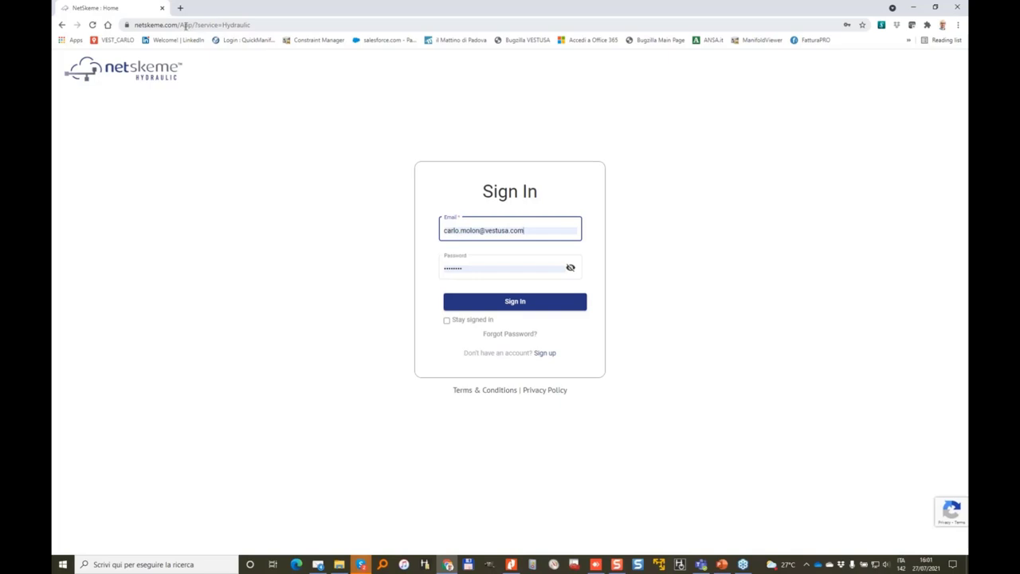
Load the netskeme.com home page and look over its product overview
{"action": "left_click_drag", "start_coordinate": [185, 25], "coordinate": [324, 25]}
{"action": "key", "text": "BackSpace"}
{"action": "key", "text": "Return"}
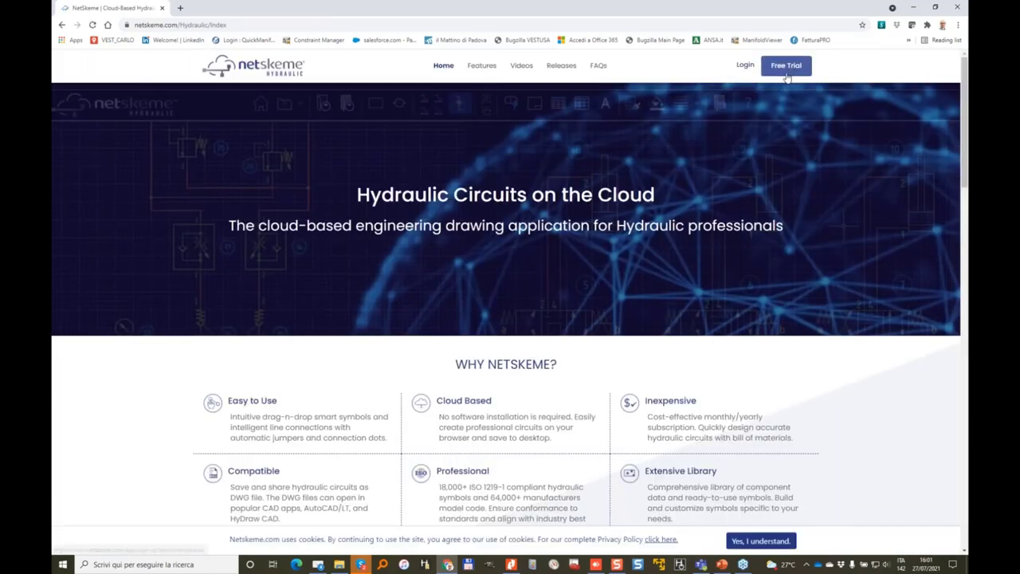
{"action": "scroll", "coordinate": [623, 161], "scroll_direction": "down", "scroll_amount": 4}
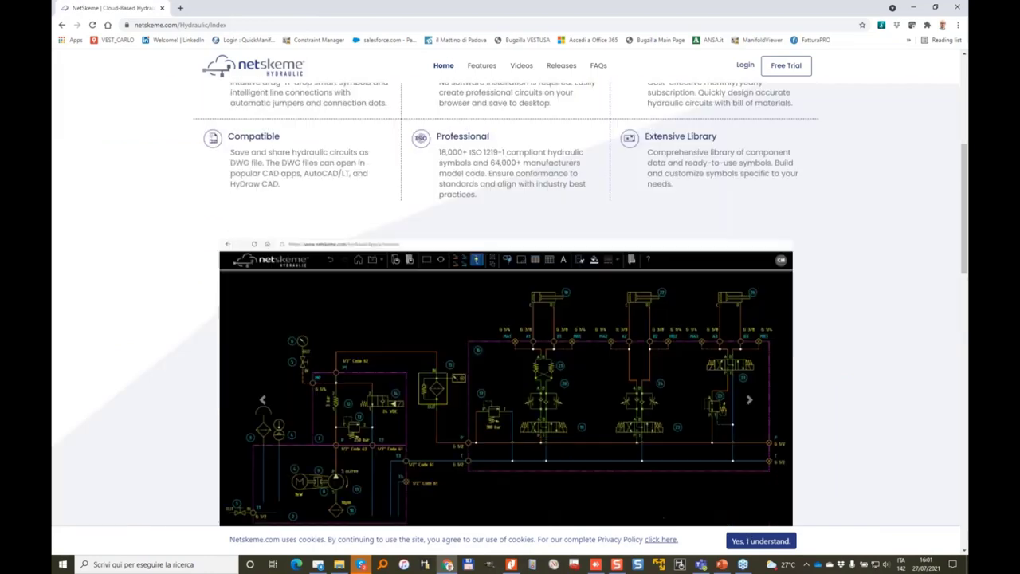
{"action": "scroll", "coordinate": [624, 161], "scroll_direction": "up", "scroll_amount": 3}
{"action": "scroll", "coordinate": [624, 161], "scroll_direction": "up", "scroll_amount": 2}
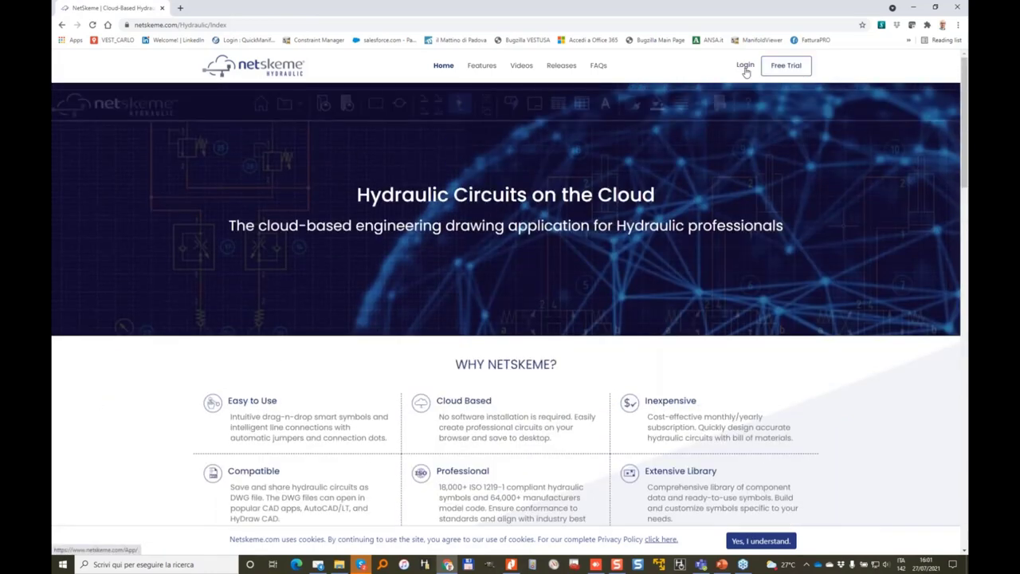
Sign in with the saved account credentials and create a new drawing on a sheet size A3 template
{"action": "left_click", "coordinate": [745, 67]}
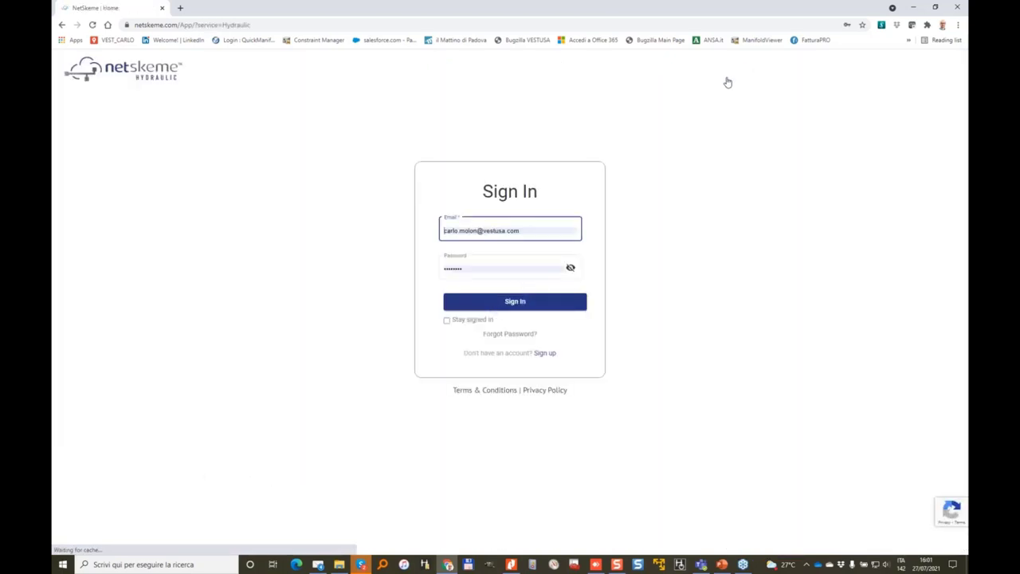
{"action": "left_click", "coordinate": [526, 302]}
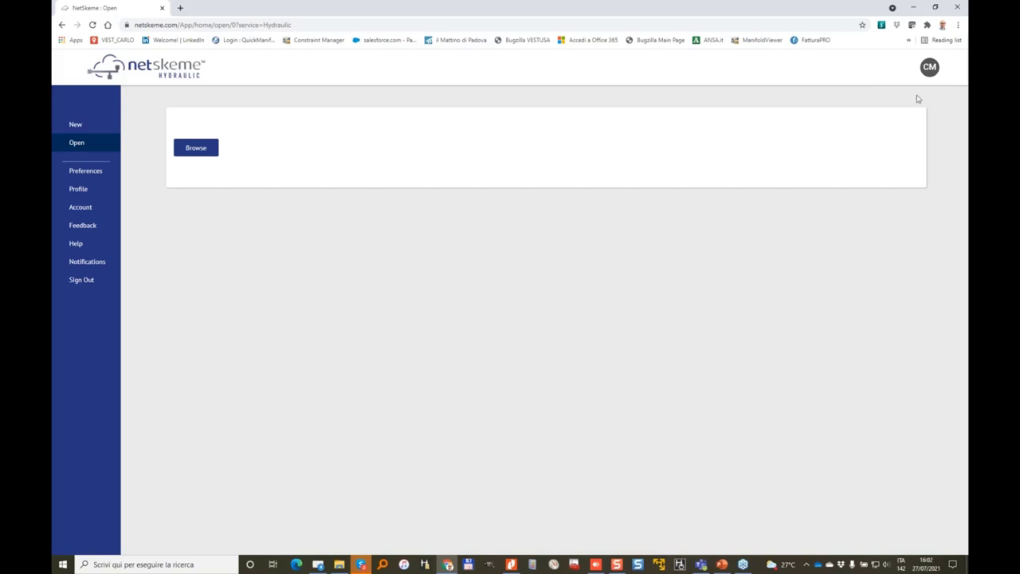
{"action": "left_click", "coordinate": [929, 67]}
{"action": "left_click", "coordinate": [76, 127]}
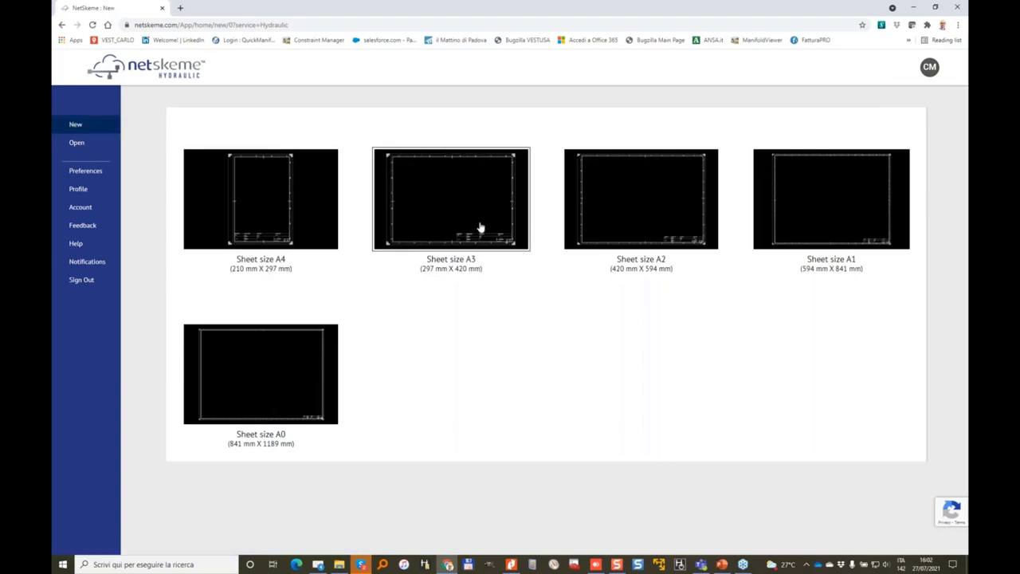
{"action": "left_click", "coordinate": [446, 221]}
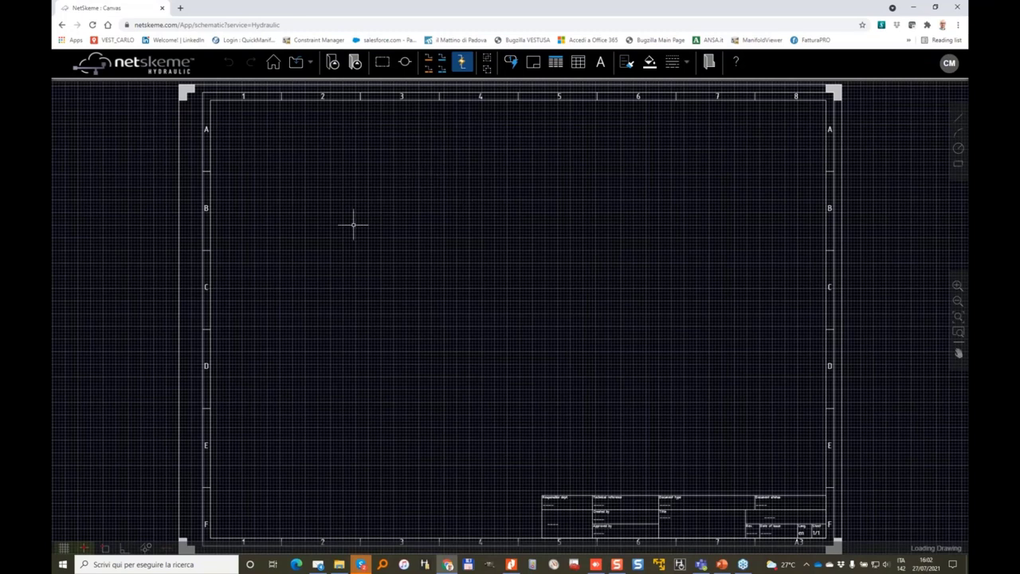
Toggle the display of the drawing grid and leave the grid hidden on the sheet
{"action": "scroll", "coordinate": [446, 326], "scroll_direction": "up", "scroll_amount": 2}
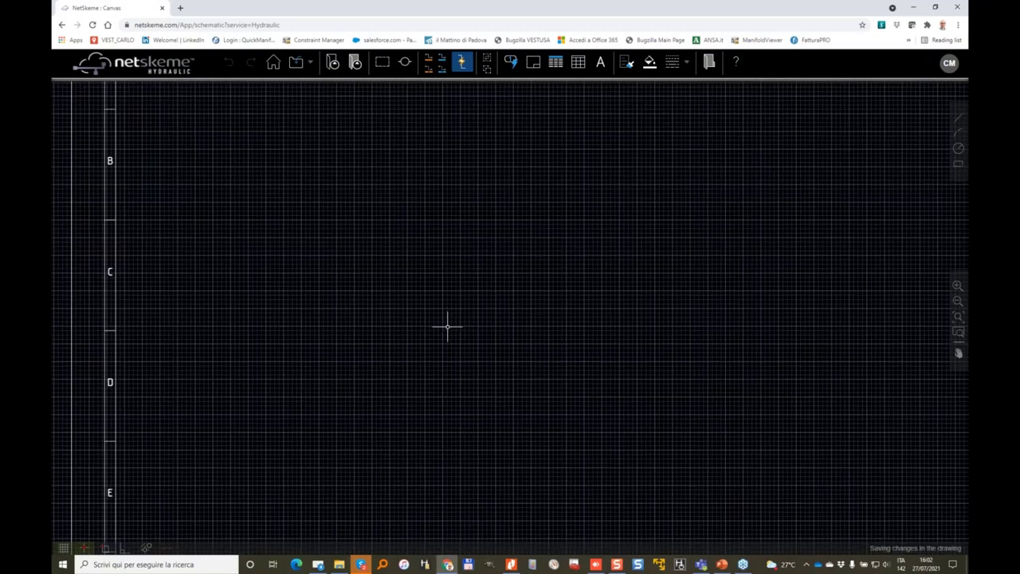
{"action": "scroll", "coordinate": [447, 325], "scroll_direction": "down", "scroll_amount": 2}
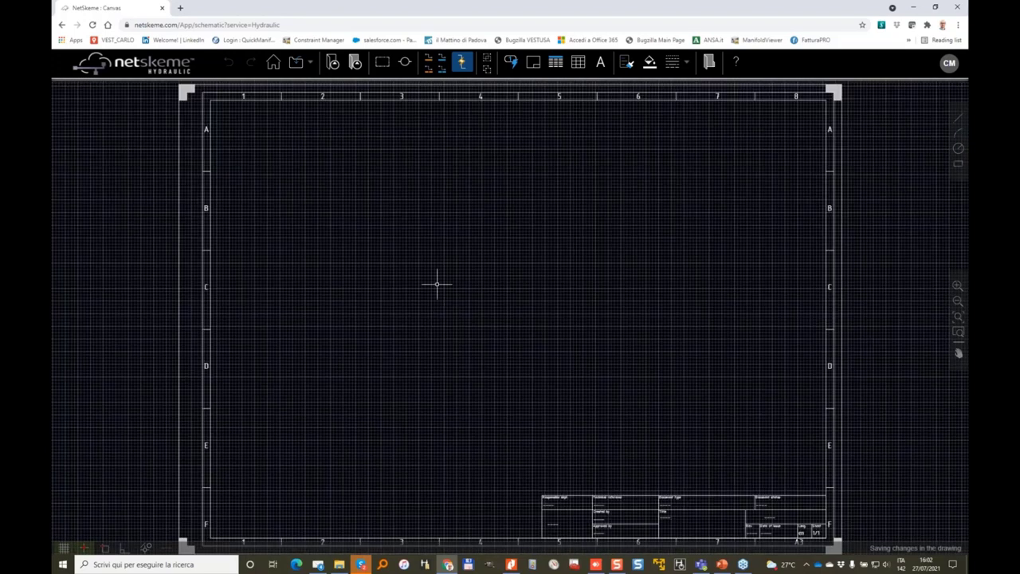
{"action": "key", "text": "F7"}
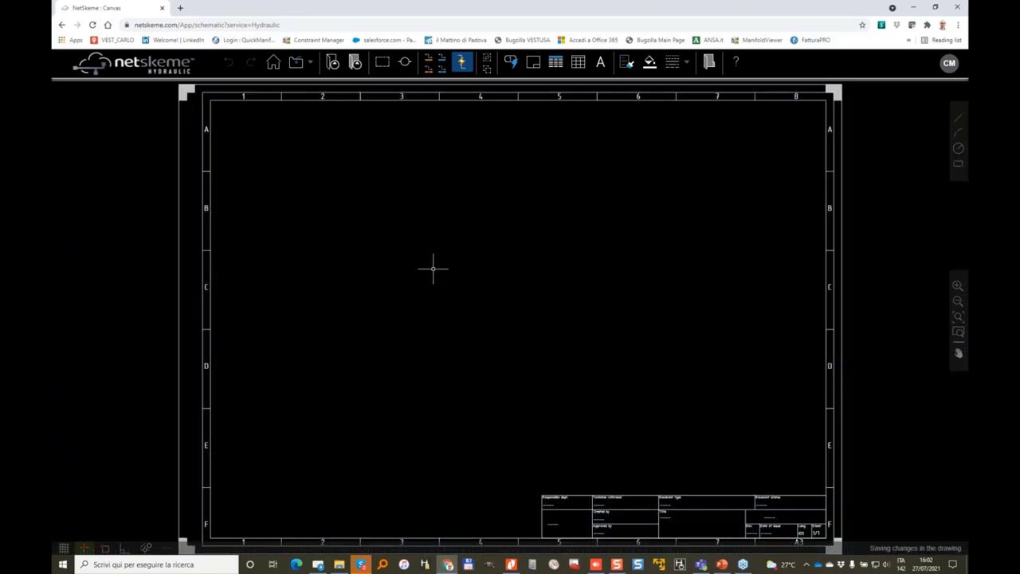
{"action": "left_click", "coordinate": [63, 547]}
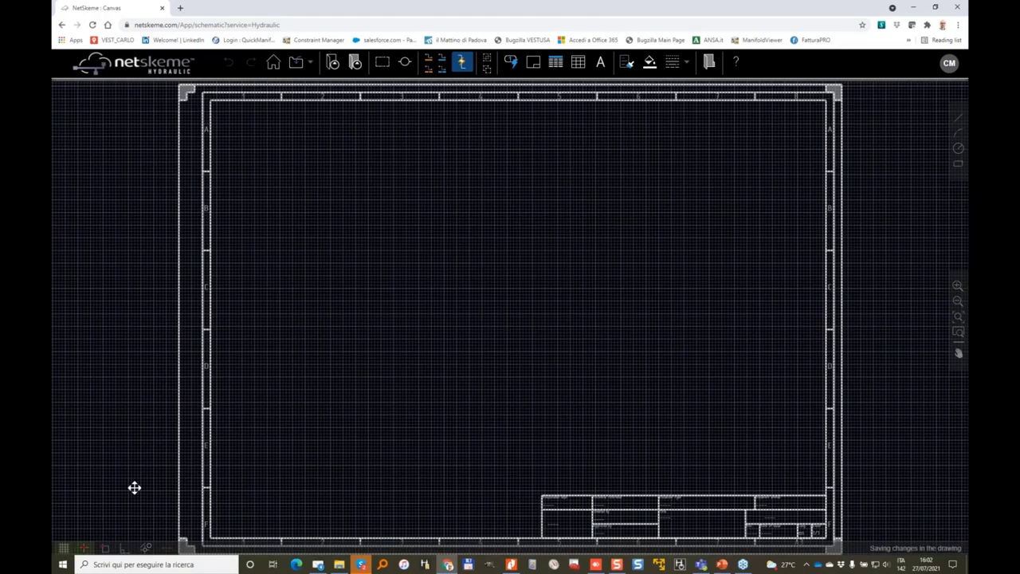
{"action": "scroll", "coordinate": [412, 317], "scroll_direction": "up", "scroll_amount": 2}
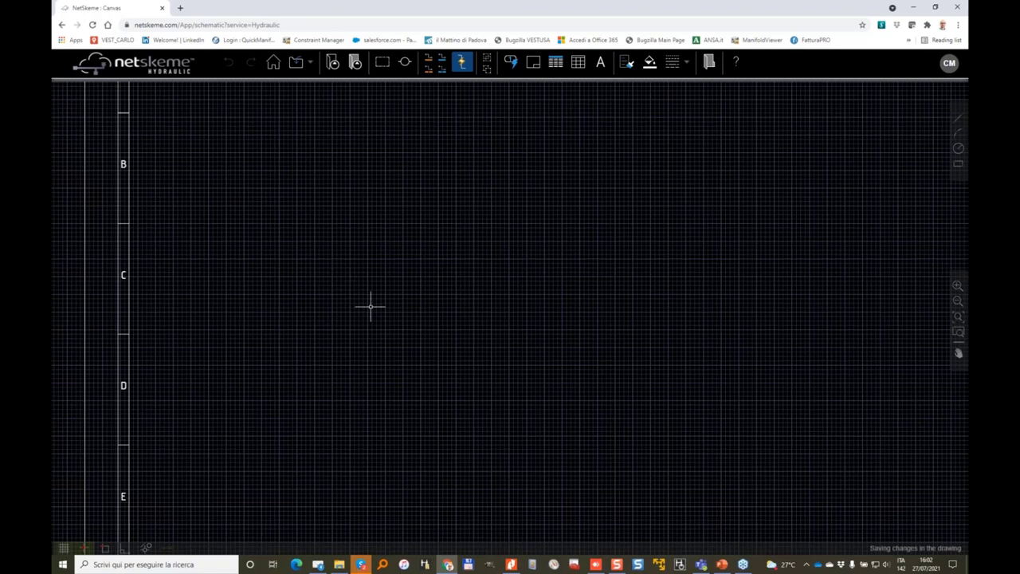
{"action": "scroll", "coordinate": [370, 306], "scroll_direction": "down", "scroll_amount": 2}
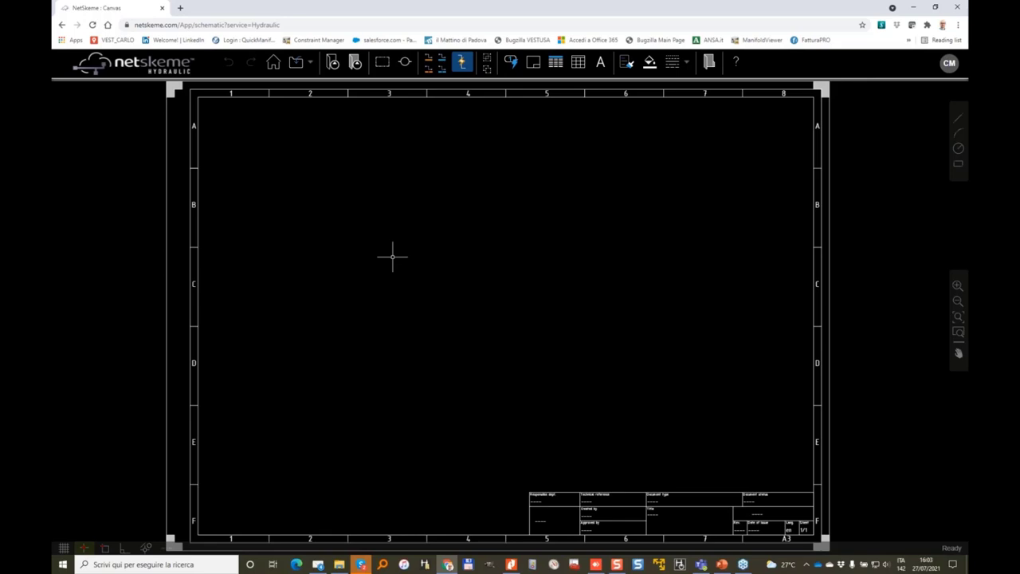
Draw a rectangular manifold envelope in the middle of the sheet and move its right edge slightly inward
{"action": "left_click", "coordinate": [381, 64]}
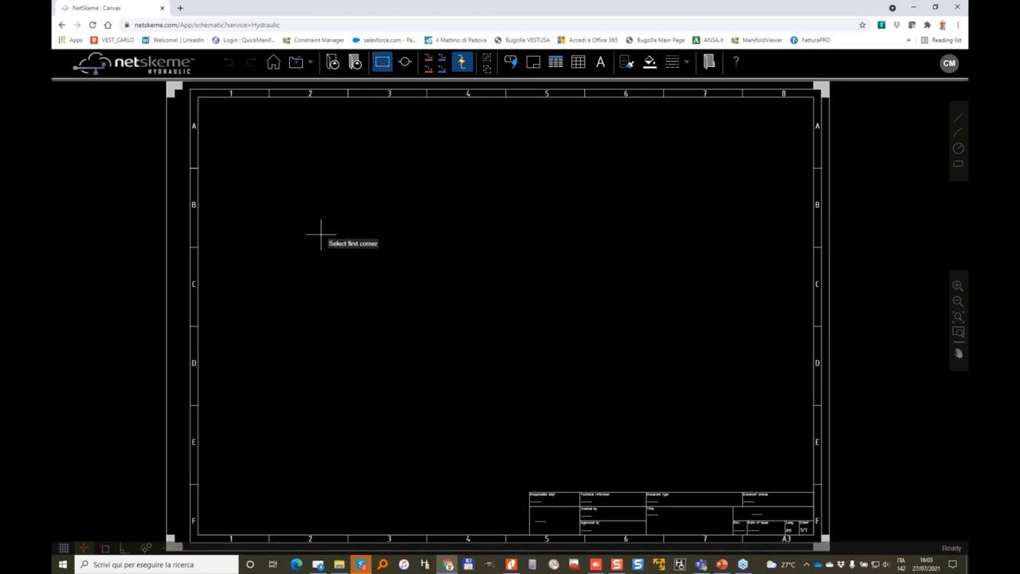
{"action": "left_click", "coordinate": [320, 234]}
{"action": "left_click", "coordinate": [690, 398]}
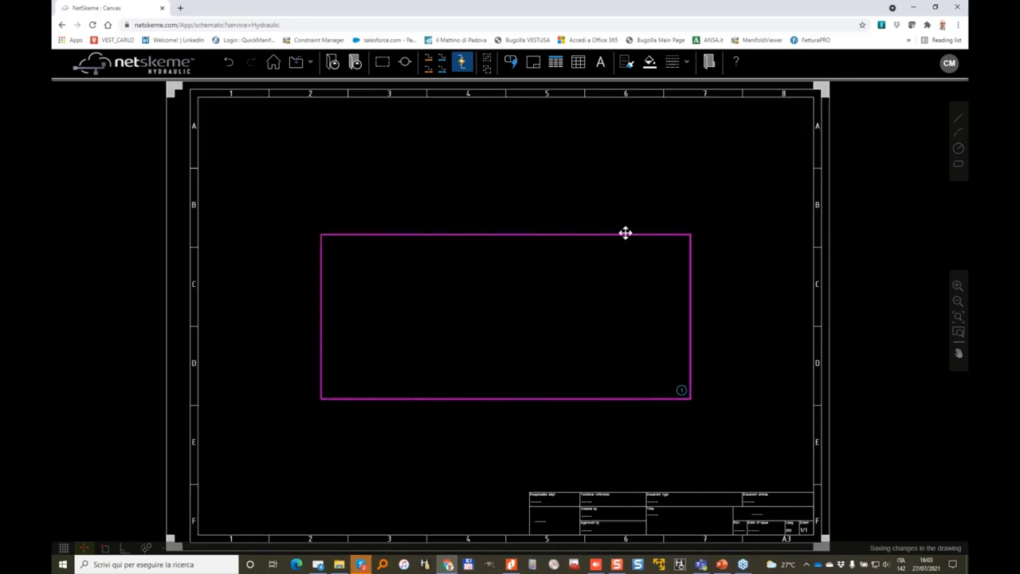
{"action": "left_click", "coordinate": [623, 233]}
{"action": "left_click_drag", "start_coordinate": [690, 316], "coordinate": [661, 318]}
Set the item number in the manifold envelope's balloon to 1241
{"action": "scroll", "coordinate": [638, 398], "scroll_direction": "up", "scroll_amount": 3}
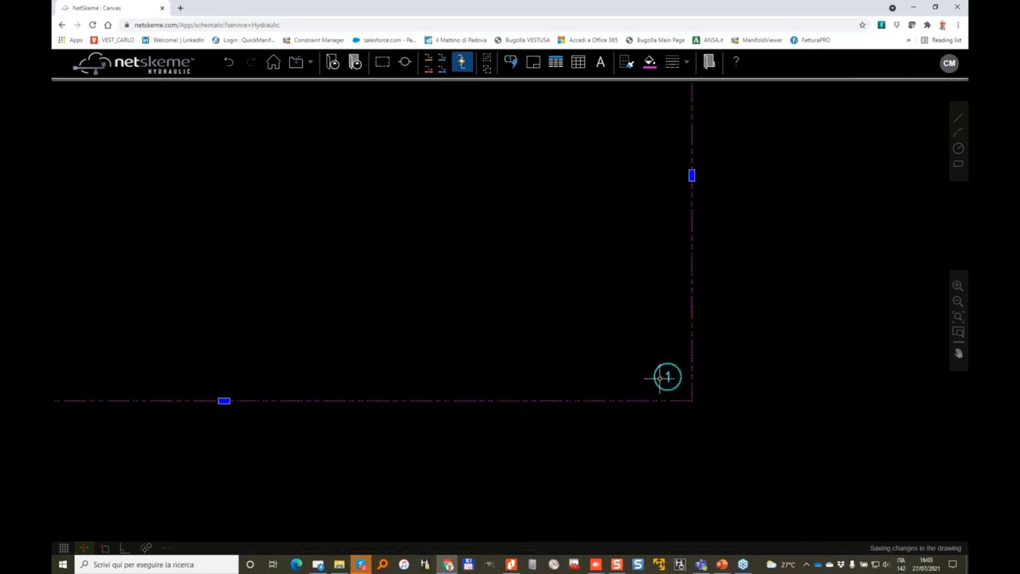
{"action": "left_click", "coordinate": [667, 376]}
{"action": "scroll", "coordinate": [668, 376], "scroll_direction": "up", "scroll_amount": 1}
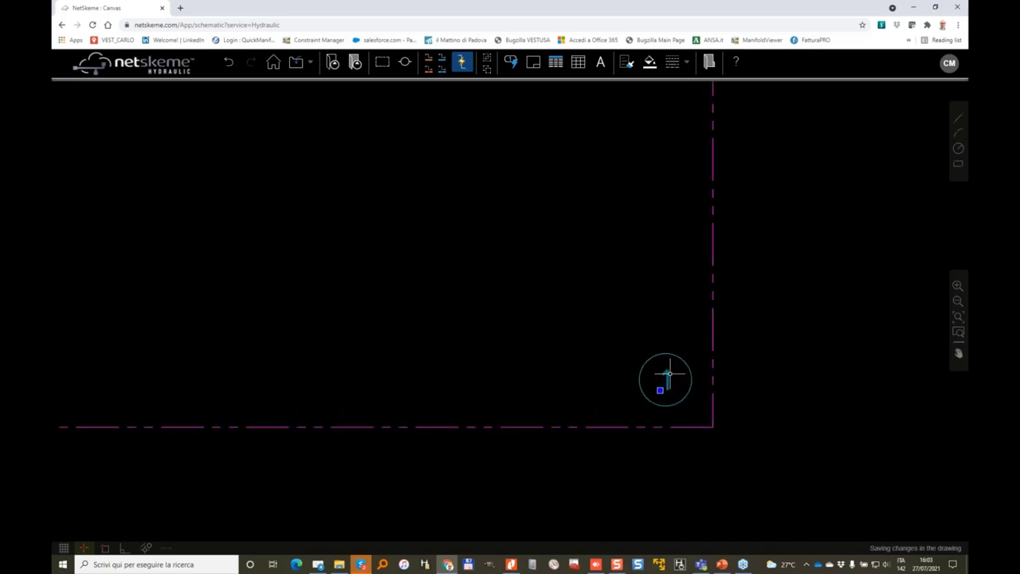
{"action": "double_click", "coordinate": [666, 377]}
{"action": "type", "text": "1241"}
{"action": "key", "text": "Return"}
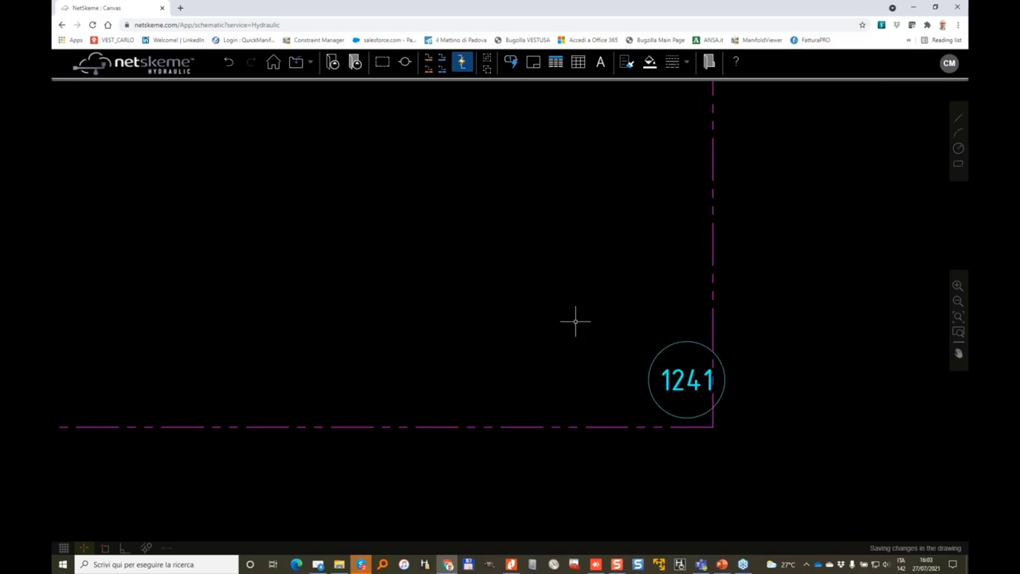
Move the 1241 balloon to the inside of the manifold envelope's lower-left corner
{"action": "left_click", "coordinate": [659, 390]}
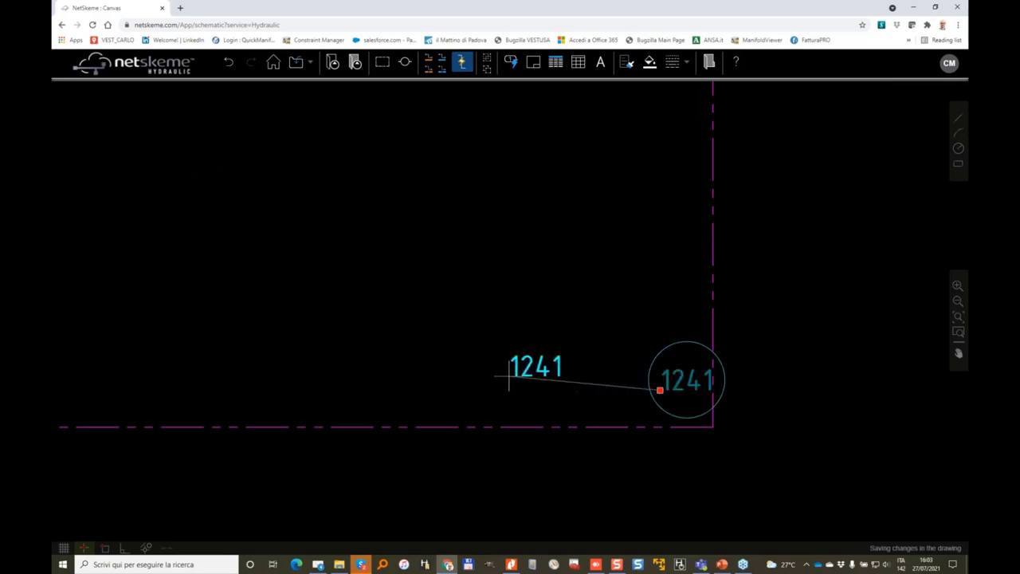
{"action": "scroll", "coordinate": [347, 367], "scroll_direction": "down", "scroll_amount": 3}
{"action": "left_click_drag", "start_coordinate": [212, 346], "coordinate": [786, 308]}
{"action": "left_click", "coordinate": [183, 328]}
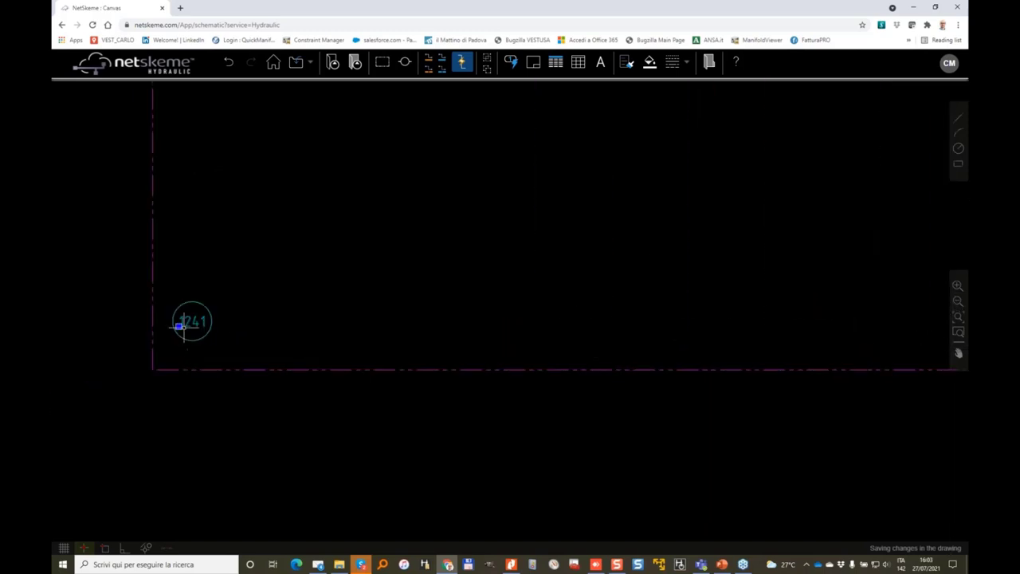
{"action": "scroll", "coordinate": [261, 243], "scroll_direction": "down", "scroll_amount": 3}
{"action": "left_click_drag", "start_coordinate": [353, 237], "coordinate": [374, 349]}
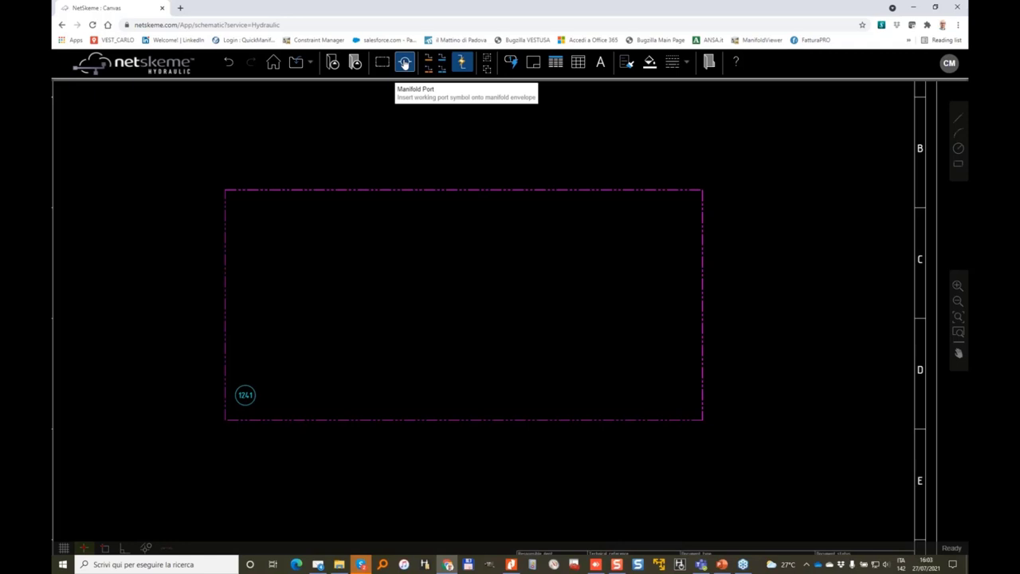
Insert an open SAE O-ring manifold port of size #8 SAE named A1 on the envelope's upper edge
{"action": "left_click", "coordinate": [404, 64]}
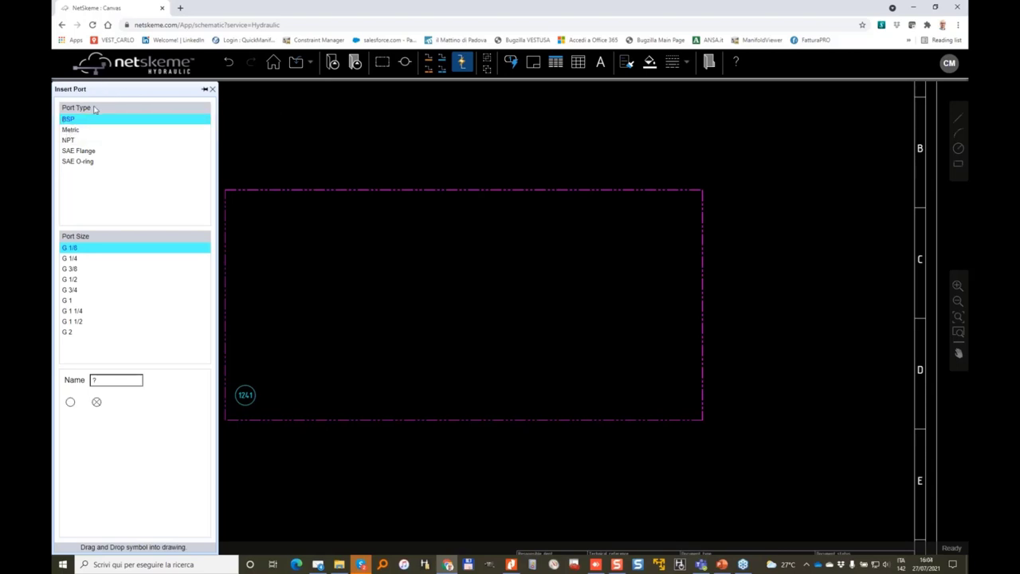
{"action": "double_click", "coordinate": [72, 119]}
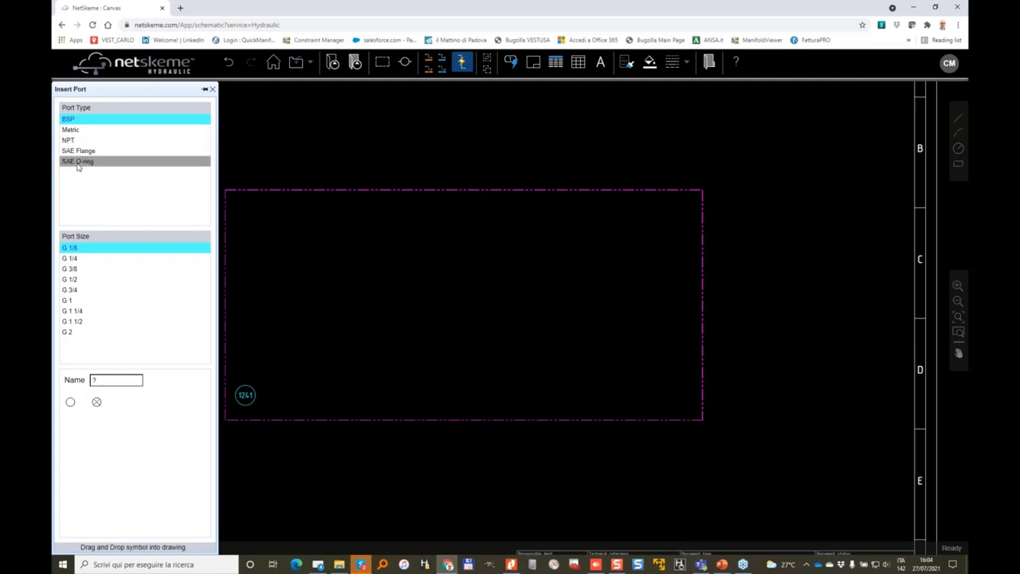
{"action": "triple_click", "coordinate": [88, 165]}
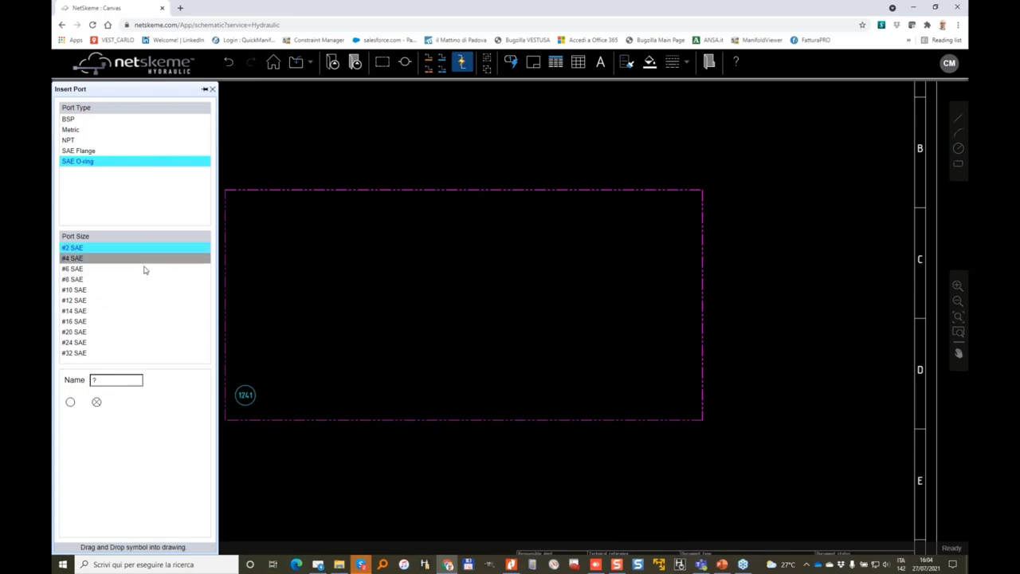
{"action": "left_click", "coordinate": [80, 279]}
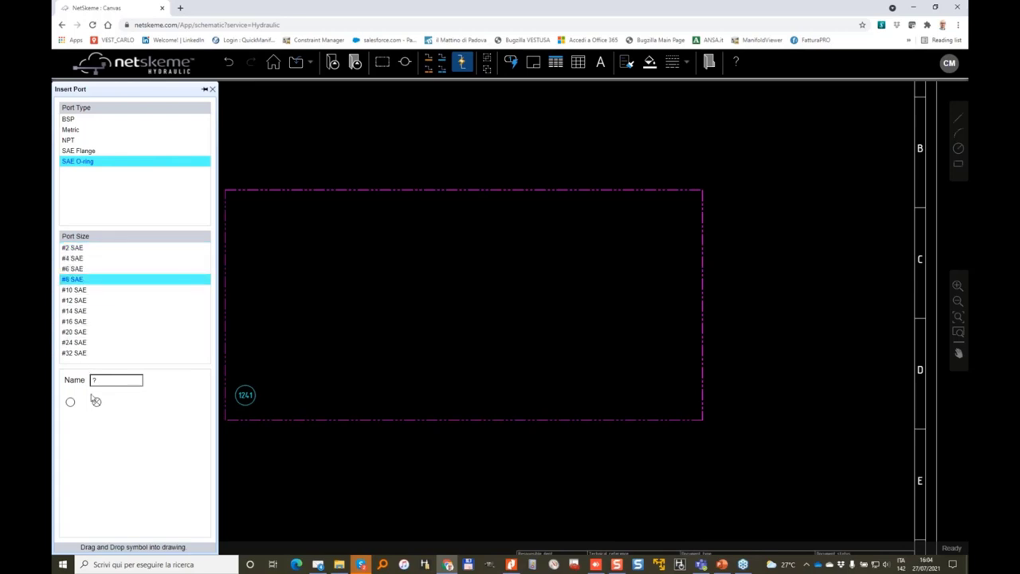
{"action": "double_click", "coordinate": [121, 381]}
{"action": "type", "text": "A1"}
{"action": "left_click", "coordinate": [71, 405]}
{"action": "left_click", "coordinate": [327, 197]}
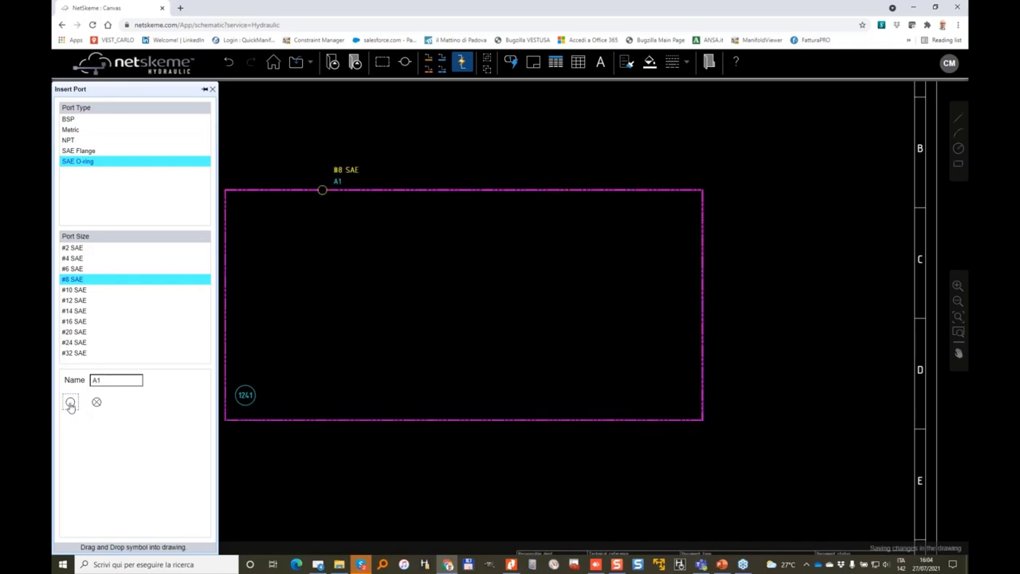
Insert a second #8 SAE O-ring port on the envelope's upper edge, to the right of the first port
{"action": "left_click", "coordinate": [70, 406]}
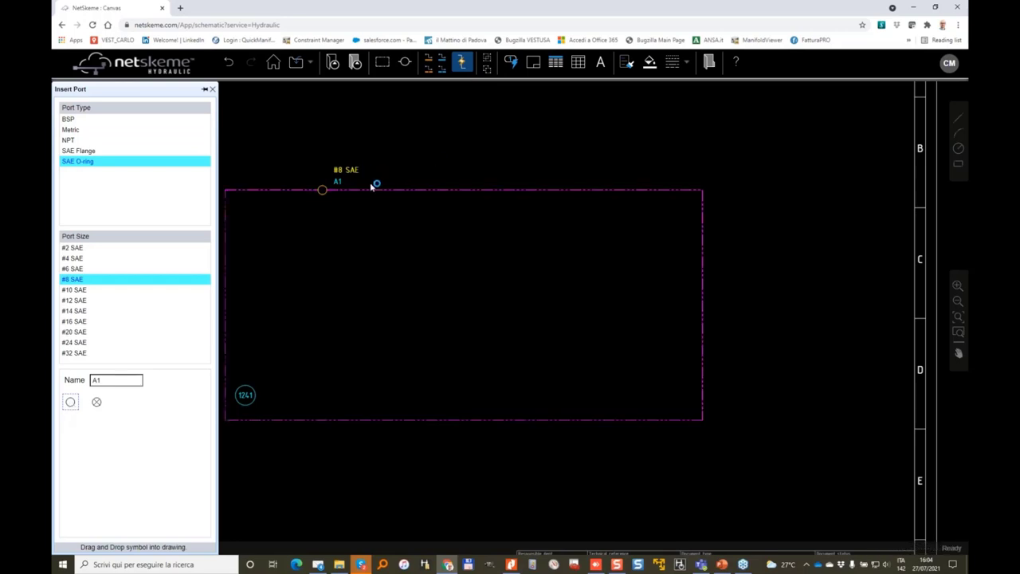
{"action": "scroll", "coordinate": [371, 186], "scroll_direction": "up", "scroll_amount": 2}
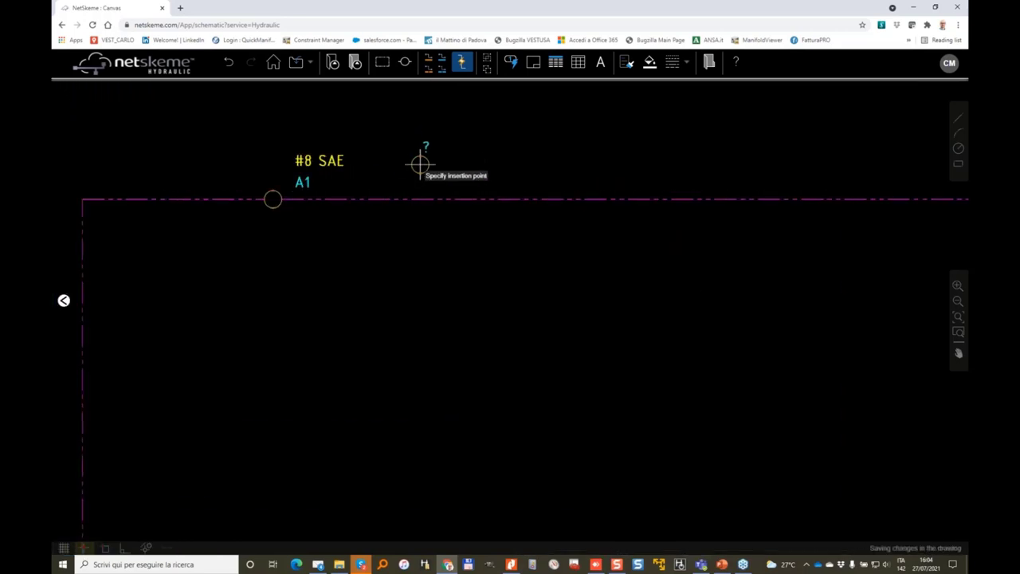
{"action": "left_click", "coordinate": [384, 199]}
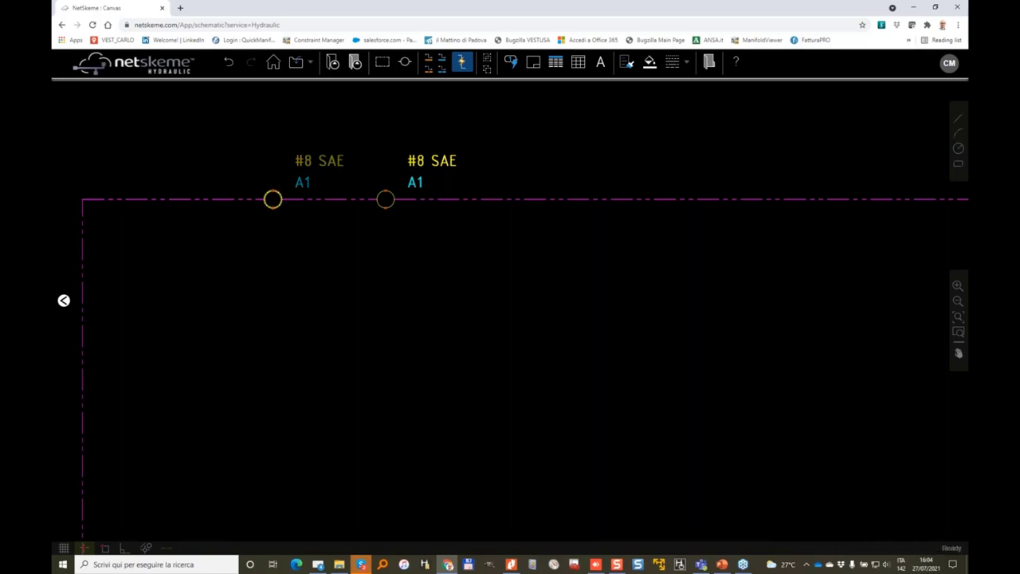
Rename the second port on the envelope's upper edge to B1
{"action": "left_click", "coordinate": [273, 198]}
{"action": "scroll", "coordinate": [395, 184], "scroll_direction": "up", "scroll_amount": 2}
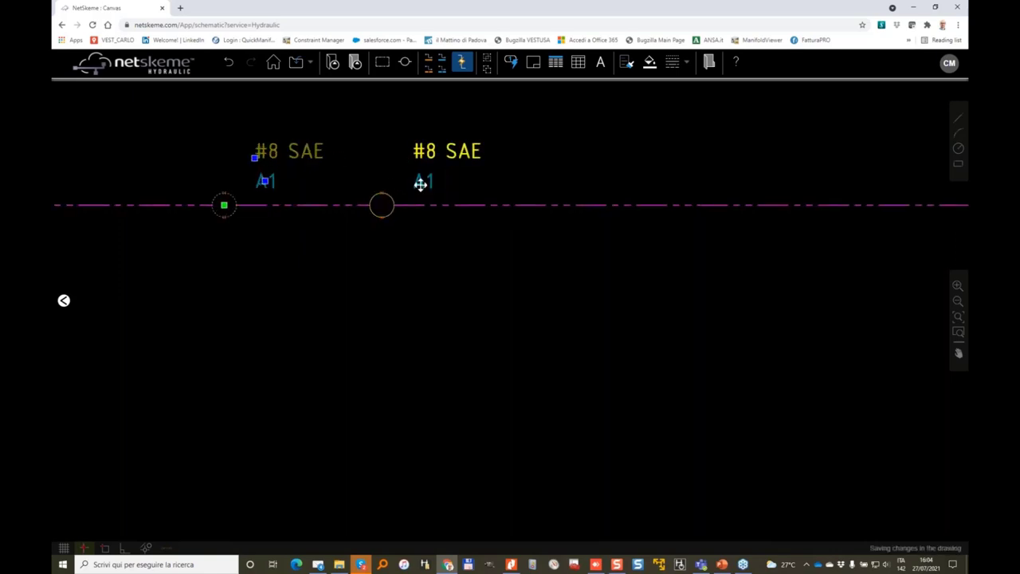
{"action": "double_click", "coordinate": [421, 184]}
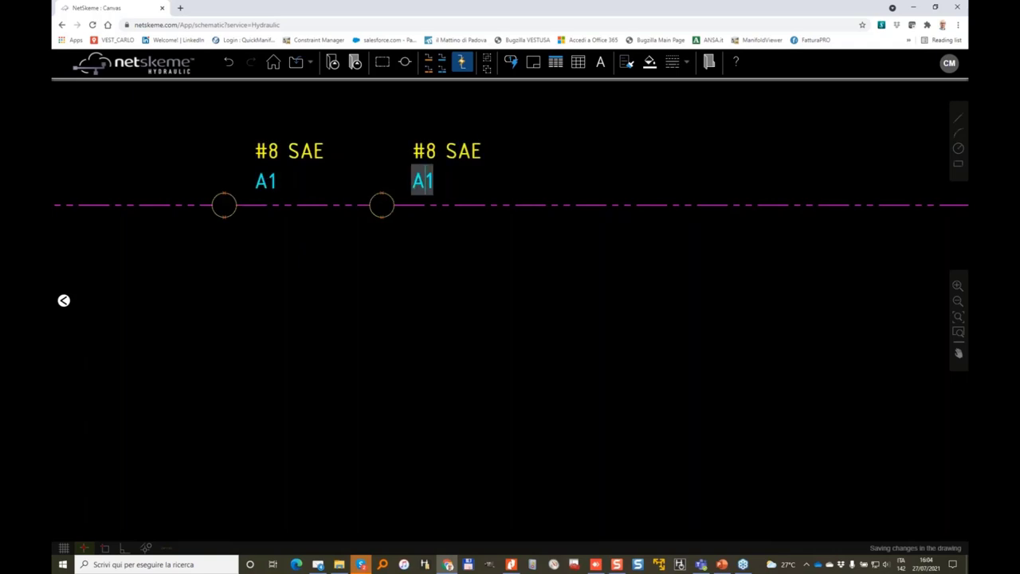
{"action": "key", "text": "BackSpace"}
{"action": "type", "text": "B"}
{"action": "key", "text": "Return"}
Mark the B1 port on the envelope's upper edge as a plugged port
{"action": "left_click", "coordinate": [382, 201]}
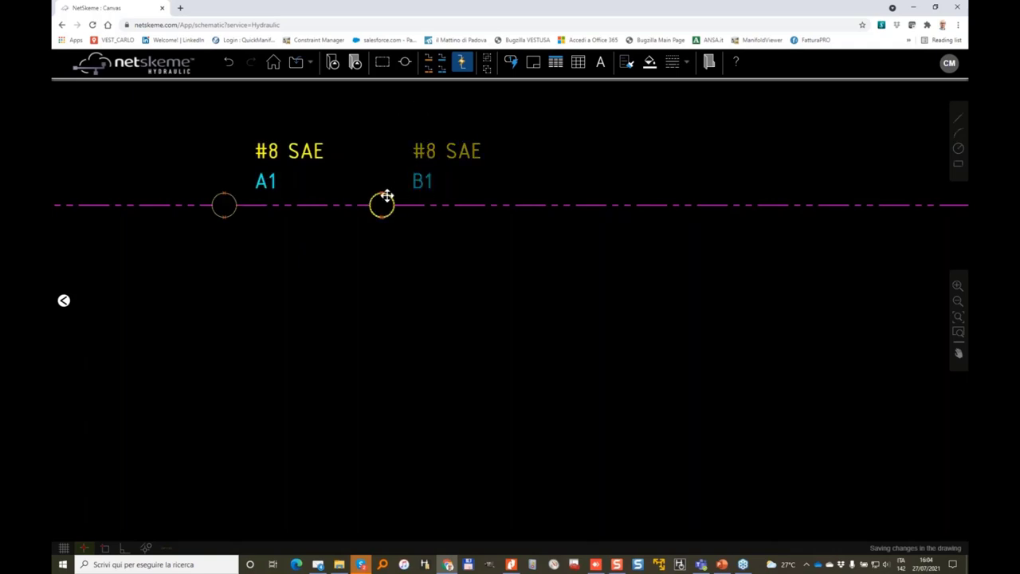
{"action": "right_click", "coordinate": [387, 199]}
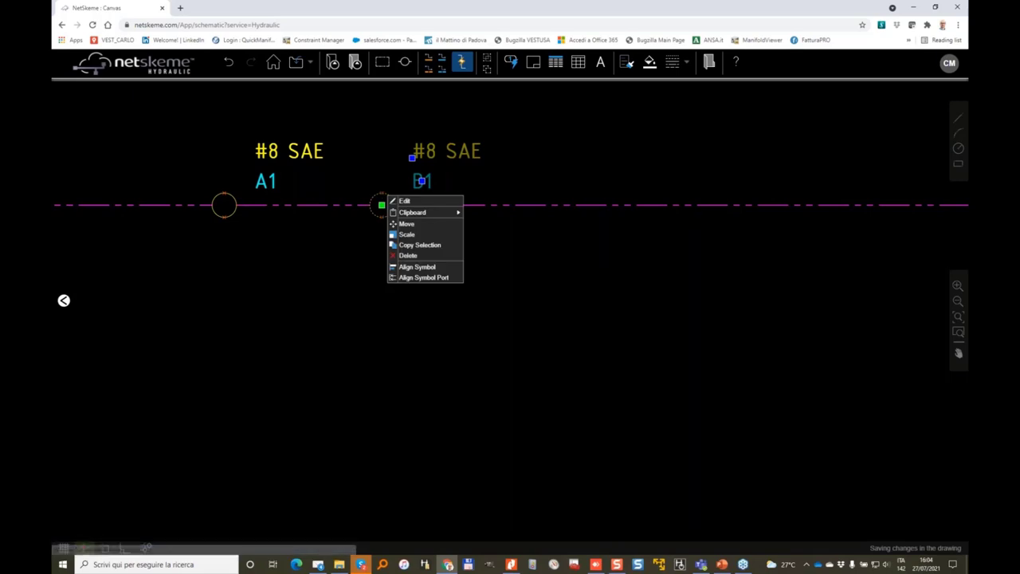
{"action": "left_click", "coordinate": [429, 201]}
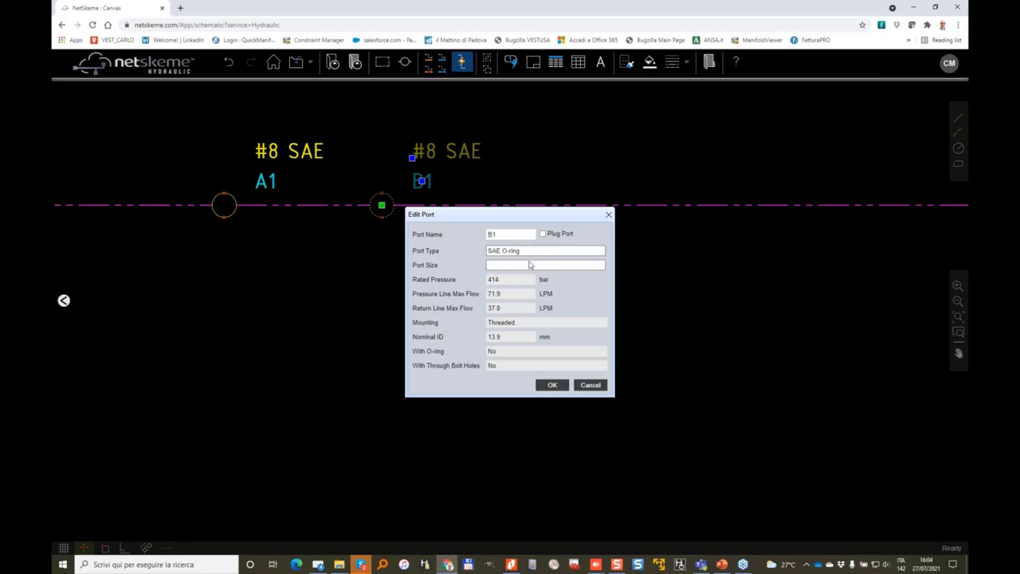
{"action": "left_click", "coordinate": [546, 224]}
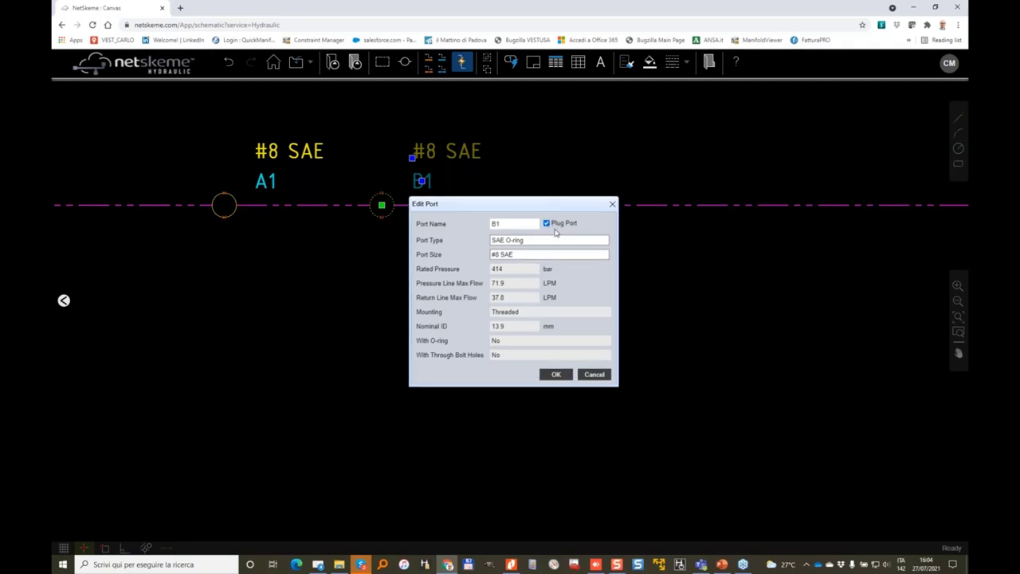
{"action": "left_click_drag", "start_coordinate": [522, 204], "coordinate": [572, 205]}
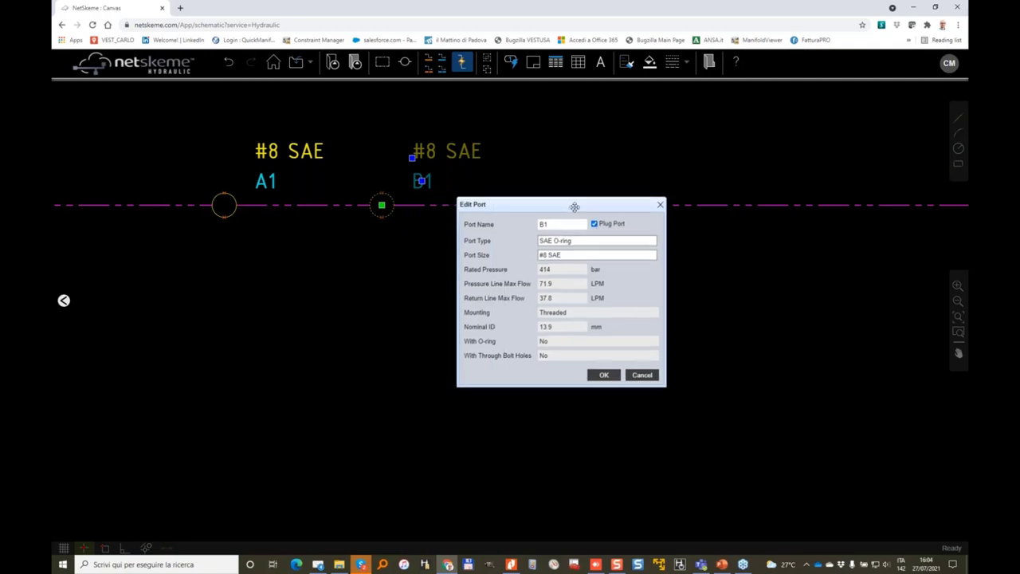
{"action": "left_click", "coordinate": [606, 376]}
{"action": "scroll", "coordinate": [379, 207], "scroll_direction": "up", "scroll_amount": 2}
Turn off the plug option for port B1 so it is an open port again
{"action": "left_click", "coordinate": [384, 203]}
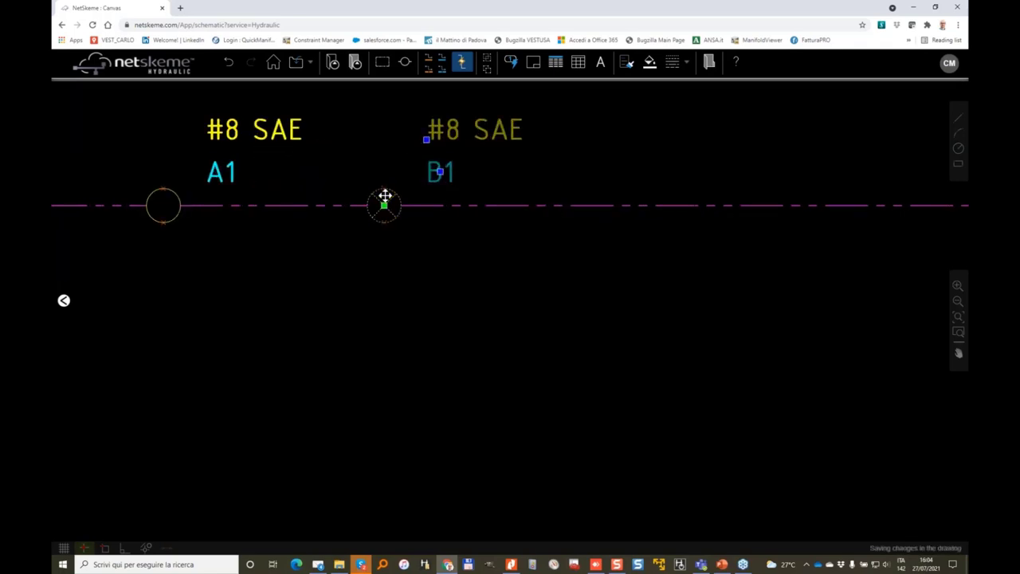
{"action": "right_click", "coordinate": [384, 201]}
{"action": "left_click", "coordinate": [402, 200]}
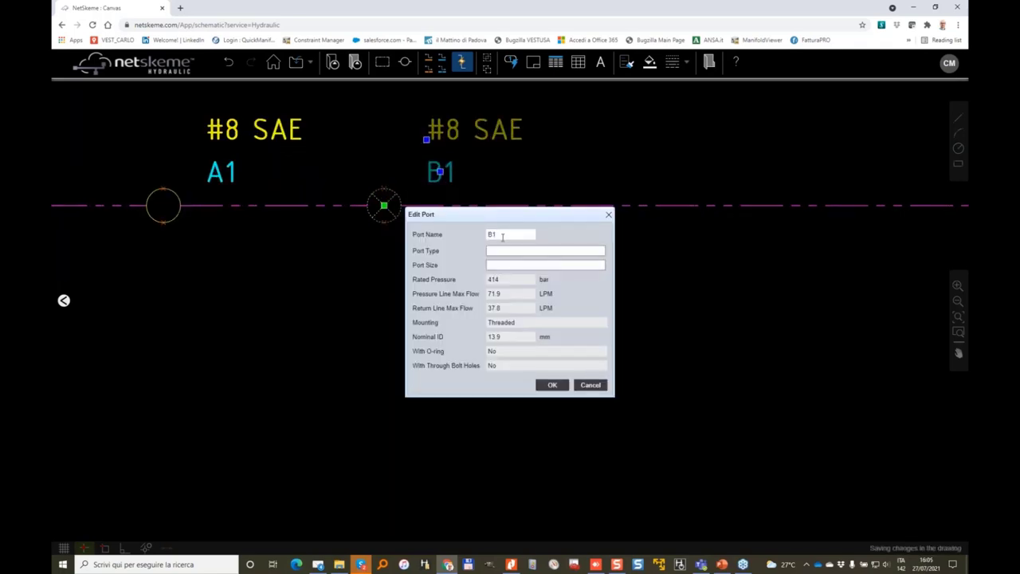
{"action": "left_click", "coordinate": [543, 234]}
{"action": "left_click", "coordinate": [551, 384]}
Copy ports A1 and B1 together and paste the pair further right on the envelope's upper edge
{"action": "scroll", "coordinate": [313, 283], "scroll_direction": "down", "scroll_amount": 3}
{"action": "left_click_drag", "start_coordinate": [305, 320], "coordinate": [334, 276]}
{"action": "left_click_drag", "start_coordinate": [230, 114], "coordinate": [485, 270]}
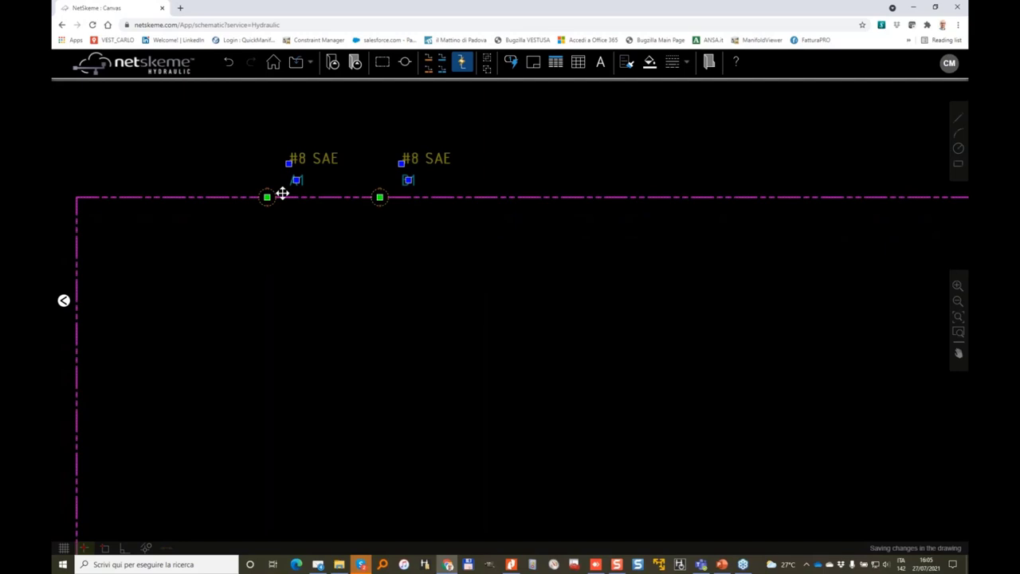
{"action": "key", "text": "ctrl+c"}
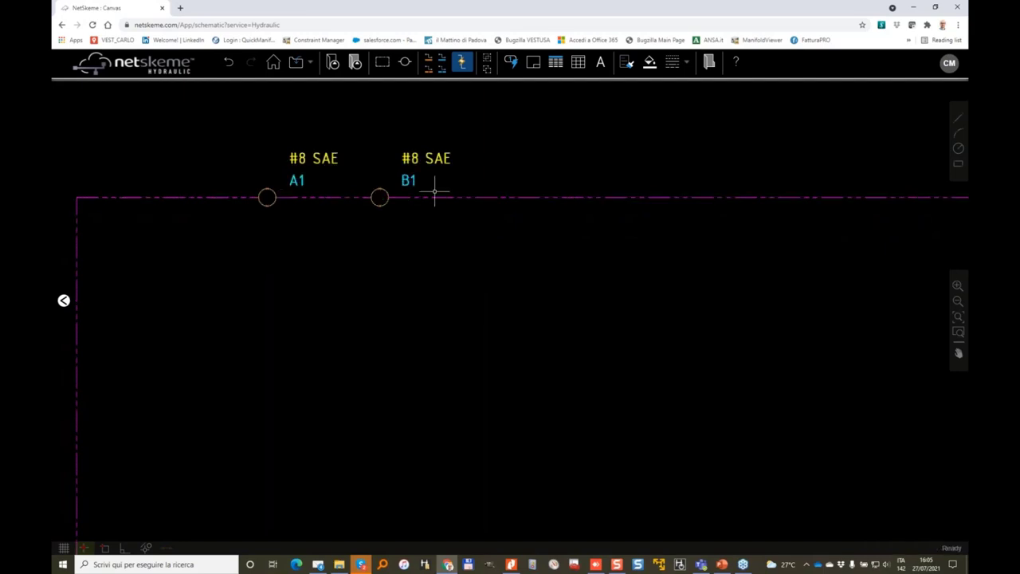
{"action": "key", "text": "ctrl+v"}
{"action": "left_click", "coordinate": [605, 209]}
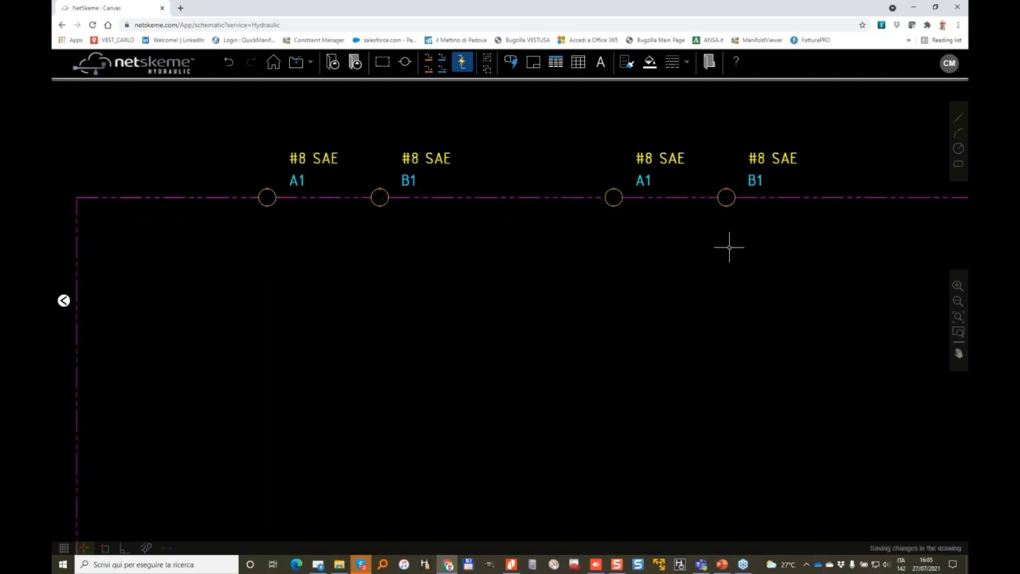
Copy the second port pair from its A1 centre, placing the new A1 port on the envelope's right edge
{"action": "scroll", "coordinate": [749, 246], "scroll_direction": "down", "scroll_amount": 3}
{"action": "scroll", "coordinate": [518, 202], "scroll_direction": "up", "scroll_amount": 2}
{"action": "left_click_drag", "start_coordinate": [454, 148], "coordinate": [652, 239]}
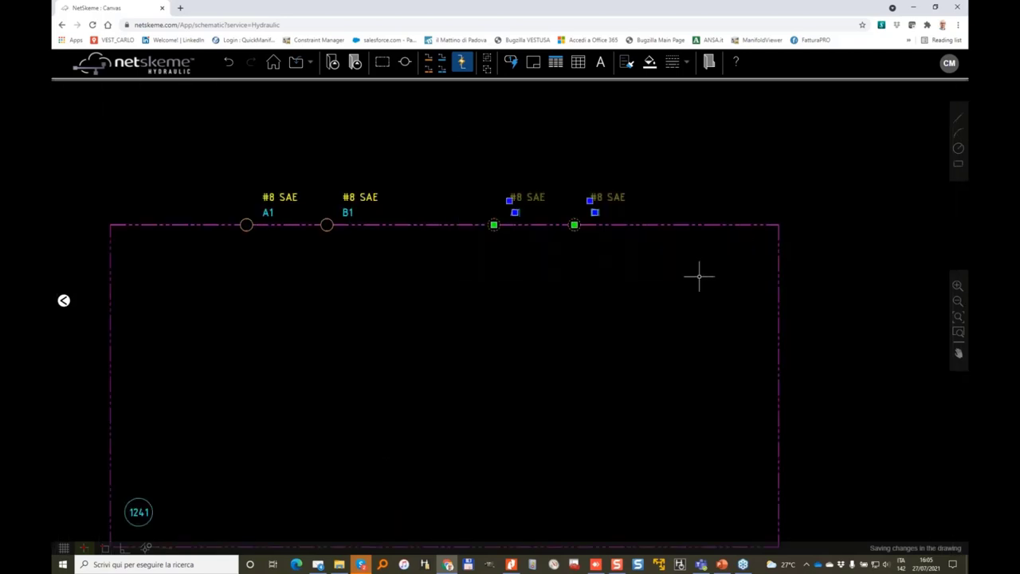
{"action": "right_click", "coordinate": [498, 214]}
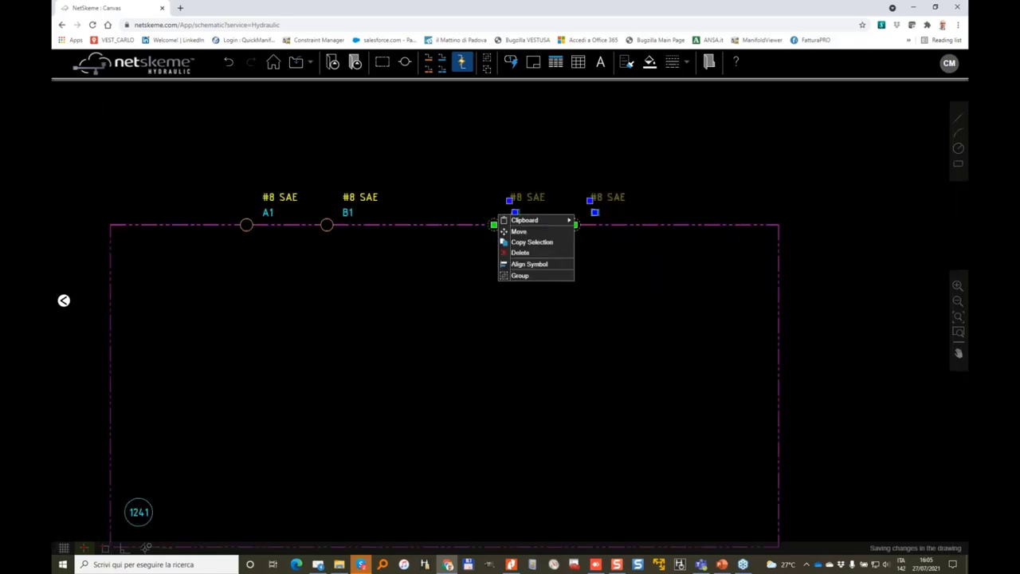
{"action": "left_click", "coordinate": [542, 242]}
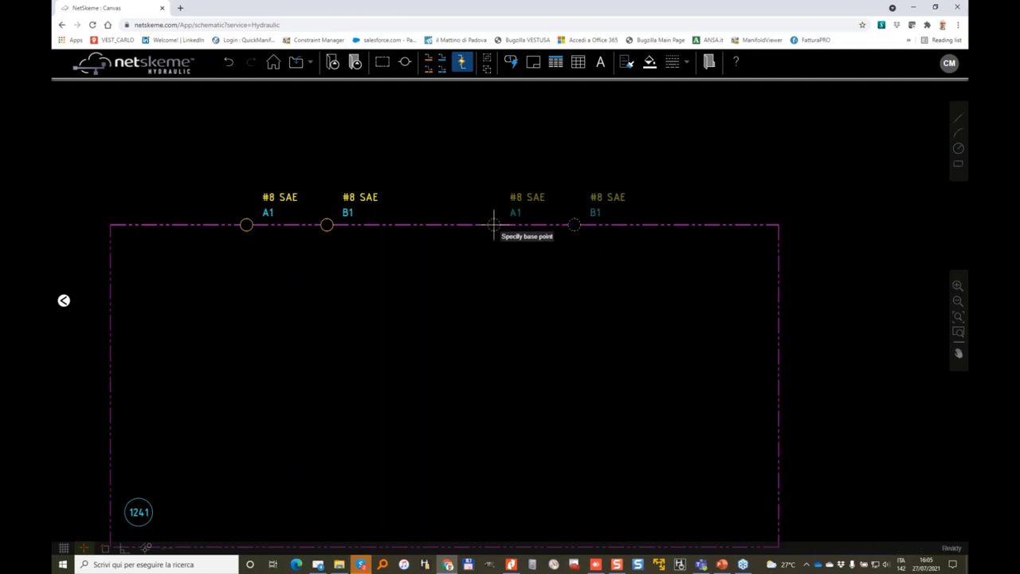
{"action": "left_click", "coordinate": [494, 225]}
{"action": "left_click", "coordinate": [777, 343]}
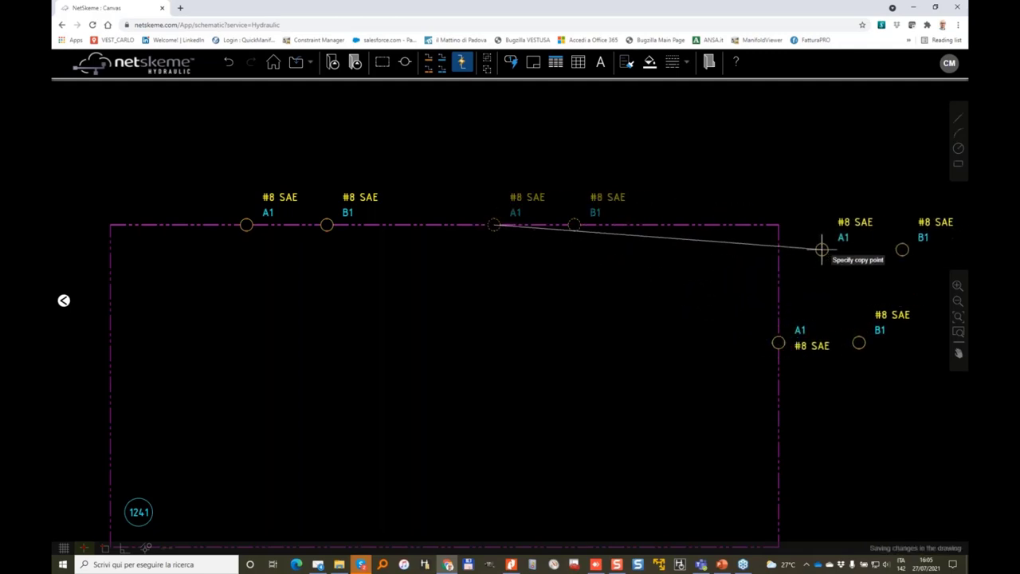
{"action": "key", "text": "Escape"}
Move the copied B1 port onto the envelope's right edge, below the copied A1 port
{"action": "scroll", "coordinate": [774, 289], "scroll_direction": "up", "scroll_amount": 3}
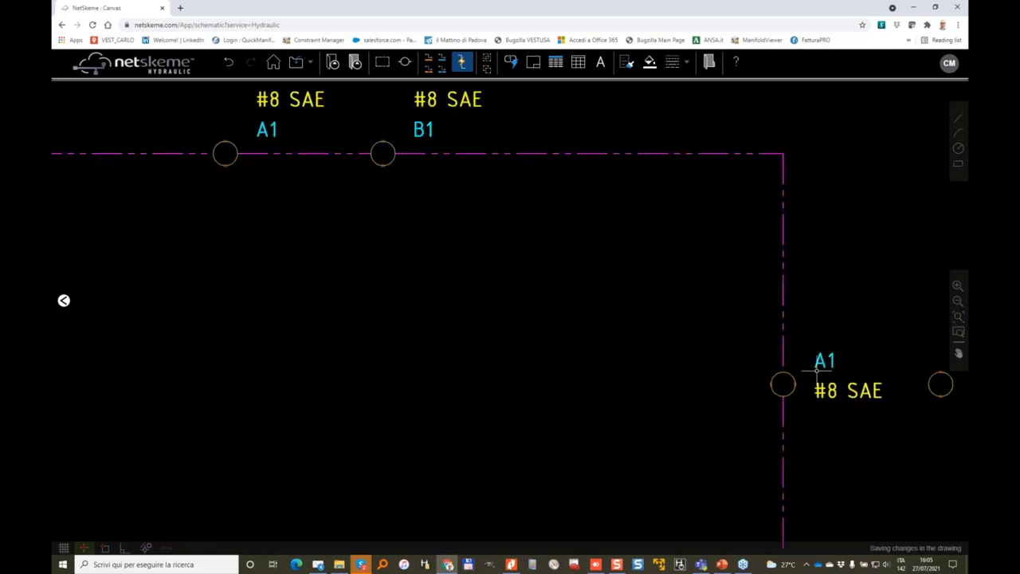
{"action": "scroll", "coordinate": [563, 289], "scroll_direction": "up", "scroll_amount": 3}
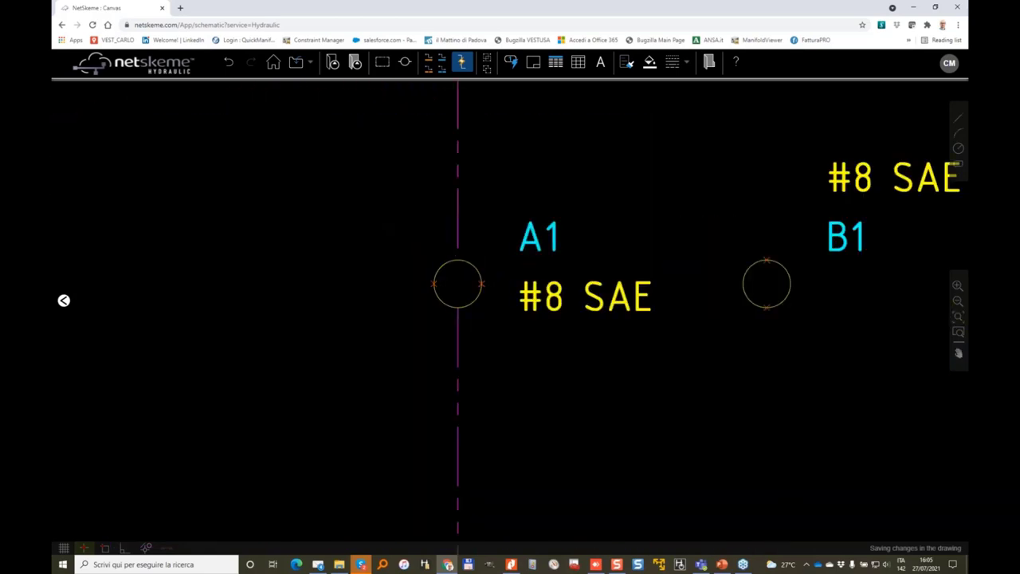
{"action": "left_click", "coordinate": [780, 268]}
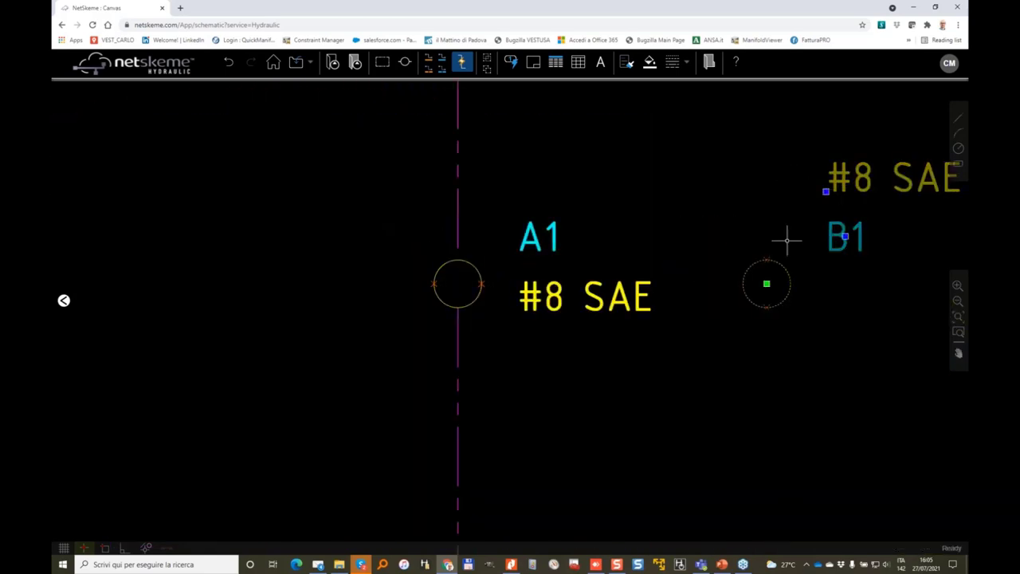
{"action": "left_click", "coordinate": [766, 284]}
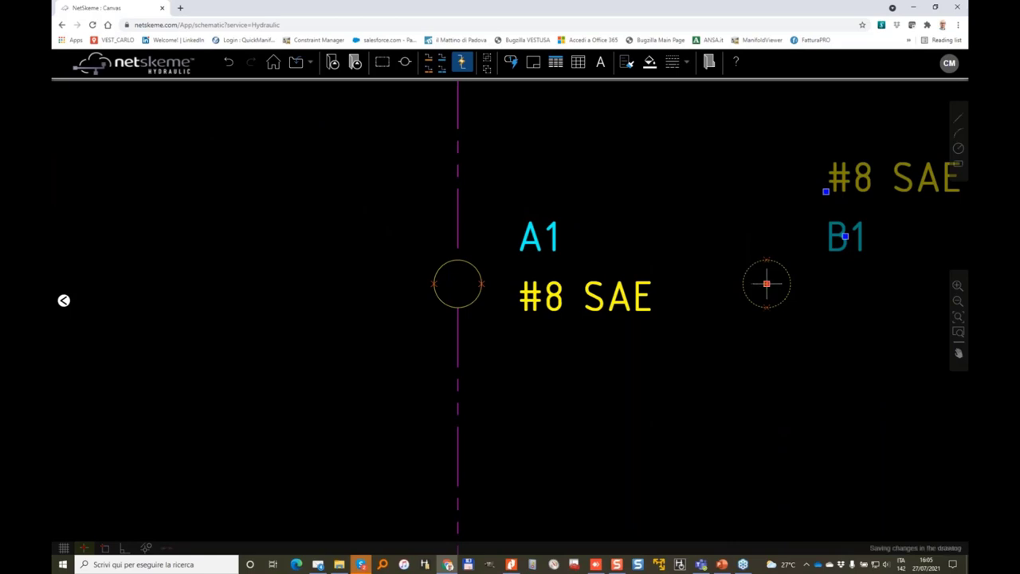
{"action": "left_click", "coordinate": [491, 315]}
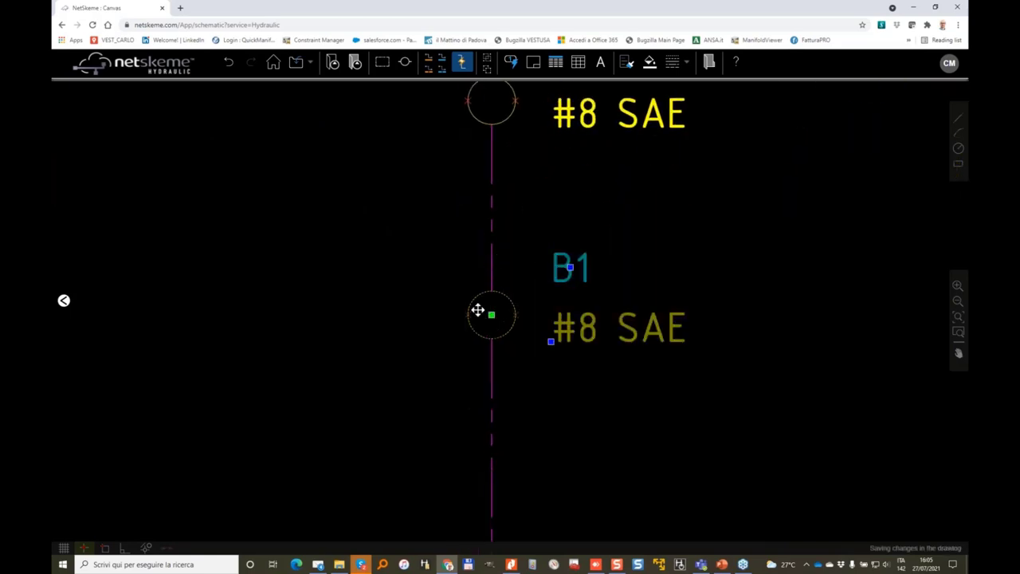
{"action": "scroll", "coordinate": [478, 309], "scroll_direction": "up", "scroll_amount": 3}
{"action": "scroll", "coordinate": [522, 295], "scroll_direction": "down", "scroll_amount": 2}
{"action": "key", "text": "Escape"}
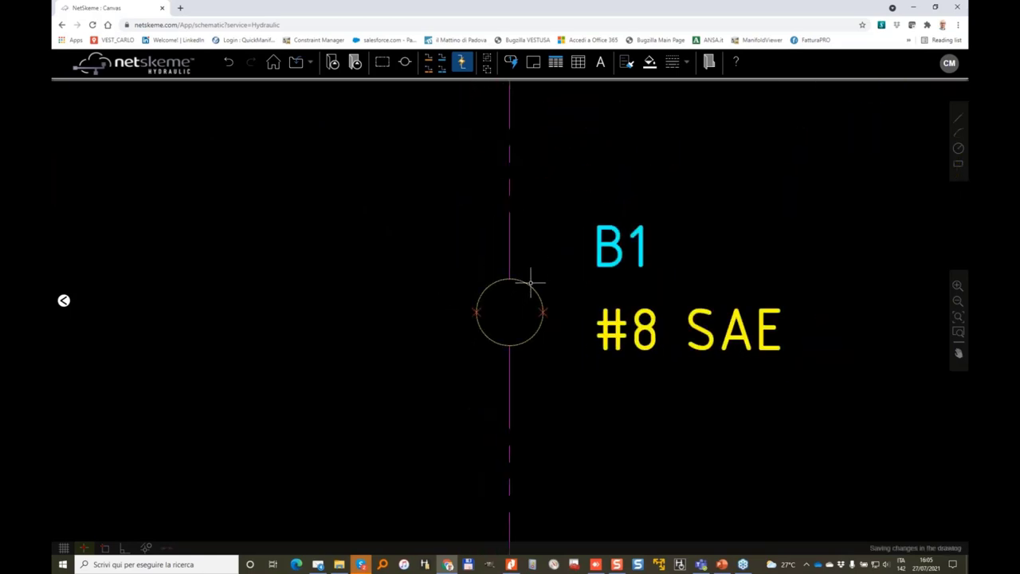
Rename the lower port on the envelope's right edge to B3
{"action": "double_click", "coordinate": [623, 247]}
{"action": "key", "text": "Delete"}
{"action": "type", "text": "3"}
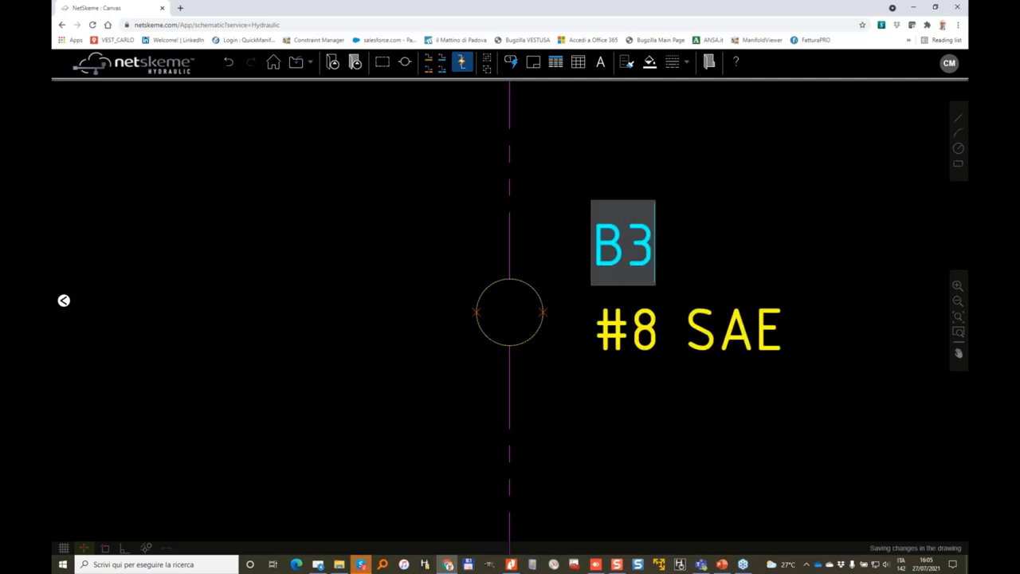
{"action": "left_click", "coordinate": [650, 164]}
Rename the upper port on the envelope's right edge to A3
{"action": "scroll", "coordinate": [655, 143], "scroll_direction": "down", "scroll_amount": 2}
{"action": "left_click_drag", "start_coordinate": [662, 140], "coordinate": [621, 382]}
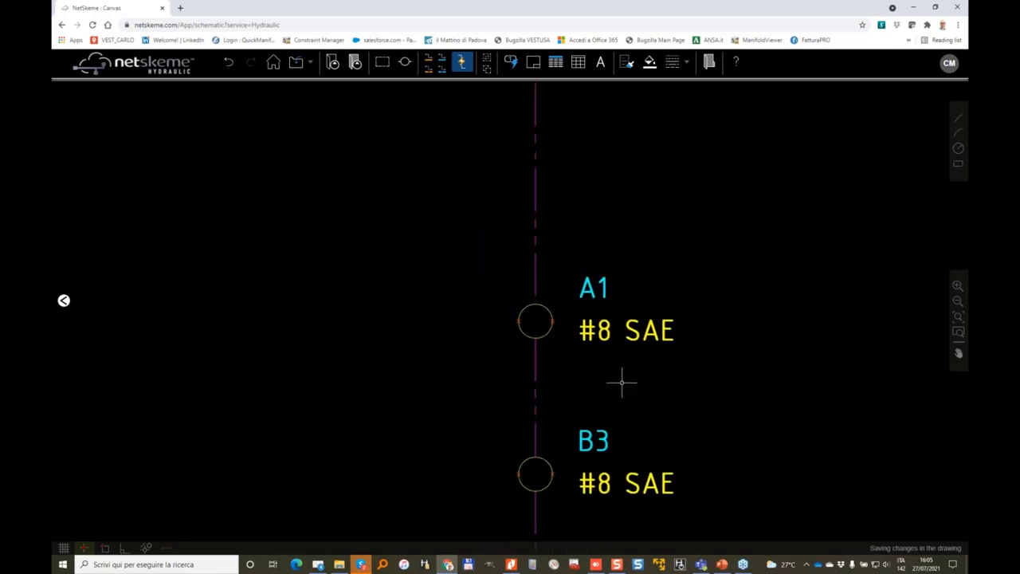
{"action": "double_click", "coordinate": [612, 282]}
{"action": "key", "text": "BackSpace"}
{"action": "type", "text": "3"}
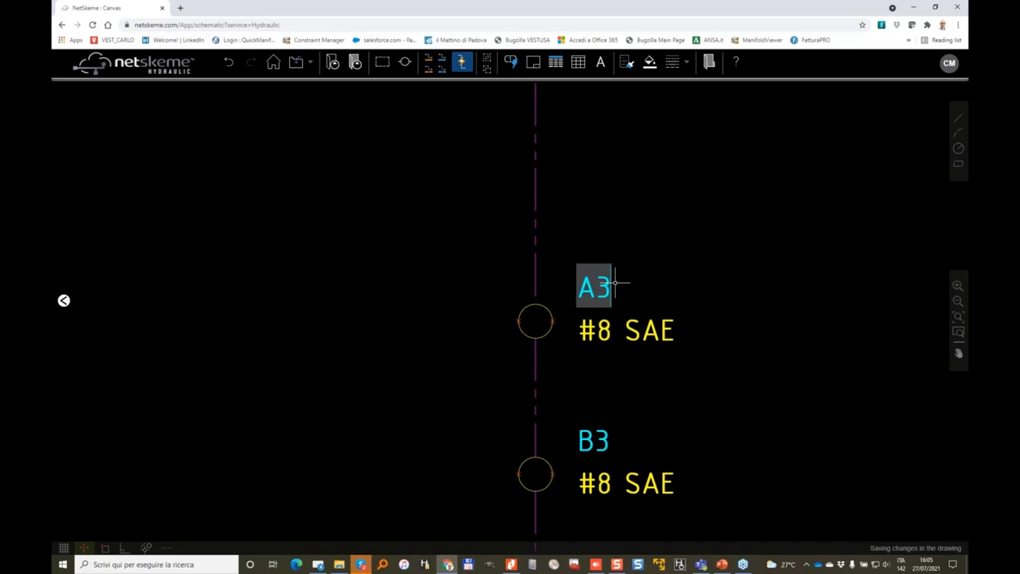
{"action": "left_click", "coordinate": [591, 179]}
Rename the rightmost port on the envelope's upper edge to B2
{"action": "scroll", "coordinate": [478, 214], "scroll_direction": "down", "scroll_amount": 2}
{"action": "left_click_drag", "start_coordinate": [483, 235], "coordinate": [533, 303]}
{"action": "scroll", "coordinate": [532, 303], "scroll_direction": "up", "scroll_amount": 2}
{"action": "double_click", "coordinate": [466, 221]}
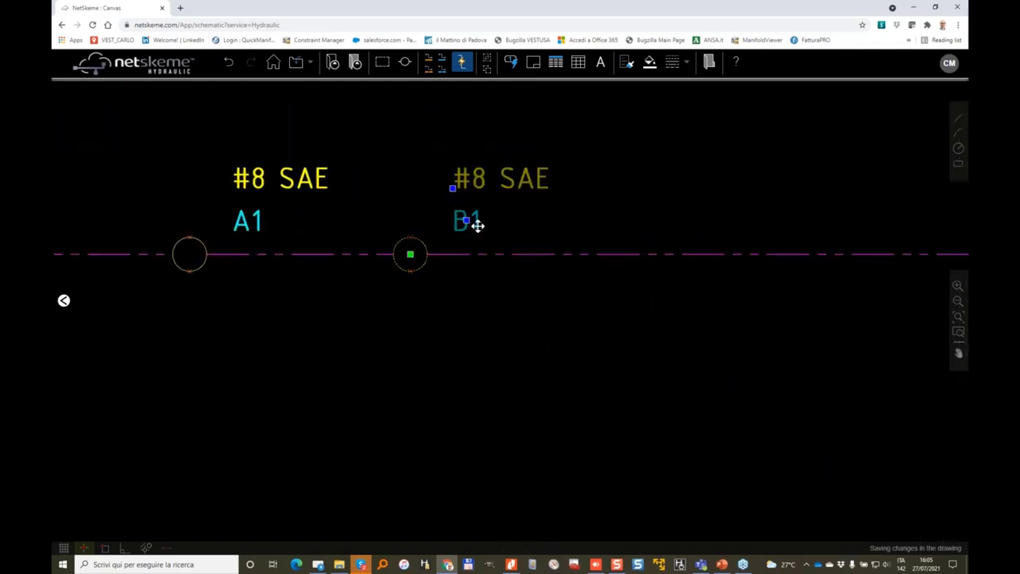
{"action": "key", "text": "BackSpace"}
{"action": "type", "text": "2"}
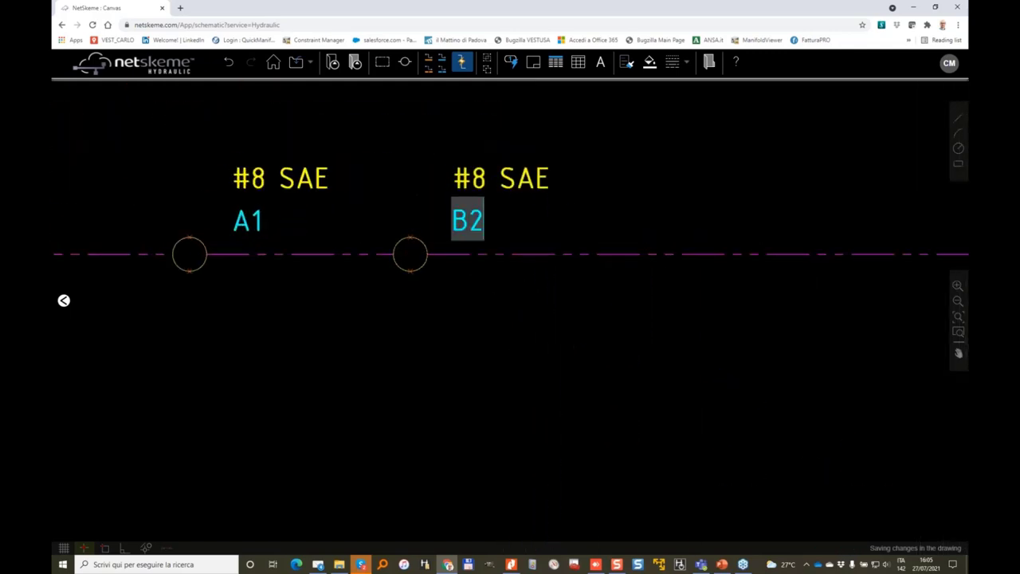
Rename the port just left of B2 on the envelope's upper edge to A2
{"action": "left_click", "coordinate": [250, 221]}
{"action": "double_click", "coordinate": [249, 221]}
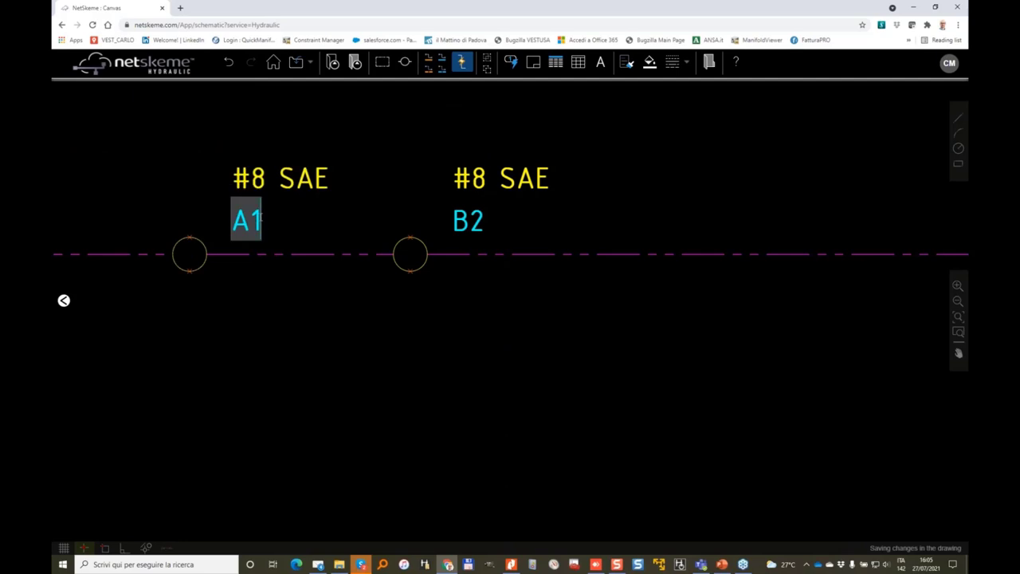
{"action": "key", "text": "BackSpace"}
{"action": "type", "text": "2"}
{"action": "left_click", "coordinate": [296, 390]}
Insert an adjustable screw-in cartridge relief valve, with port 2 above port 1, inside the manifold envelope's left part, above the 1241 balloon
{"action": "scroll", "coordinate": [279, 343], "scroll_direction": "down", "scroll_amount": 2}
{"action": "left_click_drag", "start_coordinate": [276, 346], "coordinate": [335, 364]}
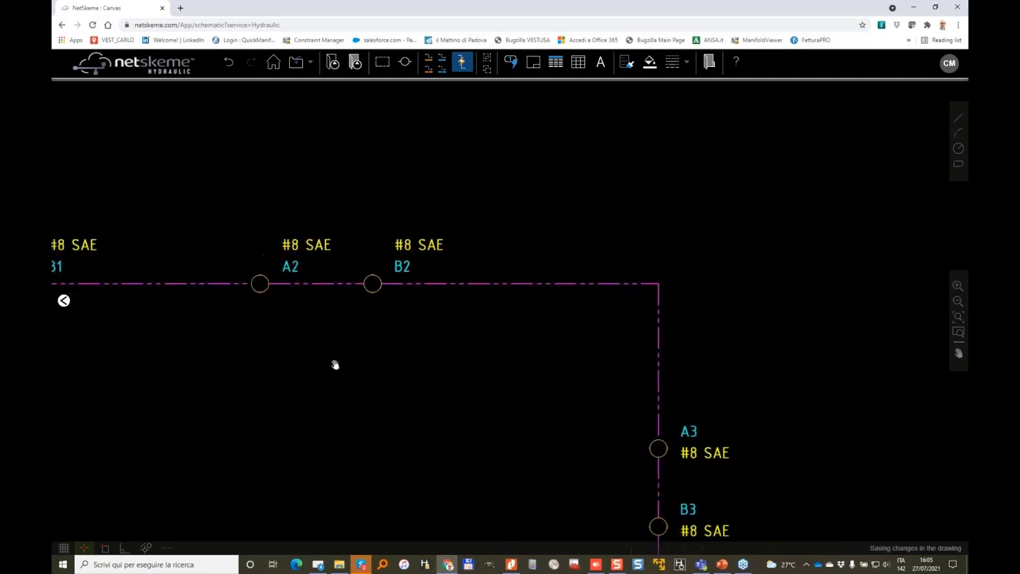
{"action": "scroll", "coordinate": [390, 346], "scroll_direction": "down", "scroll_amount": 5}
{"action": "scroll", "coordinate": [337, 351], "scroll_direction": "up", "scroll_amount": 3}
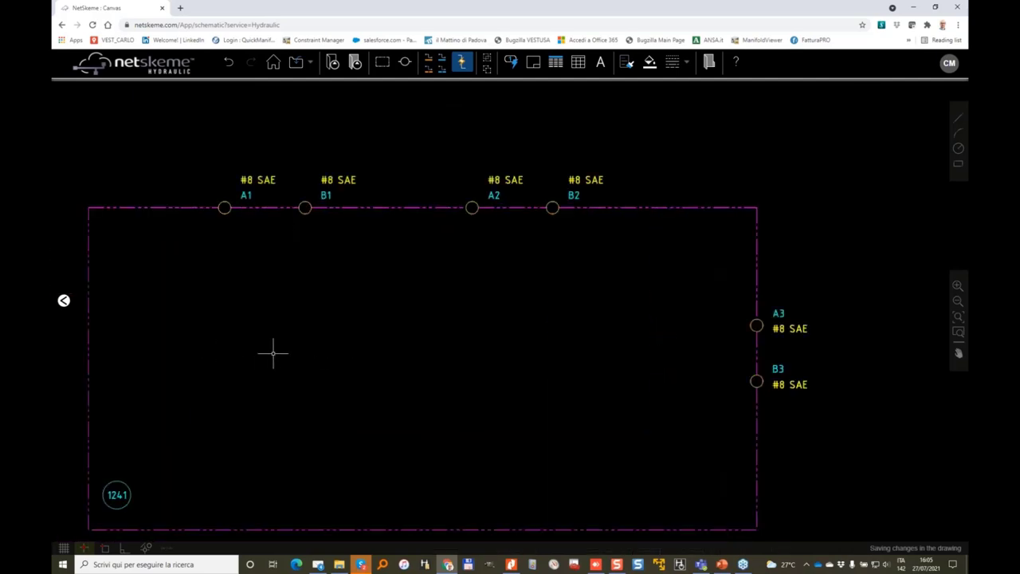
{"action": "mouse_move", "coordinate": [272, 353]}
{"action": "left_mouse_down"}
{"action": "mouse_move", "coordinate": [414, 239]}
{"action": "mouse_move", "coordinate": [376, 284]}
{"action": "left_mouse_up"}
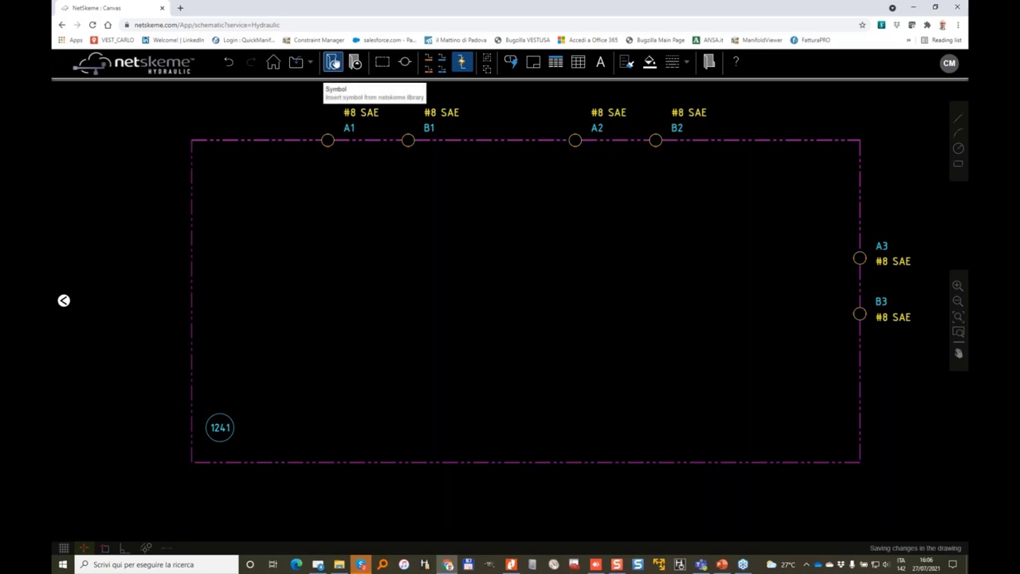
{"action": "left_click", "coordinate": [333, 62]}
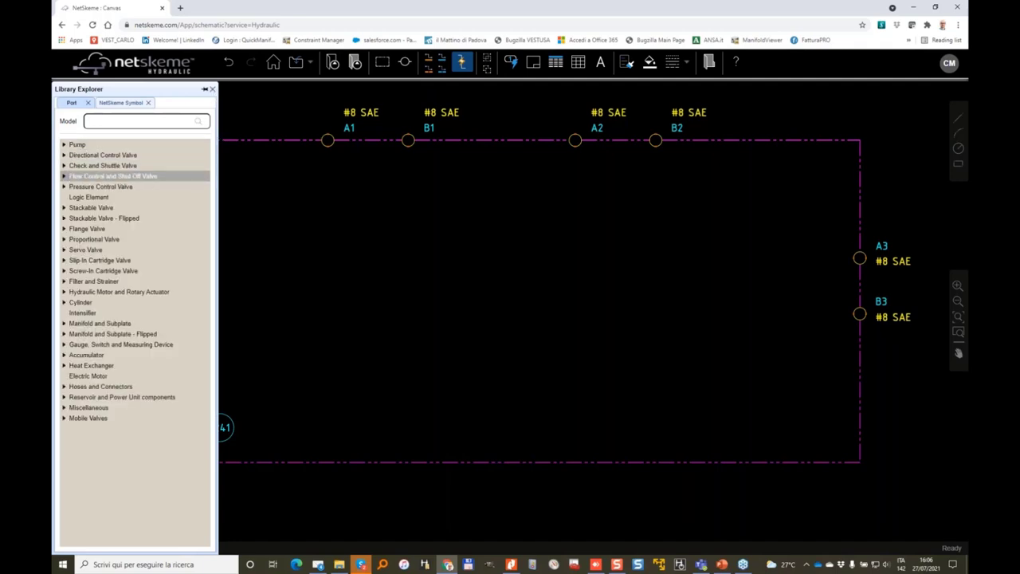
{"action": "left_click", "coordinate": [64, 273]}
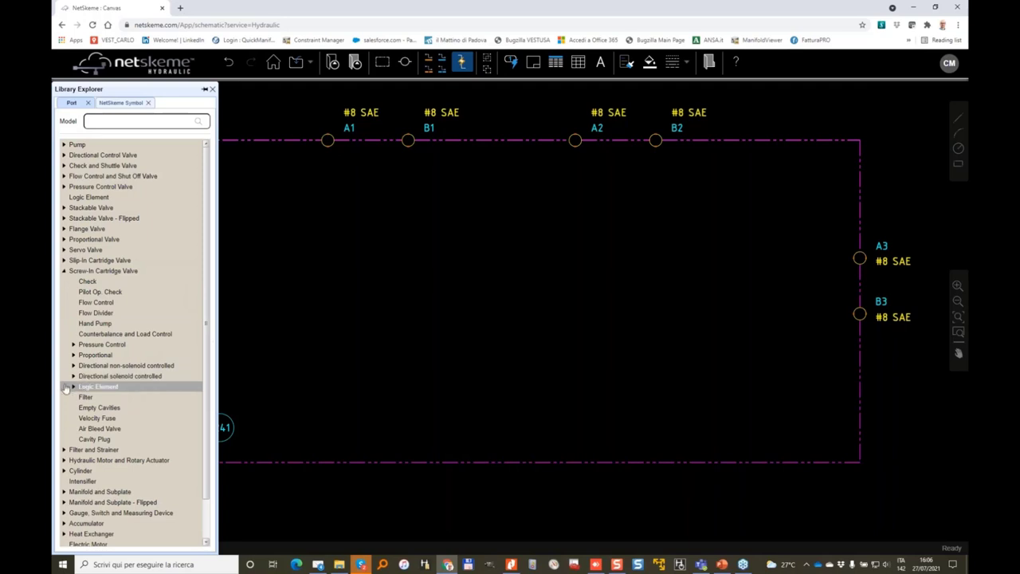
{"action": "left_click", "coordinate": [72, 345]}
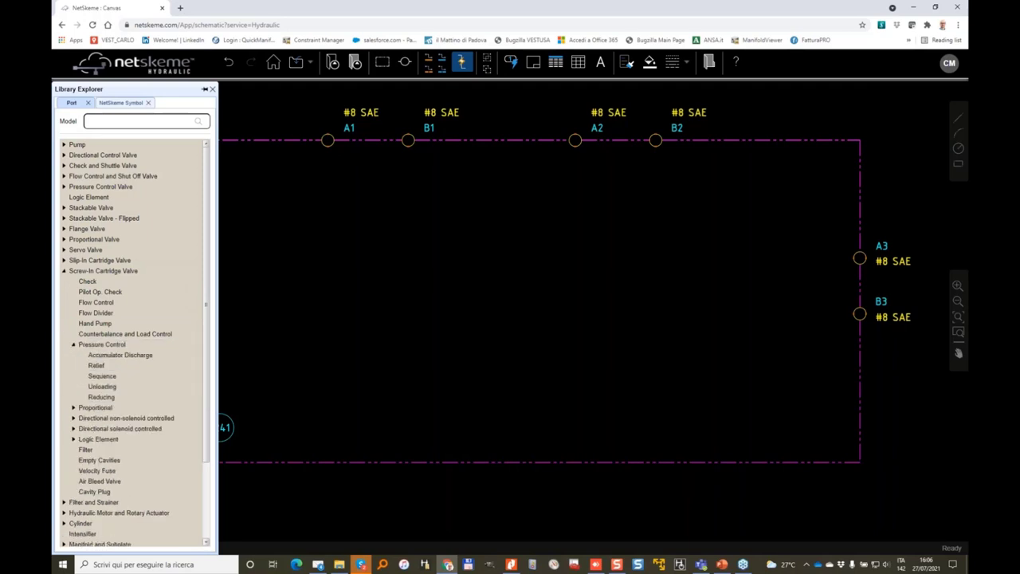
{"action": "left_click", "coordinate": [97, 366]}
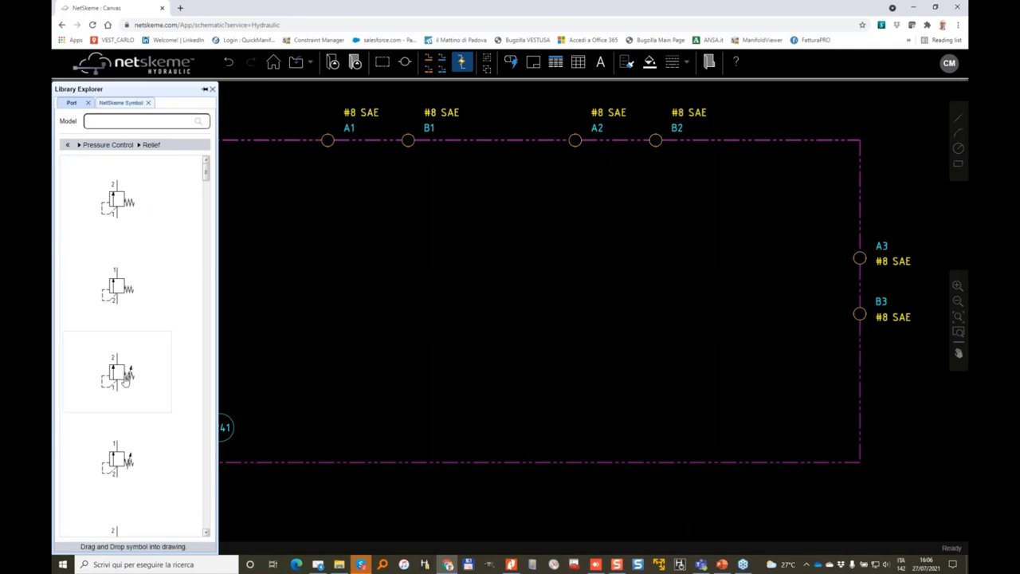
{"action": "mouse_move", "coordinate": [125, 382]}
{"action": "left_mouse_down"}
{"action": "mouse_move", "coordinate": [310, 325]}
{"action": "mouse_move", "coordinate": [283, 338]}
{"action": "mouse_move", "coordinate": [445, 301]}
{"action": "left_mouse_up"}
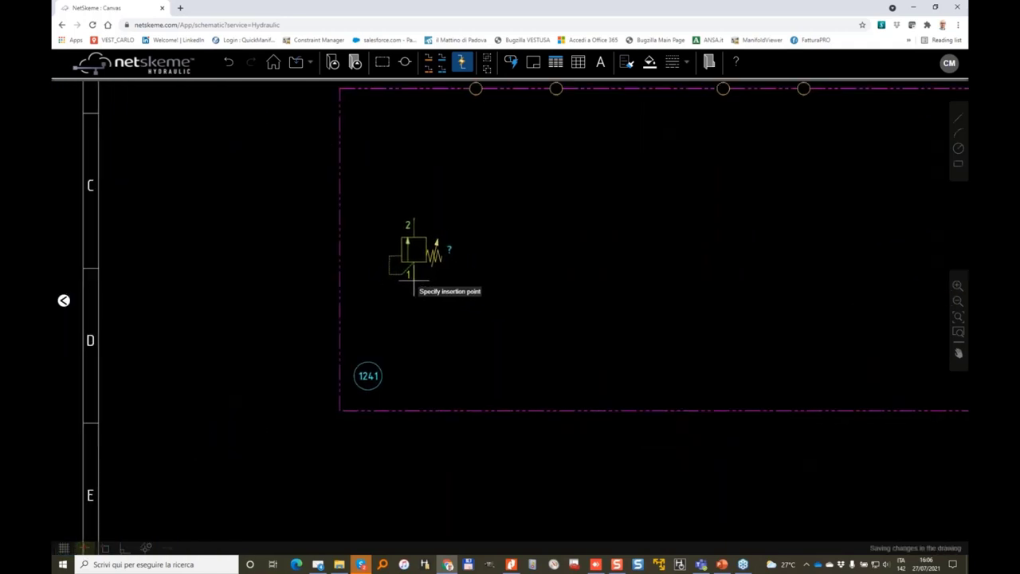
{"action": "left_click", "coordinate": [413, 270]}
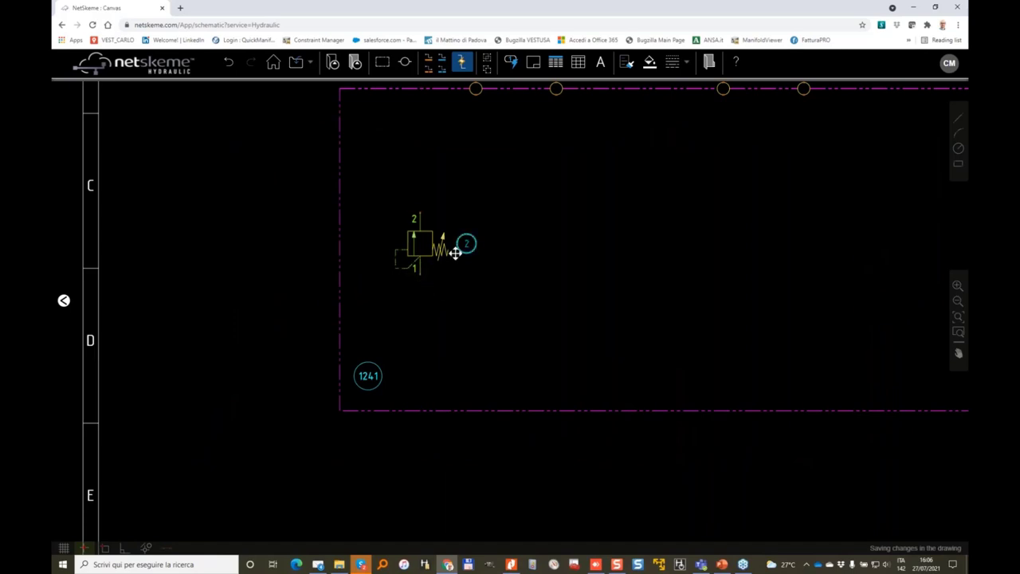
Flip the relief valve vertically so its port 1 is above port 2
{"action": "scroll", "coordinate": [455, 253], "scroll_direction": "up", "scroll_amount": 1}
{"action": "scroll", "coordinate": [426, 247], "scroll_direction": "down", "scroll_amount": 2}
{"action": "left_click_drag", "start_coordinate": [498, 281], "coordinate": [378, 298]}
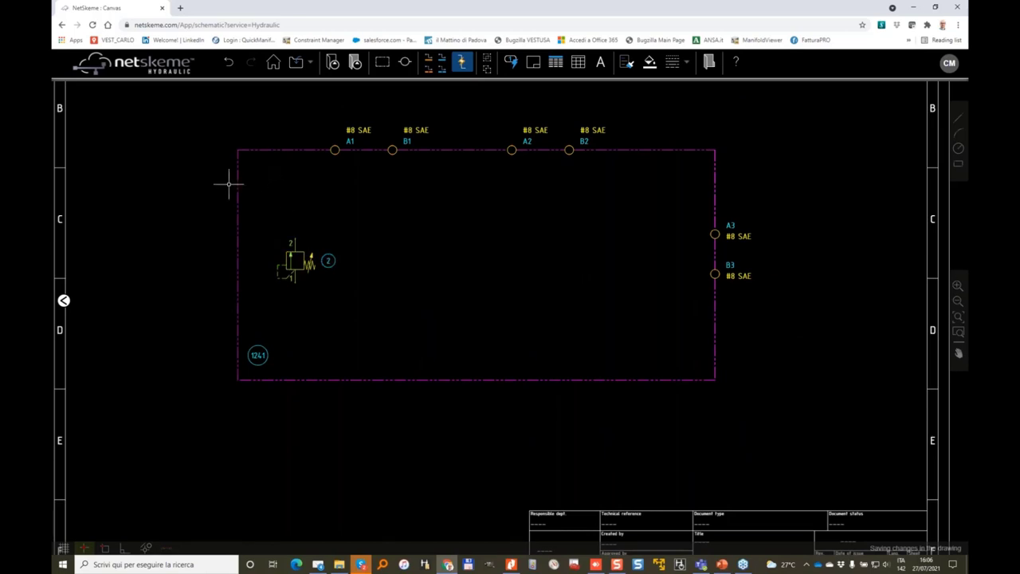
{"action": "left_click", "coordinate": [295, 260]}
{"action": "right_click", "coordinate": [297, 250]}
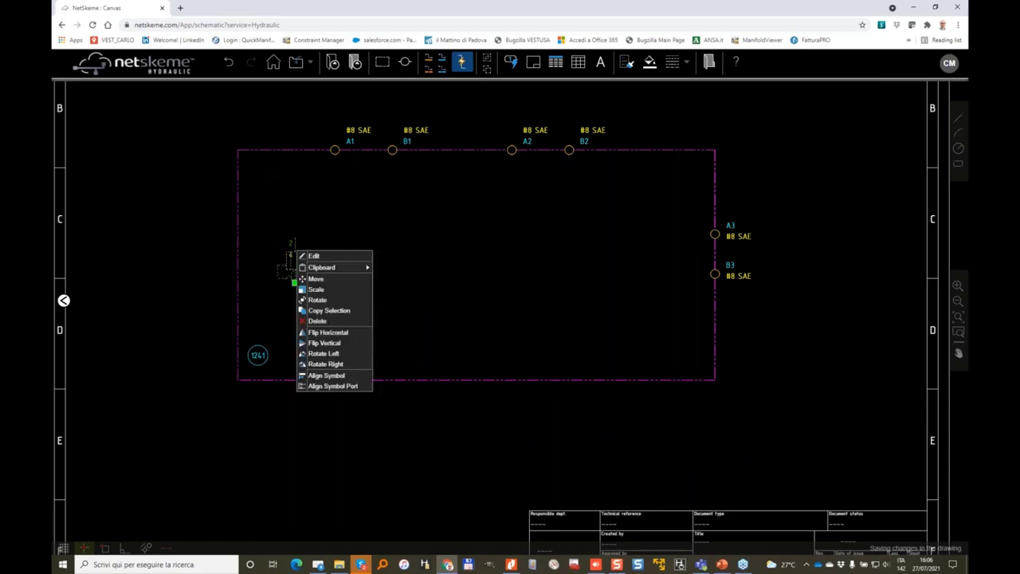
{"action": "left_click", "coordinate": [328, 342]}
{"action": "scroll", "coordinate": [303, 229], "scroll_direction": "up", "scroll_amount": 3}
{"action": "key", "text": "Escape"}
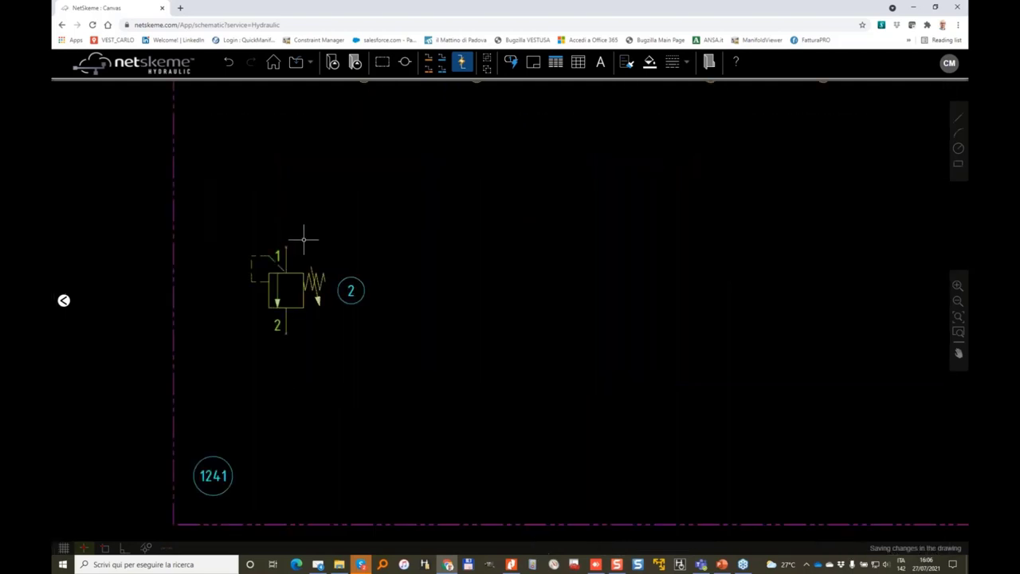
Add the text "180 bar" beside port 2 of the relief valve, below its item balloon
{"action": "left_click", "coordinate": [602, 65]}
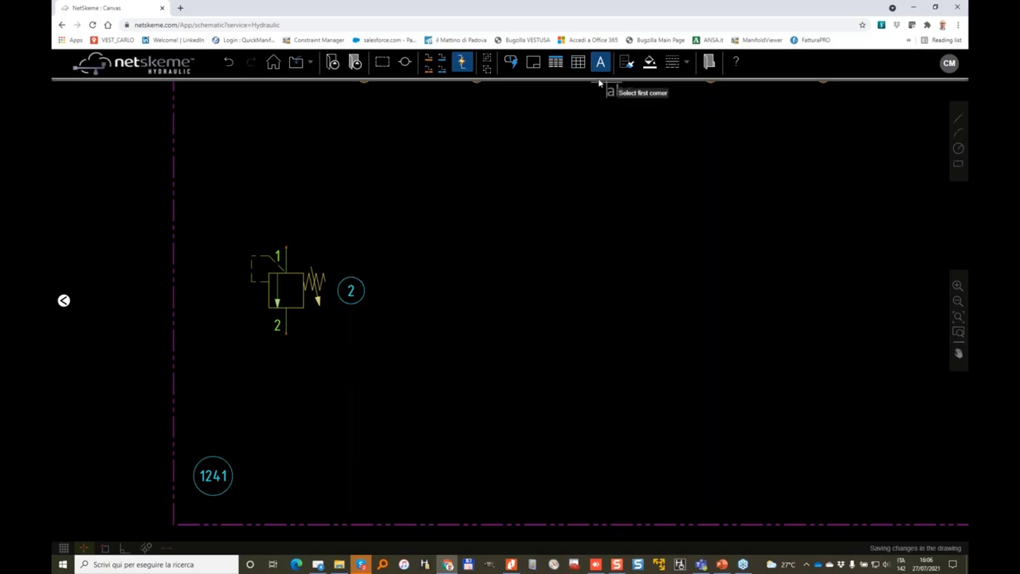
{"action": "left_click", "coordinate": [302, 317]}
{"action": "left_click", "coordinate": [461, 333]}
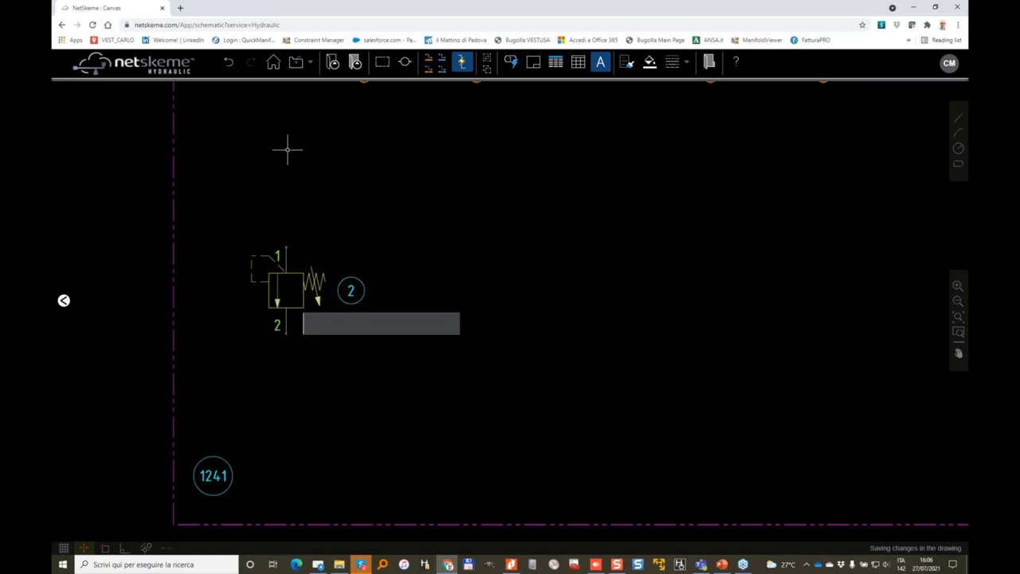
{"action": "type", "text": "180 B"}
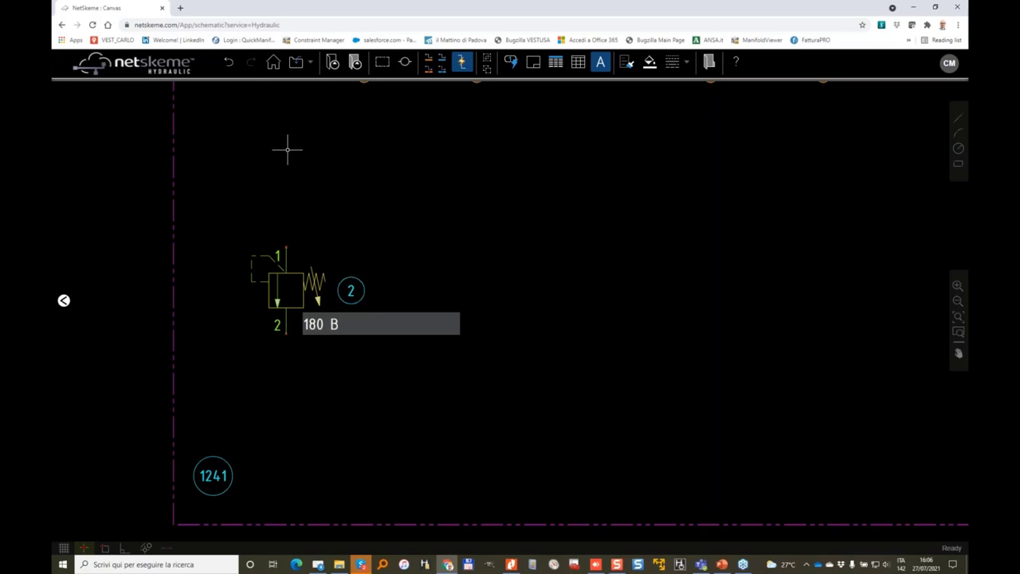
{"action": "key", "text": "BackSpace"}
{"action": "type", "text": "bar"}
{"action": "key", "text": "Return"}
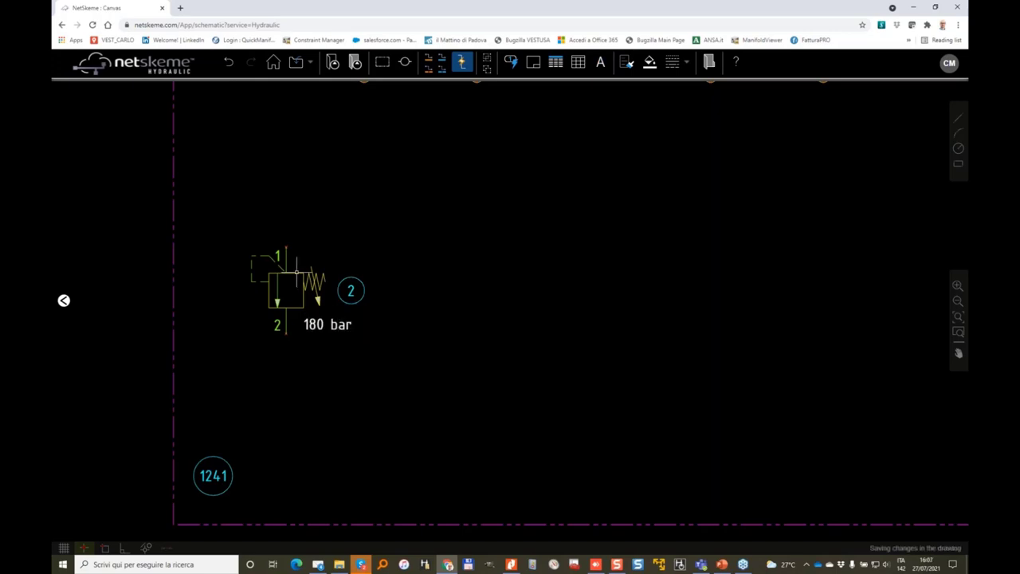
Set the relief valve's model code to RDDALAN, manufacturer to SUN HYDRAULICS and description to RELIEF VALVE
{"action": "left_click", "coordinate": [296, 278]}
{"action": "right_click", "coordinate": [296, 278]}
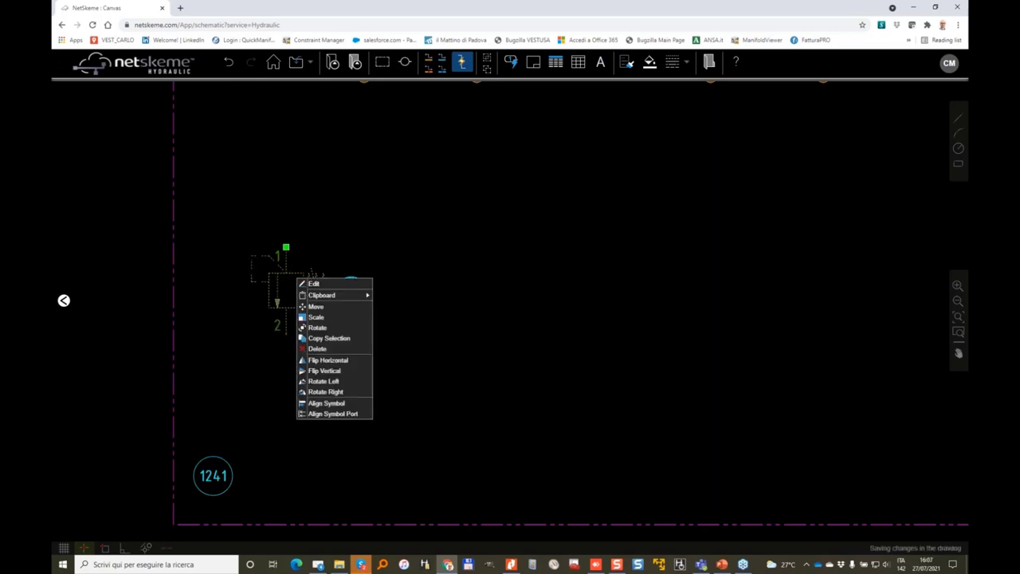
{"action": "left_click", "coordinate": [316, 284]}
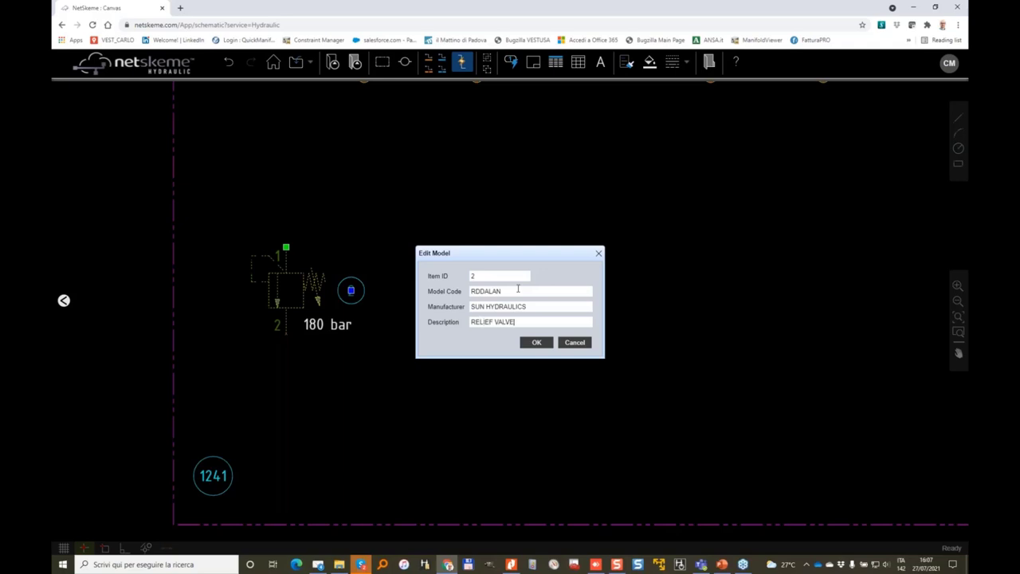
{"action": "left_click", "coordinate": [535, 344]}
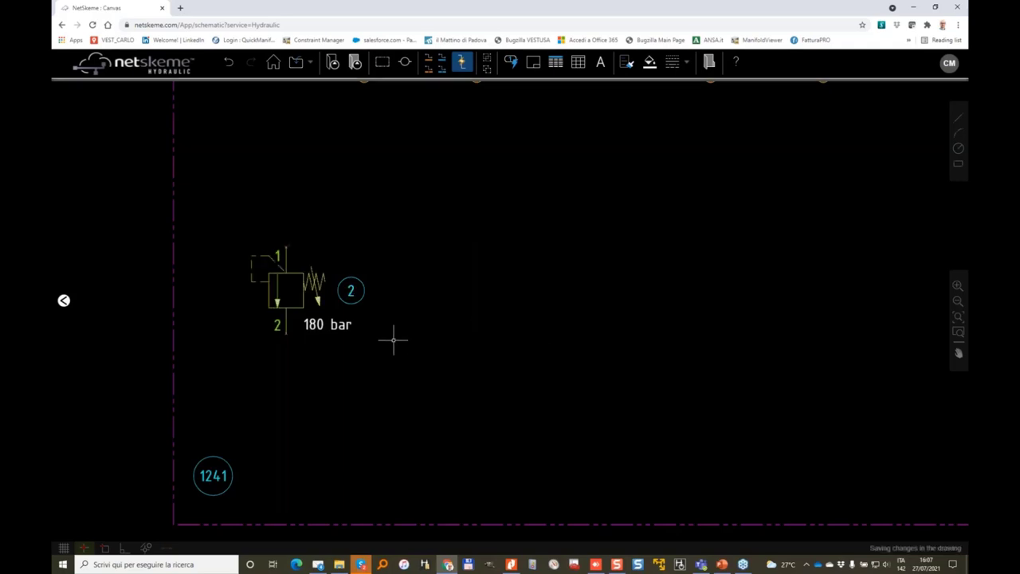
Set the manifold envelope's item ID to 10, model code to MAN0023, manufacturer to VEST, INC and description to HYDRAULIC MANIFOLD
{"action": "scroll", "coordinate": [330, 343], "scroll_direction": "down", "scroll_amount": 1}
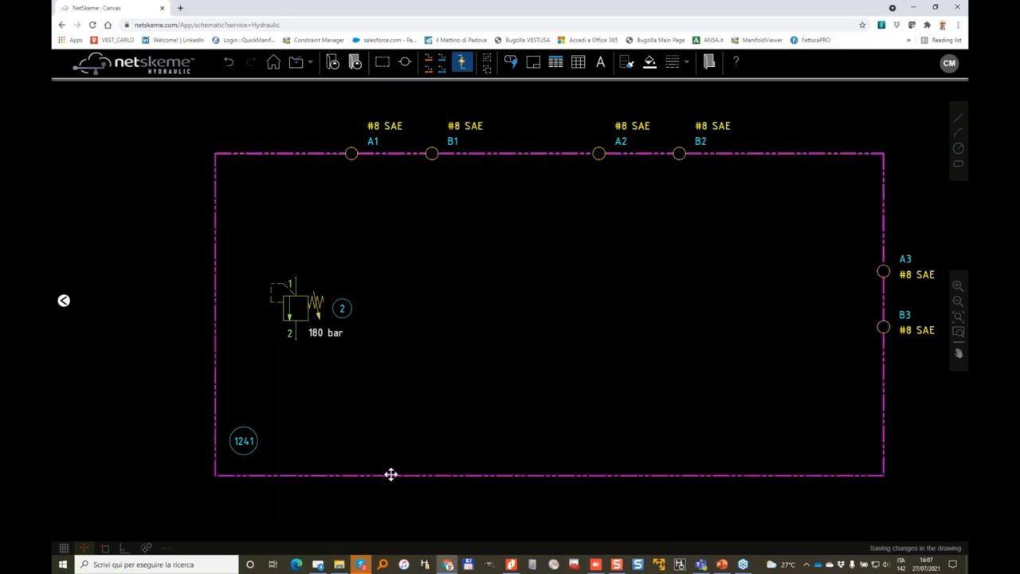
{"action": "left_click", "coordinate": [390, 474]}
{"action": "right_click", "coordinate": [390, 474]}
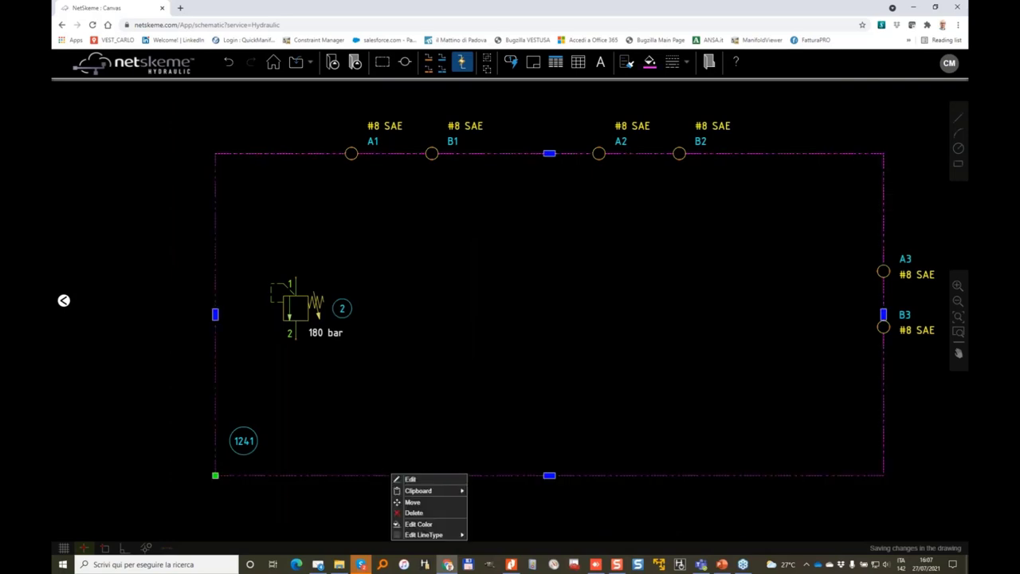
{"action": "left_click", "coordinate": [406, 479]}
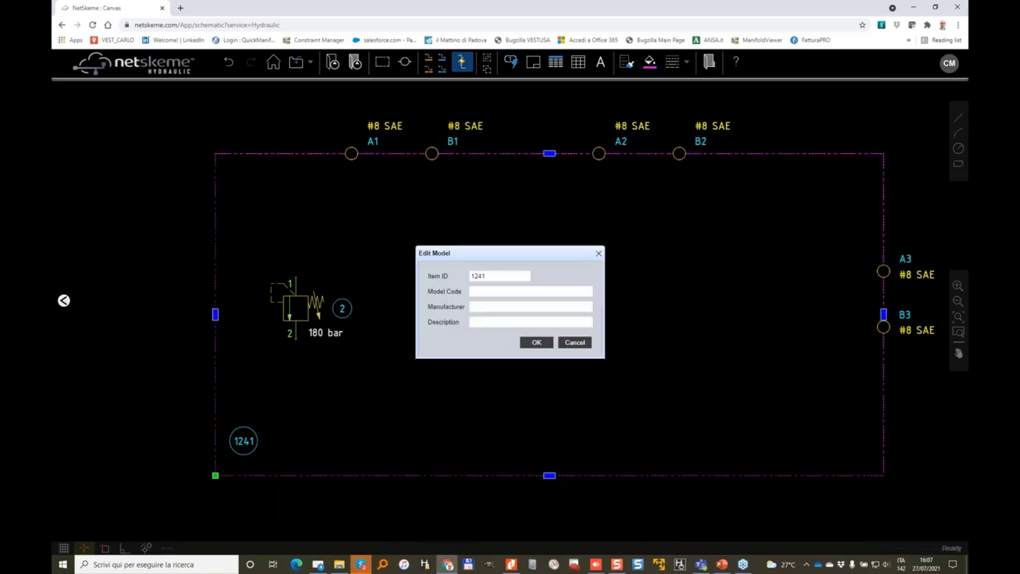
{"action": "double_click", "coordinate": [498, 274]}
{"action": "type", "text": "10"}
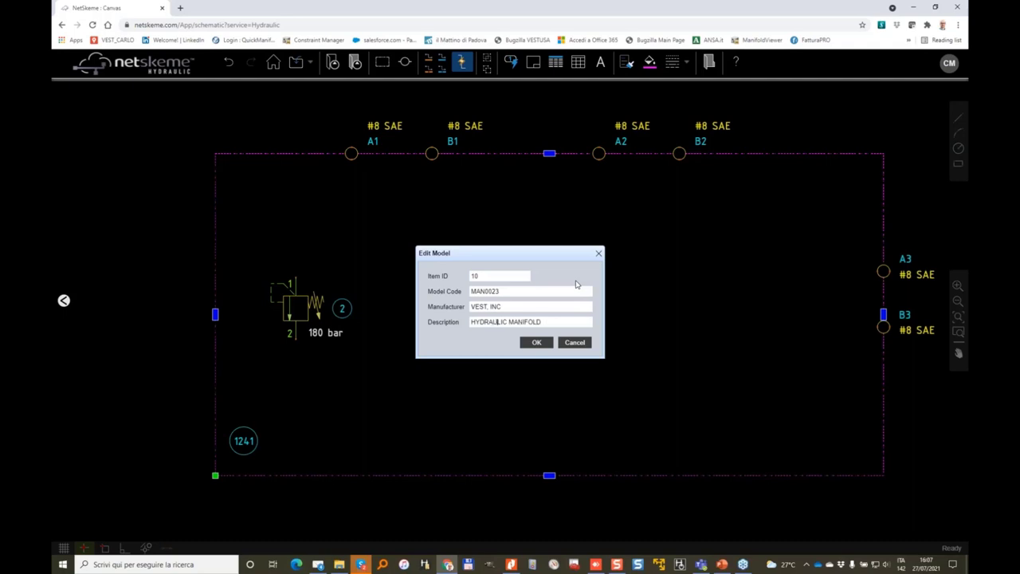
{"action": "left_click", "coordinate": [535, 343]}
Insert the first double-acting cylinder symbol from the library above ports A1 and B1, outside the envelope
{"action": "scroll", "coordinate": [335, 279], "scroll_direction": "down", "scroll_amount": 2}
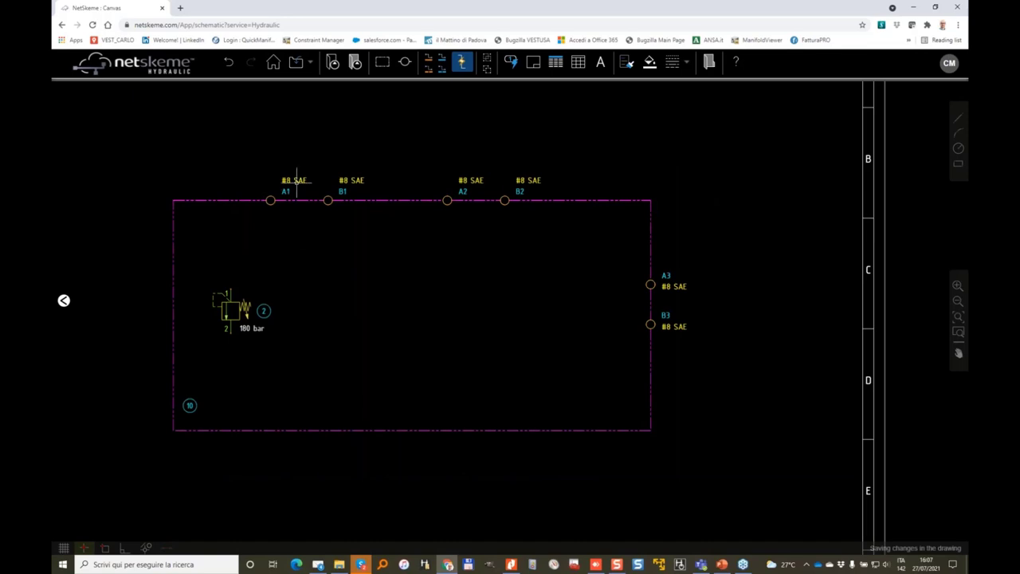
{"action": "left_click", "coordinate": [64, 300]}
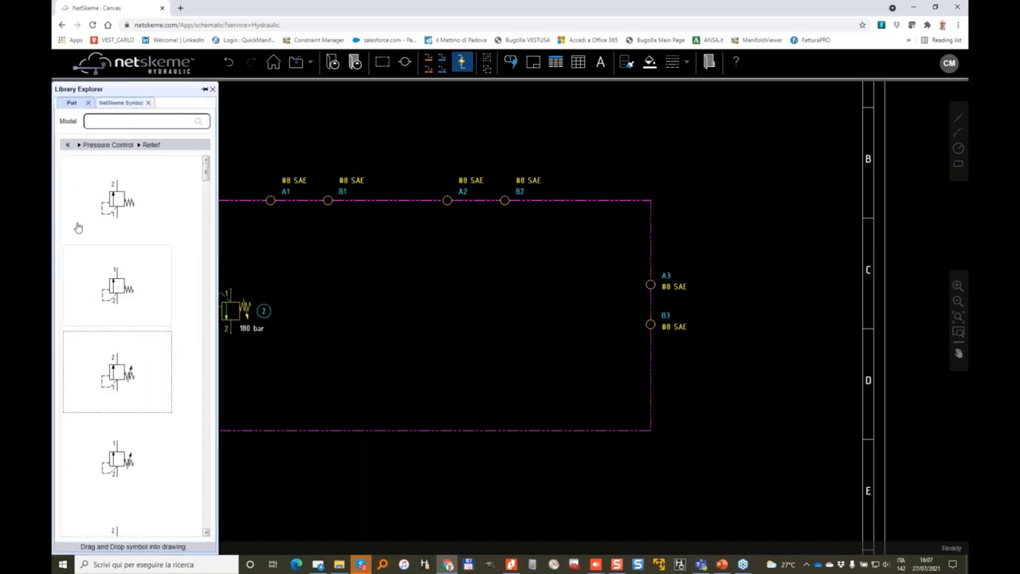
{"action": "left_click", "coordinate": [68, 146]}
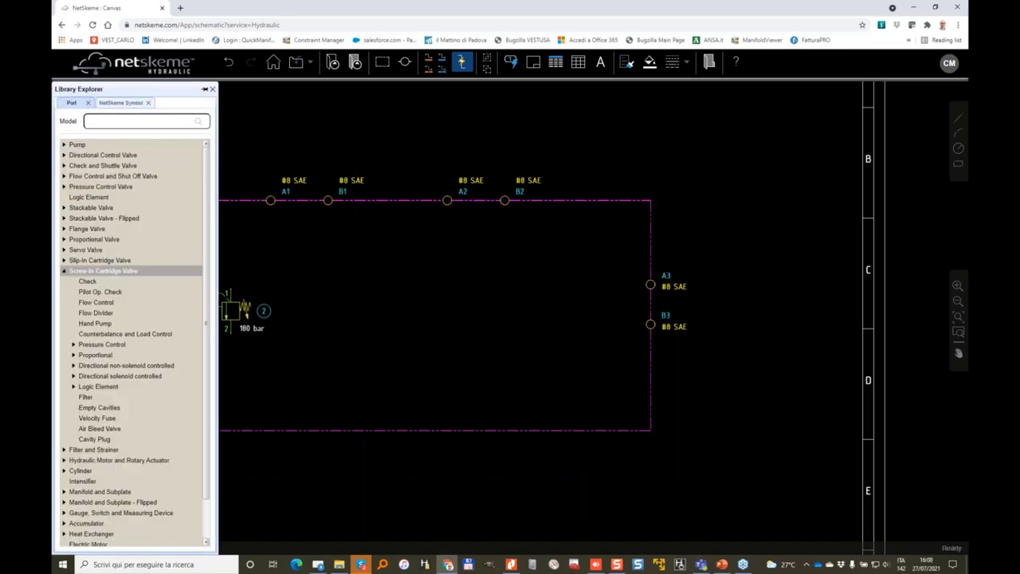
{"action": "scroll", "coordinate": [128, 374], "scroll_direction": "down", "scroll_amount": 1}
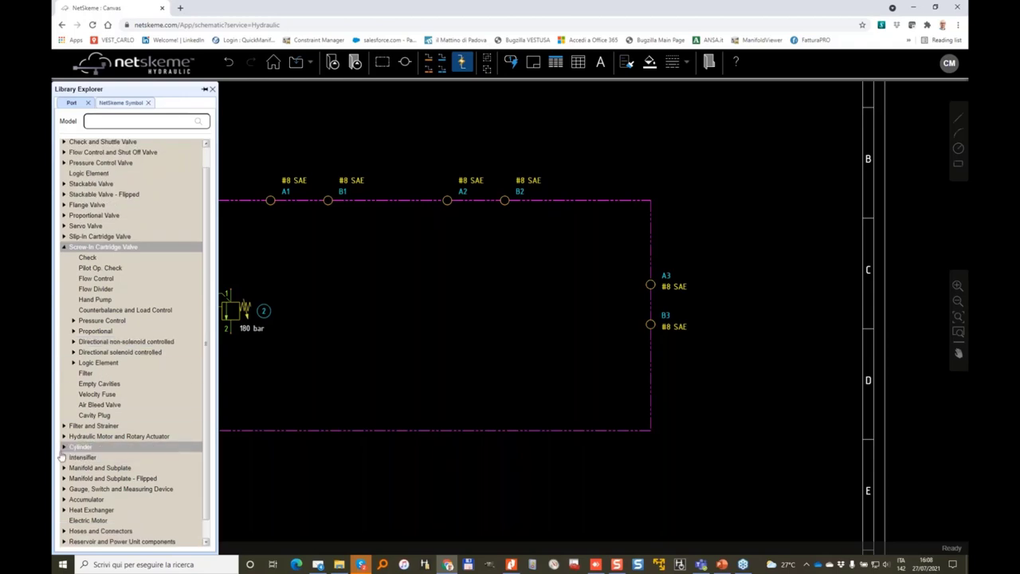
{"action": "left_click", "coordinate": [65, 447]}
{"action": "left_click", "coordinate": [98, 468]}
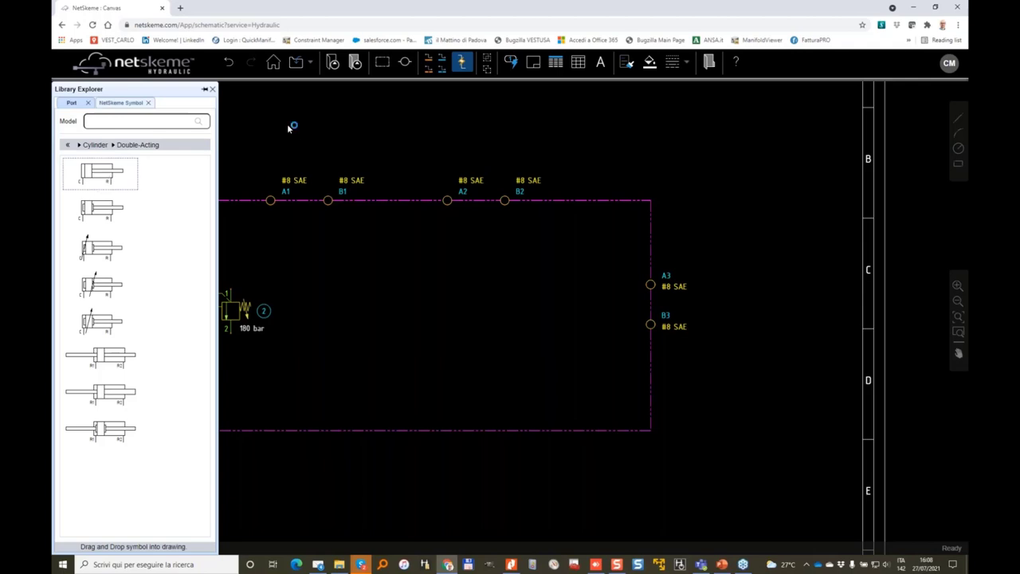
Connect A1 to the cylinder's port C and B1 to its port R, and shift the cylinder slightly left to centre it
{"action": "left_click", "coordinate": [428, 62]}
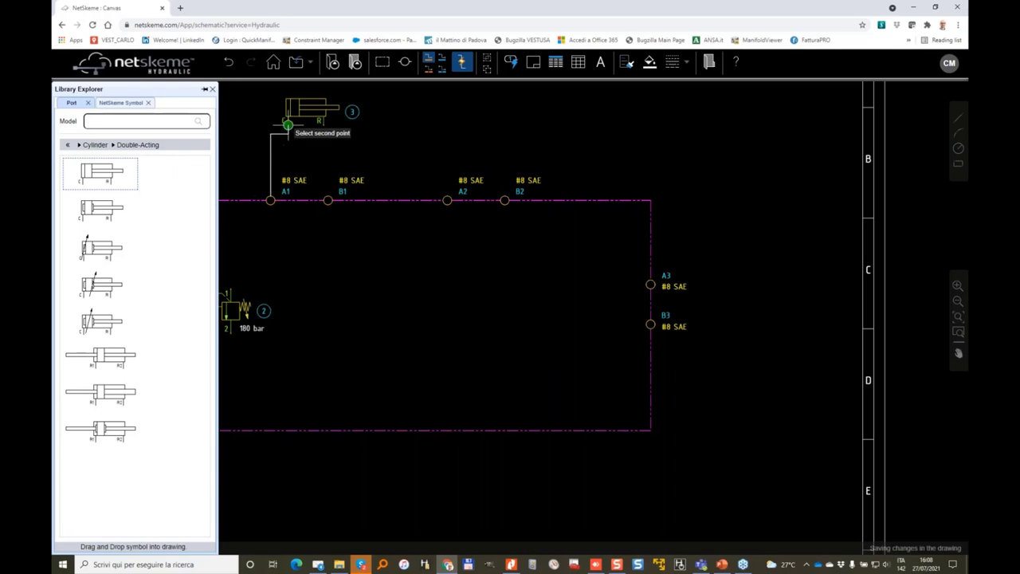
{"action": "left_click", "coordinate": [287, 123]}
{"action": "left_click", "coordinate": [328, 196]}
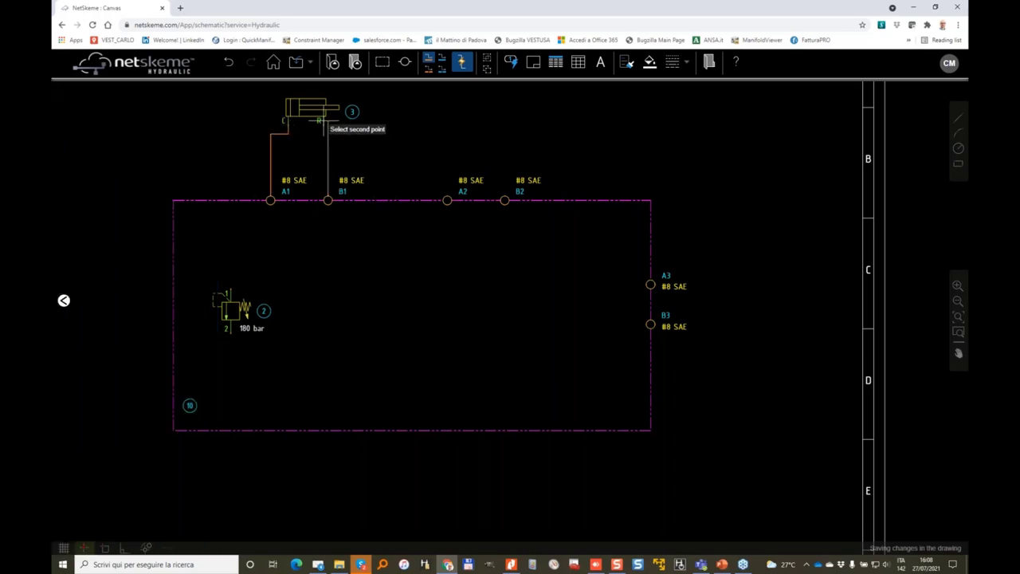
{"action": "left_click", "coordinate": [325, 124]}
{"action": "key", "text": "Escape"}
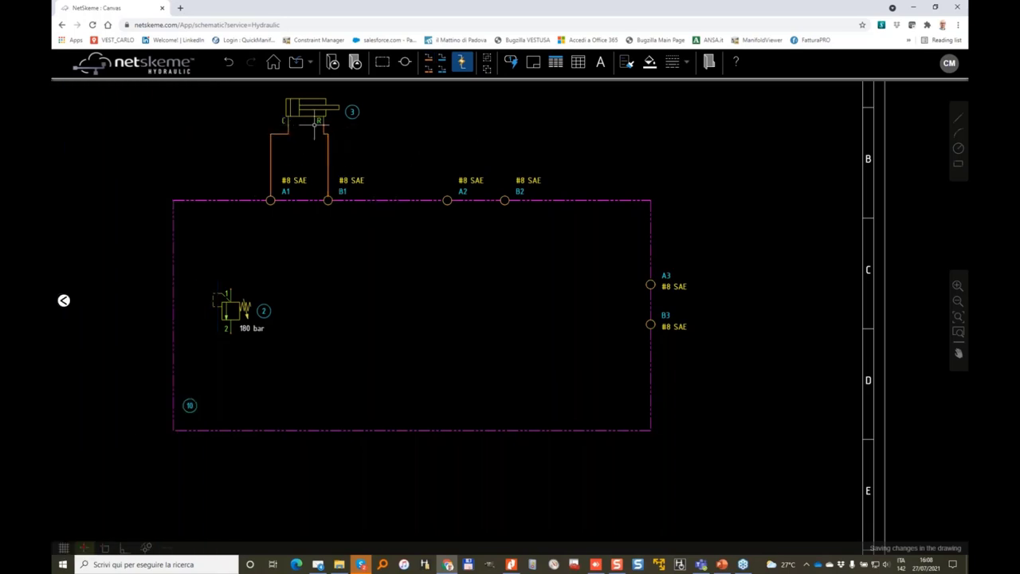
{"action": "left_click", "coordinate": [311, 113]}
{"action": "left_click", "coordinate": [289, 124]}
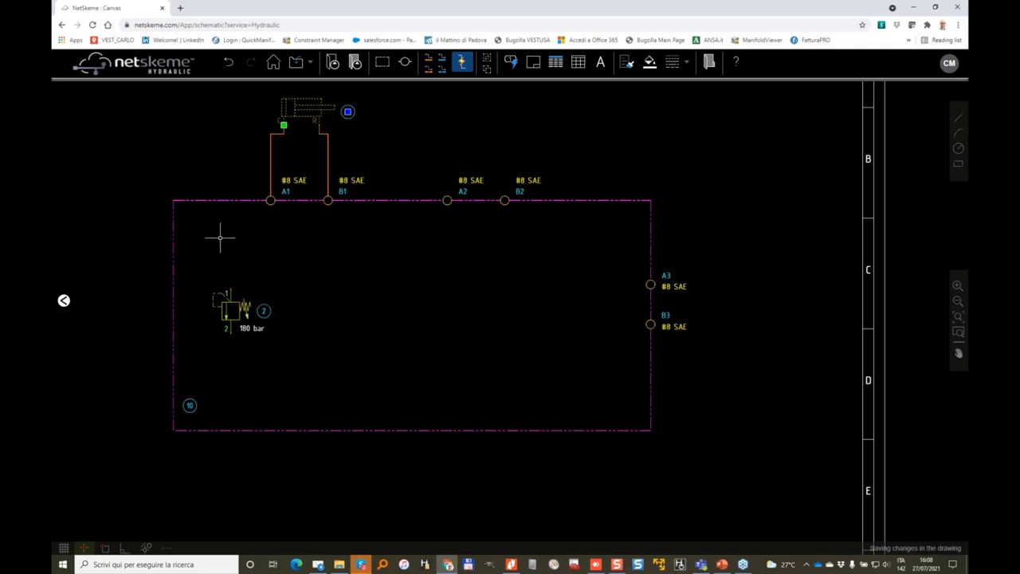
Search the symbol library for model CBCH and insert its adjustable counterbalance valve inside the envelope, to the lower right of port B1
{"action": "left_click", "coordinate": [64, 300]}
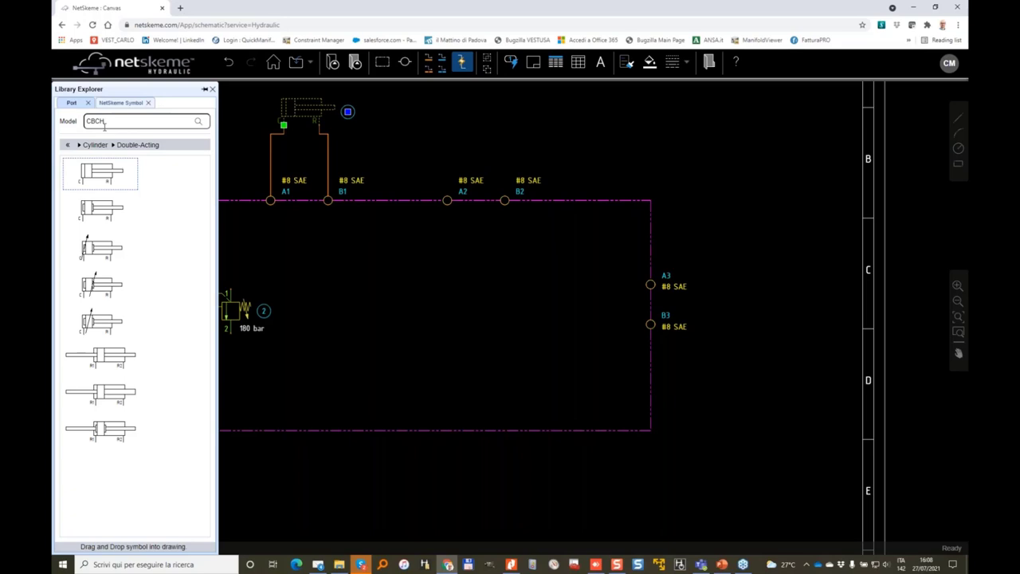
{"action": "left_click", "coordinate": [197, 124]}
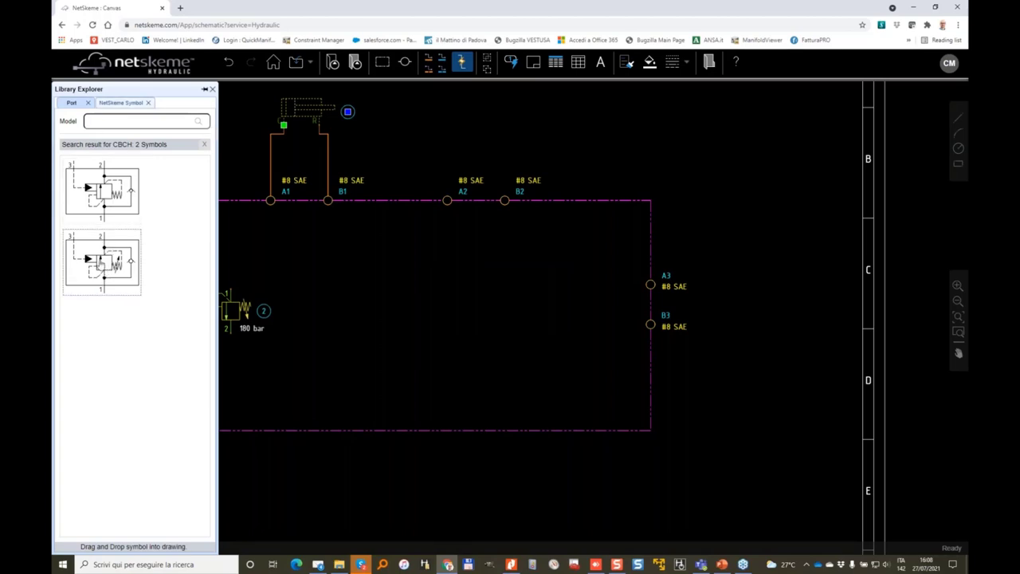
{"action": "left_click_drag", "start_coordinate": [104, 269], "coordinate": [342, 285]}
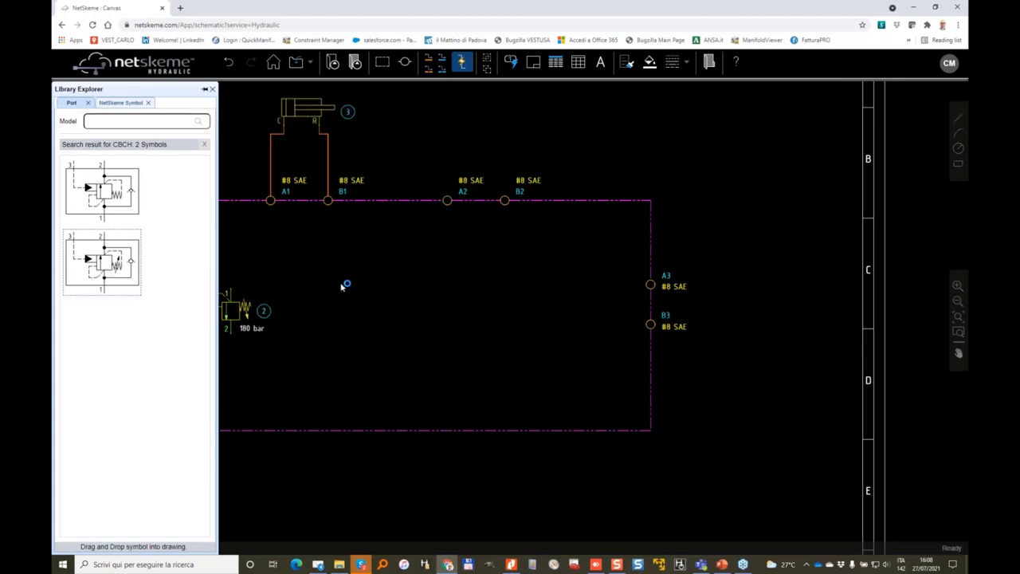
{"action": "scroll", "coordinate": [365, 293], "scroll_direction": "up", "scroll_amount": 1}
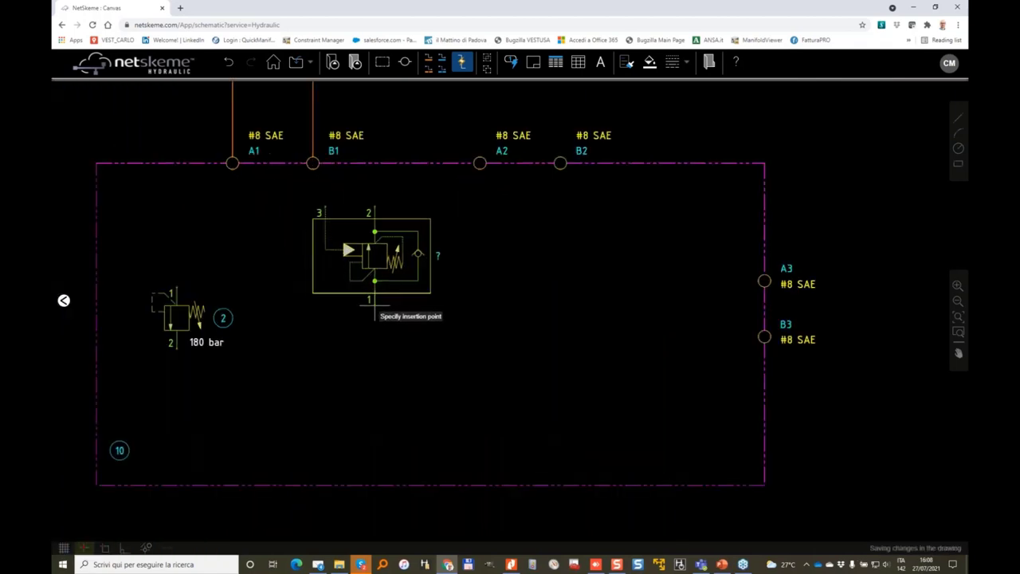
{"action": "left_click", "coordinate": [371, 303]}
Flip the counterbalance valve vertically and horizontally, so port 1 faces up and pilot port 3 is at its lower right
{"action": "left_click", "coordinate": [375, 262]}
{"action": "right_click", "coordinate": [374, 262]}
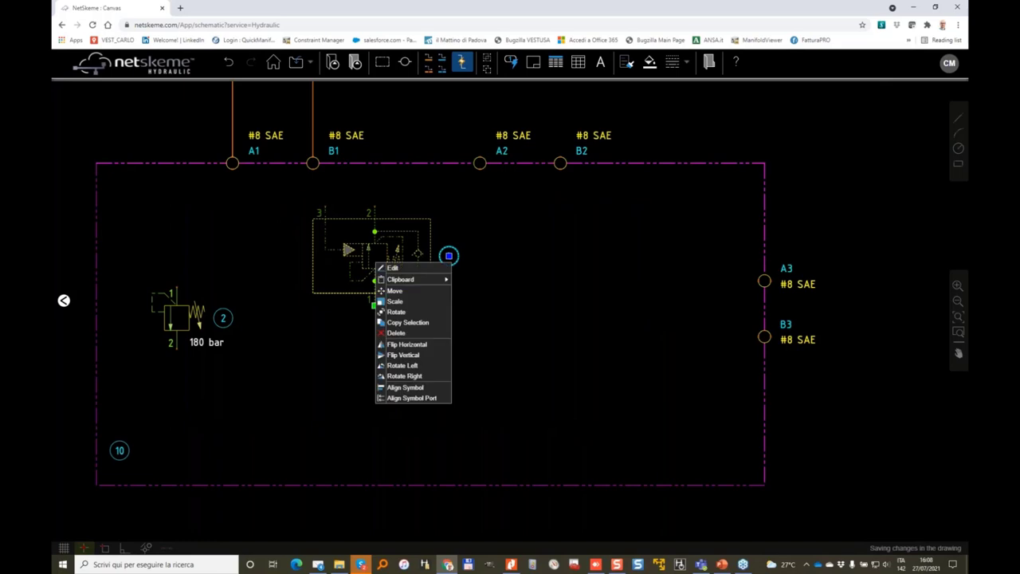
{"action": "left_click", "coordinate": [402, 354]}
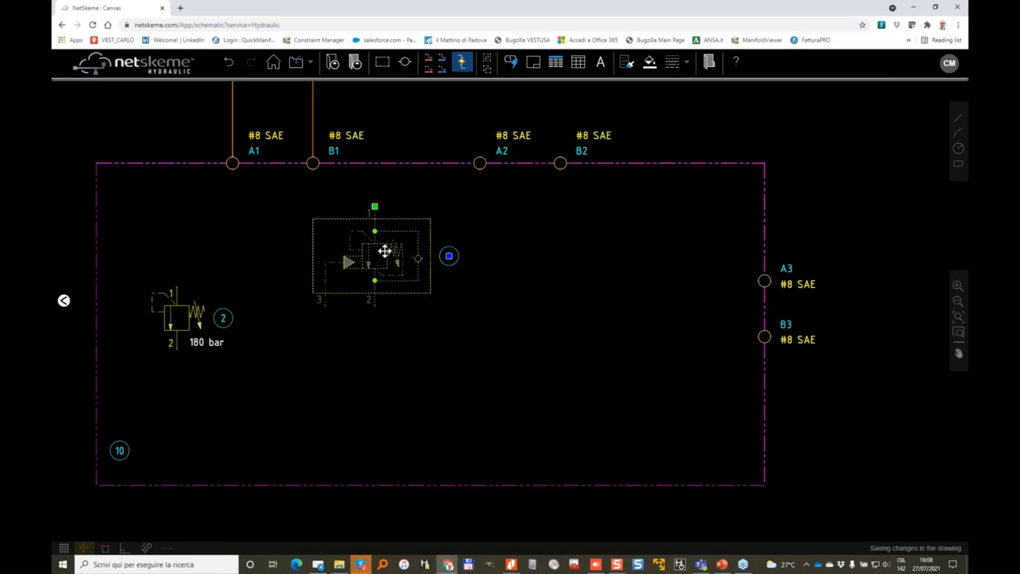
{"action": "right_click", "coordinate": [386, 252]}
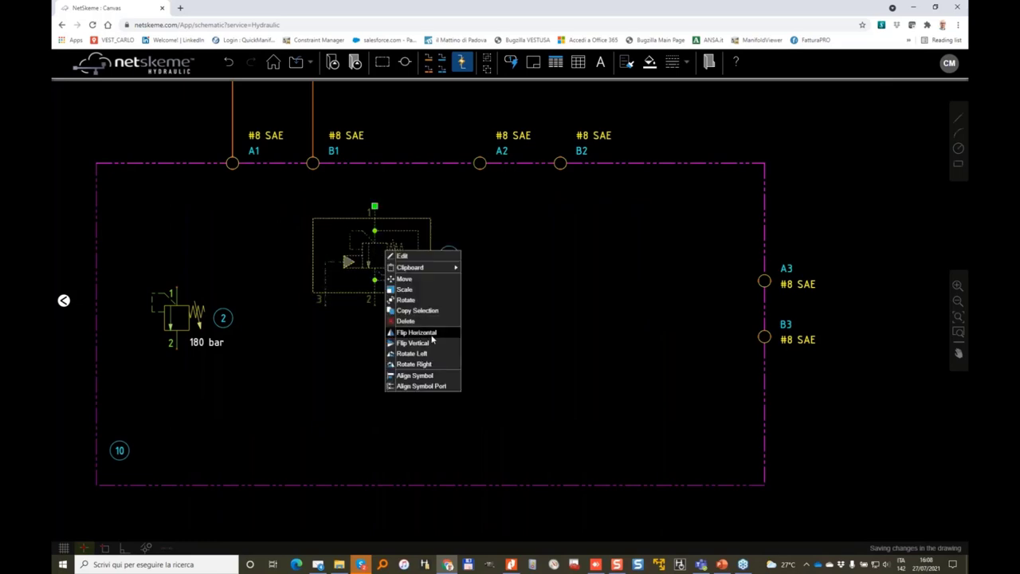
{"action": "left_click", "coordinate": [416, 332]}
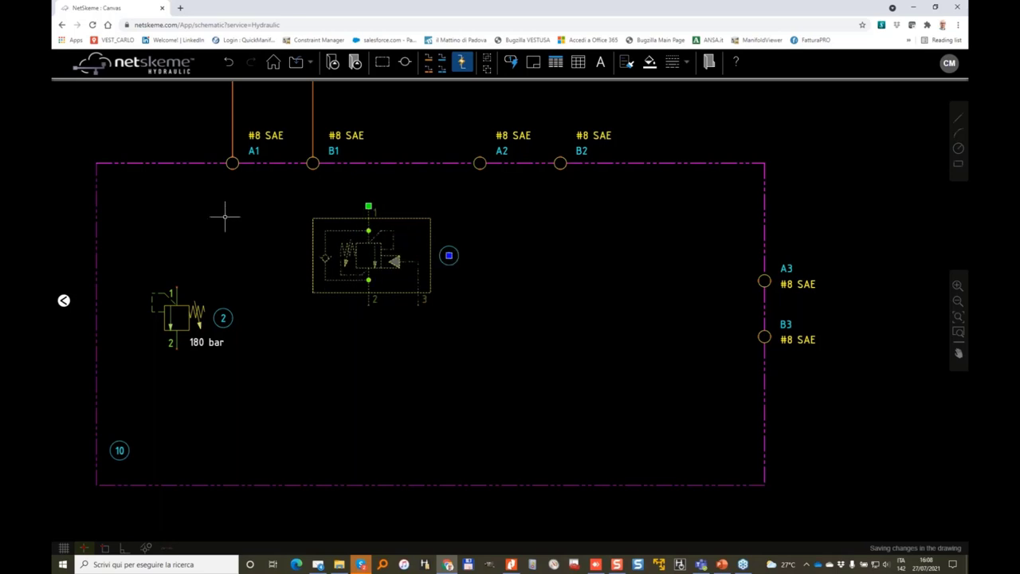
Move the counterbalance valve so its port 1 lines up directly below manifold port A1
{"action": "left_click_drag", "start_coordinate": [368, 206], "coordinate": [233, 188]}
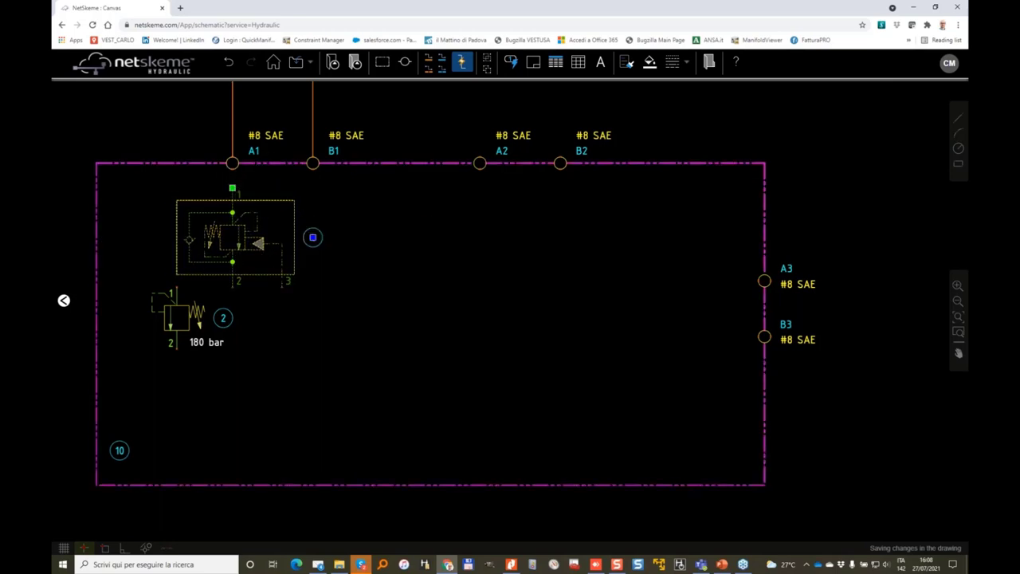
{"action": "scroll", "coordinate": [232, 191], "scroll_direction": "up", "scroll_amount": 2}
{"action": "mouse_move", "coordinate": [232, 192]}
{"action": "left_mouse_down"}
{"action": "mouse_move", "coordinate": [258, 192]}
{"action": "mouse_move", "coordinate": [223, 175]}
{"action": "mouse_move", "coordinate": [249, 192]}
{"action": "mouse_move", "coordinate": [232, 192]}
{"action": "left_mouse_up"}
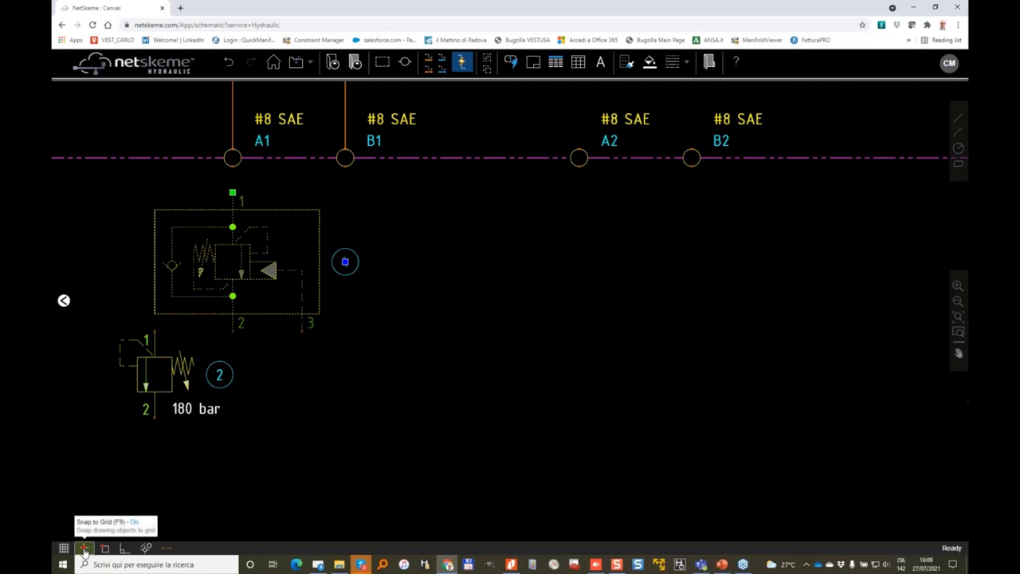
{"action": "scroll", "coordinate": [280, 328], "scroll_direction": "down", "scroll_amount": 2}
{"action": "key", "text": "Escape"}
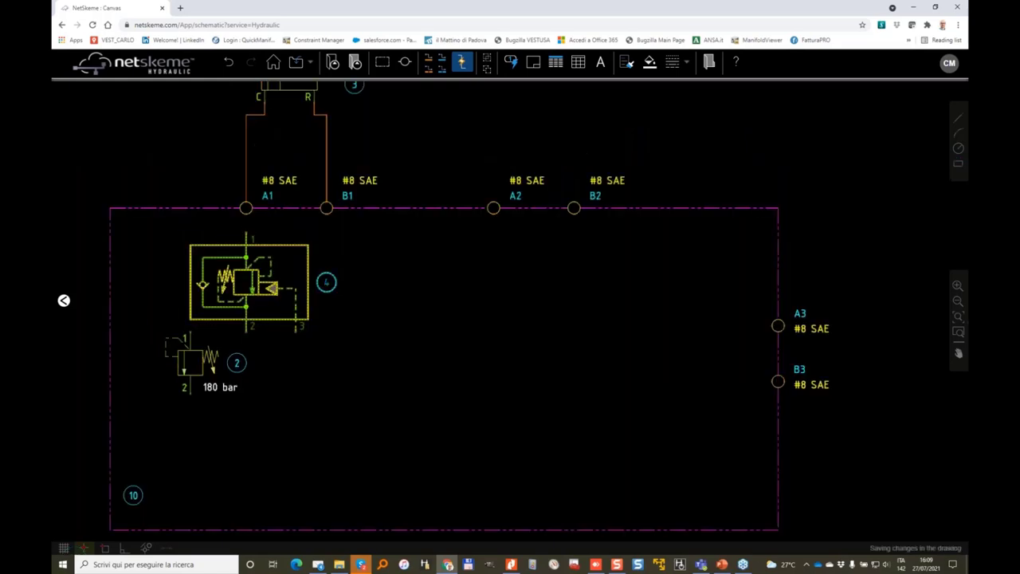
{"action": "left_click_drag", "start_coordinate": [351, 262], "coordinate": [530, 221]}
{"action": "scroll", "coordinate": [529, 219], "scroll_direction": "down", "scroll_amount": 1}
{"action": "scroll", "coordinate": [521, 175], "scroll_direction": "up", "scroll_amount": 2}
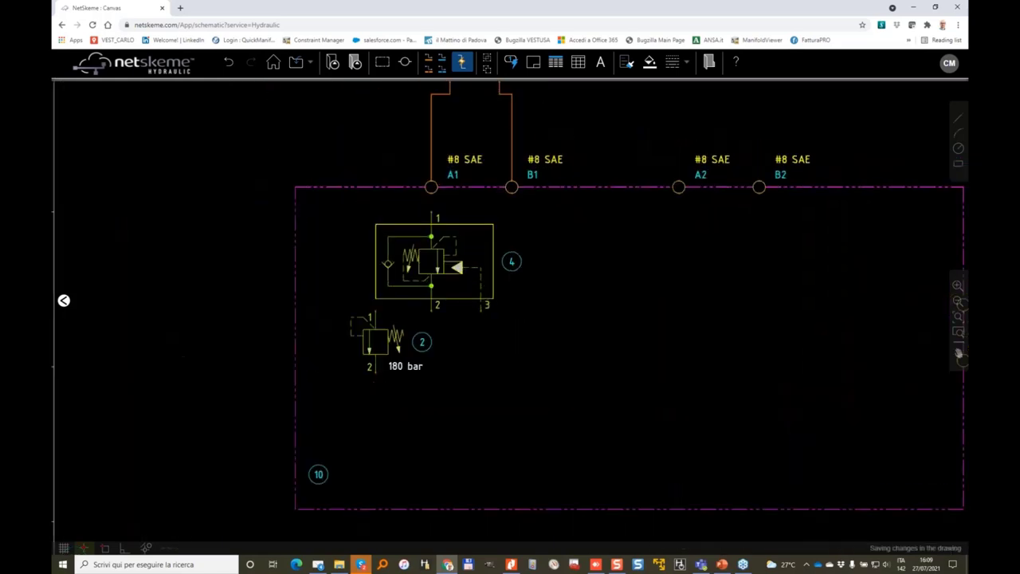
Move port B1 to the right along the envelope's upper edge, widening its spacing from A1
{"action": "left_click", "coordinate": [507, 193]}
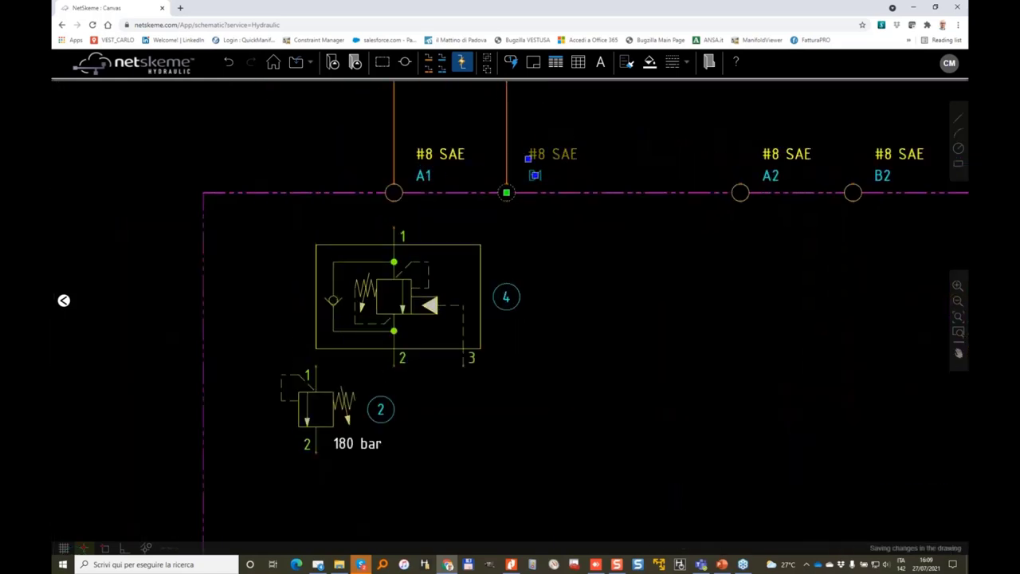
{"action": "left_click_drag", "start_coordinate": [507, 193], "coordinate": [496, 238]}
{"action": "scroll", "coordinate": [515, 222], "scroll_direction": "down", "scroll_amount": 1}
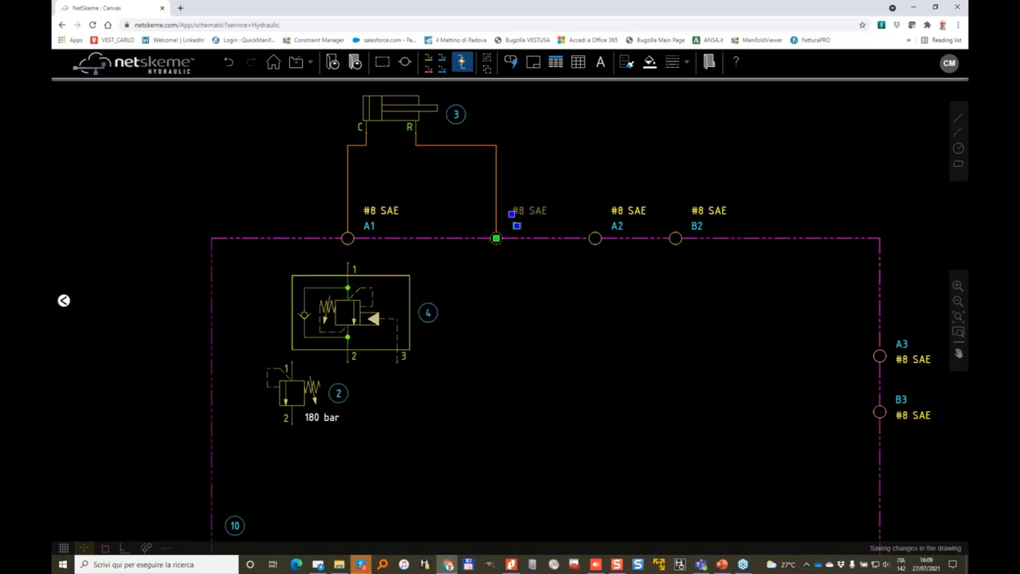
Shift cylinder 3 to the right so it is centred between ports A1 and B1
{"action": "left_click", "coordinate": [397, 100]}
{"action": "key", "text": "Right"}
{"action": "key", "text": "Right"}
{"action": "key", "text": "Right"}
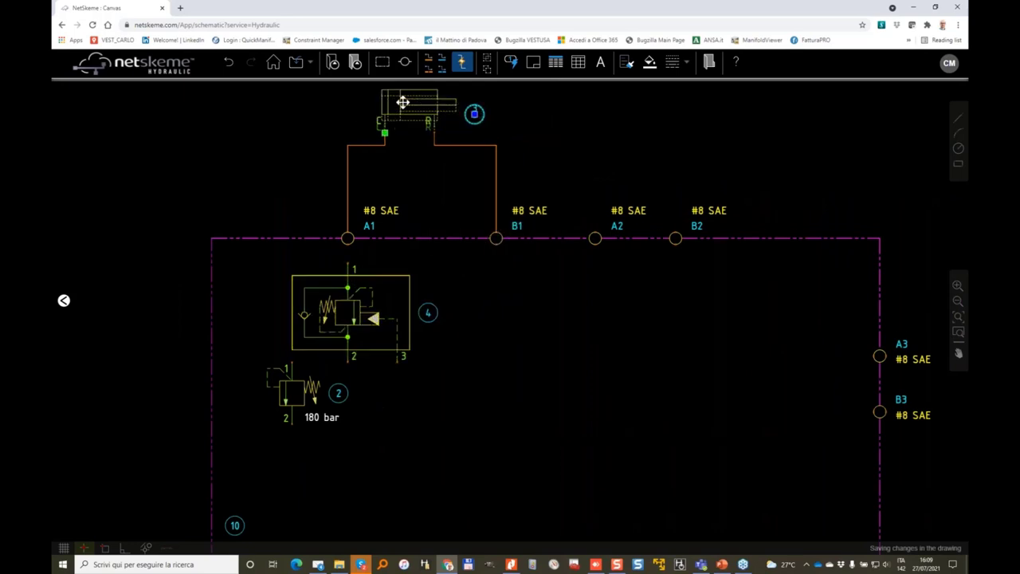
{"action": "key", "text": "Up"}
{"action": "key", "text": "Up"}
{"action": "key", "text": "Right"}
{"action": "key", "text": "Right"}
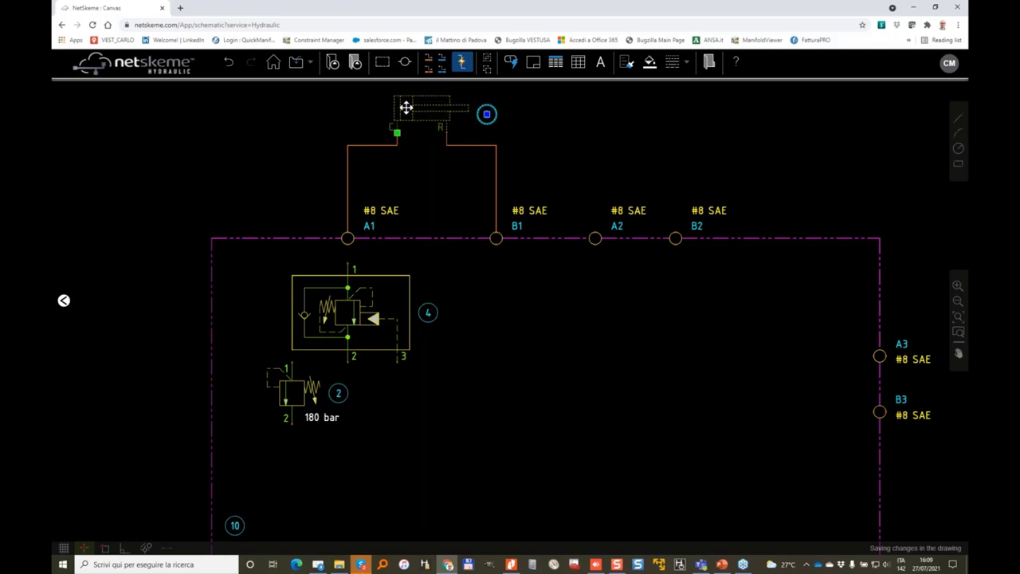
Stretch the envelope's upper edge upward, together with its ports, to make more room above the valves
{"action": "scroll", "coordinate": [490, 160], "scroll_direction": "up", "scroll_amount": 2}
{"action": "scroll", "coordinate": [478, 199], "scroll_direction": "down", "scroll_amount": 4}
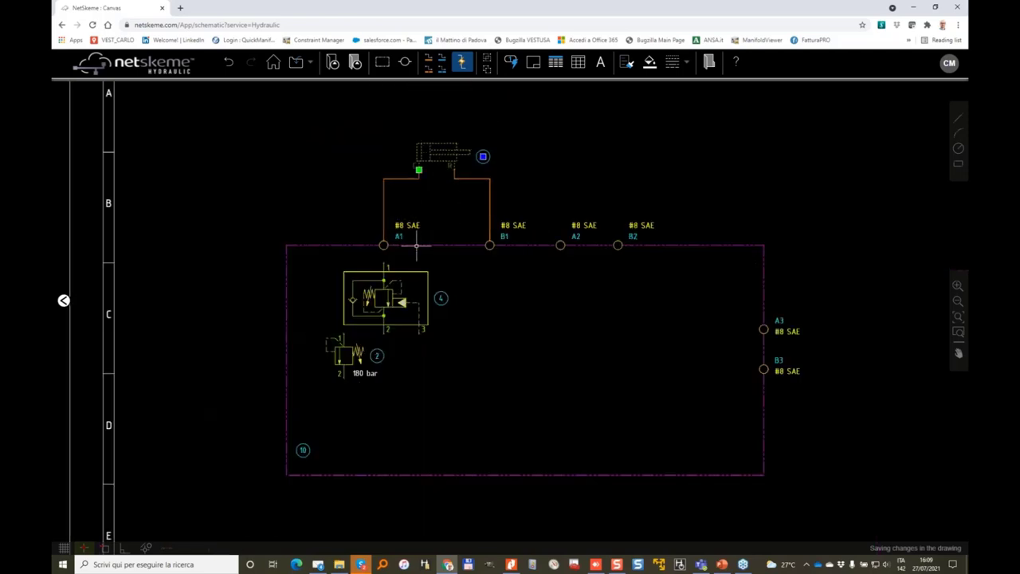
{"action": "left_click", "coordinate": [443, 248]}
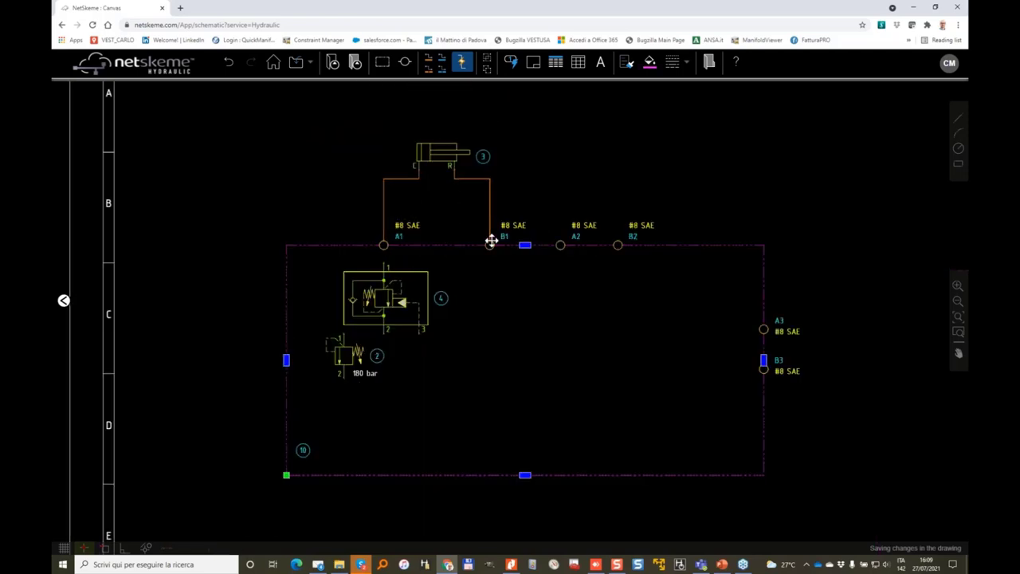
{"action": "left_click_drag", "start_coordinate": [524, 244], "coordinate": [525, 204]}
{"action": "key", "text": "Escape"}
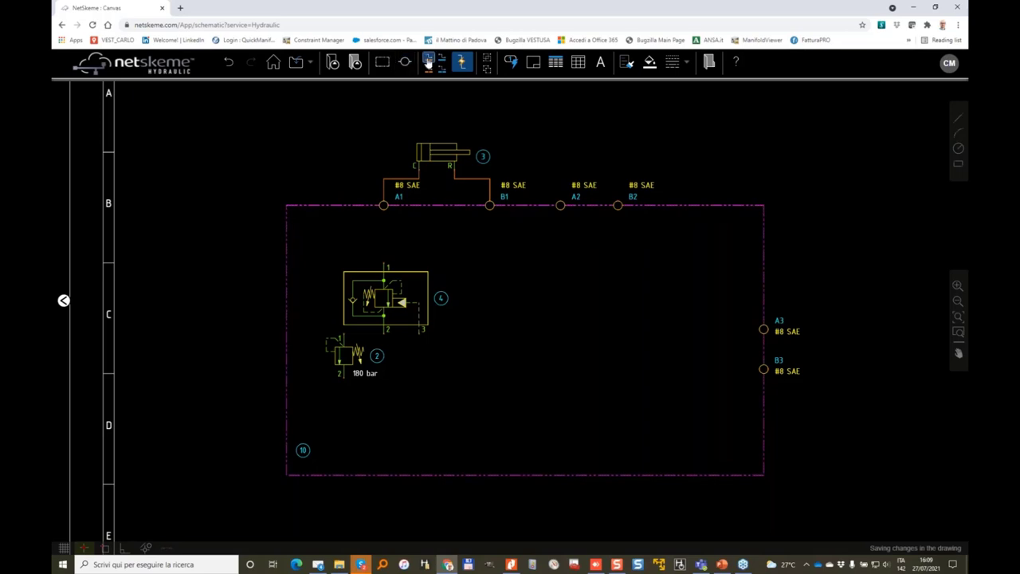
Draw a connection line from manifold port A1 down to port 1 of counterbalance valve 4
{"action": "left_click", "coordinate": [429, 61]}
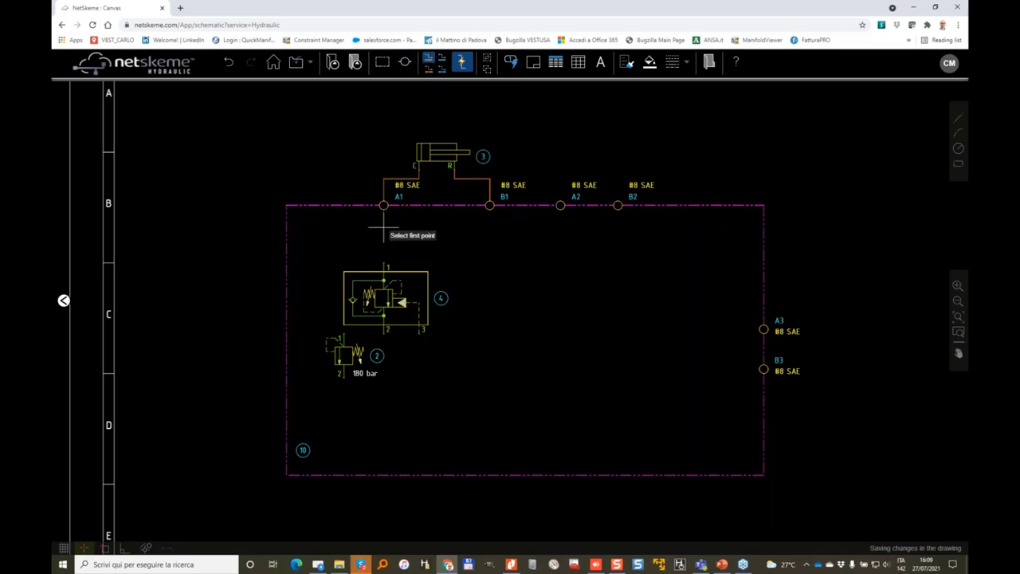
{"action": "left_click", "coordinate": [384, 267]}
{"action": "key", "text": "Escape"}
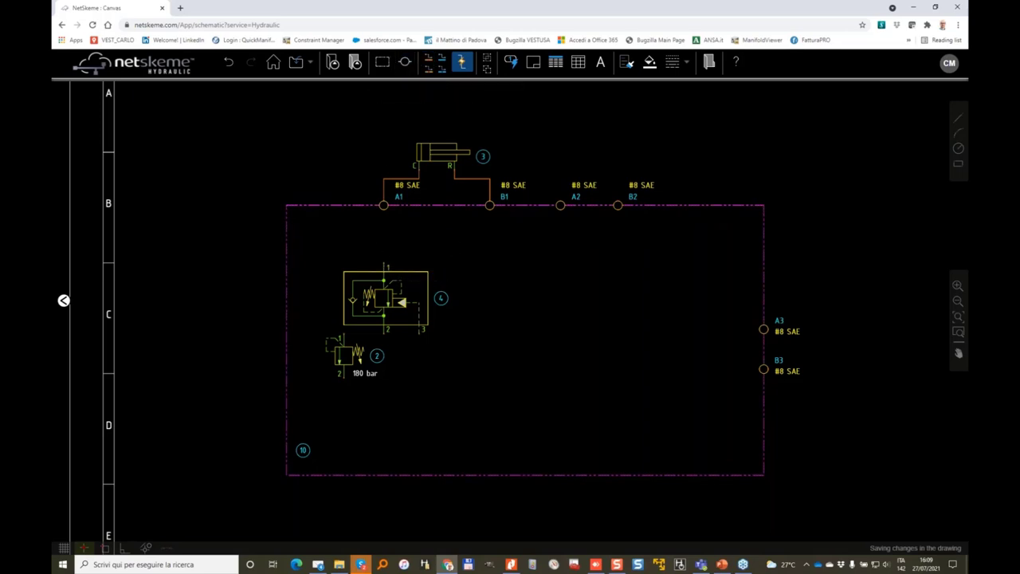
{"action": "left_click", "coordinate": [428, 59]}
{"action": "left_click", "coordinate": [383, 208]}
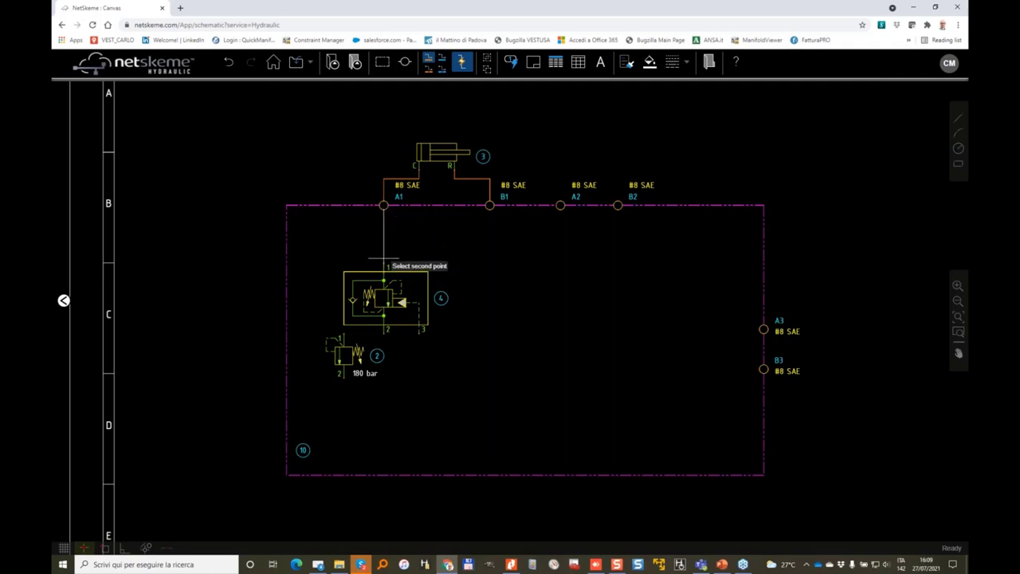
{"action": "left_click", "coordinate": [383, 265]}
{"action": "key", "text": "Escape"}
Move counterbalance valve 4 up until it sits just below A1, keeping its port 1 in line with the port
{"action": "left_click", "coordinate": [391, 282]}
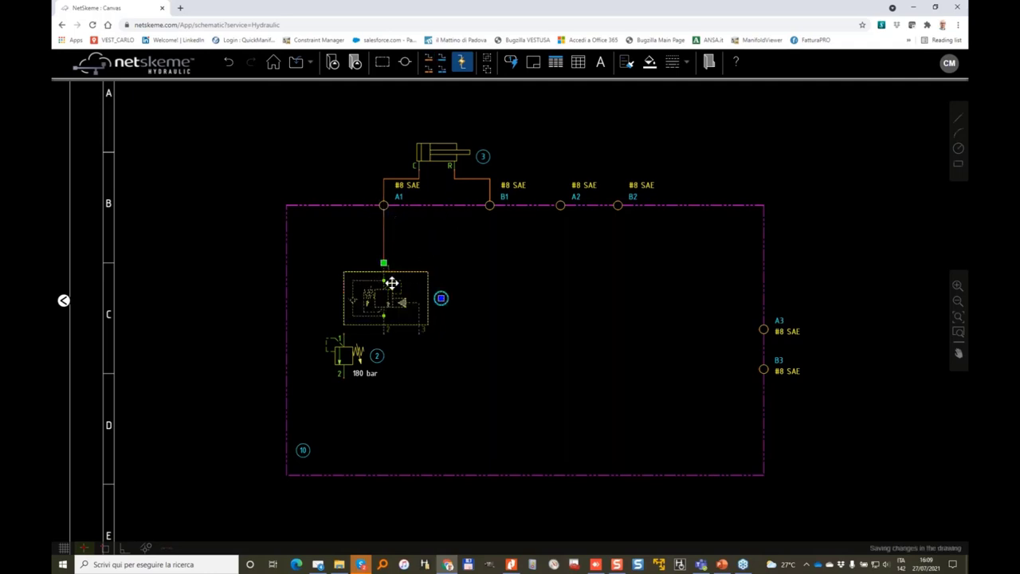
{"action": "key", "text": "Left"}
{"action": "key", "text": "Left"}
{"action": "key", "text": "Left"}
{"action": "key", "text": "Left"}
{"action": "key", "text": "Left"}
{"action": "key", "text": "Left"}
{"action": "key", "text": "Left"}
{"action": "key", "text": "Up"}
{"action": "key", "text": "Up"}
{"action": "key", "text": "Up"}
{"action": "key", "text": "Up"}
{"action": "key", "text": "Up"}
{"action": "key", "text": "Up"}
{"action": "key", "text": "Up"}
{"action": "key", "text": "Up"}
{"action": "key", "text": "Up"}
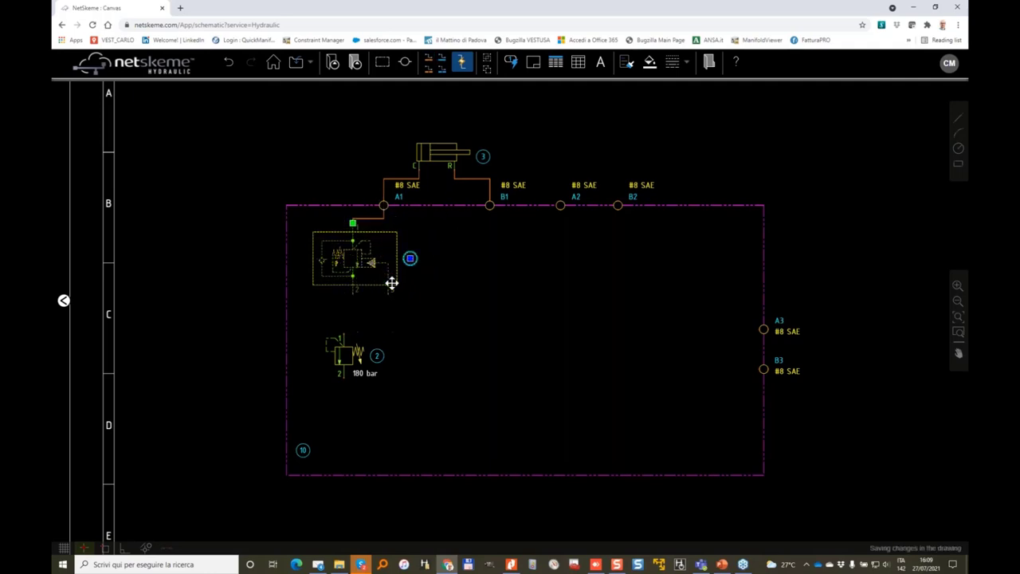
{"action": "key", "text": "Right"}
{"action": "key", "text": "Right"}
{"action": "key", "text": "Right"}
{"action": "key", "text": "Right"}
{"action": "key", "text": "Right"}
{"action": "key", "text": "Right"}
{"action": "key", "text": "Right"}
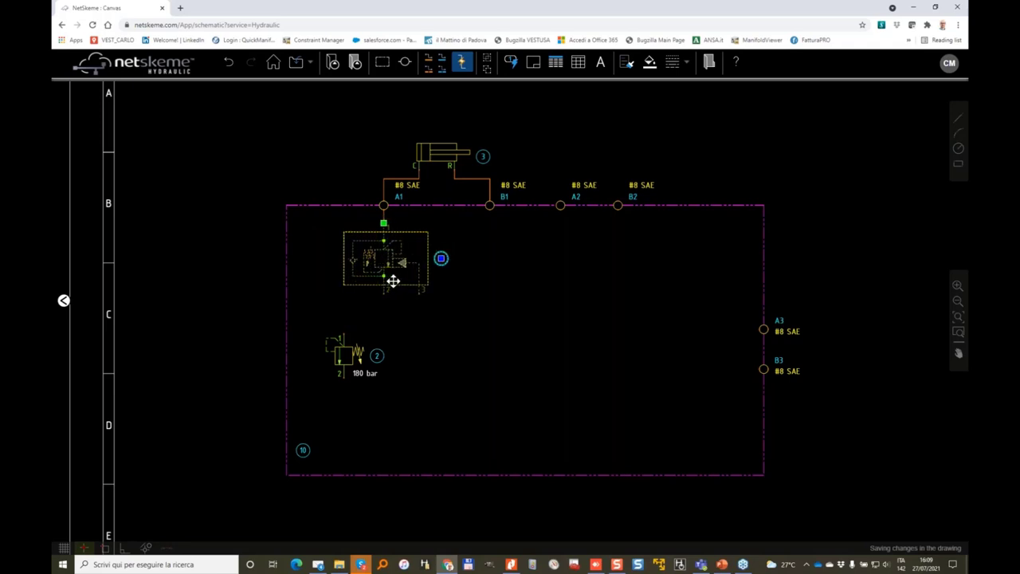
Move the item 4 balloon to the left side of the counterbalance valve
{"action": "scroll", "coordinate": [429, 266], "scroll_direction": "up", "scroll_amount": 1}
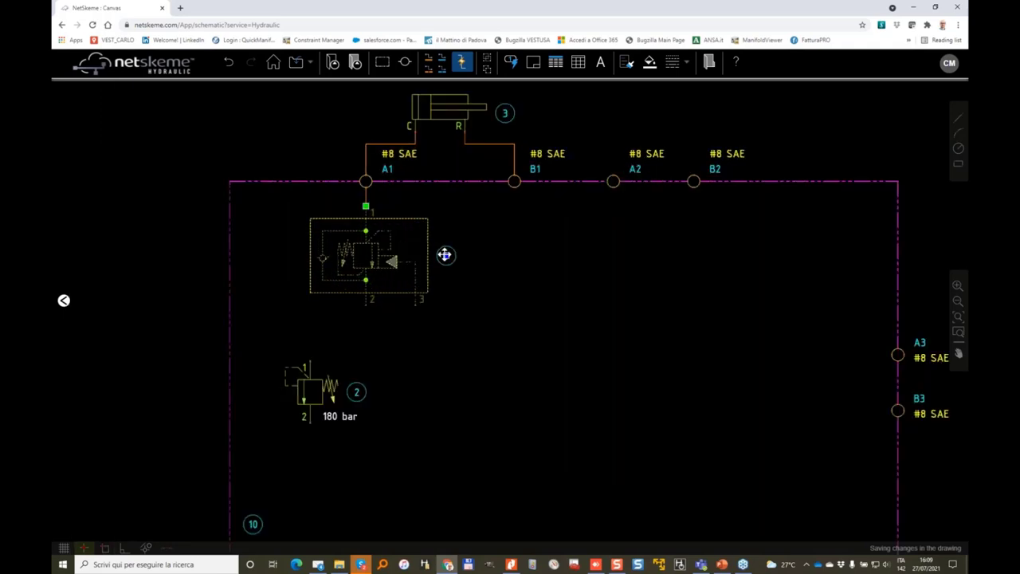
{"action": "left_click_drag", "start_coordinate": [444, 254], "coordinate": [278, 230]}
{"action": "scroll", "coordinate": [368, 255], "scroll_direction": "up", "scroll_amount": 1}
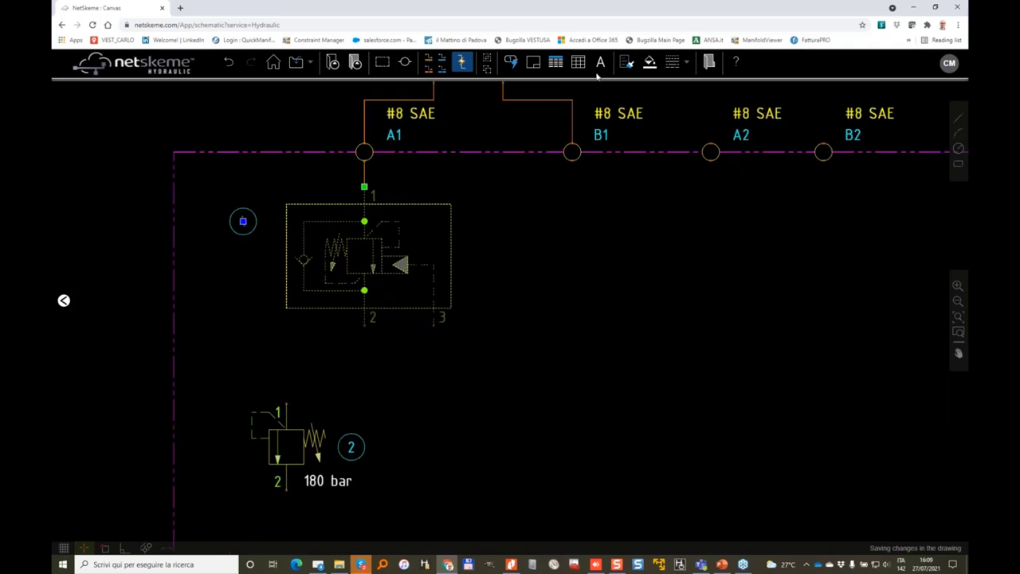
Add the text "R.P. 4.5:1" and place it inside valve 4, along the lower edge to the right of port 2
{"action": "left_click", "coordinate": [600, 63]}
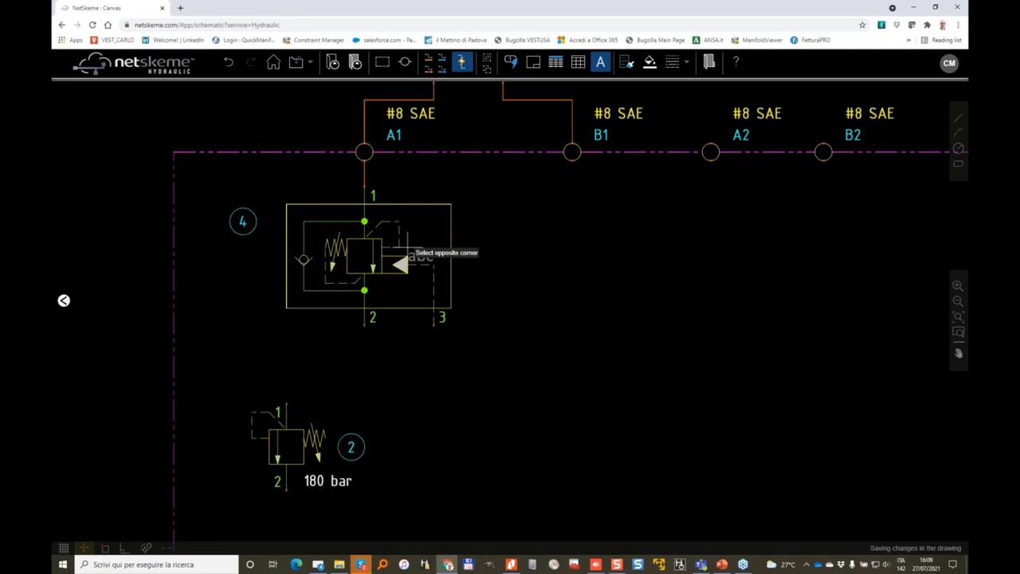
{"action": "left_click", "coordinate": [590, 270]}
{"action": "type", "text": "R.P. 4.5:1"}
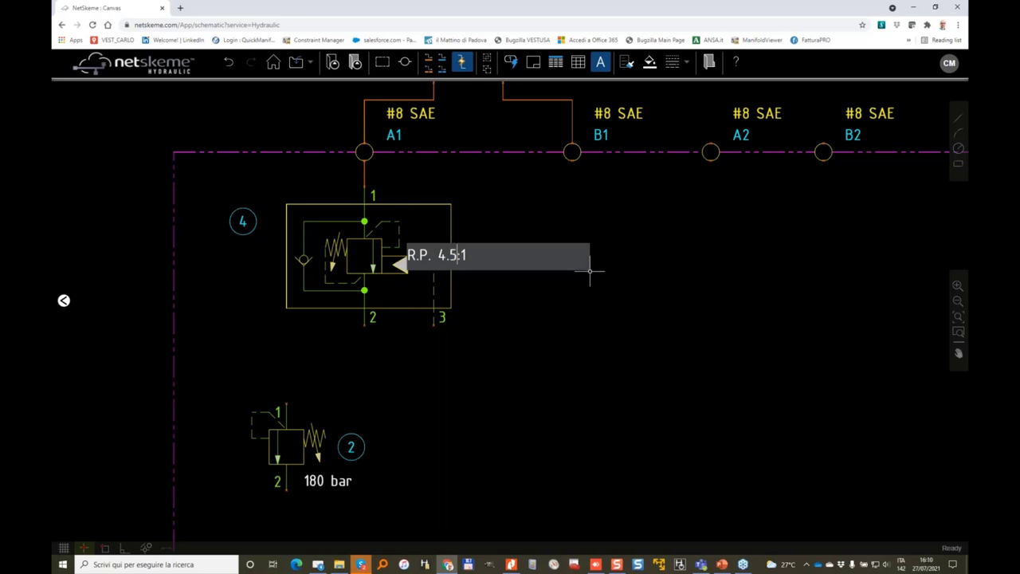
{"action": "left_click", "coordinate": [516, 188]}
{"action": "left_click", "coordinate": [418, 254]}
{"action": "left_click", "coordinate": [419, 254]}
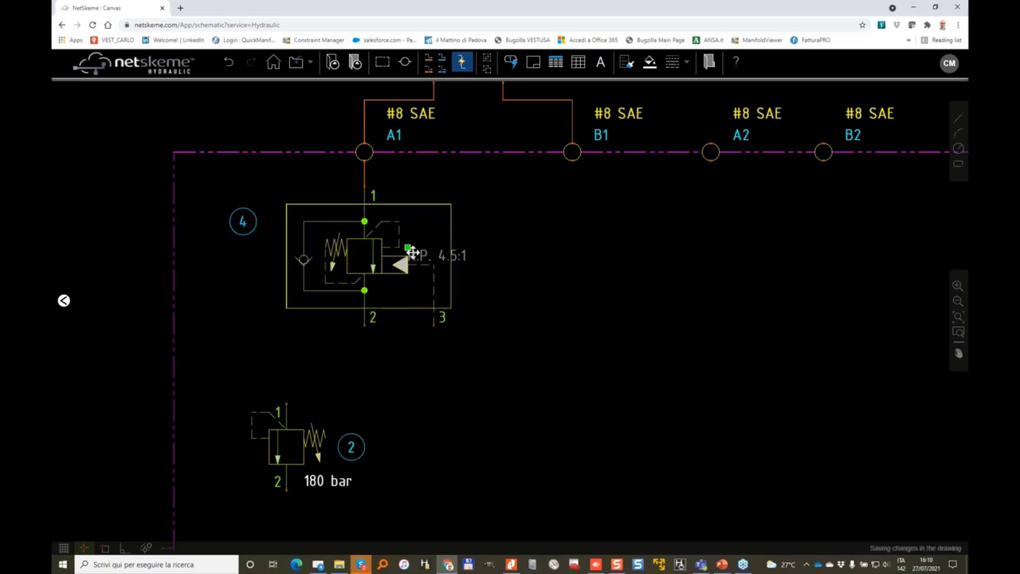
{"action": "left_click_drag", "start_coordinate": [411, 253], "coordinate": [370, 296]}
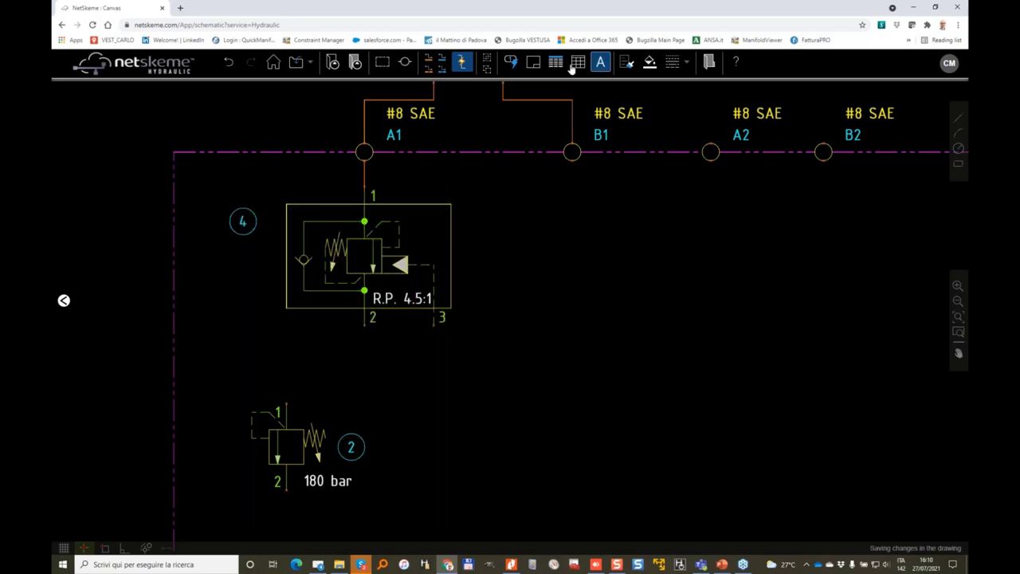
Add the text "280 bar" above the upper-left corner of valve 4
{"action": "left_click", "coordinate": [251, 186]}
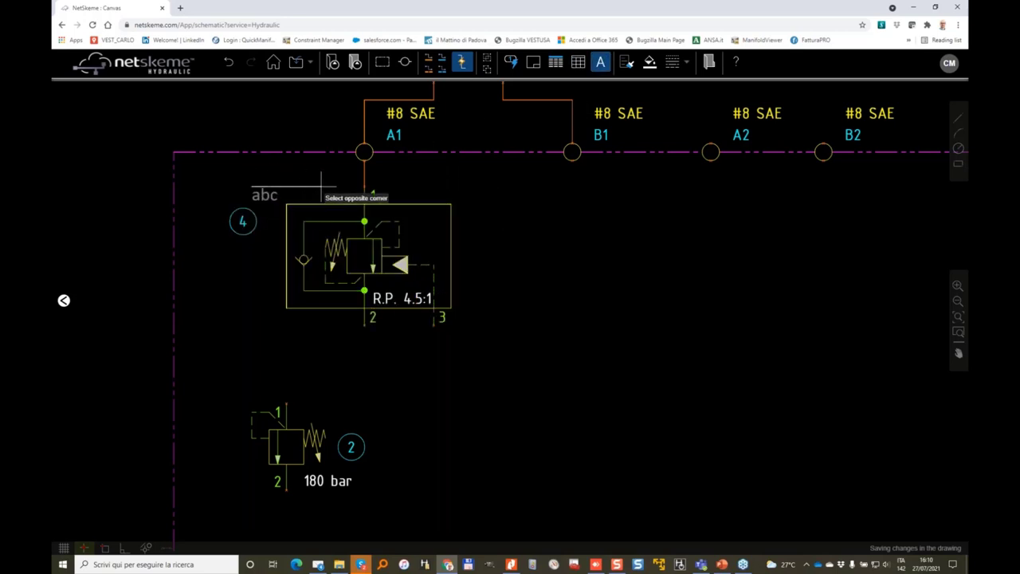
{"action": "left_click", "coordinate": [372, 204]}
{"action": "type", "text": "280 "}
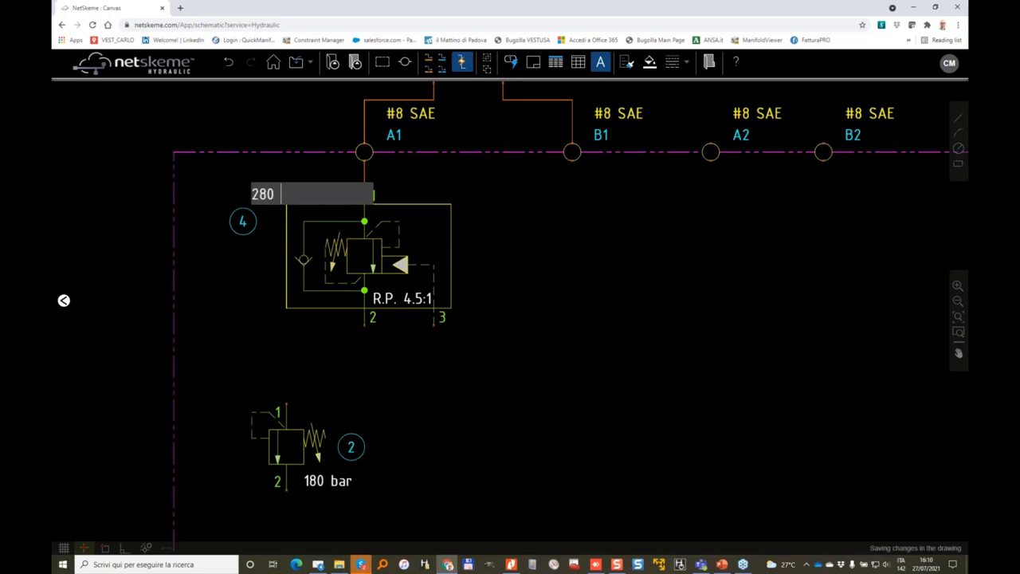
{"action": "type", "text": "bar"}
{"action": "key", "text": "Return"}
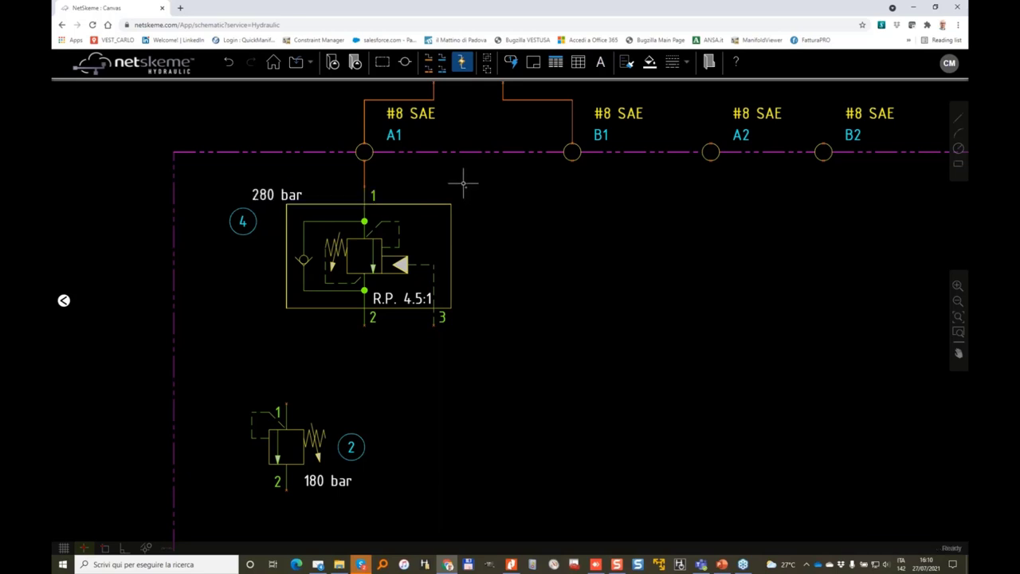
Fill in valve 4's model data: a CB code ending in A-33-K-L, manufacturer WINNER HYDRAULICS and a description beginning with C.BALANCE
{"action": "left_click", "coordinate": [395, 222]}
{"action": "right_click", "coordinate": [394, 222]}
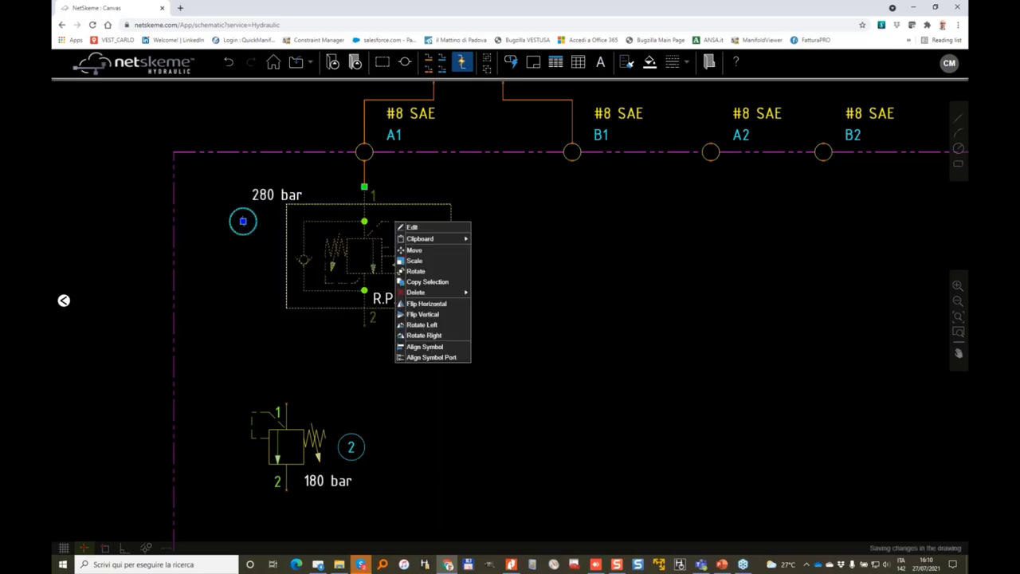
{"action": "left_click", "coordinate": [425, 230]}
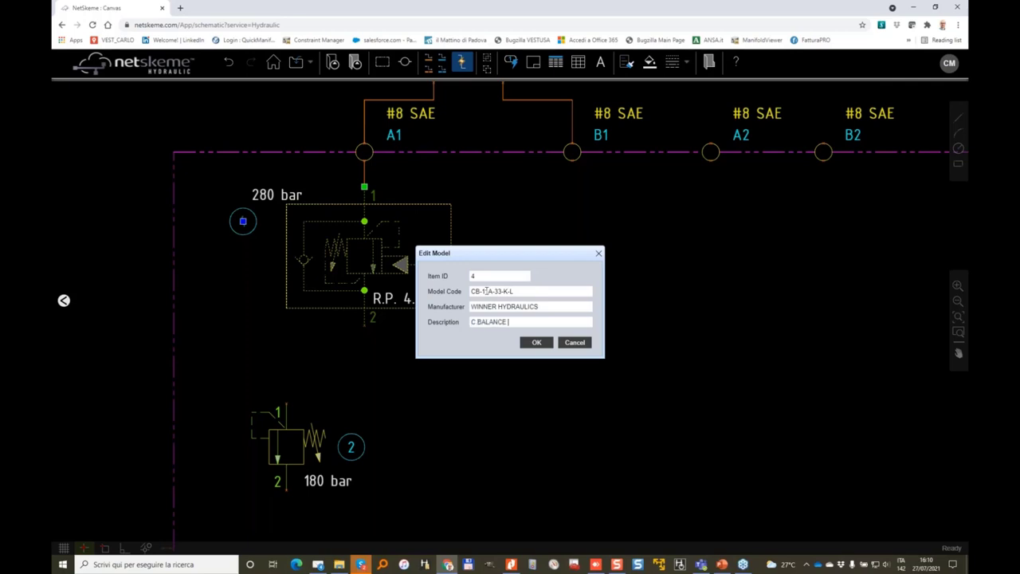
{"action": "left_click", "coordinate": [546, 347]}
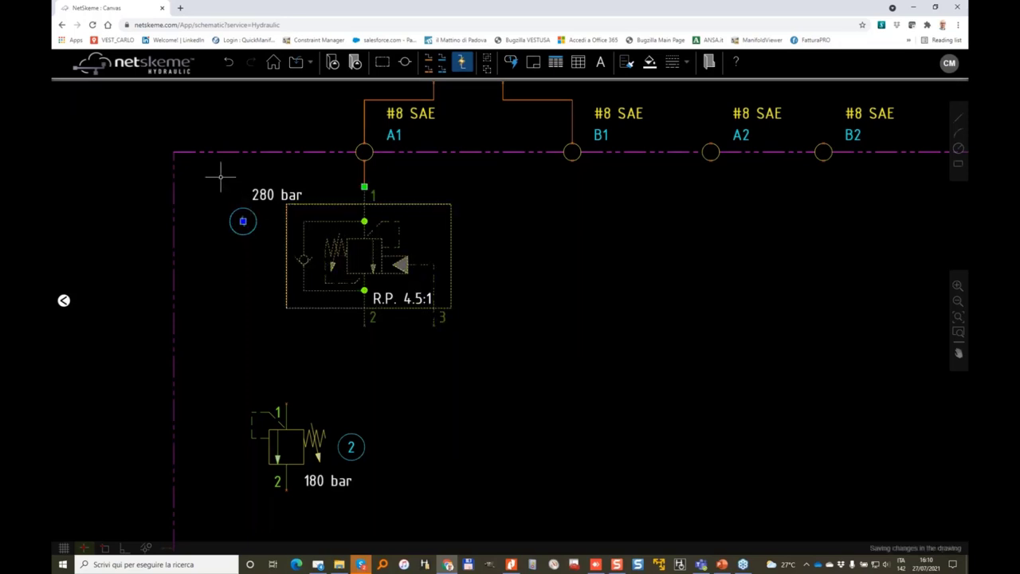
Copy counterbalance valve 4 with its balloon and both text labels to the position below port B1
{"action": "left_click_drag", "start_coordinate": [199, 177], "coordinate": [491, 349]}
{"action": "right_click", "coordinate": [404, 247]}
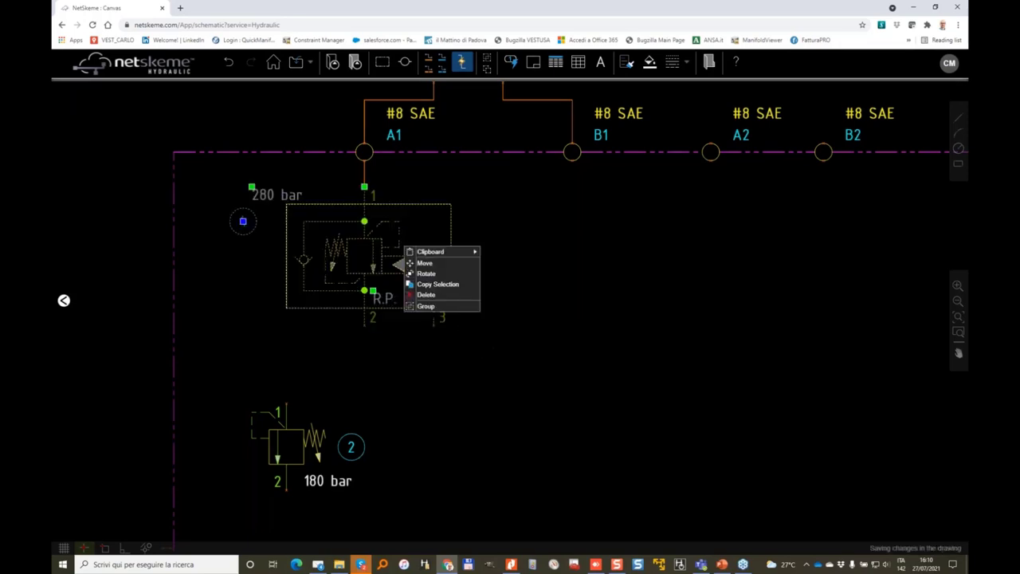
{"action": "left_click", "coordinate": [437, 284]}
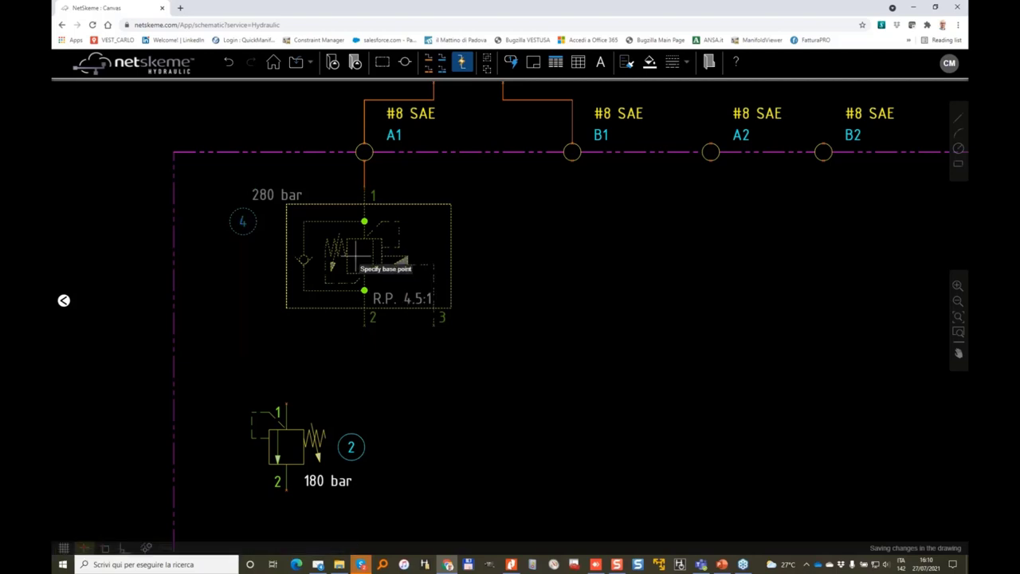
{"action": "left_click", "coordinate": [364, 260]}
{"action": "left_click", "coordinate": [571, 261]}
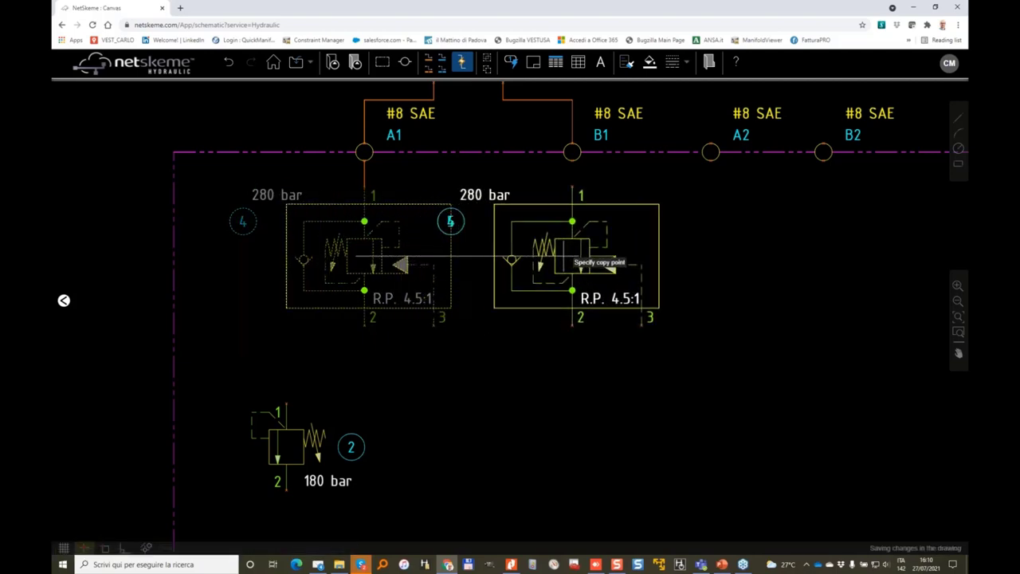
{"action": "key", "text": "Escape"}
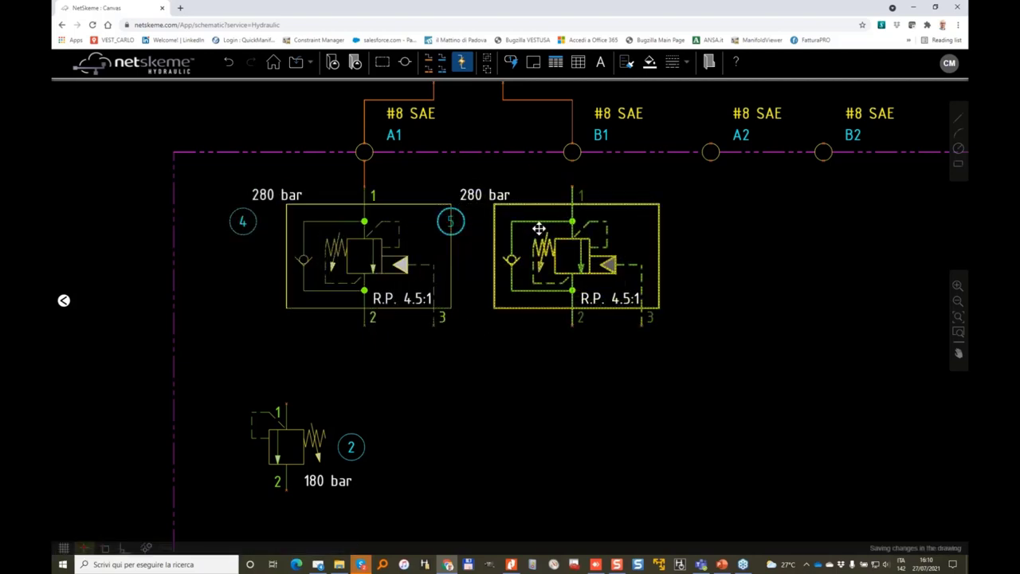
Flip the copied valve 5 horizontally so its pilot port 3 faces valve 4
{"action": "left_click", "coordinate": [577, 231]}
{"action": "right_click", "coordinate": [579, 230]}
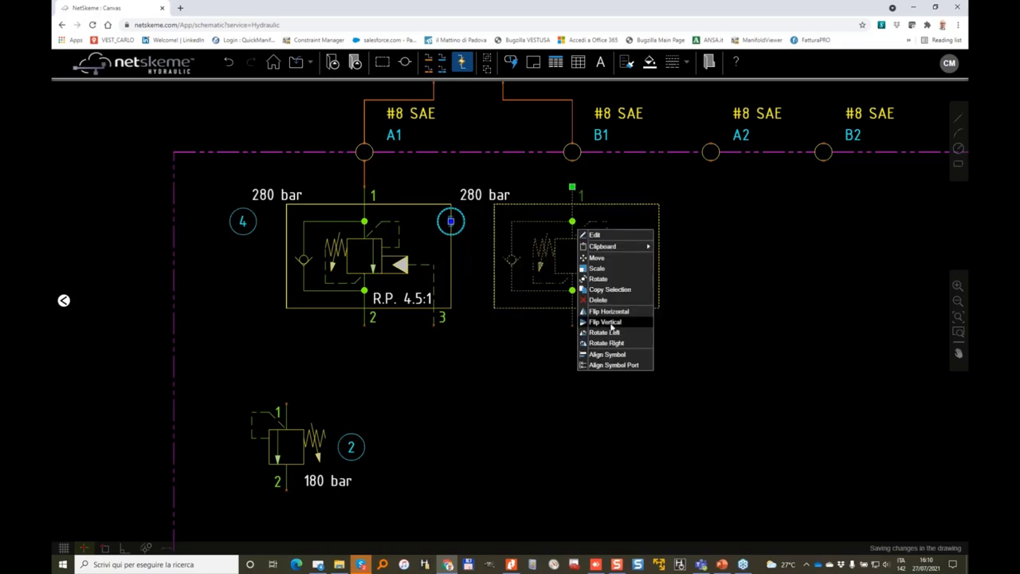
{"action": "left_click", "coordinate": [609, 311]}
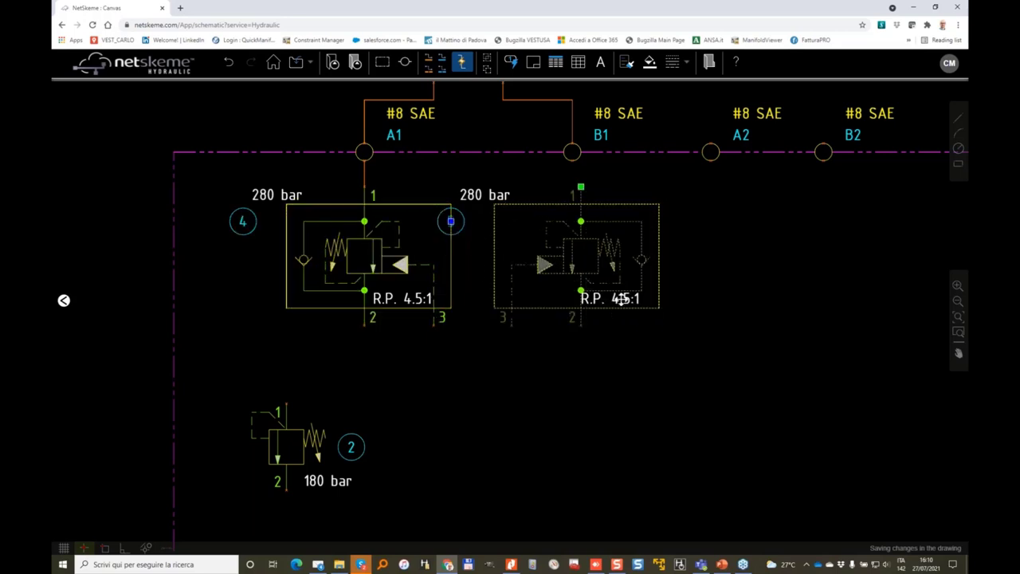
{"action": "key", "text": "Escape"}
Move valve 5's "R.P. 4.5:1" label left so it sits between ports 3 and 2
{"action": "left_click", "coordinate": [591, 299]}
{"action": "scroll", "coordinate": [606, 296], "scroll_direction": "up", "scroll_amount": 2}
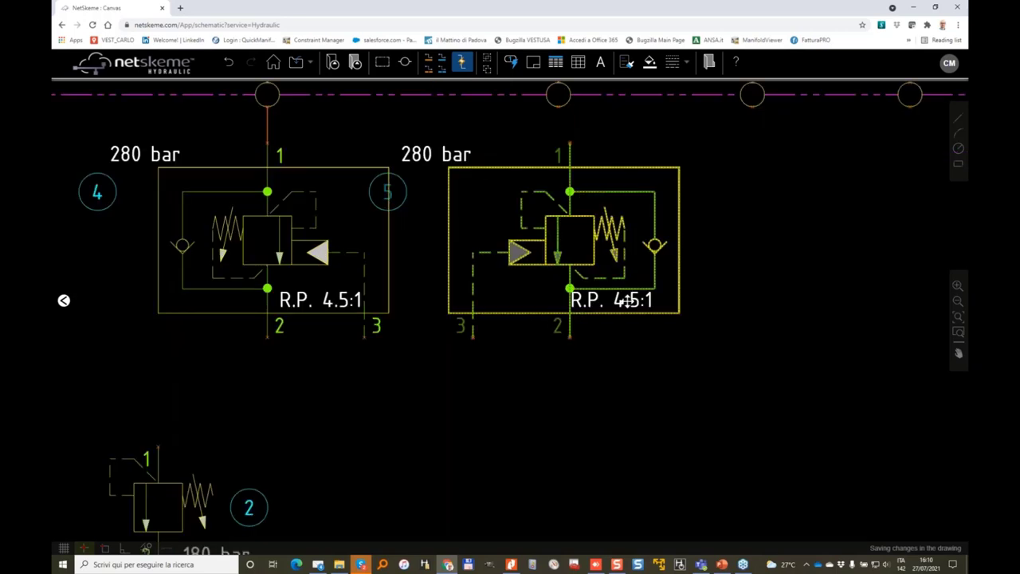
{"action": "left_click_drag", "start_coordinate": [414, 232], "coordinate": [772, 349]}
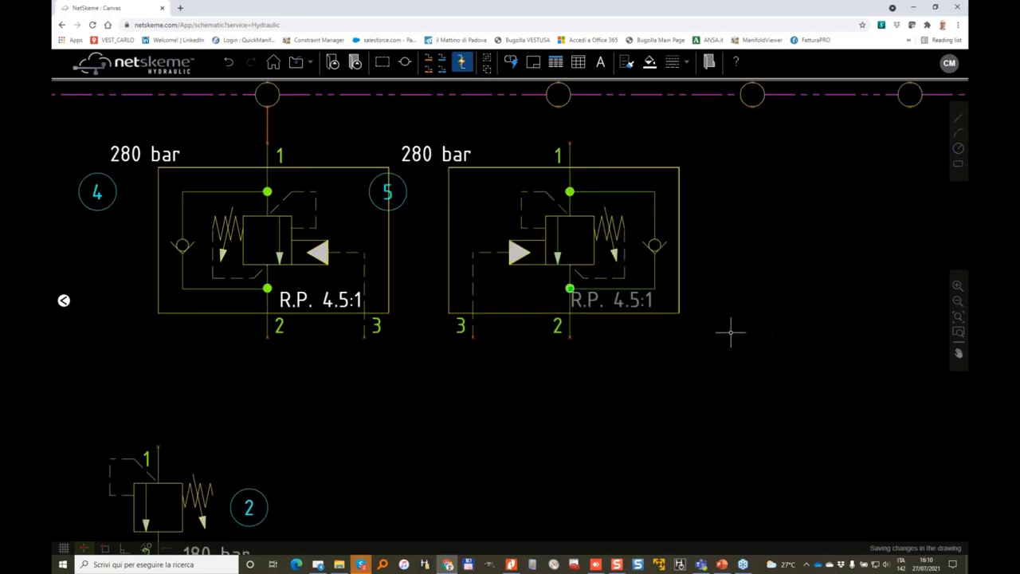
{"action": "left_click", "coordinate": [614, 297]}
{"action": "key", "text": "Left"}
{"action": "key", "text": "Left"}
{"action": "key", "text": "Left"}
{"action": "key", "text": "Left"}
{"action": "key", "text": "Left"}
{"action": "key", "text": "Left"}
{"action": "key", "text": "Left"}
{"action": "key", "text": "Left"}
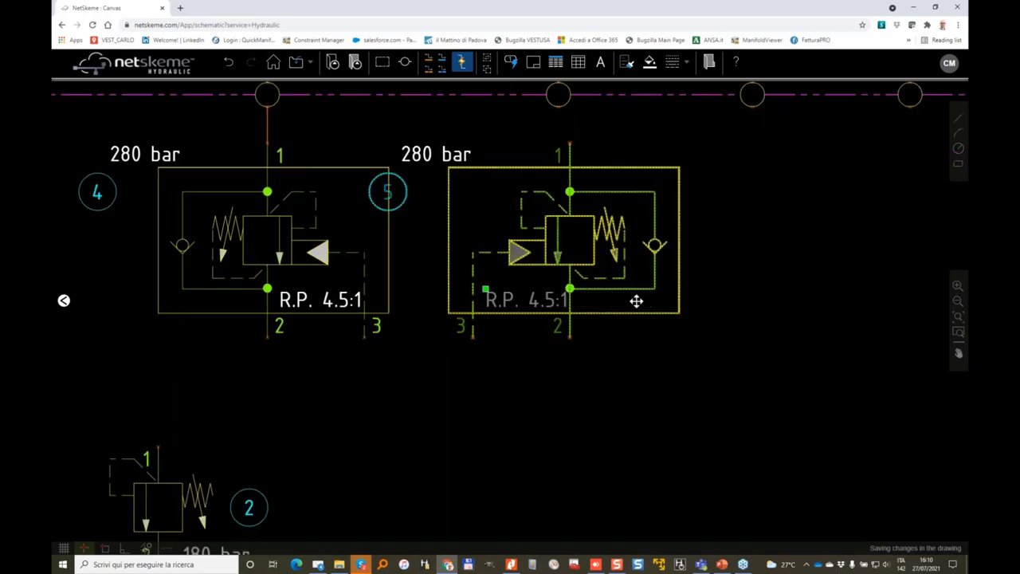
Move valve 5's "280 bar" label inside its outline, just to the right of port 1
{"action": "left_click", "coordinate": [416, 154]}
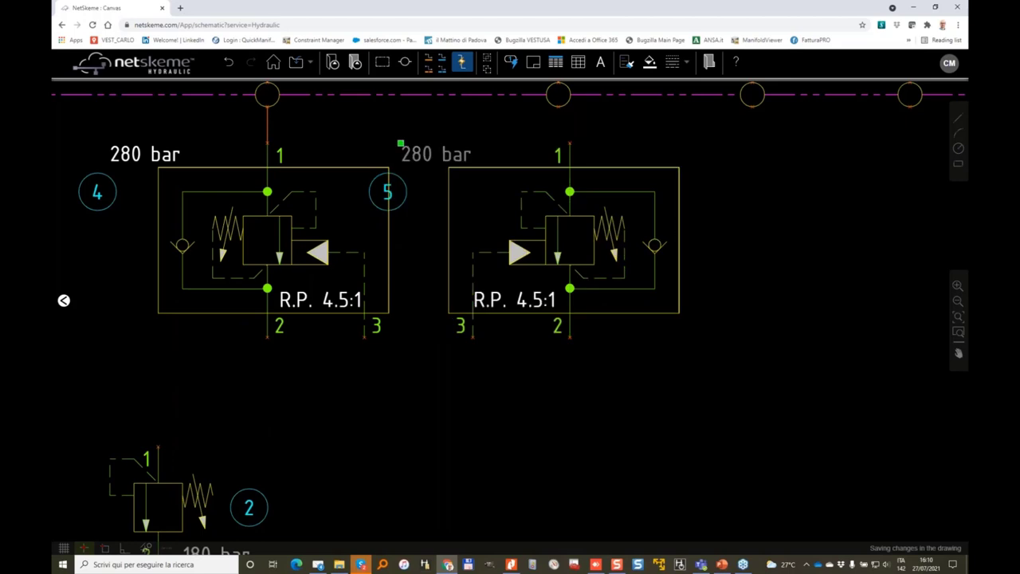
{"action": "left_click", "coordinate": [401, 143]}
{"action": "left_click", "coordinate": [582, 168]}
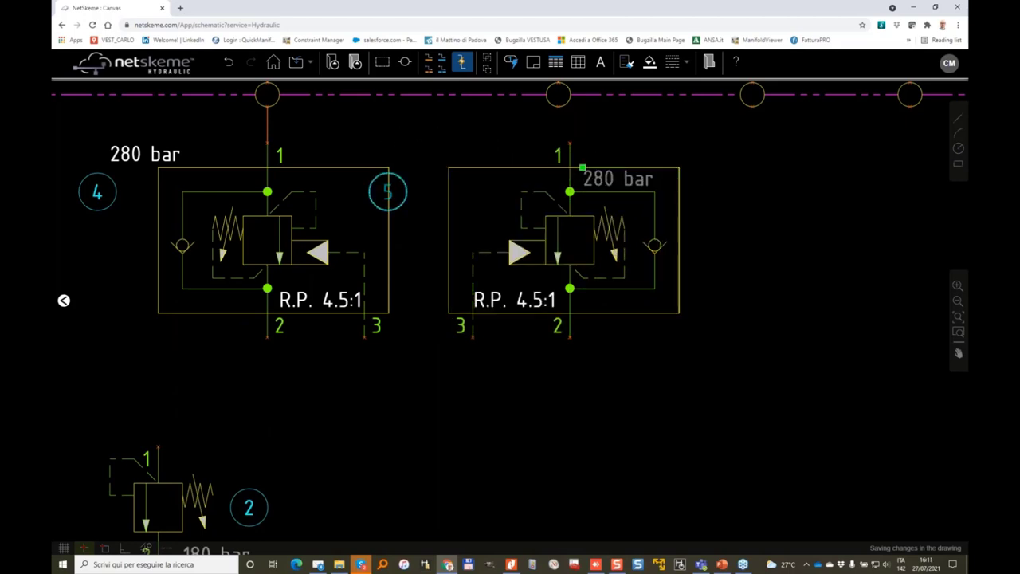
Move balloon 5 to the right of its valve and shift valve 5 so its port 1 lines up below port B1
{"action": "left_click", "coordinate": [461, 169]}
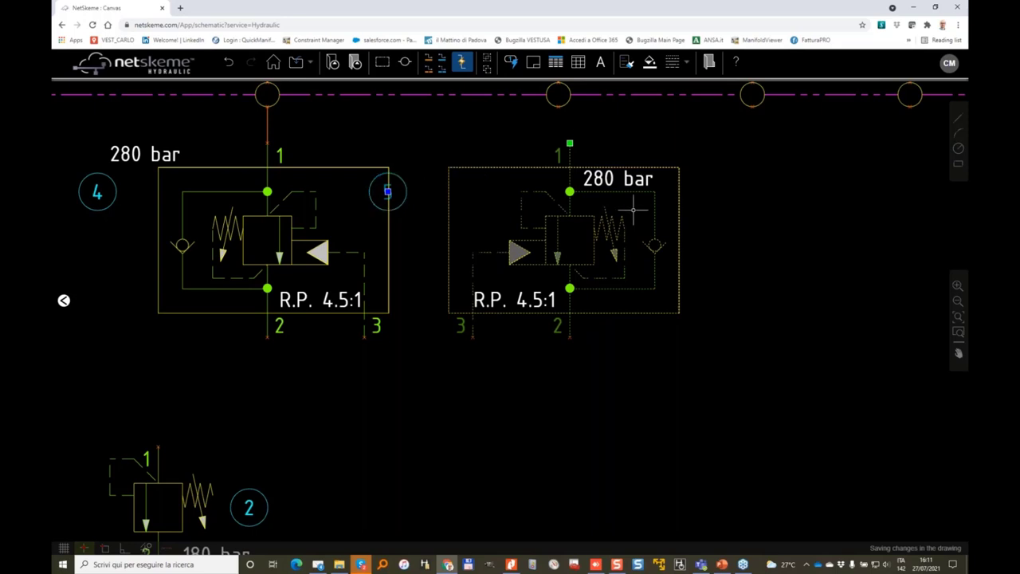
{"action": "left_click_drag", "start_coordinate": [387, 192], "coordinate": [727, 191]}
{"action": "left_click_drag", "start_coordinate": [569, 143], "coordinate": [558, 144]}
{"action": "key", "text": "Escape"}
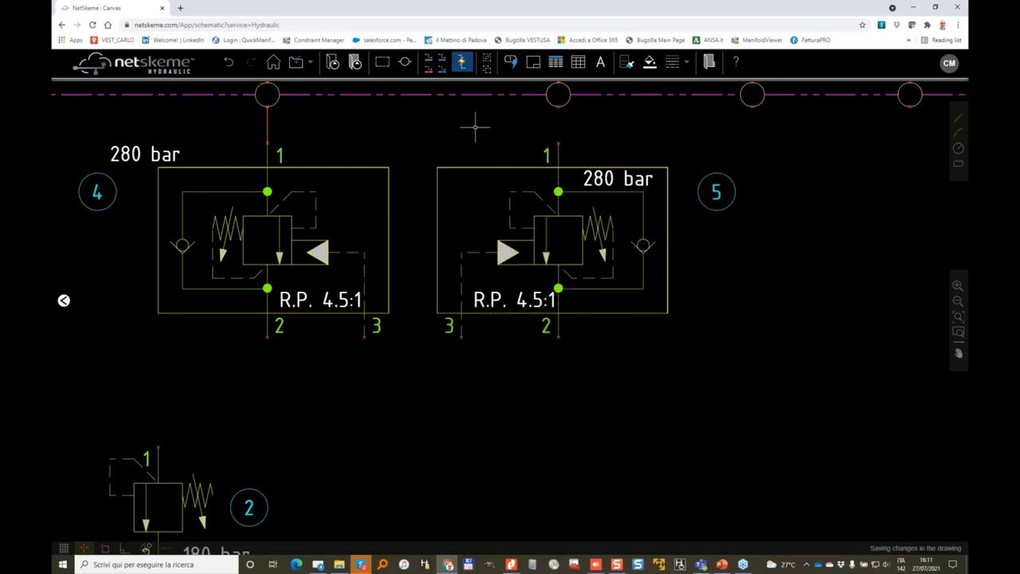
Connect port B1 to port 1 of valve 5 with a vertical line
{"action": "left_click", "coordinate": [429, 64]}
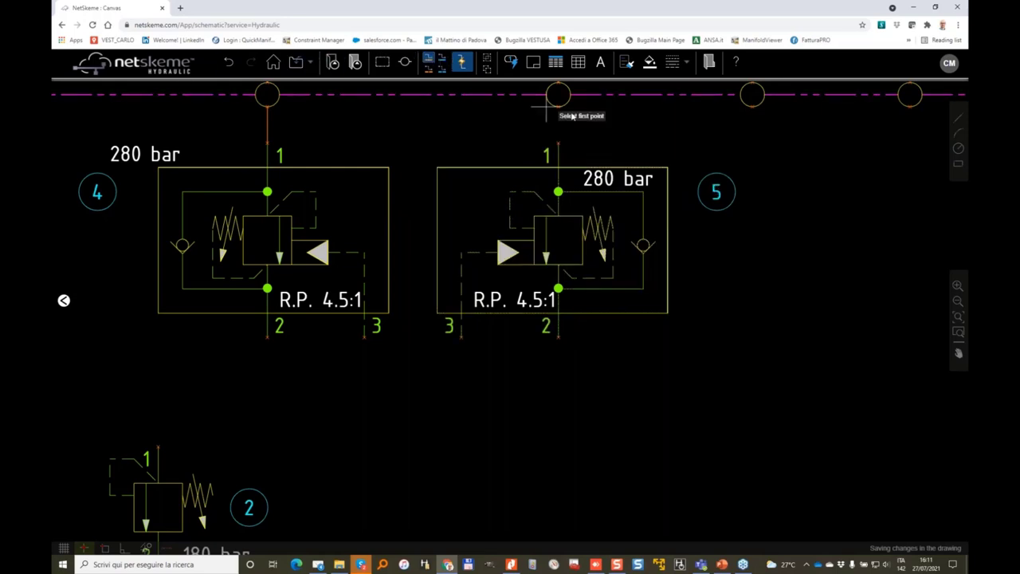
{"action": "scroll", "coordinate": [597, 275], "scroll_direction": "down", "scroll_amount": 2}
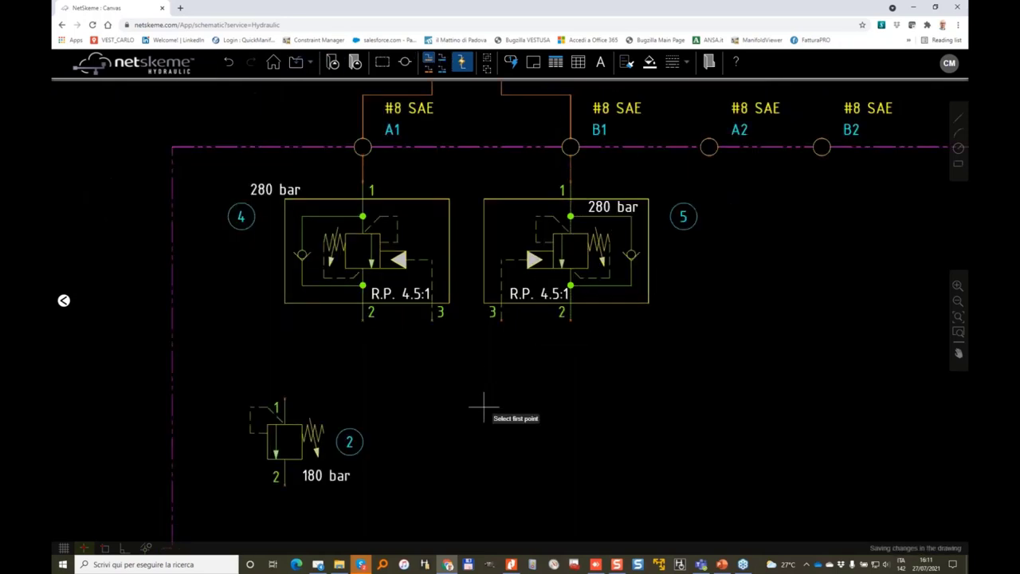
{"action": "key", "text": "Escape"}
{"action": "scroll", "coordinate": [484, 406], "scroll_direction": "down", "scroll_amount": 2}
{"action": "left_click_drag", "start_coordinate": [483, 406], "coordinate": [445, 277]}
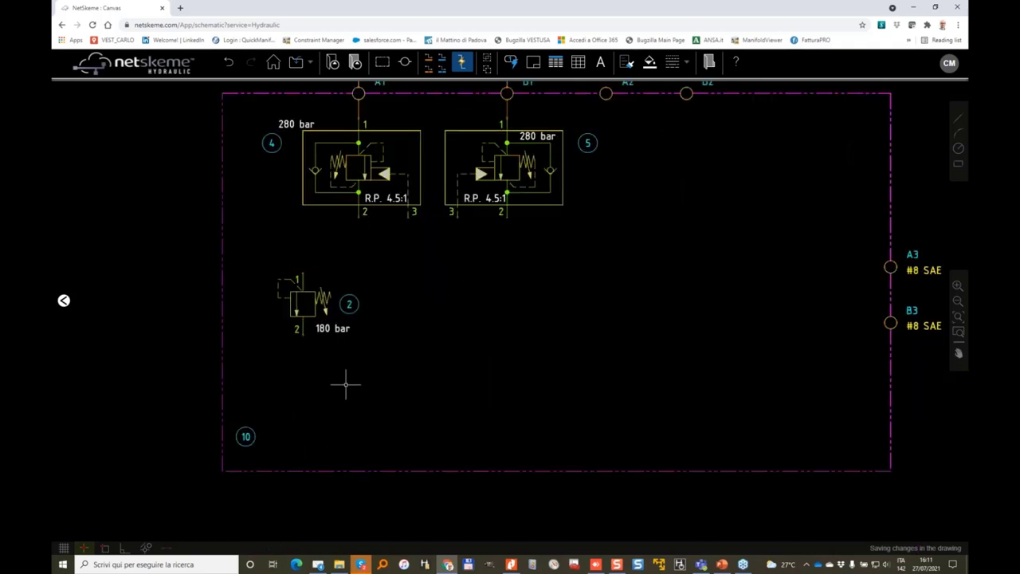
{"action": "mouse_move", "coordinate": [413, 401]}
{"action": "left_mouse_down"}
{"action": "mouse_move", "coordinate": [400, 306]}
{"action": "mouse_move", "coordinate": [433, 310]}
{"action": "mouse_move", "coordinate": [420, 384]}
{"action": "left_mouse_up"}
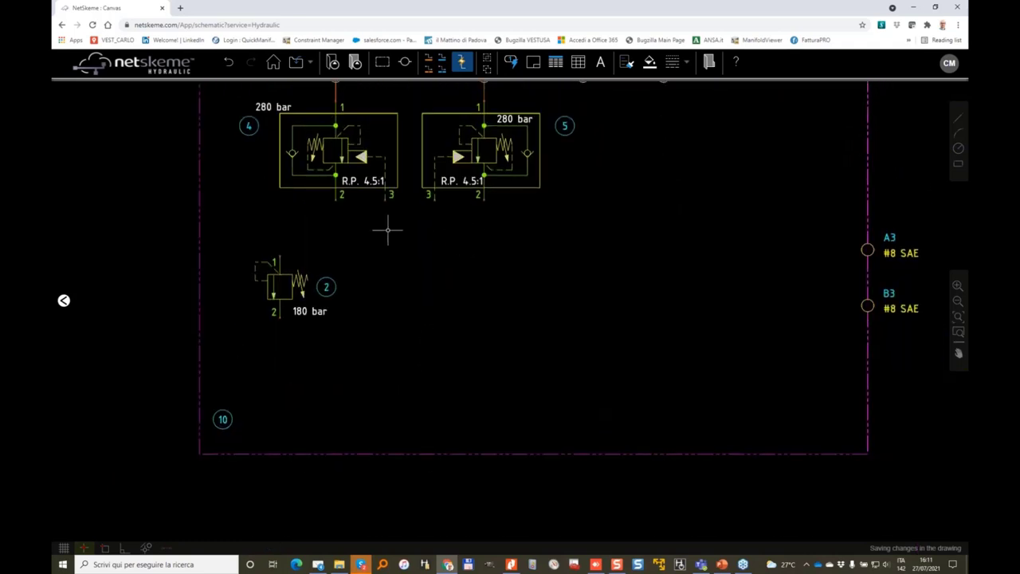
Search the symbol library for D1VW004 and insert the third symbol found on the envelope's lower edge, below valve 2
{"action": "left_click", "coordinate": [63, 300]}
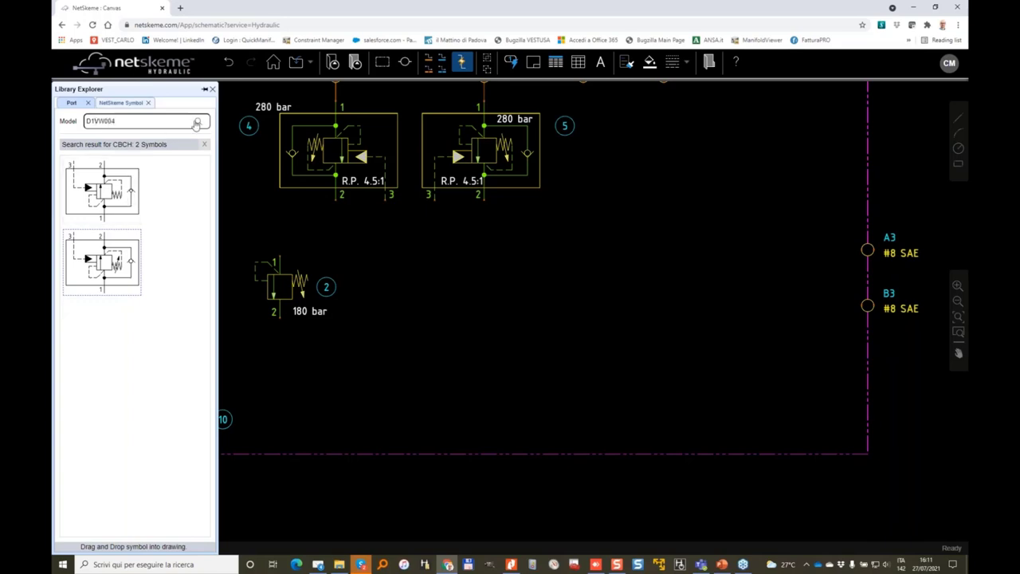
{"action": "left_click", "coordinate": [196, 123]}
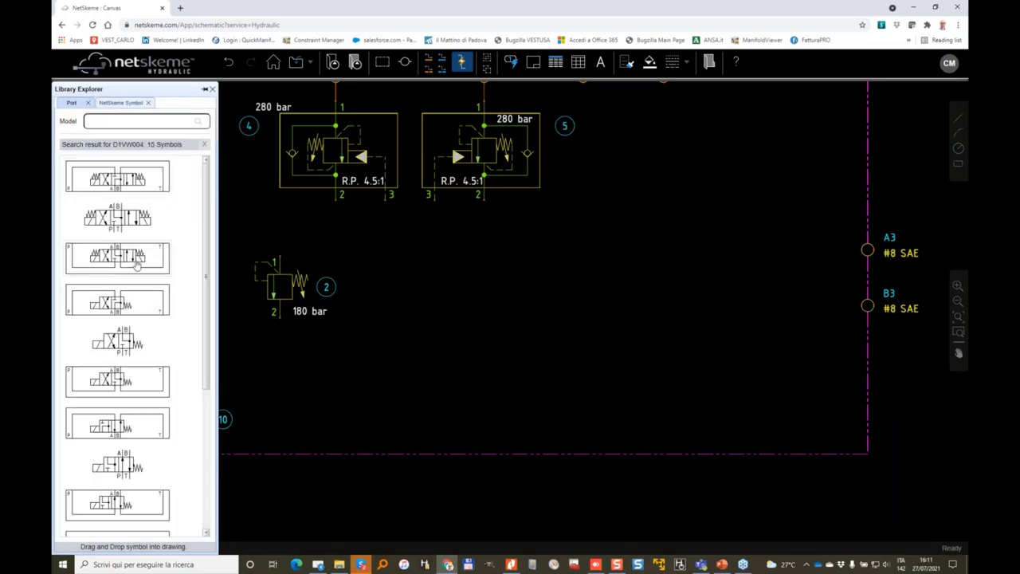
{"action": "left_click", "coordinate": [114, 256]}
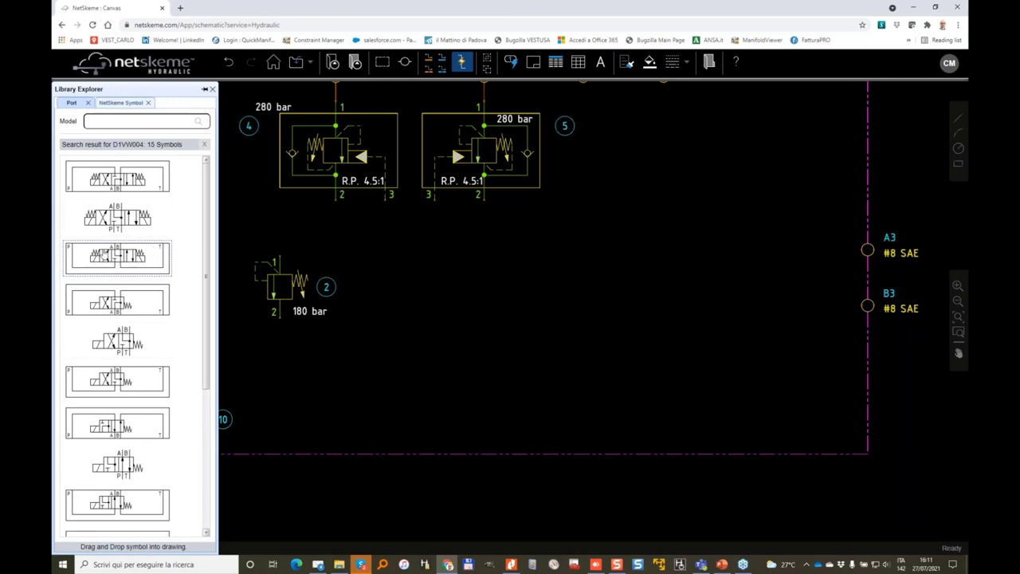
{"action": "left_click_drag", "start_coordinate": [104, 255], "coordinate": [341, 472]}
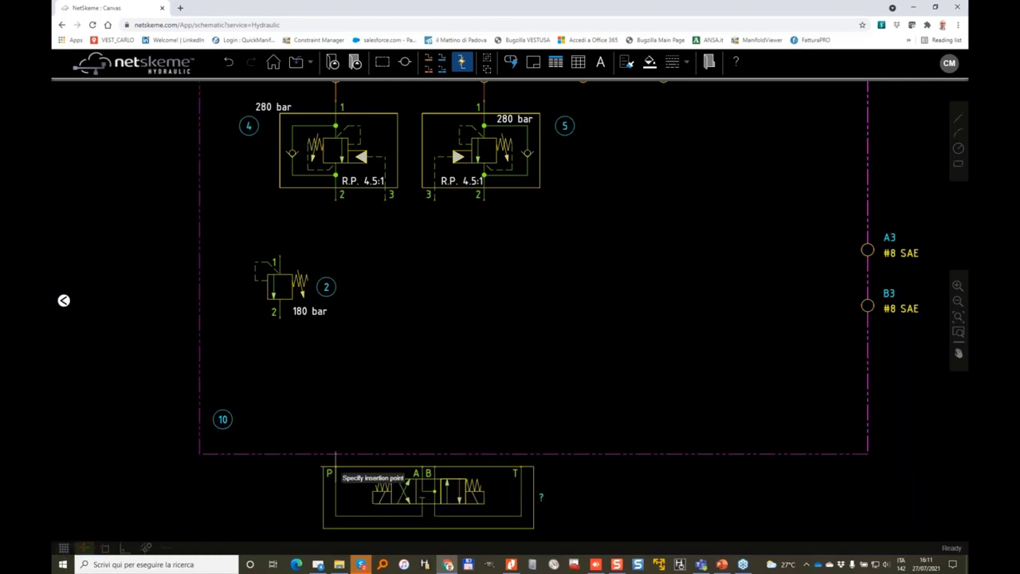
{"action": "left_click", "coordinate": [323, 453]}
Move balloon 6 to just below the directional valve symbol
{"action": "left_click_drag", "start_coordinate": [437, 465], "coordinate": [422, 347]}
{"action": "left_click", "coordinate": [535, 410]}
{"action": "left_click", "coordinate": [533, 410]}
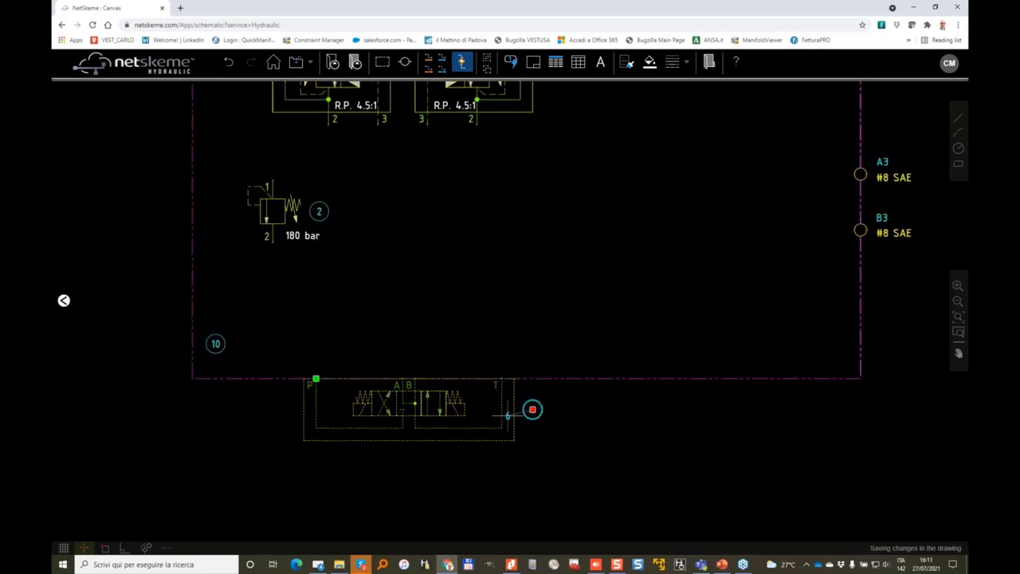
{"action": "left_click", "coordinate": [402, 465]}
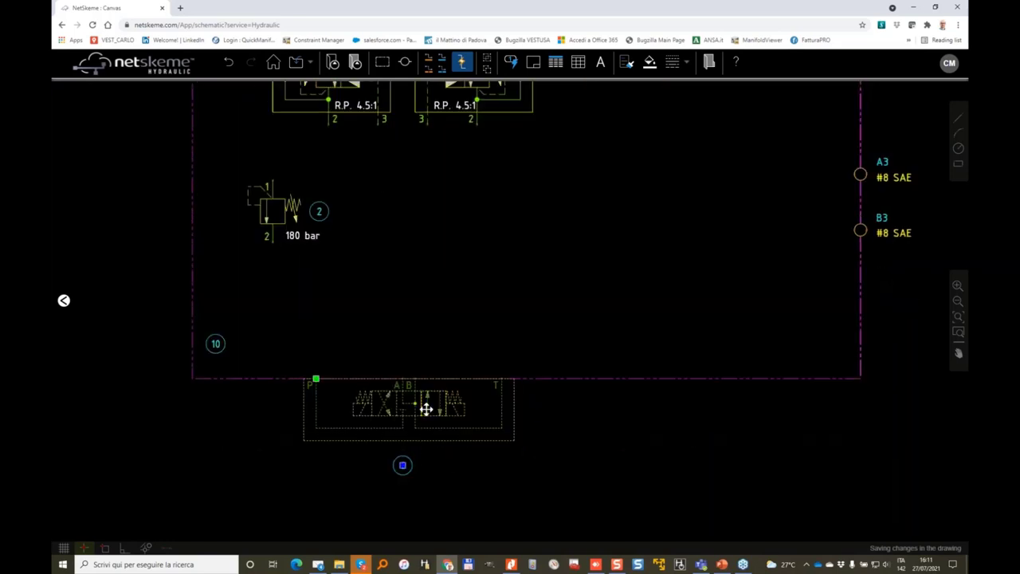
Fill in valve 6's model data: code D1VW004---, manufacturer PARKER and description DIRECTION CONTROL
{"action": "right_click", "coordinate": [426, 409]}
{"action": "left_click", "coordinate": [454, 416]}
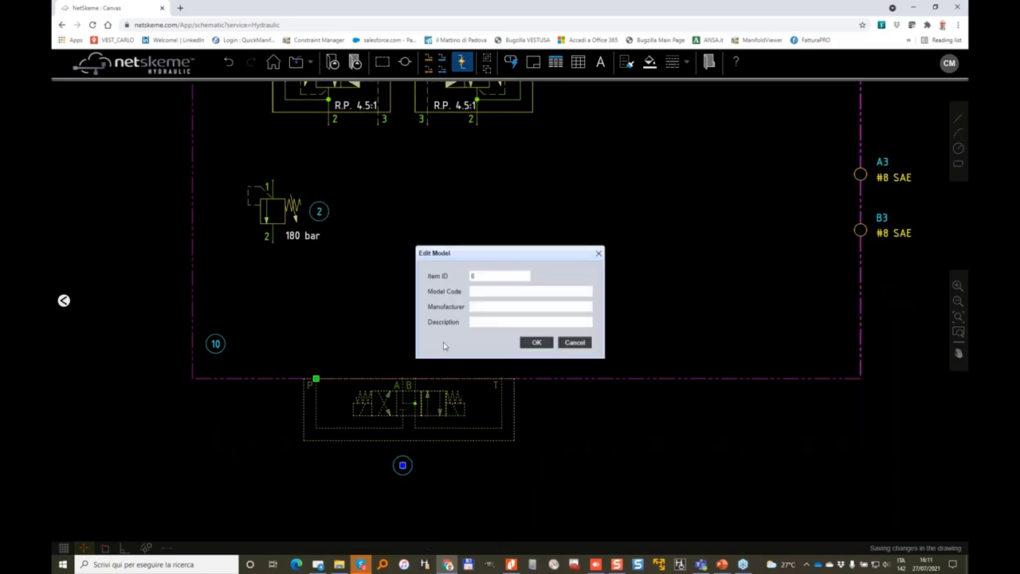
{"action": "left_click", "coordinate": [483, 291]}
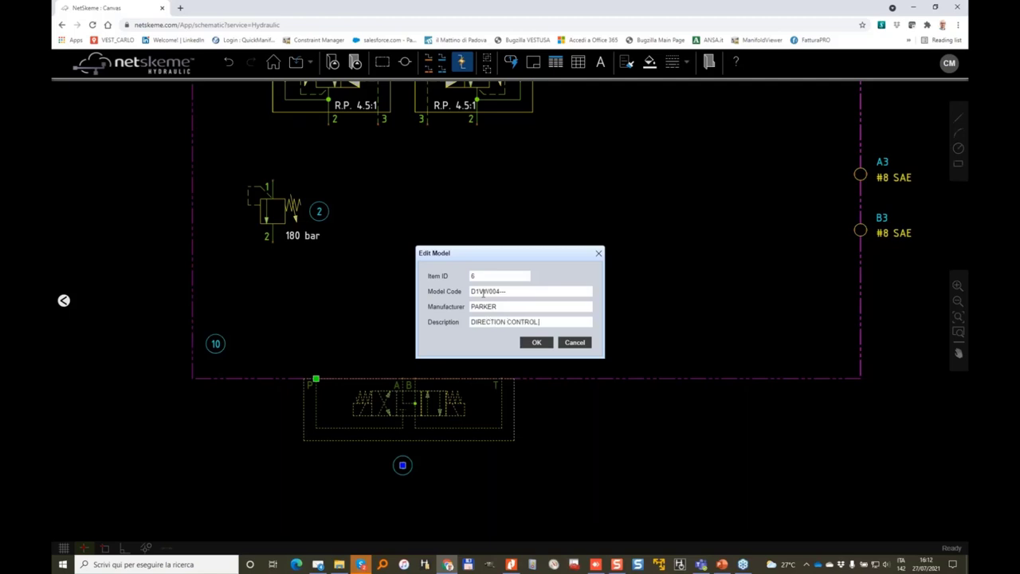
{"action": "left_click", "coordinate": [546, 343]}
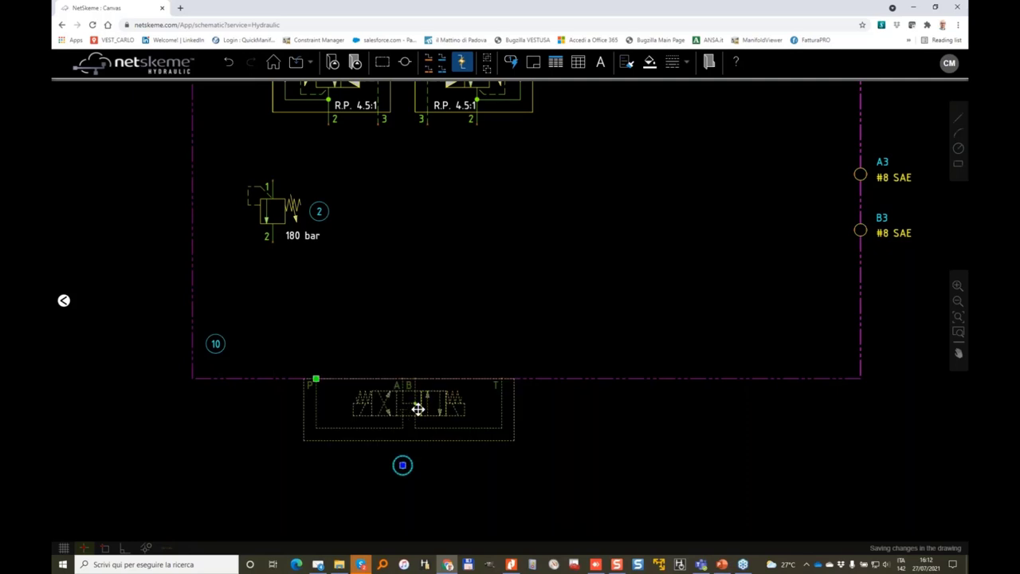
Copy directional valve 6 with its balloon twice, placing valves 7 and 8 to its right
{"action": "key", "text": "ctrl+c"}
{"action": "key", "text": "ctrl+v"}
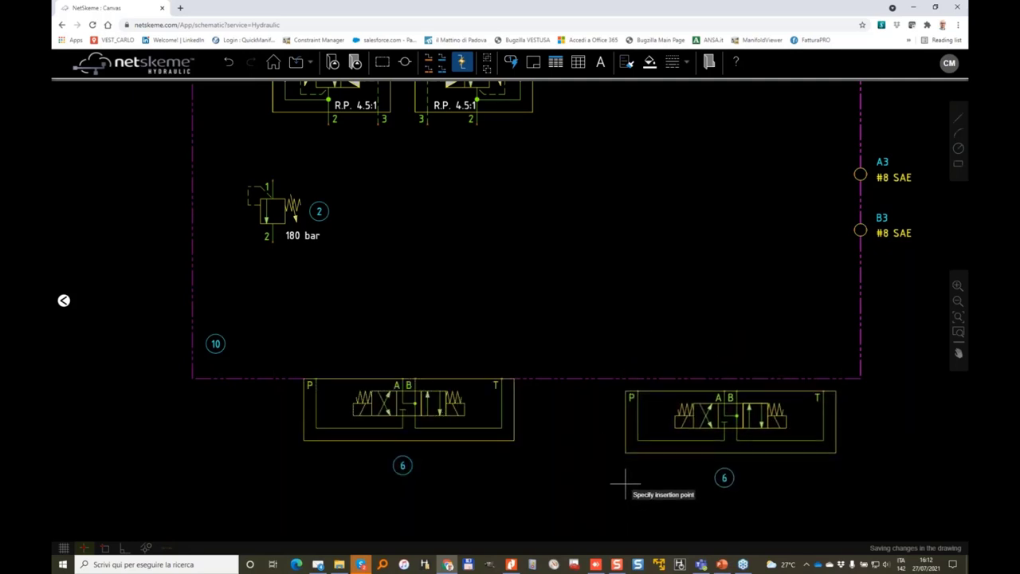
{"action": "left_click_drag", "start_coordinate": [607, 472], "coordinate": [312, 339]}
{"action": "left_click", "coordinate": [300, 390]}
{"action": "key", "text": "ctrl+v"}
{"action": "left_click", "coordinate": [572, 407]}
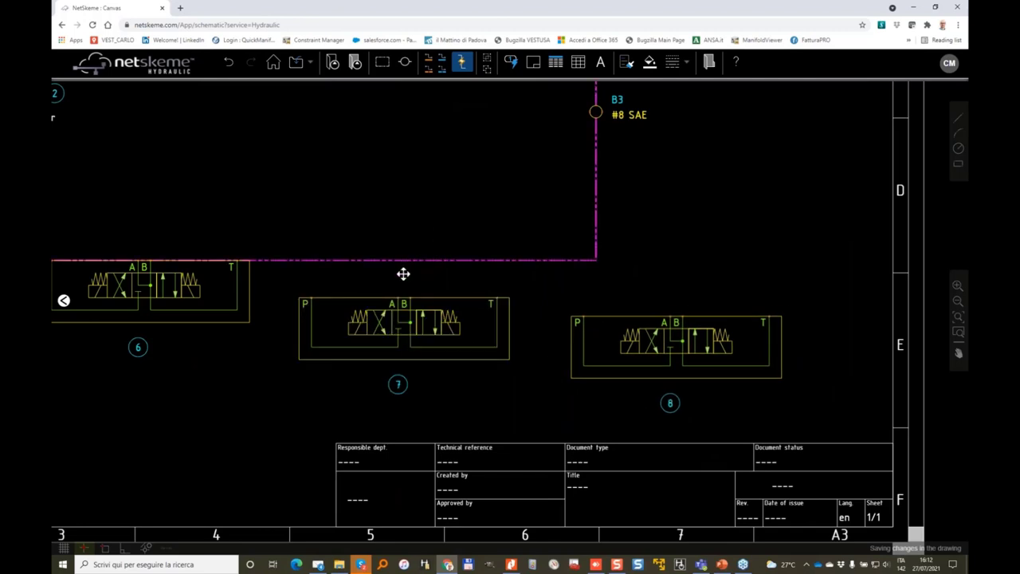
Move valve 7 up onto the envelope's lower edge, directly beside valve 6
{"action": "left_click", "coordinate": [314, 296]}
{"action": "left_click", "coordinate": [311, 297]}
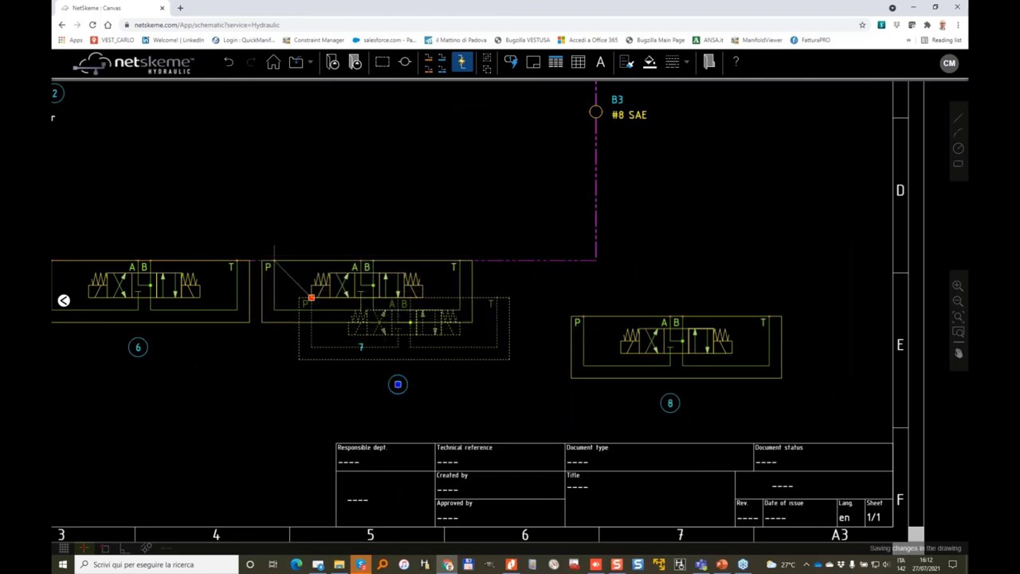
{"action": "left_click", "coordinate": [274, 261]}
Stretch the envelope's right edge, with ports A3 and B3, outward beyond valve 8
{"action": "scroll", "coordinate": [596, 205], "scroll_direction": "down", "scroll_amount": 2}
{"action": "left_click_drag", "start_coordinate": [594, 216], "coordinate": [510, 341]}
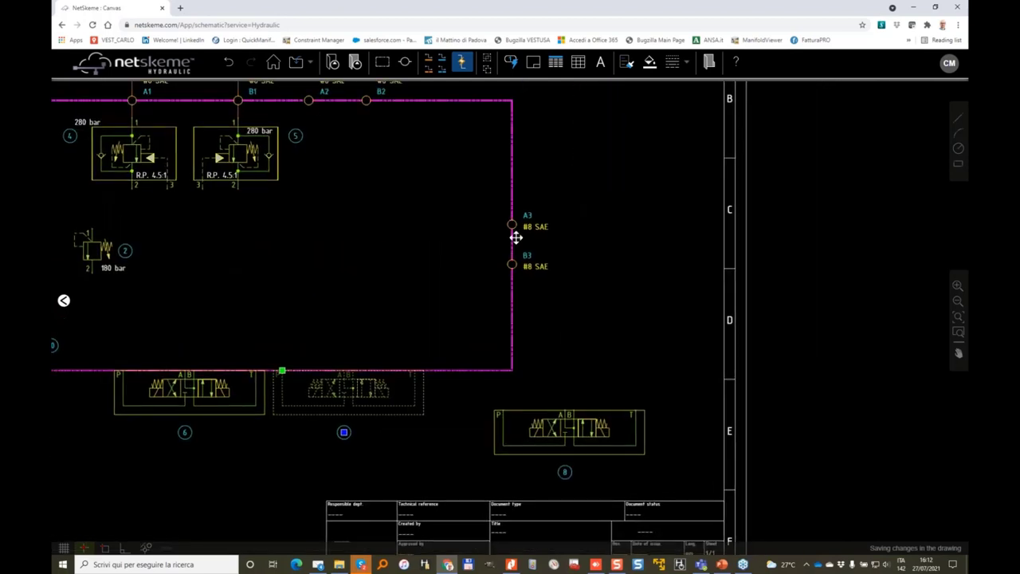
{"action": "left_click", "coordinate": [513, 236]}
{"action": "left_click", "coordinate": [512, 236]}
{"action": "left_click", "coordinate": [666, 235]}
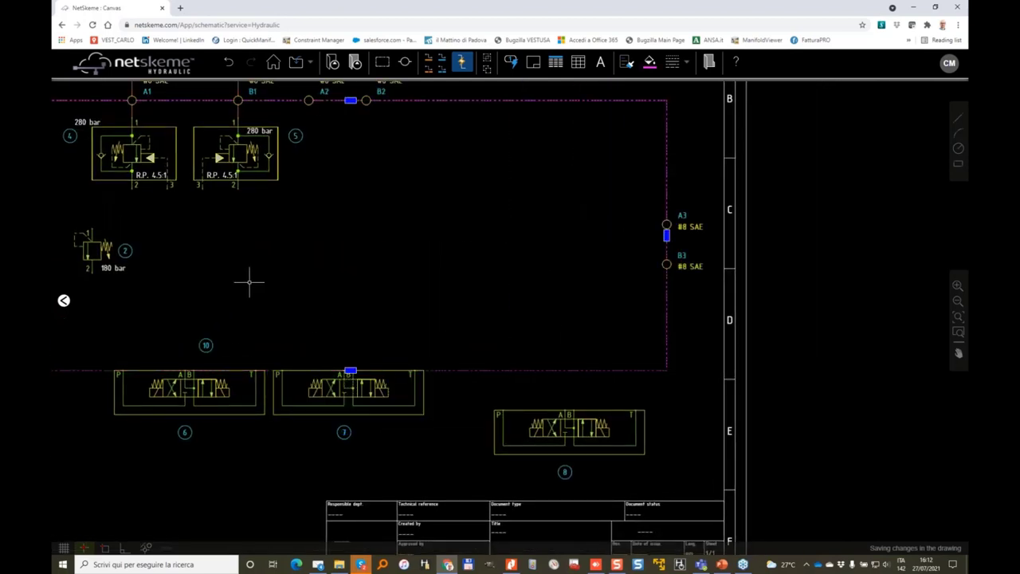
Insert the first D03 - ISO 4401 - 03 Size reducing valve from Stackable Valve - Flipped between the envelope's lower edge and valve 8
{"action": "left_click_drag", "start_coordinate": [256, 283], "coordinate": [465, 284]}
{"action": "left_click", "coordinate": [56, 316]}
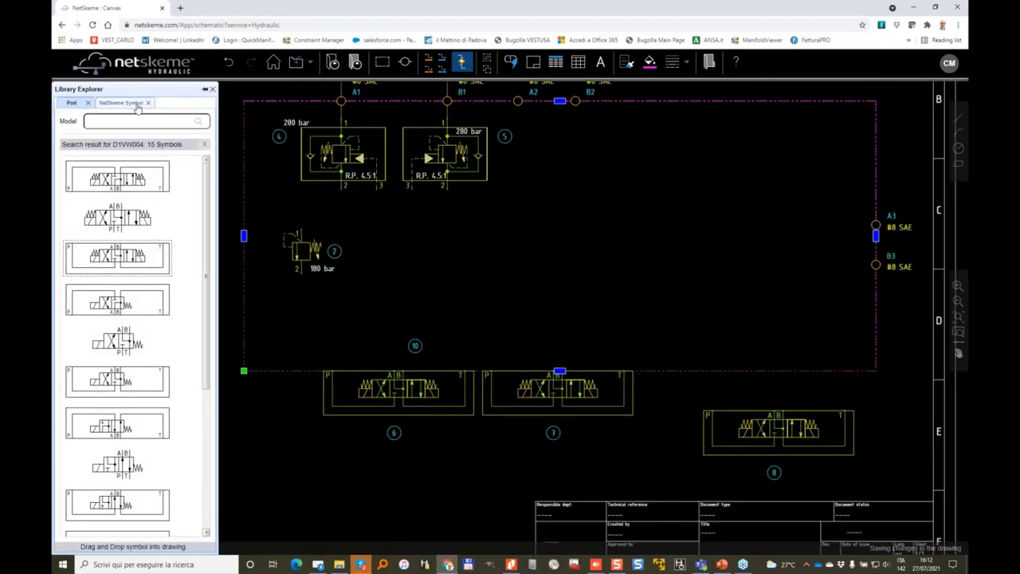
{"action": "left_click", "coordinate": [205, 145]}
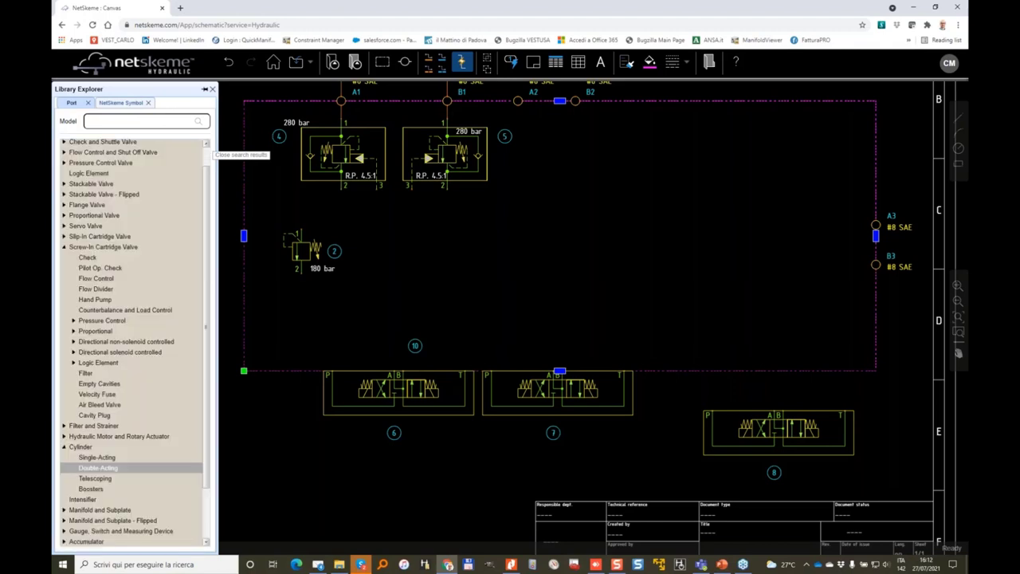
{"action": "left_click", "coordinate": [65, 246]}
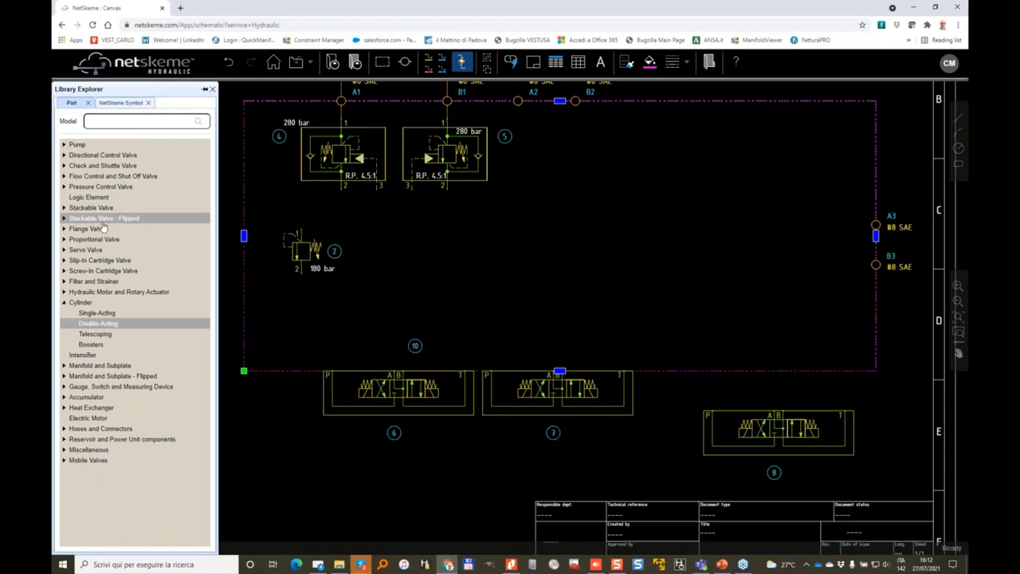
{"action": "left_click", "coordinate": [64, 219]}
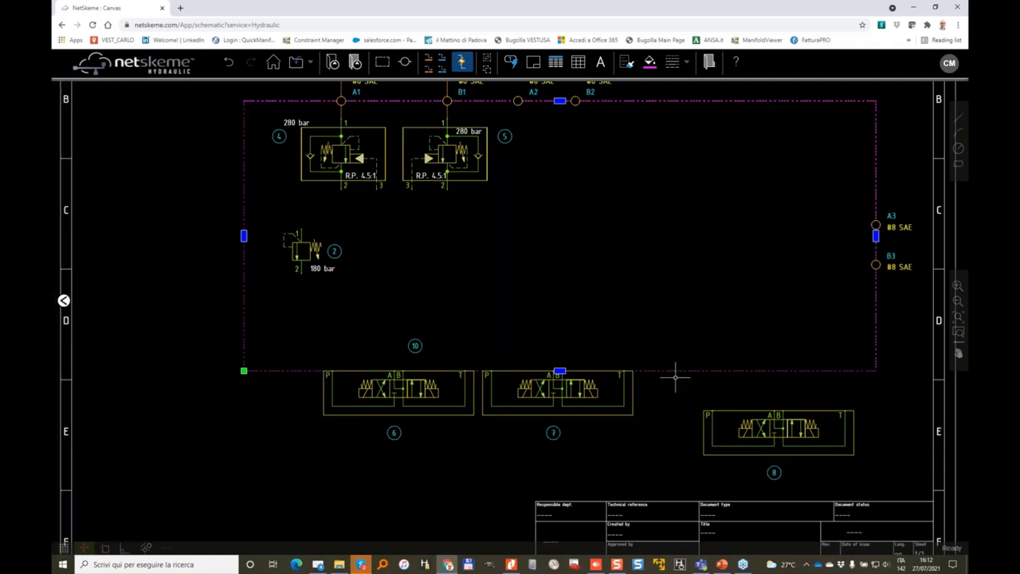
{"action": "mouse_move", "coordinate": [64, 300]}
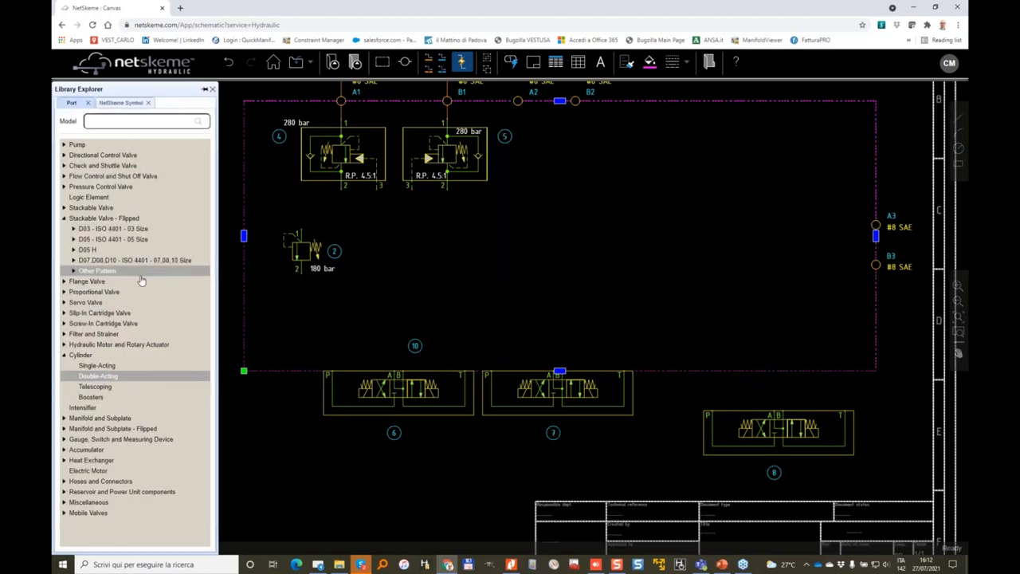
{"action": "left_click", "coordinate": [74, 230]}
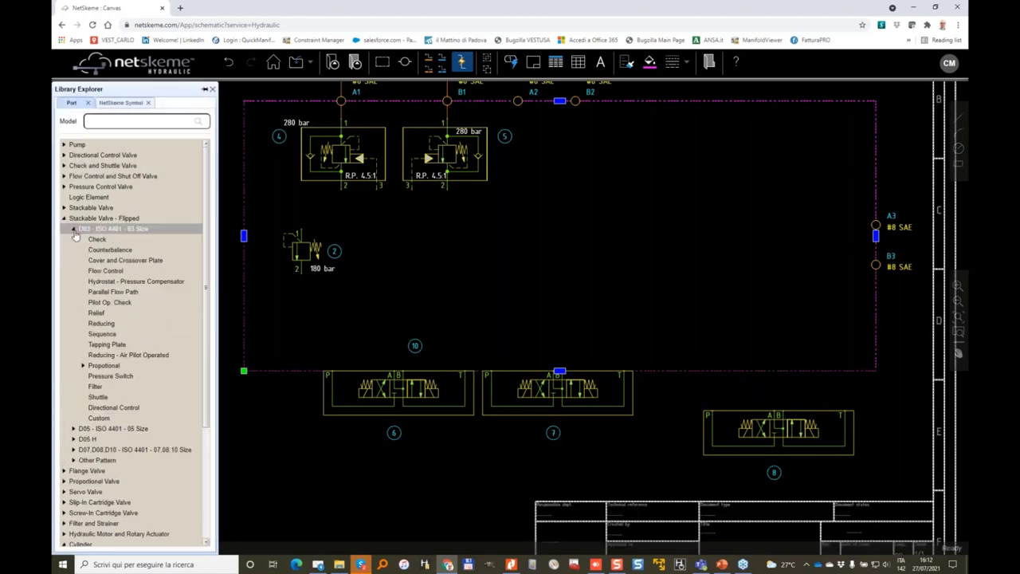
{"action": "left_click", "coordinate": [114, 326]}
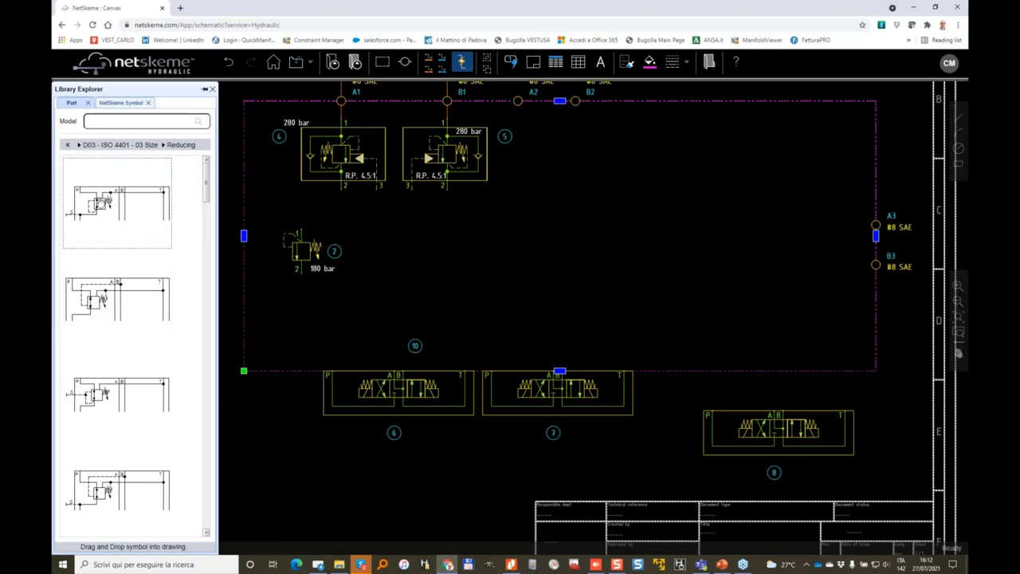
{"action": "left_click_drag", "start_coordinate": [92, 205], "coordinate": [717, 371]}
{"action": "scroll", "coordinate": [703, 381], "scroll_direction": "up", "scroll_amount": 2}
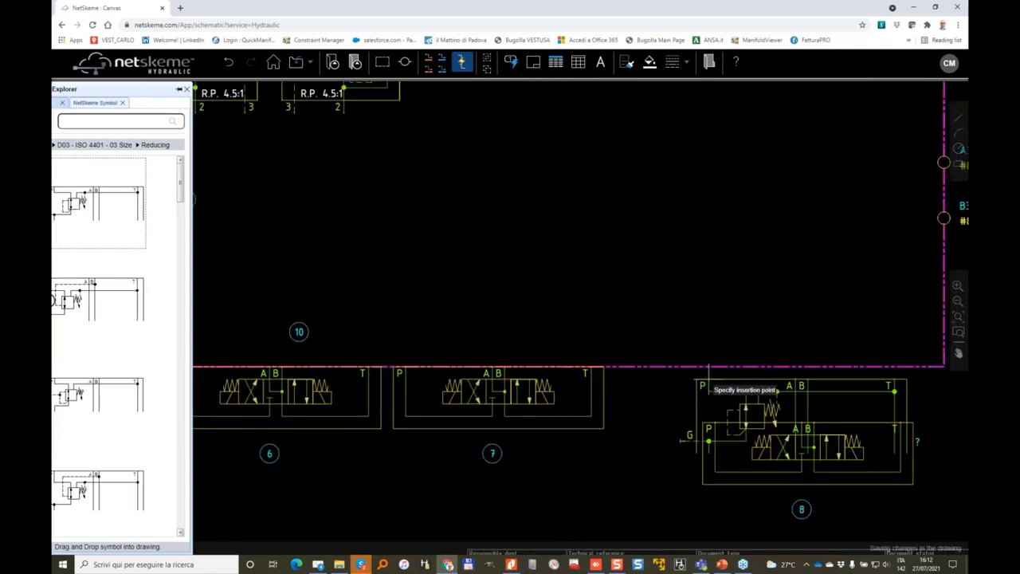
{"action": "left_click", "coordinate": [714, 369]}
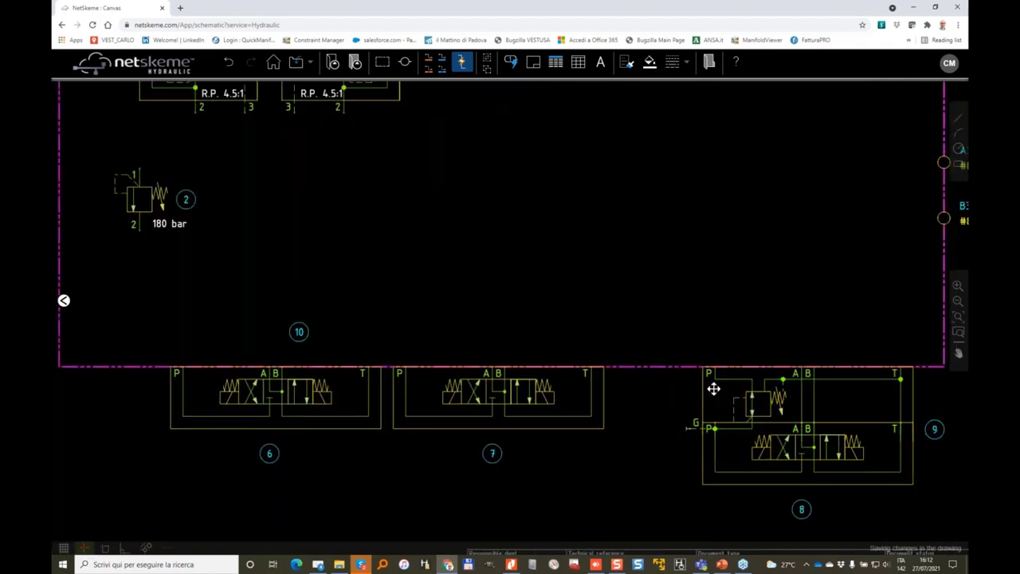
Nudge valve 8 down so it sits directly beneath the reducing valve with their ports connected
{"action": "left_click", "coordinate": [758, 468]}
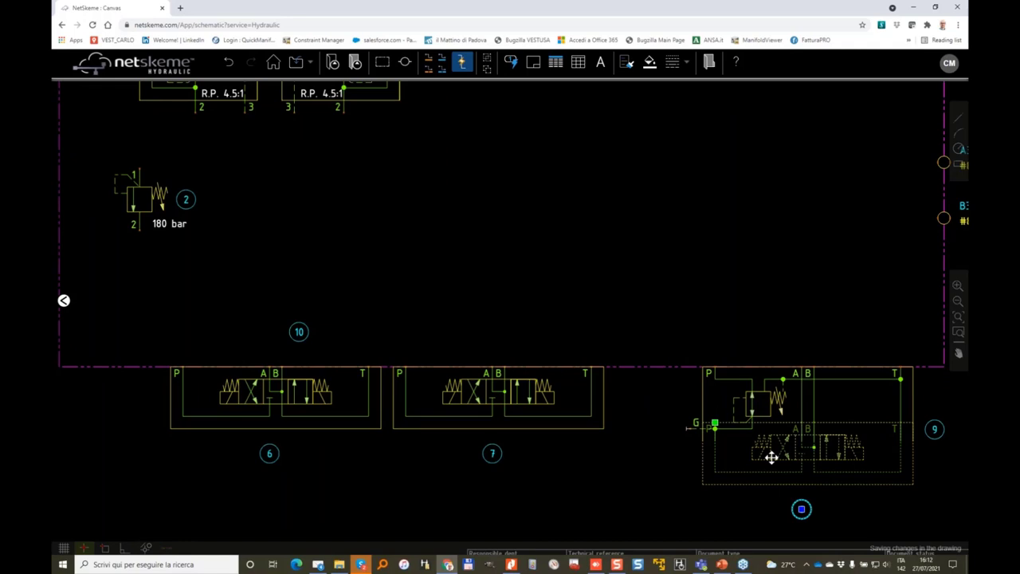
{"action": "key", "text": "Down"}
{"action": "key", "text": "Down"}
{"action": "key", "text": "Down"}
{"action": "key", "text": "Down"}
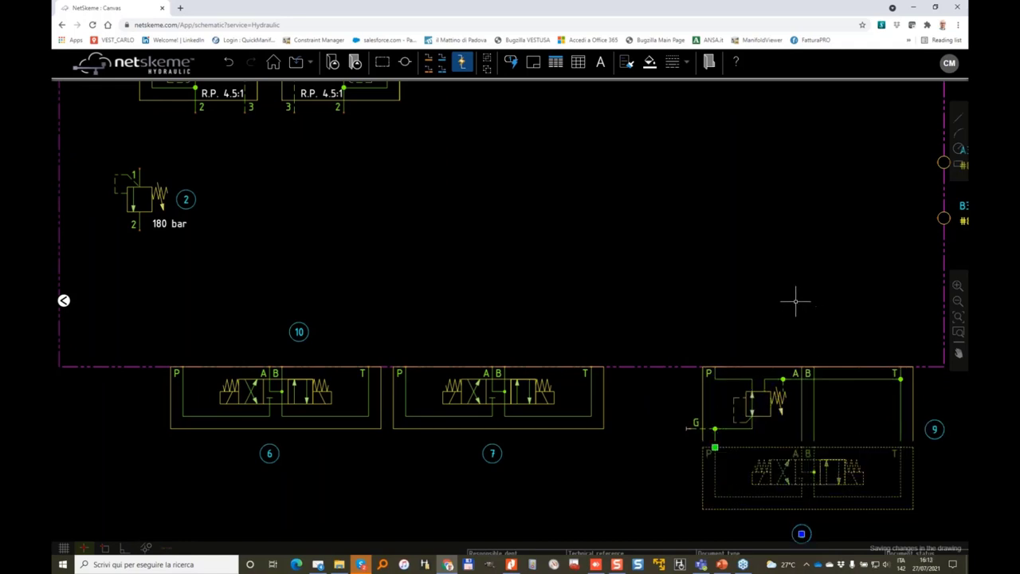
{"action": "key", "text": "Up"}
{"action": "key", "text": "Escape"}
Move the reducing valve's item balloon 9 from the right side of its symbol to the left, above port G
{"action": "left_click_drag", "start_coordinate": [808, 375], "coordinate": [646, 331]}
{"action": "scroll", "coordinate": [654, 335], "scroll_direction": "up", "scroll_amount": 2}
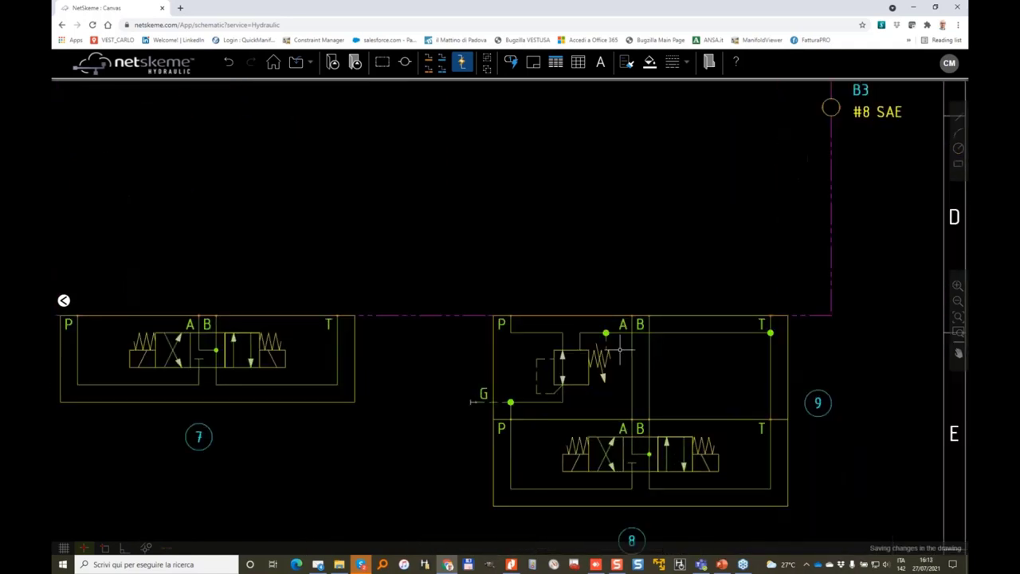
{"action": "left_click", "coordinate": [787, 365]}
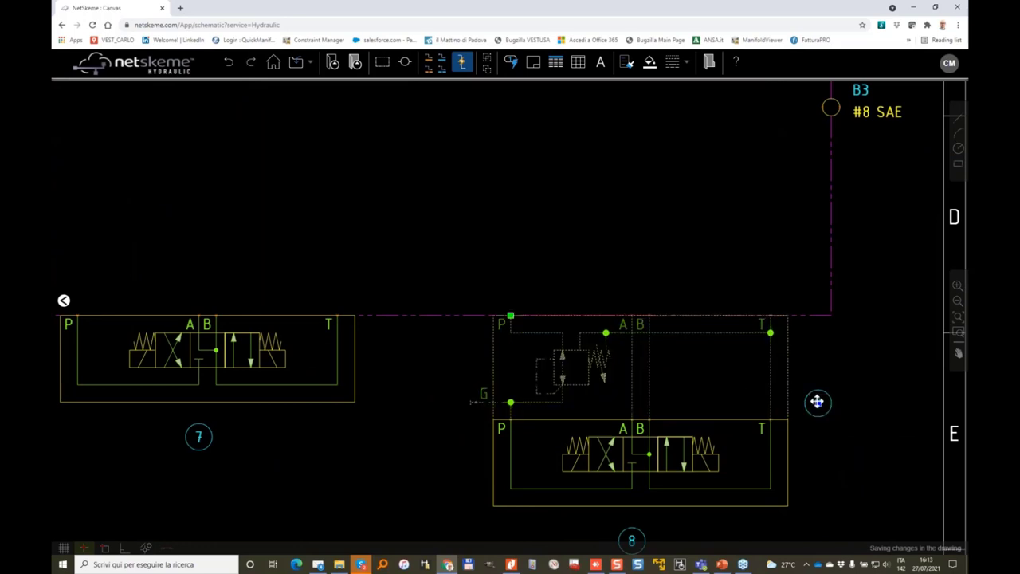
{"action": "left_click_drag", "start_coordinate": [817, 401], "coordinate": [467, 348]}
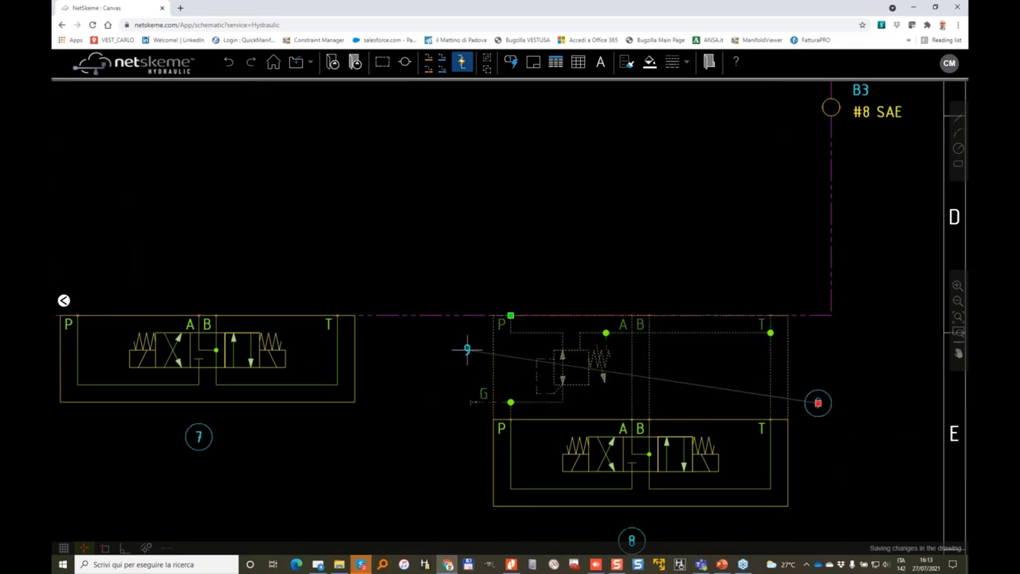
Give reducing valve 9 the model code ZDR6DP2-, manufacturer BOSCH REXROTH and a pressure reducing valve description
{"action": "right_click", "coordinate": [573, 351]}
{"action": "left_click", "coordinate": [588, 356]}
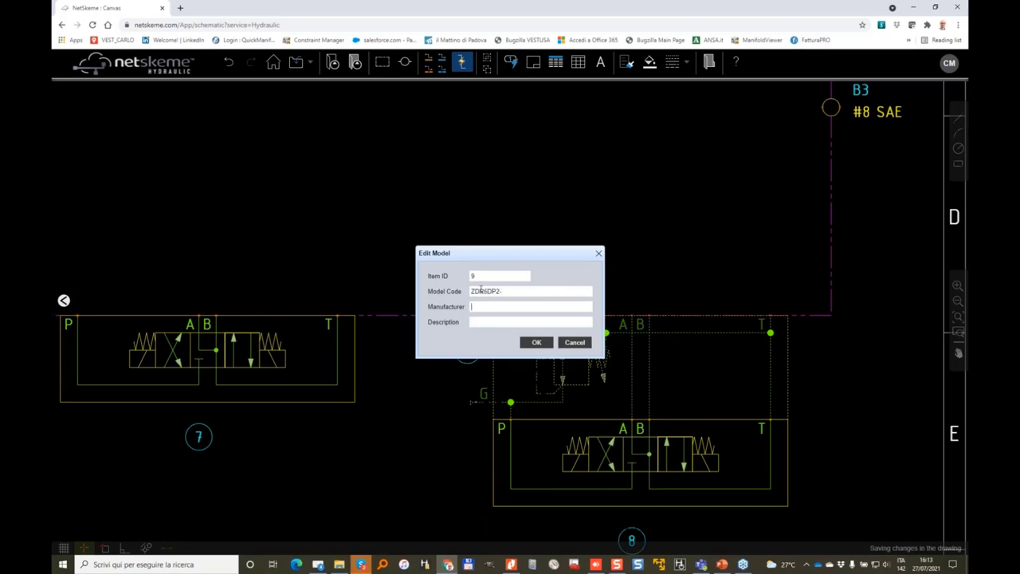
{"action": "type", "text": "REXROTH"}
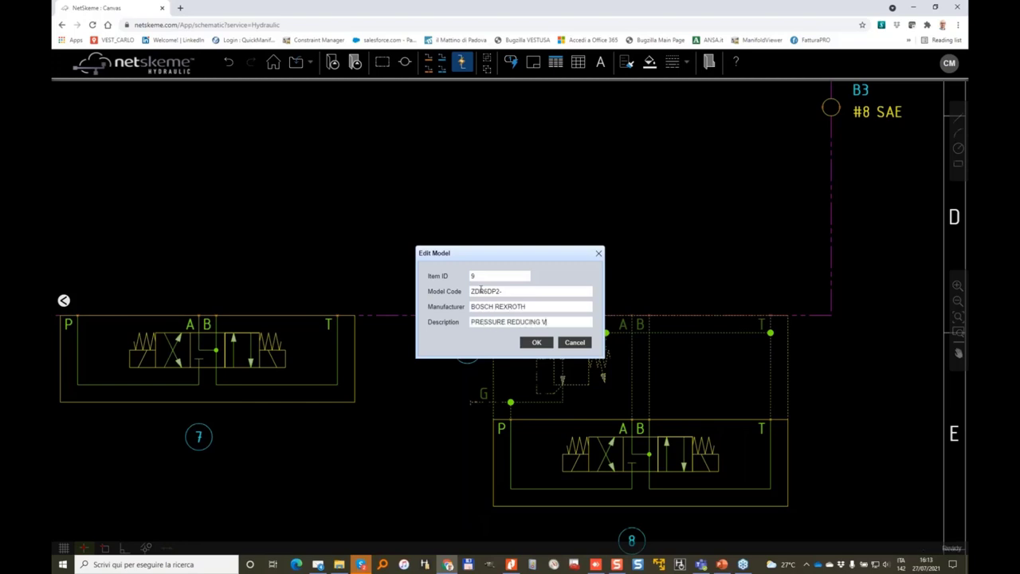
{"action": "left_click", "coordinate": [536, 342]}
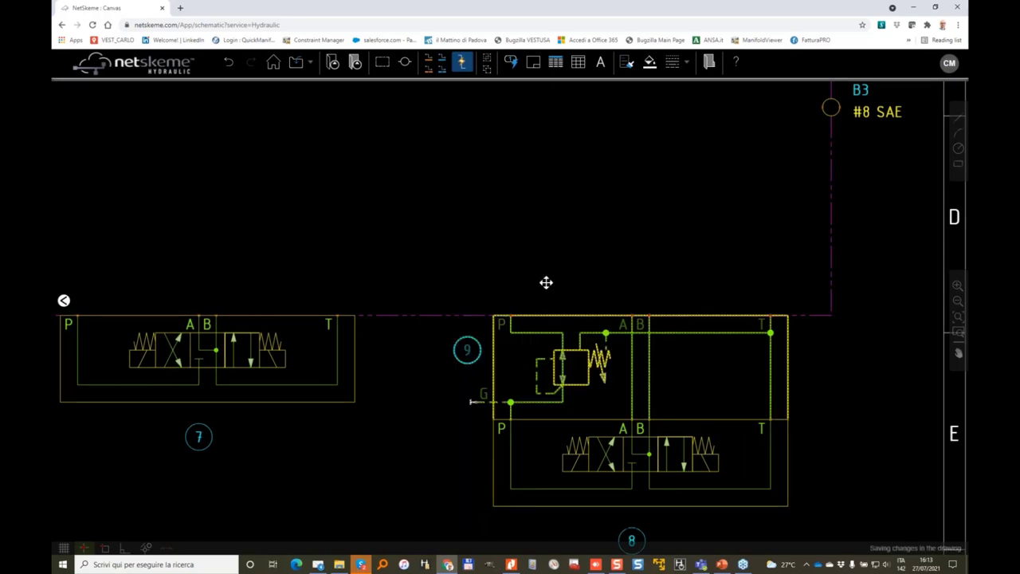
Copy ports A3 and B3 together from the envelope's right edge onto its left edge, beside valve 2
{"action": "scroll", "coordinate": [547, 282], "scroll_direction": "down", "scroll_amount": 5}
{"action": "scroll", "coordinate": [451, 241], "scroll_direction": "up", "scroll_amount": 2}
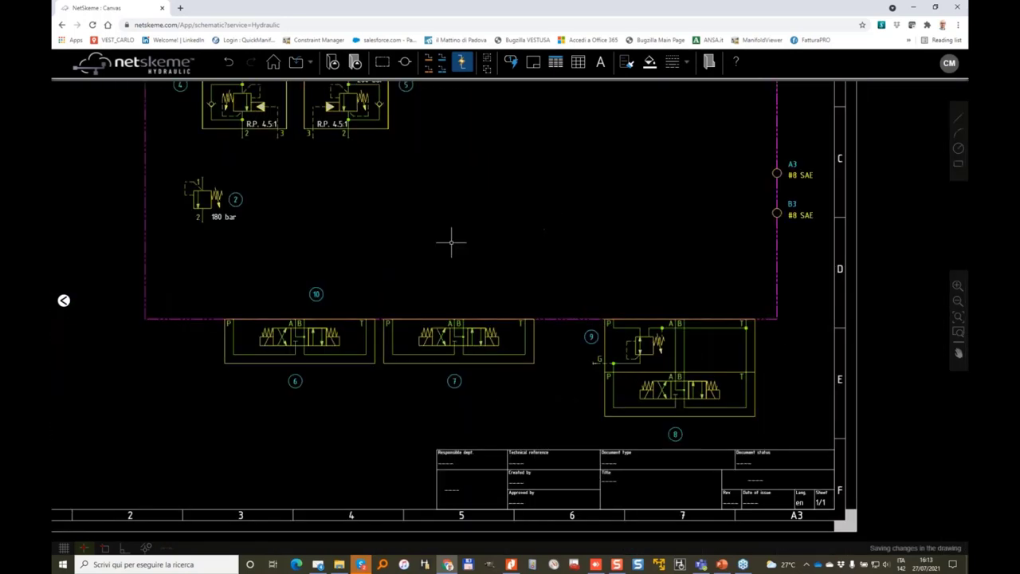
{"action": "mouse_move", "coordinate": [641, 164]}
{"action": "left_mouse_down"}
{"action": "mouse_move", "coordinate": [572, 203]}
{"action": "mouse_move", "coordinate": [761, 283]}
{"action": "left_mouse_up"}
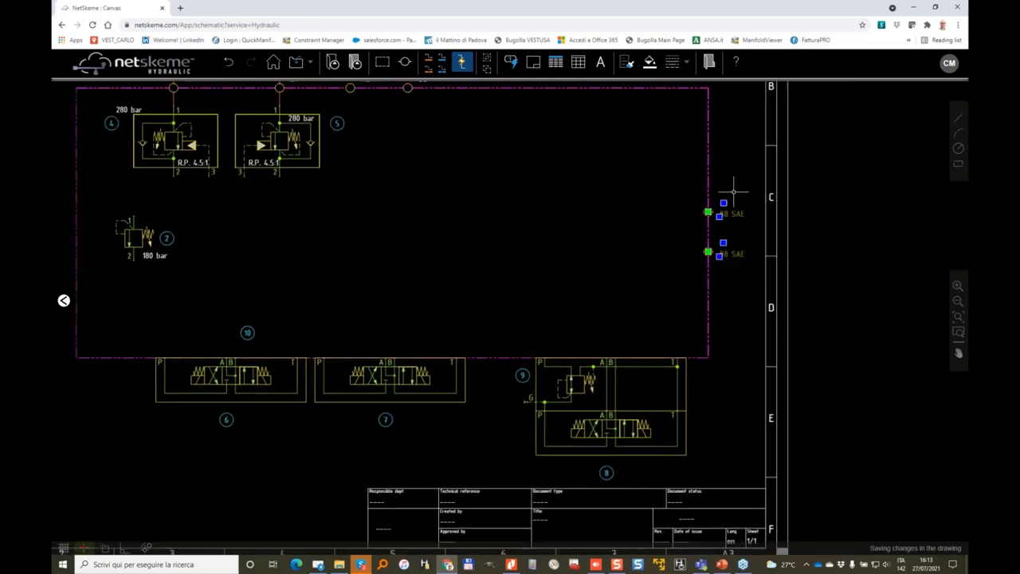
{"action": "right_click", "coordinate": [707, 213]}
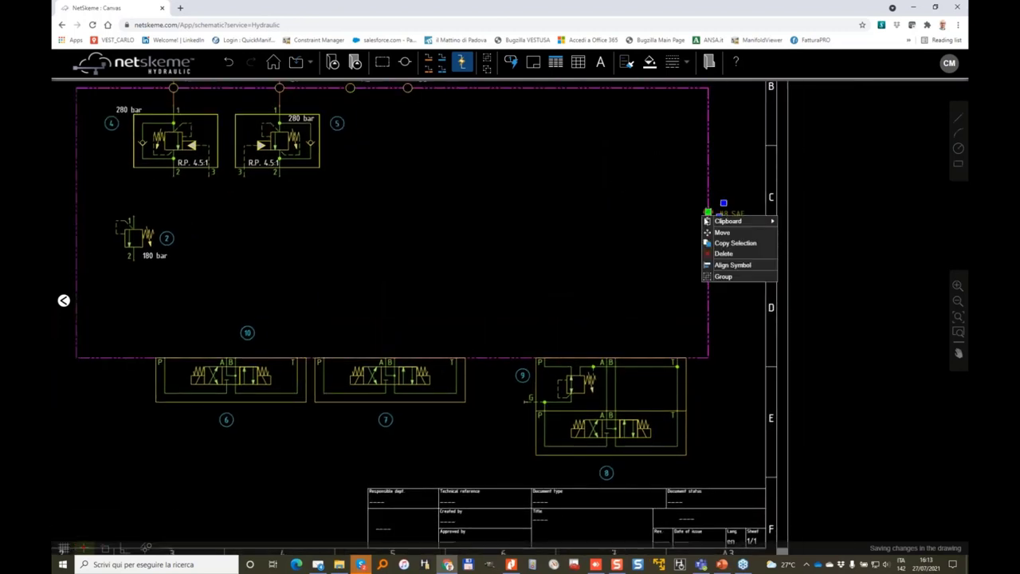
{"action": "left_click", "coordinate": [740, 243]}
{"action": "left_click", "coordinate": [707, 213]}
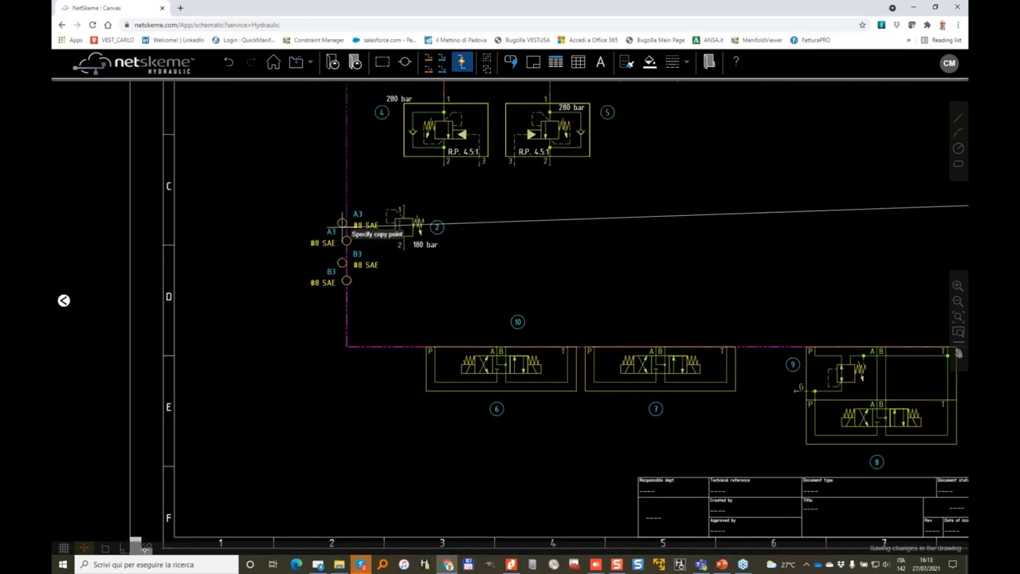
Rename the two copied ports on the envelope's left edge, A3 as P and B3 as T
{"action": "scroll", "coordinate": [328, 233], "scroll_direction": "up", "scroll_amount": 3}
{"action": "double_click", "coordinate": [333, 232]}
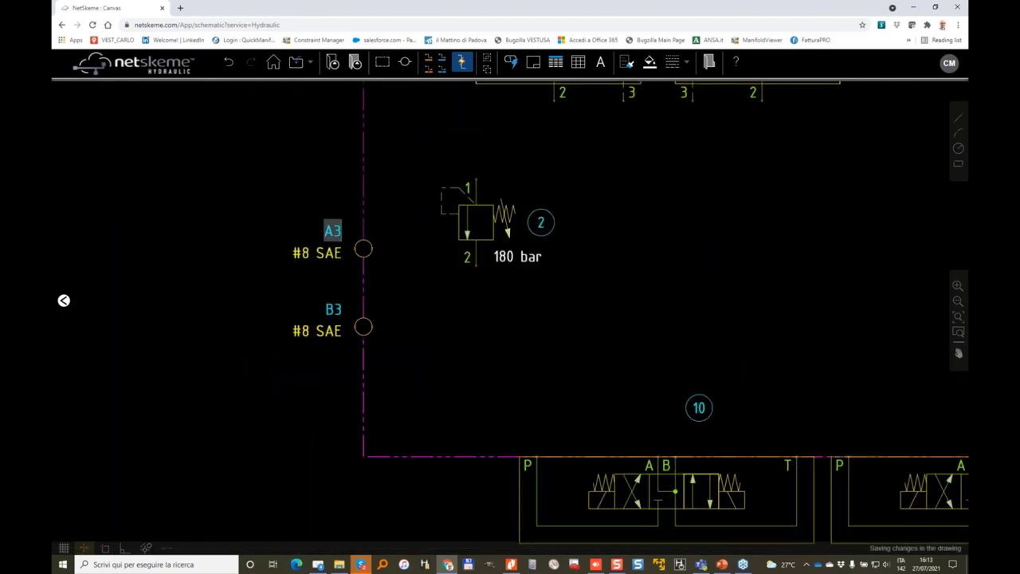
{"action": "type", "text": "A"}
{"action": "key", "text": "Return"}
{"action": "double_click", "coordinate": [333, 309]}
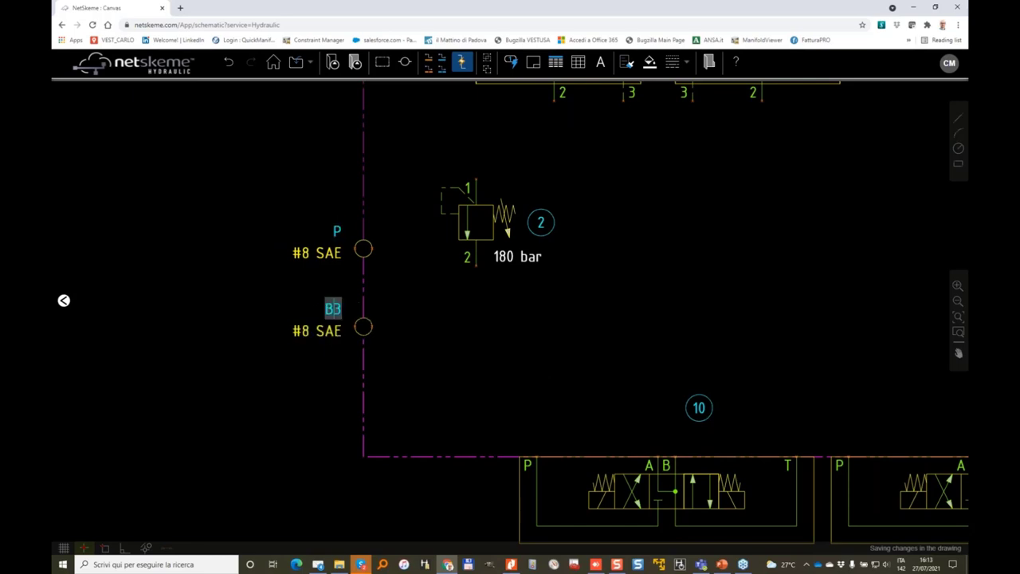
{"action": "type", "text": "T"}
{"action": "key", "text": "Return"}
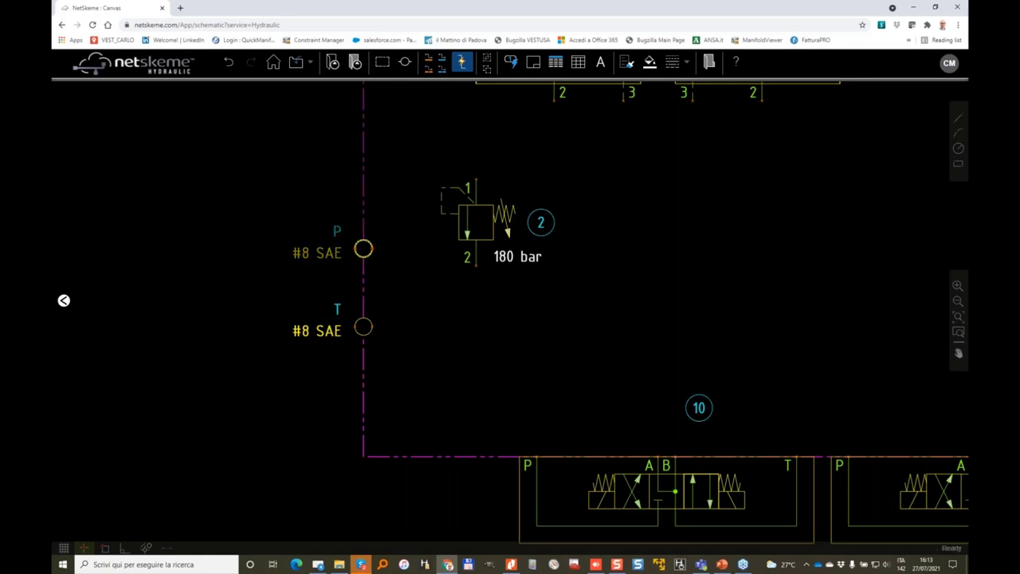
Move port P higher on the envelope's left edge and set it to SAE Flange, size 1" Code 62
{"action": "left_click_drag", "start_coordinate": [363, 249], "coordinate": [363, 162]}
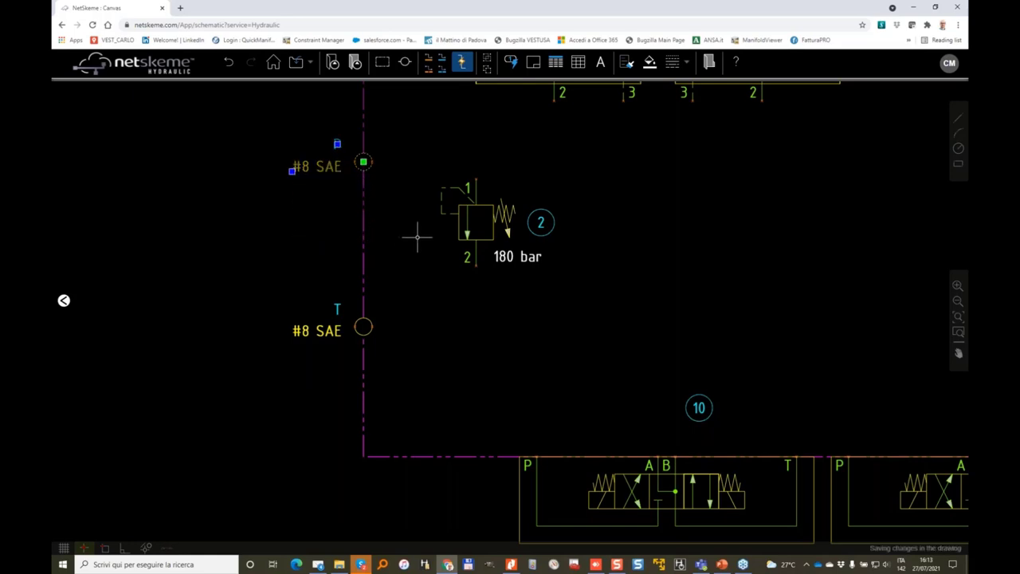
{"action": "scroll", "coordinate": [417, 236], "scroll_direction": "down", "scroll_amount": 2}
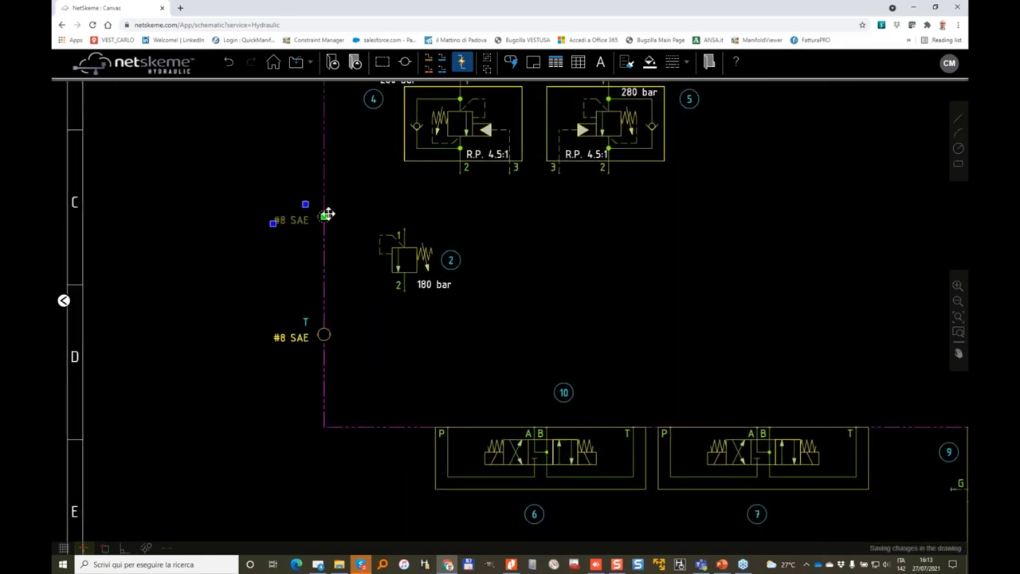
{"action": "double_click", "coordinate": [326, 215]}
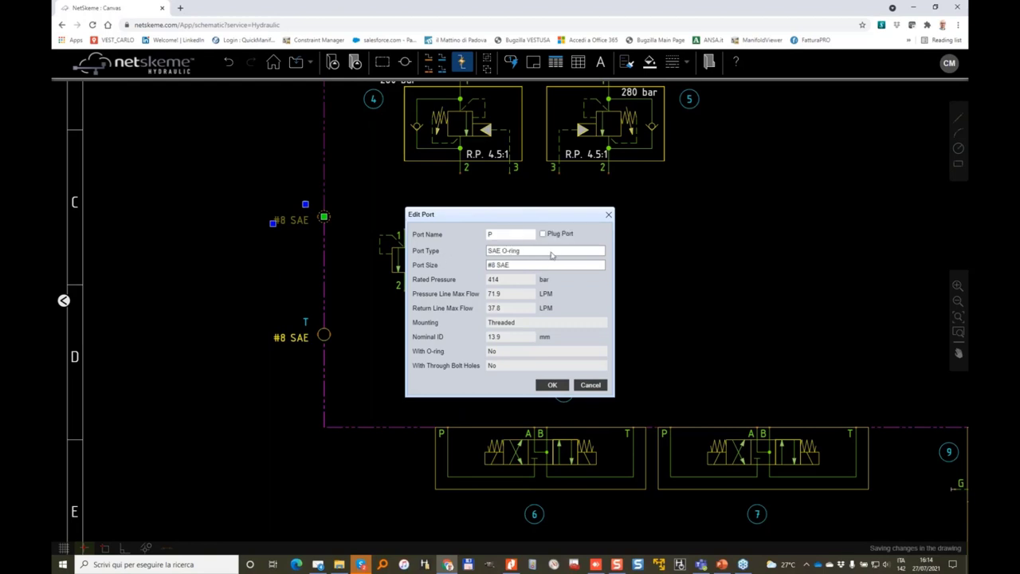
{"action": "left_click", "coordinate": [551, 254]}
{"action": "left_click", "coordinate": [526, 282]}
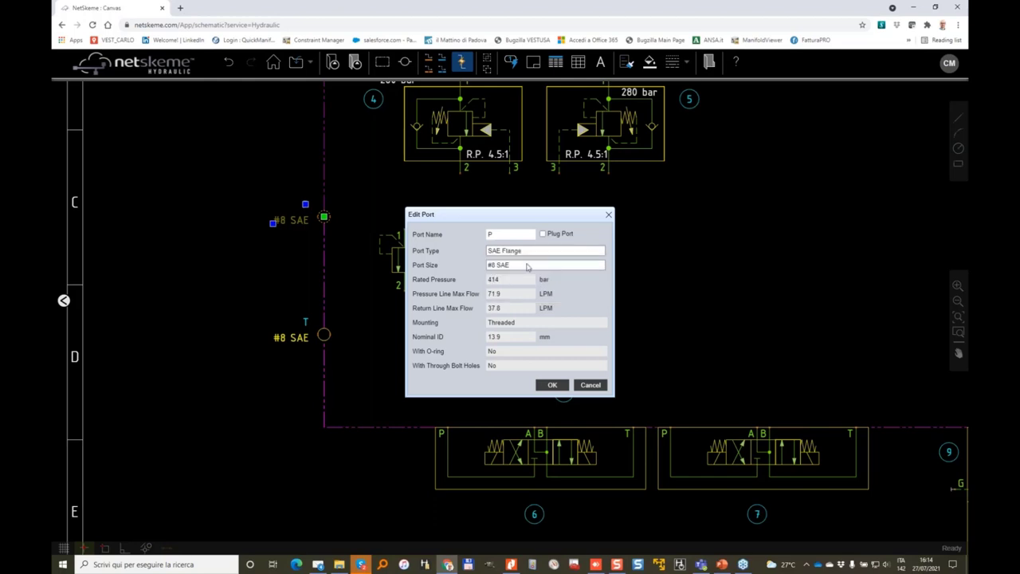
{"action": "left_click", "coordinate": [527, 265]}
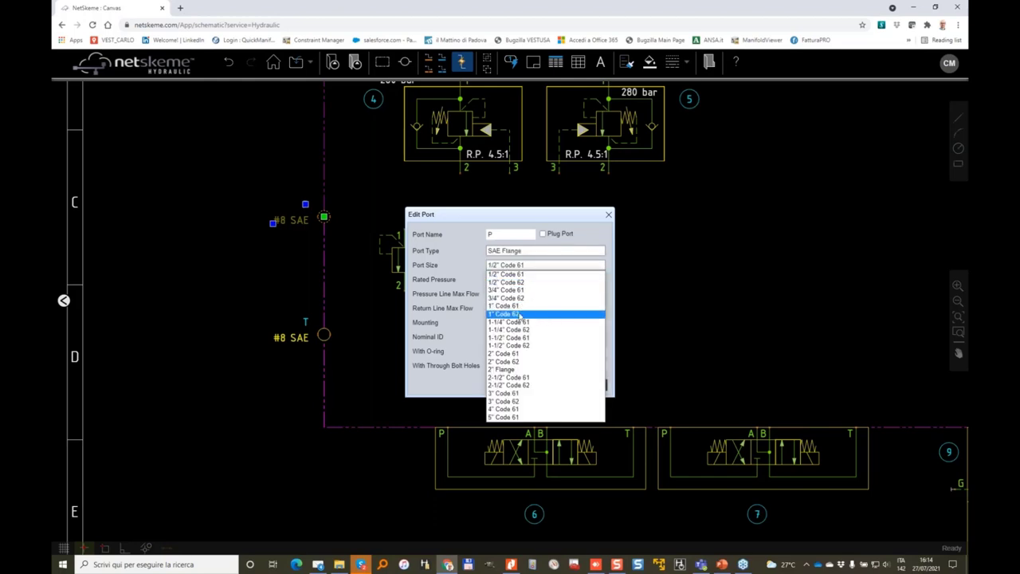
{"action": "left_click", "coordinate": [513, 315]}
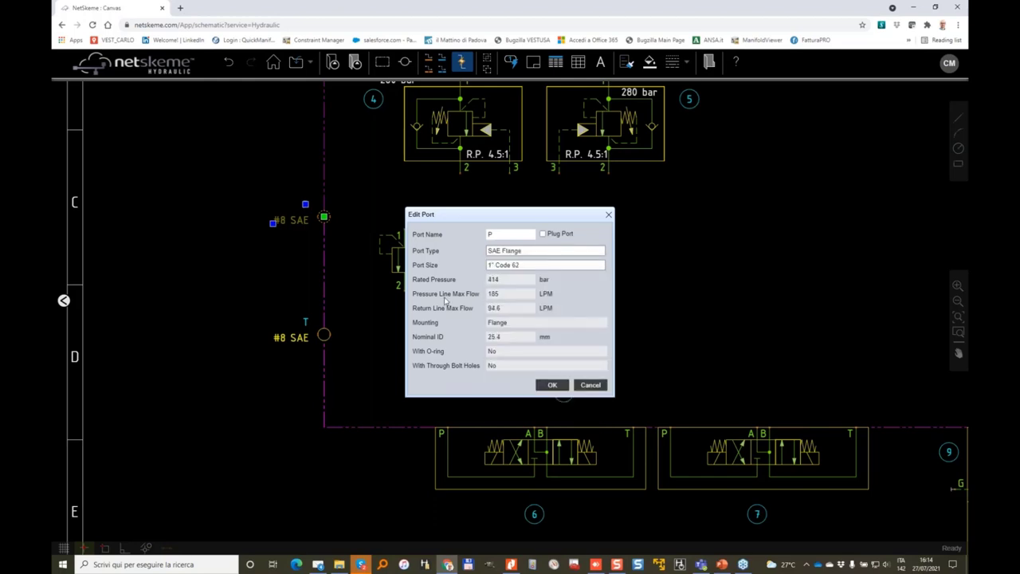
{"action": "left_click", "coordinate": [558, 386]}
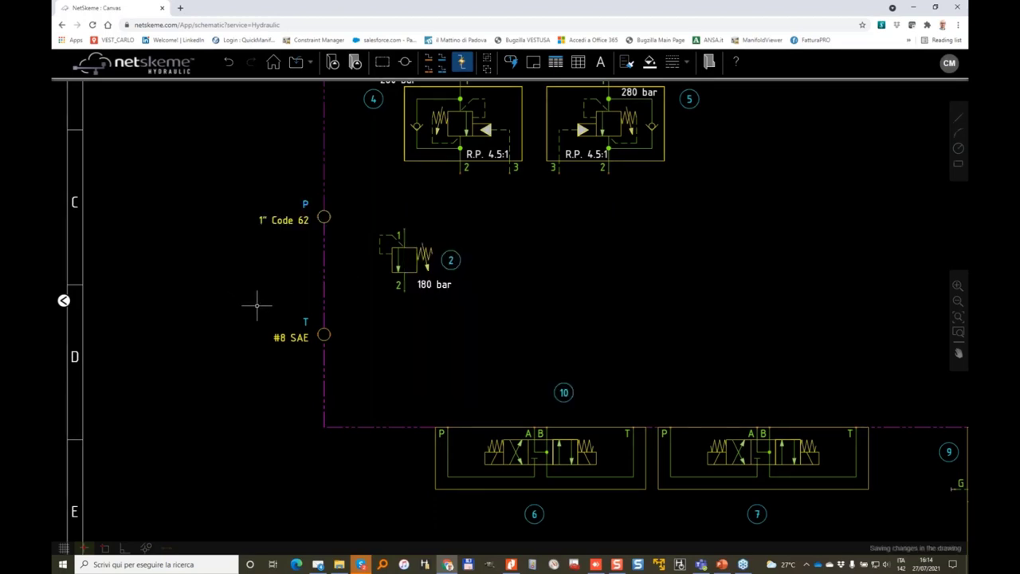
Change port T to type SAE Flange with size 1-1/4" Code 61
{"action": "double_click", "coordinate": [324, 334]}
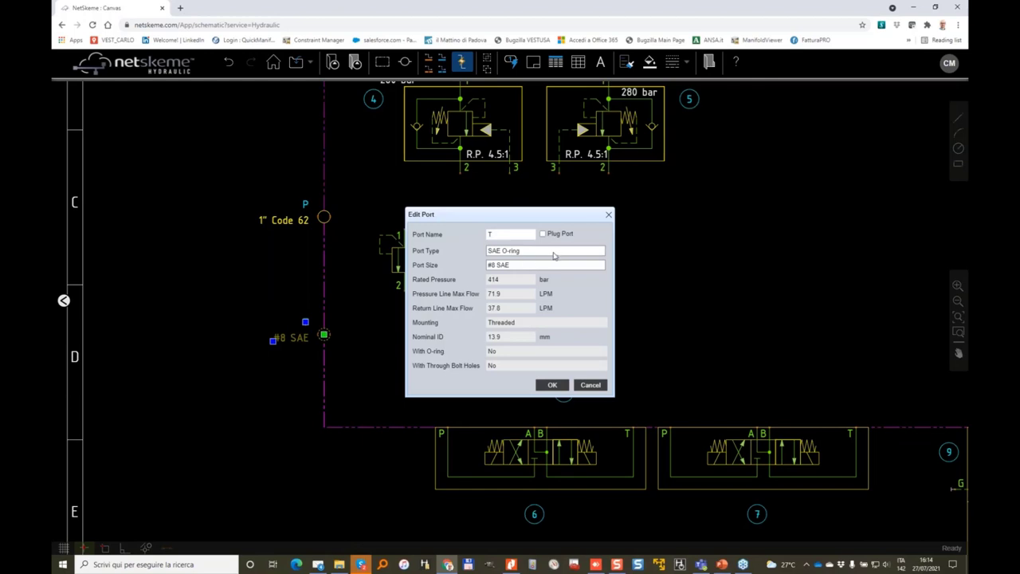
{"action": "left_click", "coordinate": [555, 252]}
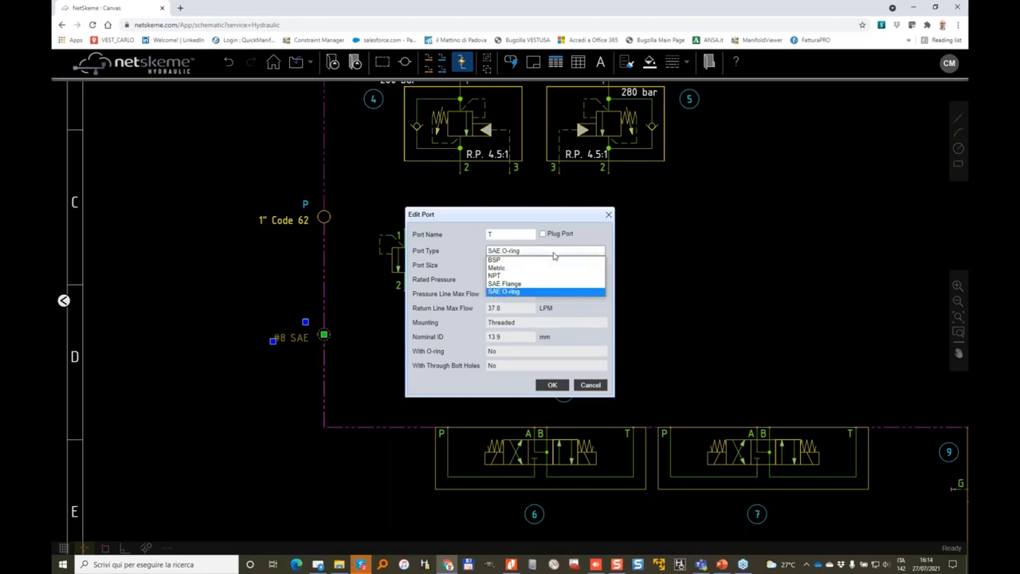
{"action": "left_click", "coordinate": [518, 277]}
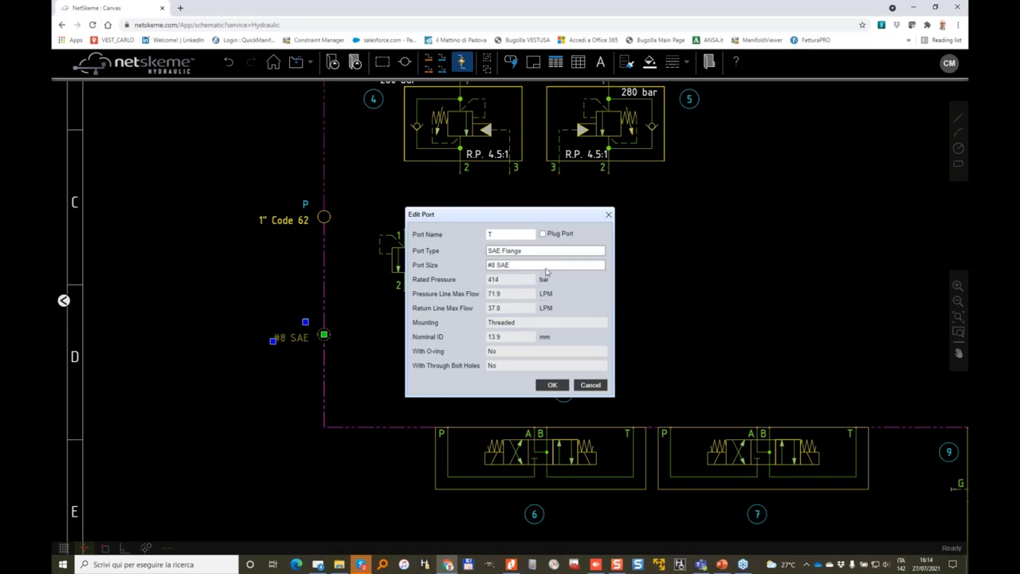
{"action": "left_click", "coordinate": [547, 265]}
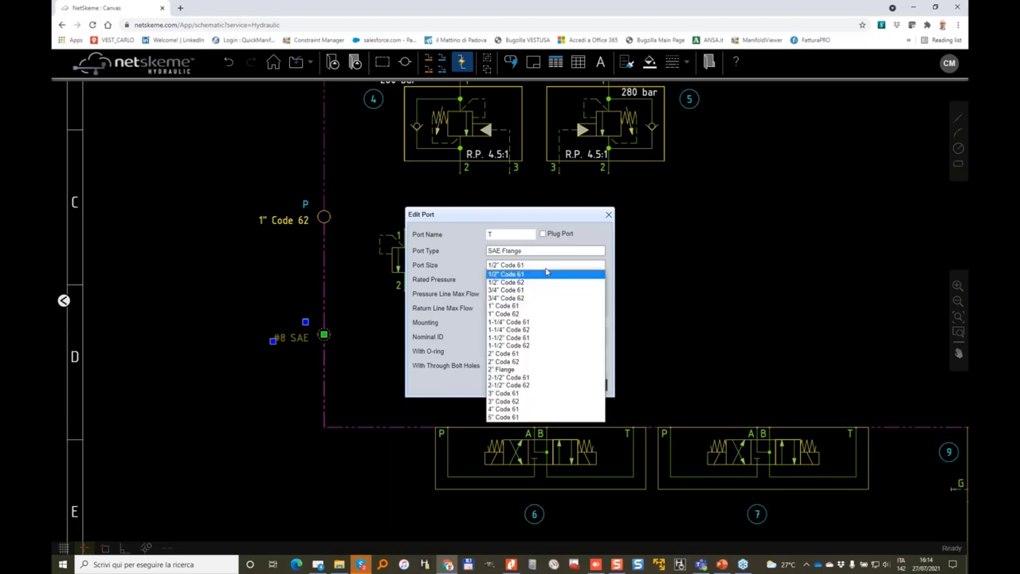
{"action": "left_click", "coordinate": [532, 322]}
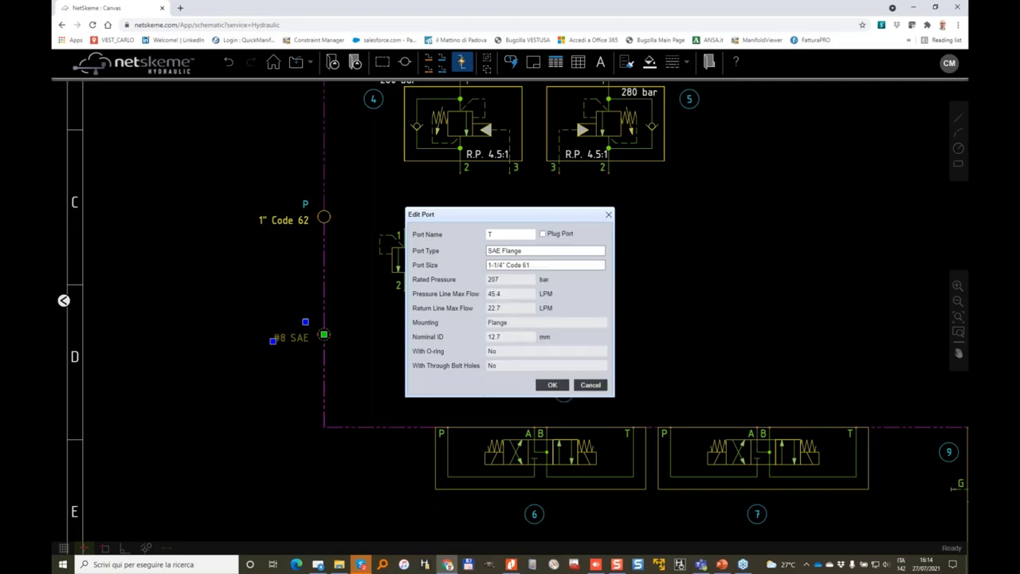
{"action": "left_click", "coordinate": [553, 386]}
Draw a connection line from envelope port P to the P port of reducing valve 9
{"action": "scroll", "coordinate": [592, 228], "scroll_direction": "down", "scroll_amount": 5}
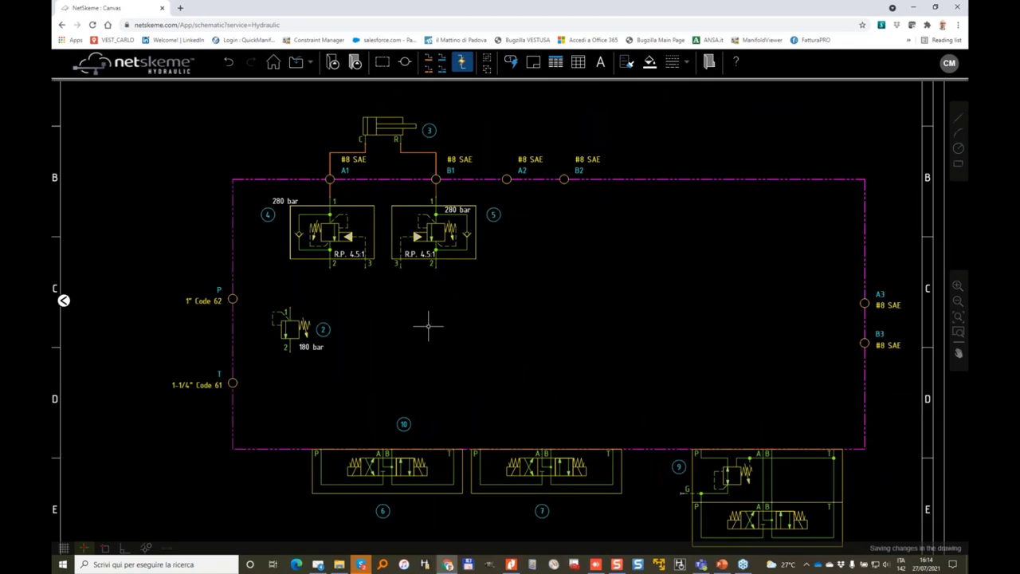
{"action": "left_click_drag", "start_coordinate": [428, 326], "coordinate": [439, 282]}
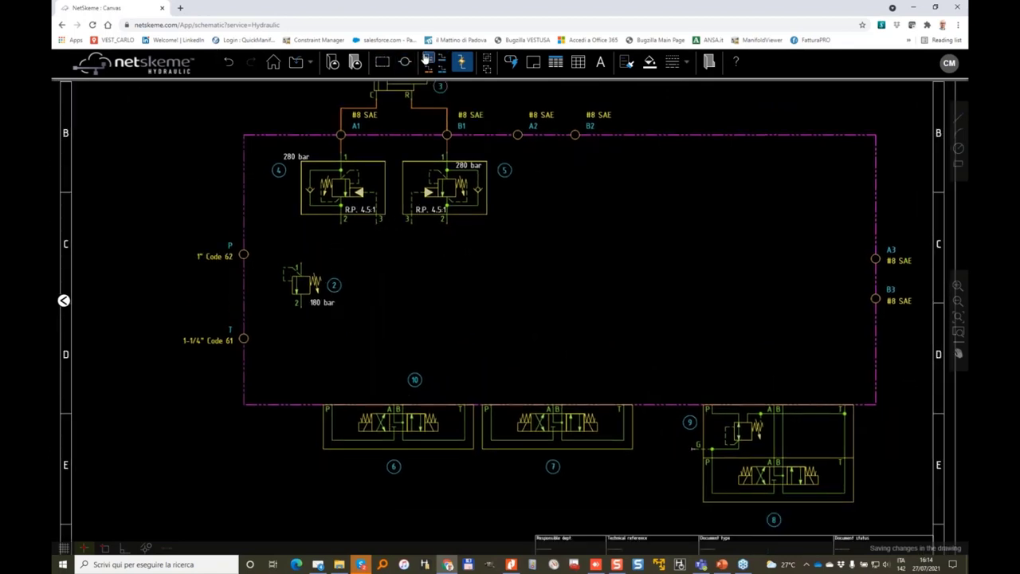
{"action": "left_click", "coordinate": [428, 59]}
{"action": "left_click", "coordinate": [253, 254]}
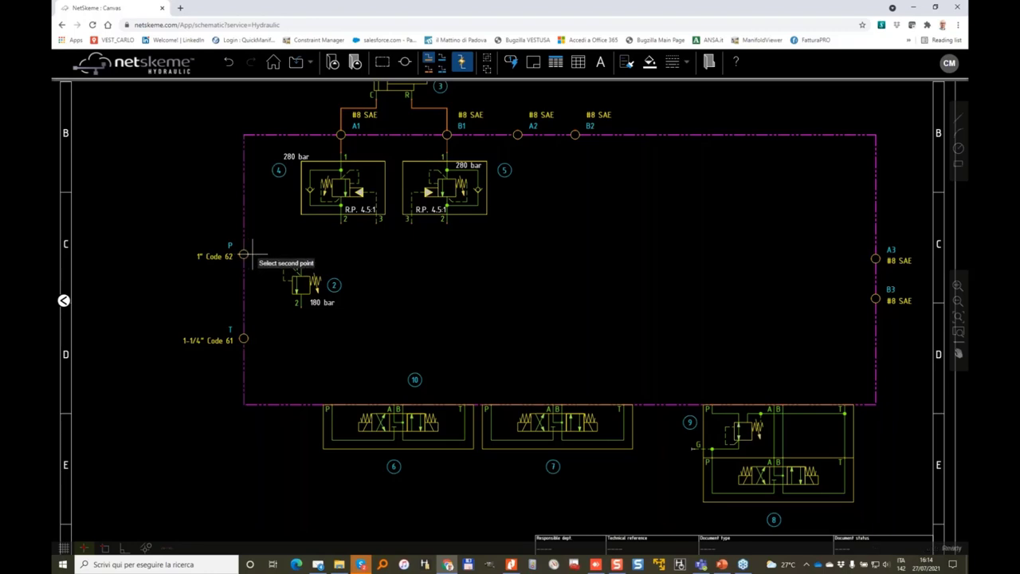
{"action": "left_click", "coordinate": [427, 61]}
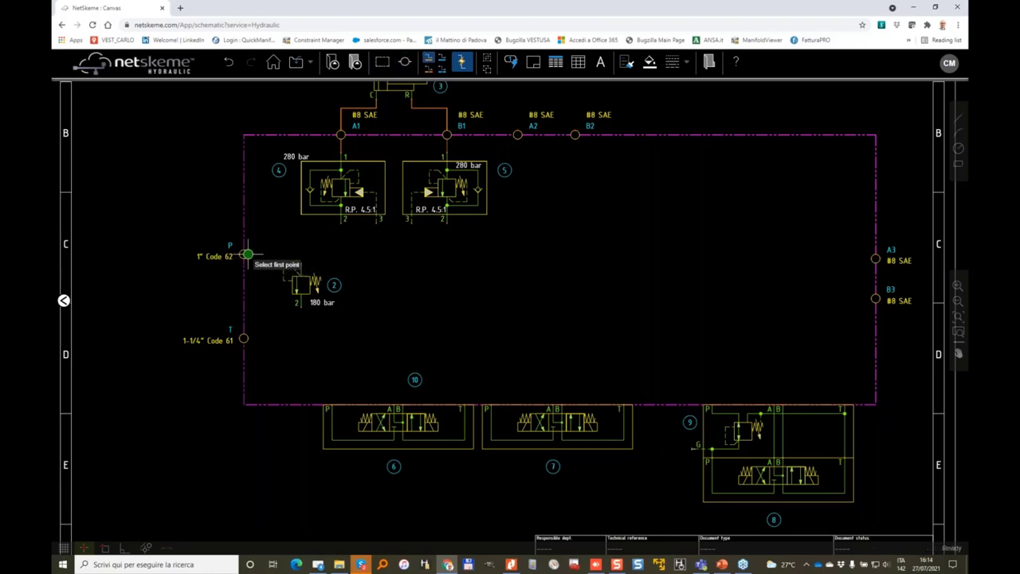
{"action": "left_click", "coordinate": [247, 255]}
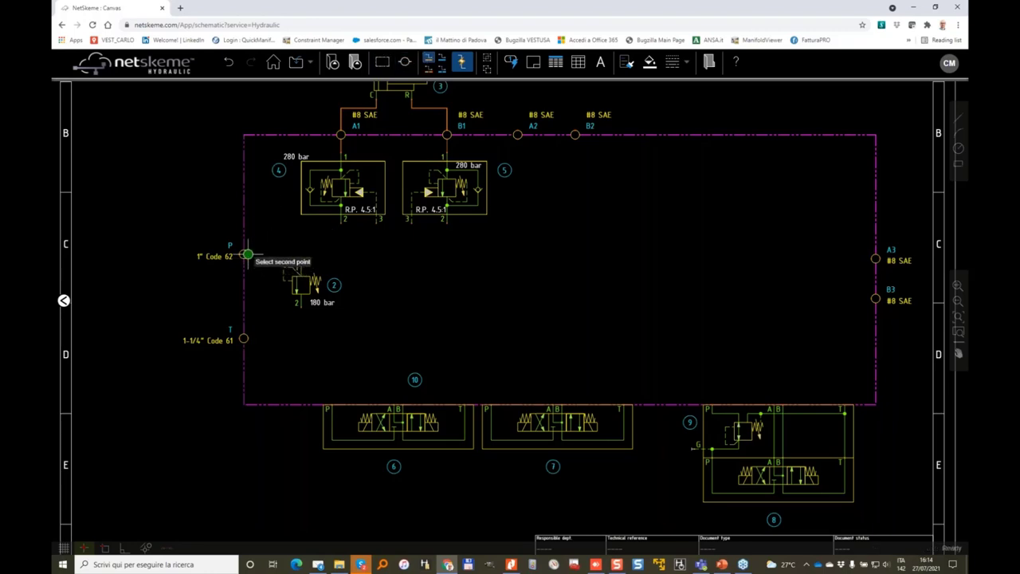
{"action": "left_click", "coordinate": [707, 409]}
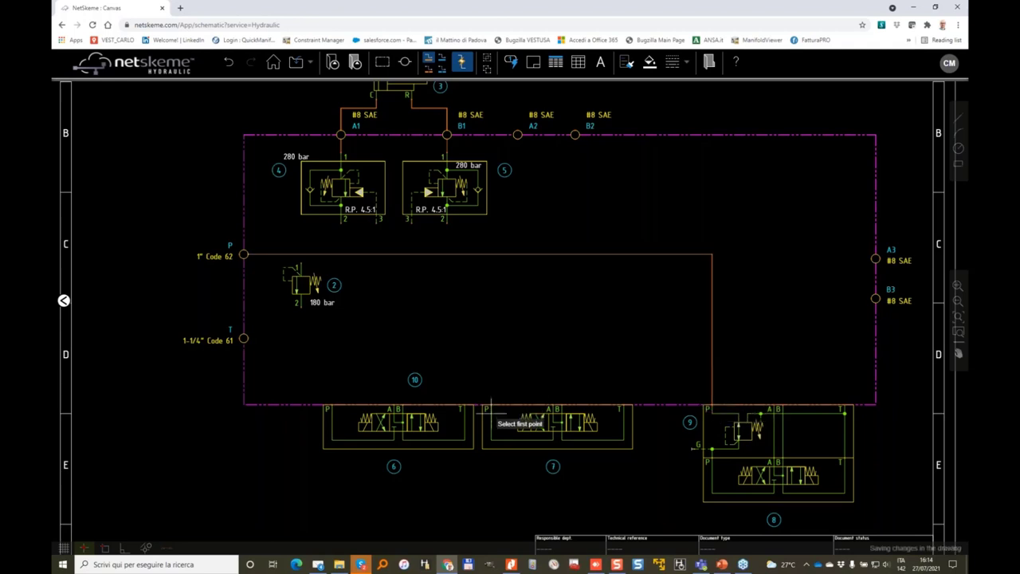
Branch the main pressure line to the P ports of valves 7 and 6 and to port 1 of relief valve 2
{"action": "left_click", "coordinate": [491, 254]}
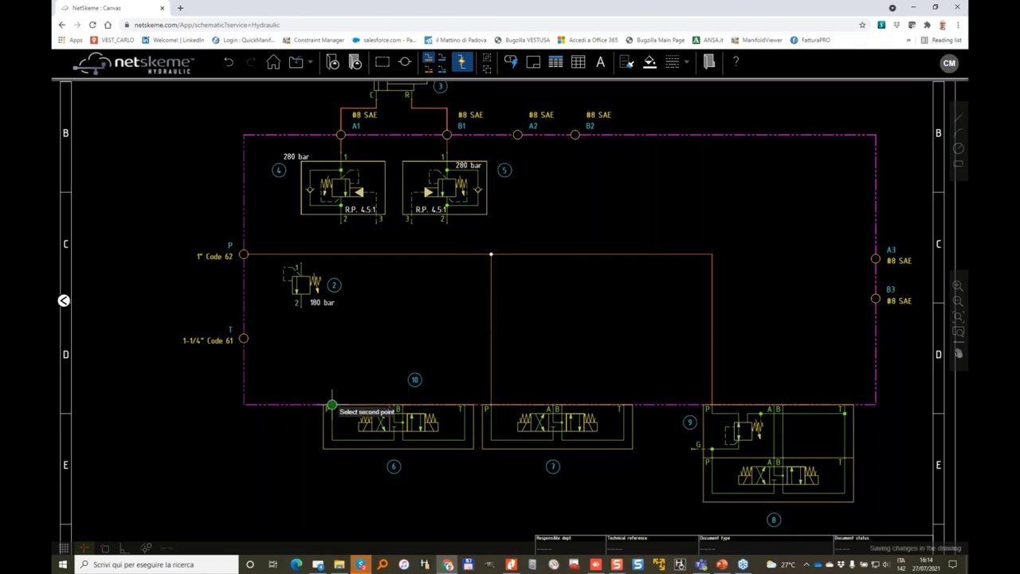
{"action": "left_click", "coordinate": [331, 254]}
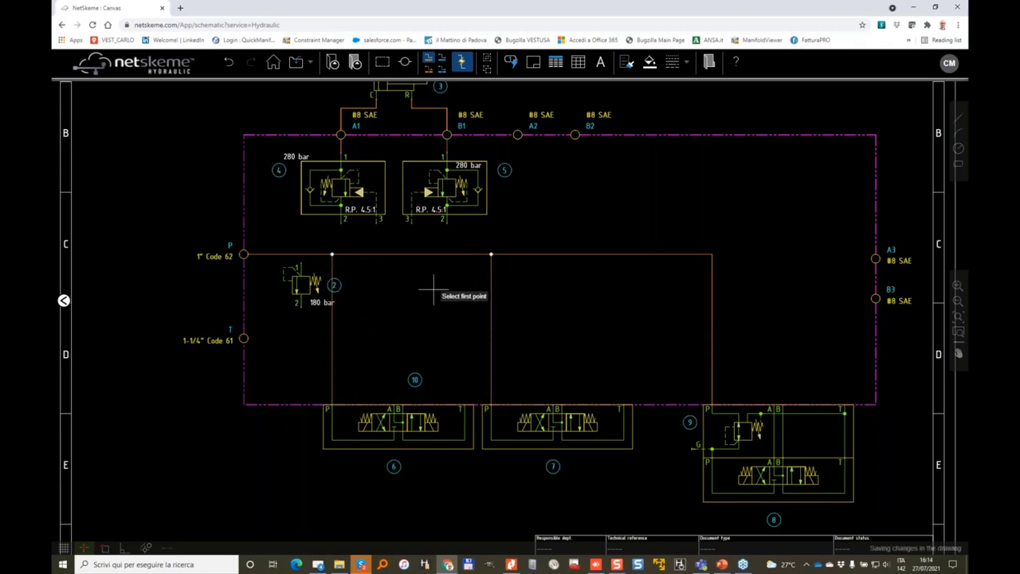
{"action": "left_click", "coordinate": [300, 255]}
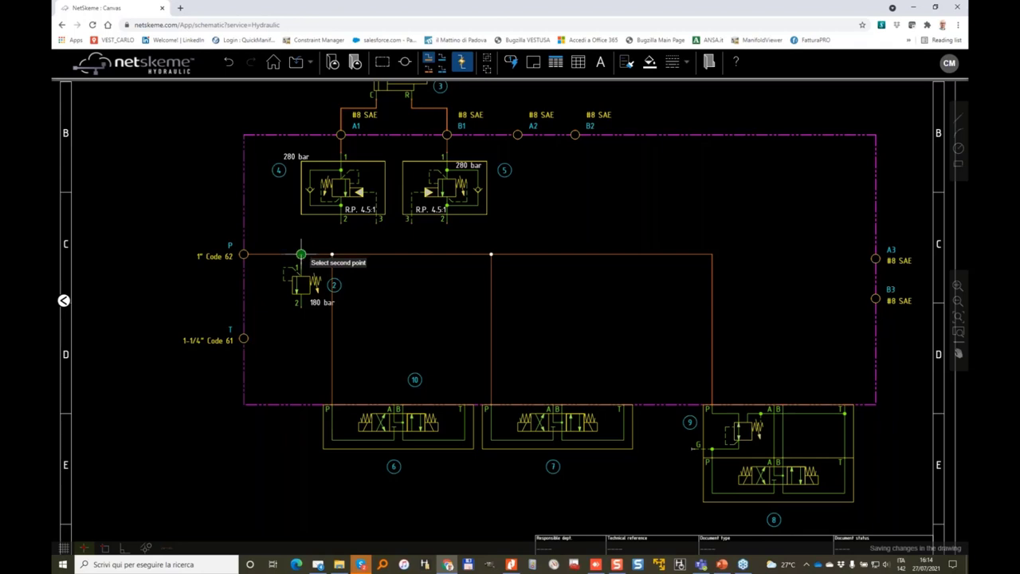
{"action": "scroll", "coordinate": [299, 263], "scroll_direction": "up", "scroll_amount": 3}
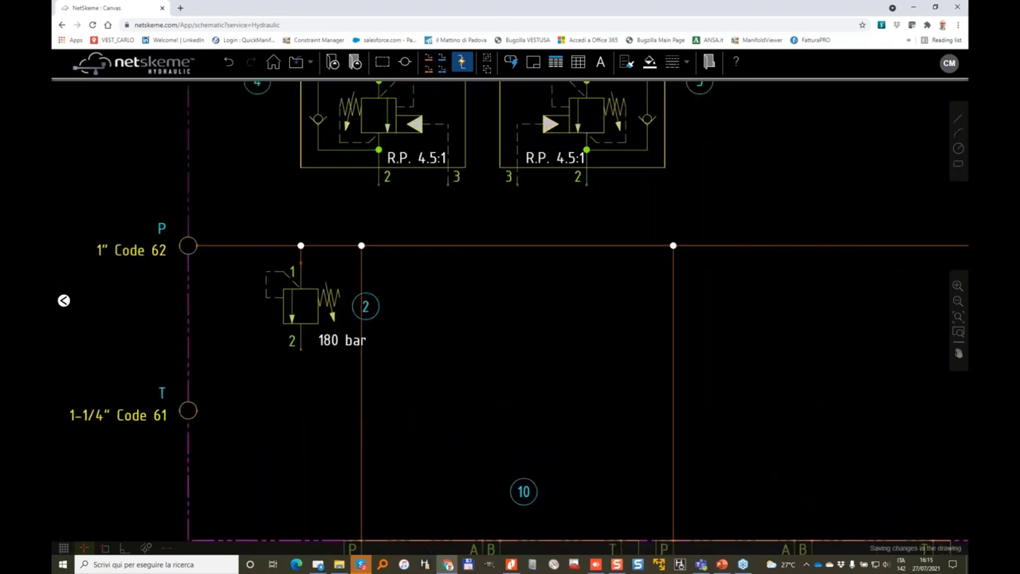
Move relief valve 2 toward the envelope's P port and place its 180 bar label just below the valve
{"action": "left_click_drag", "start_coordinate": [365, 306], "coordinate": [322, 306]}
{"action": "scroll", "coordinate": [257, 242], "scroll_direction": "up", "scroll_amount": 1}
{"action": "left_click", "coordinate": [359, 378]}
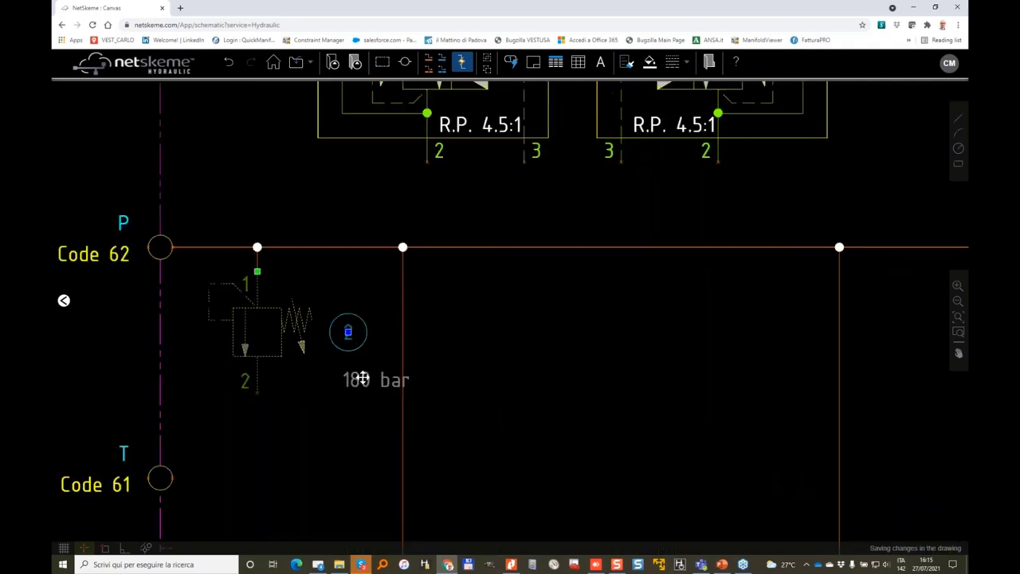
{"action": "left_click_drag", "start_coordinate": [342, 369], "coordinate": [269, 369]}
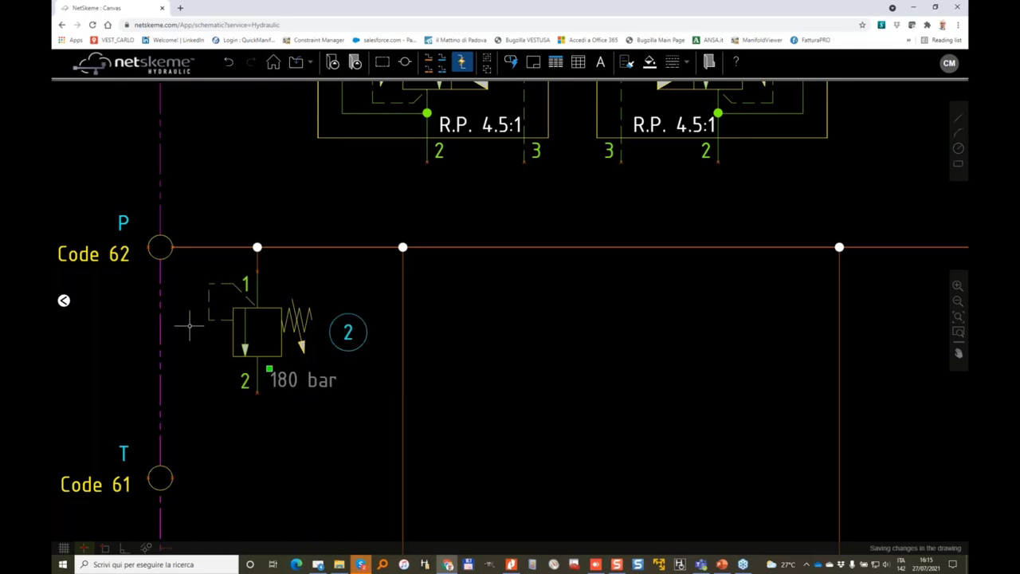
{"action": "scroll", "coordinate": [271, 339], "scroll_direction": "down", "scroll_amount": 1}
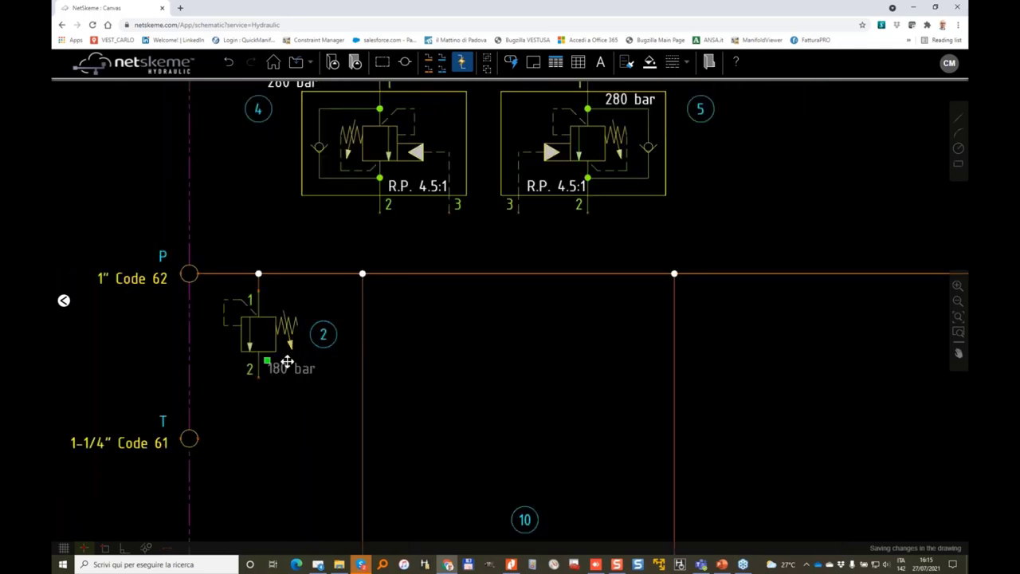
{"action": "scroll", "coordinate": [287, 360], "scroll_direction": "down", "scroll_amount": 1}
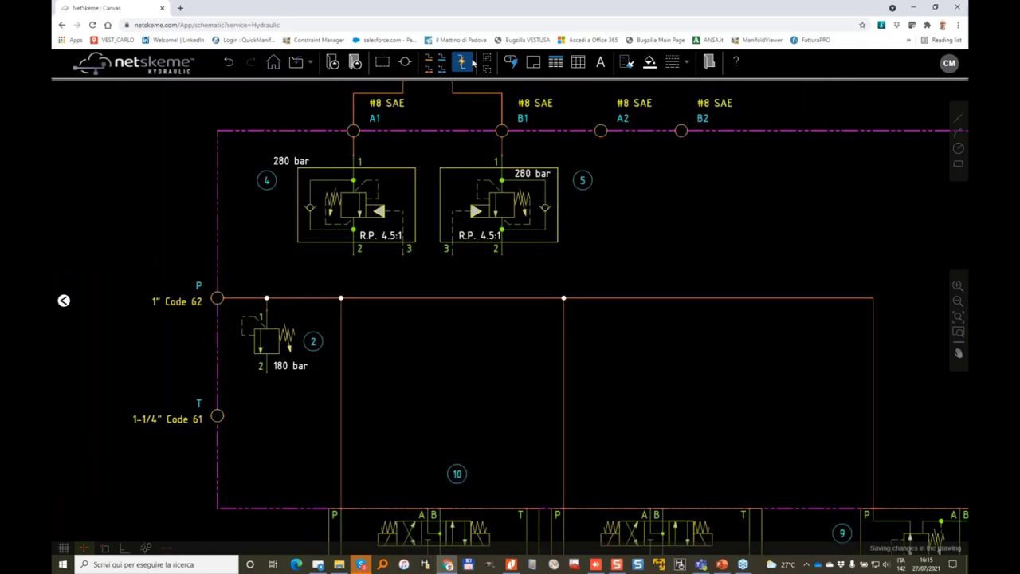
{"action": "left_click", "coordinate": [442, 63]}
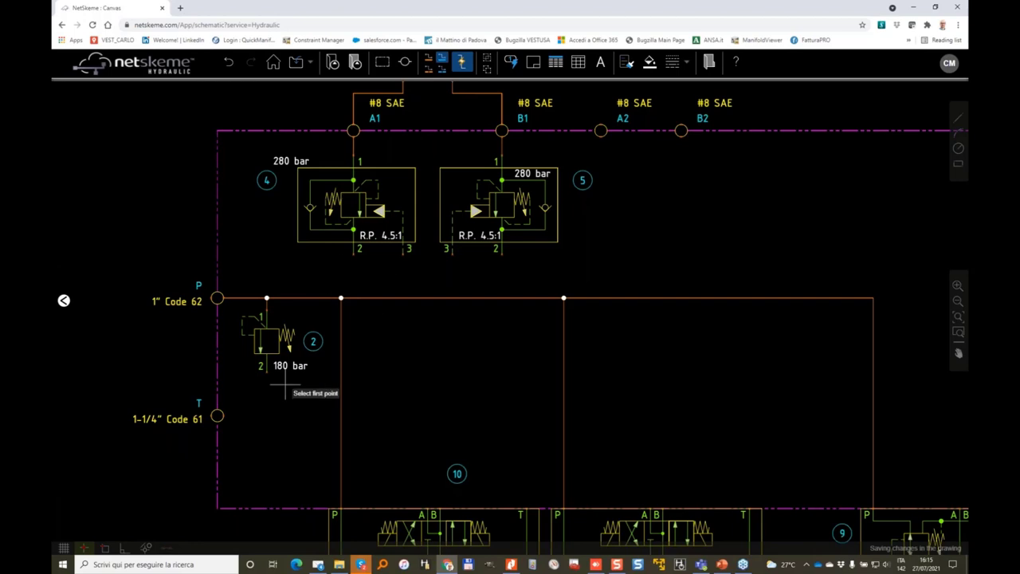
{"action": "left_click", "coordinate": [222, 415]}
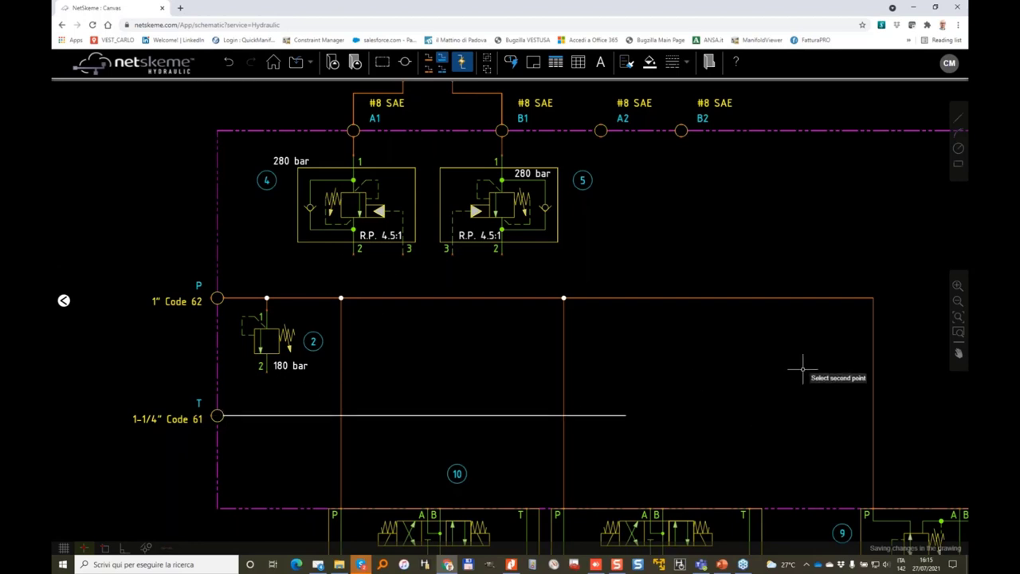
{"action": "scroll", "coordinate": [802, 369], "scroll_direction": "down", "scroll_amount": 2}
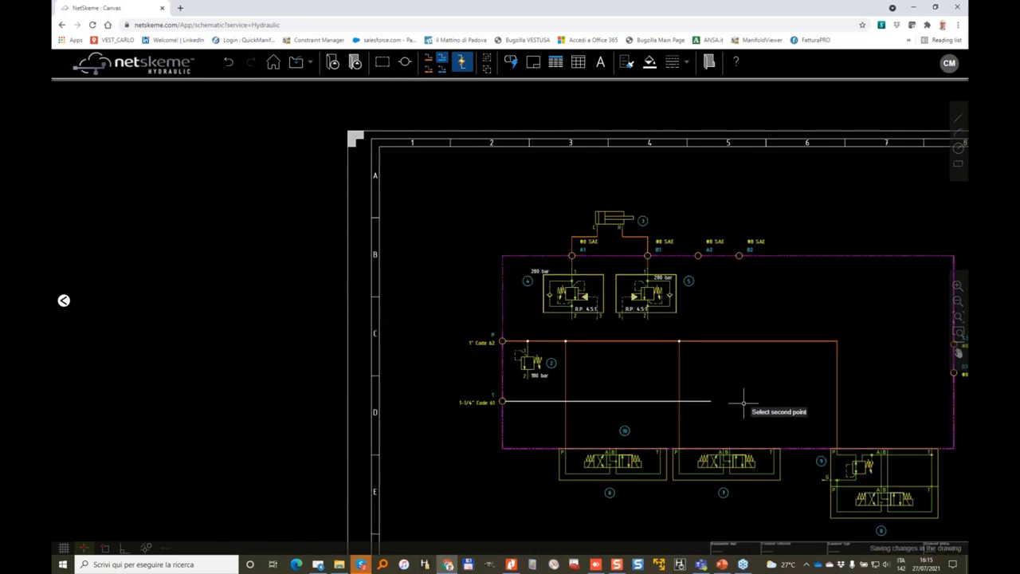
{"action": "key", "text": "Escape"}
Draw the main tank line from envelope port T to the T port of reducing valve 9
{"action": "left_click", "coordinate": [437, 64]}
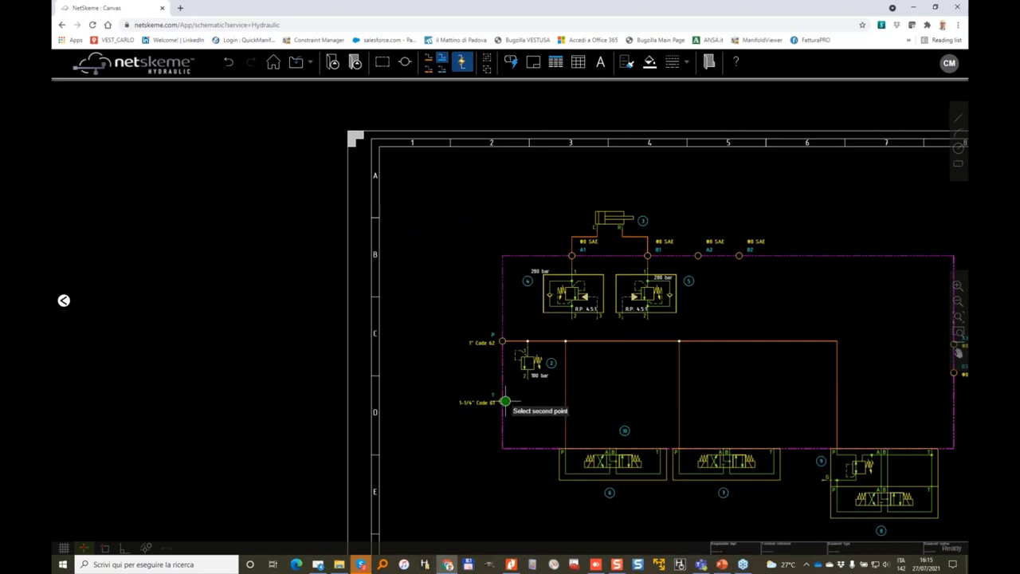
{"action": "left_click", "coordinate": [502, 402]}
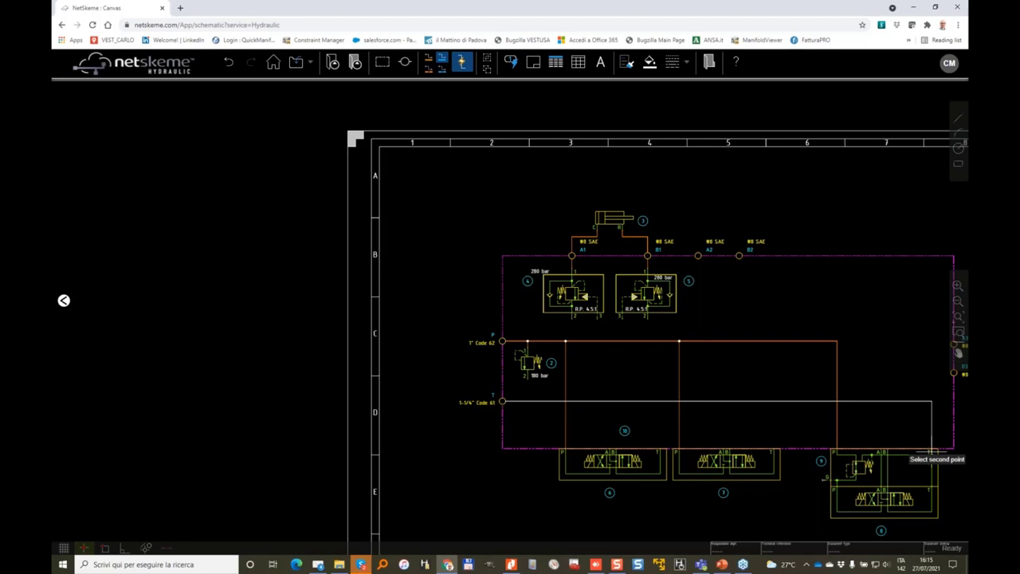
{"action": "left_click", "coordinate": [931, 451]}
{"action": "scroll", "coordinate": [886, 373], "scroll_direction": "up", "scroll_amount": 3}
{"action": "left_click_drag", "start_coordinate": [856, 342], "coordinate": [671, 306]}
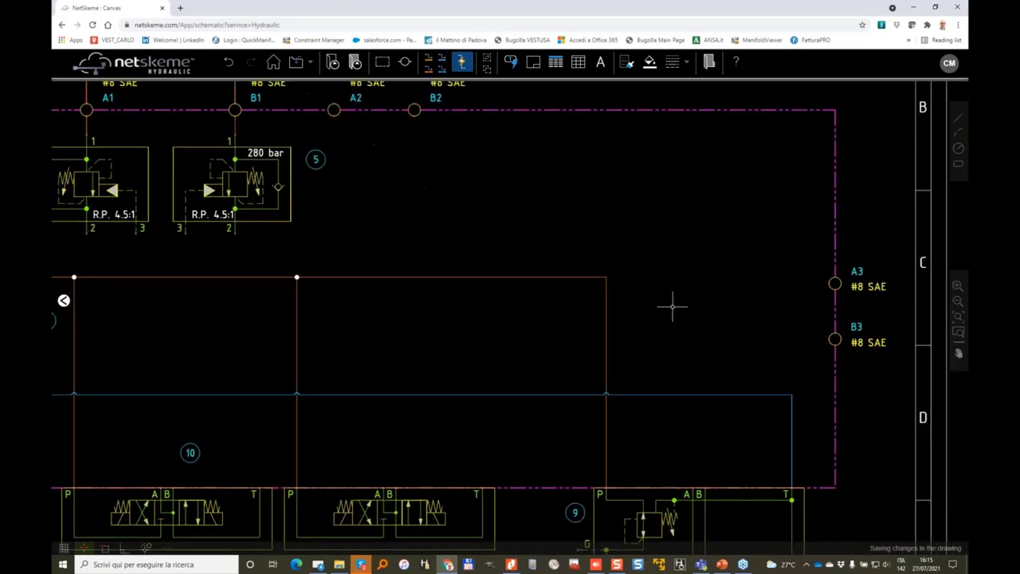
{"action": "scroll", "coordinate": [668, 302], "scroll_direction": "down", "scroll_amount": 2}
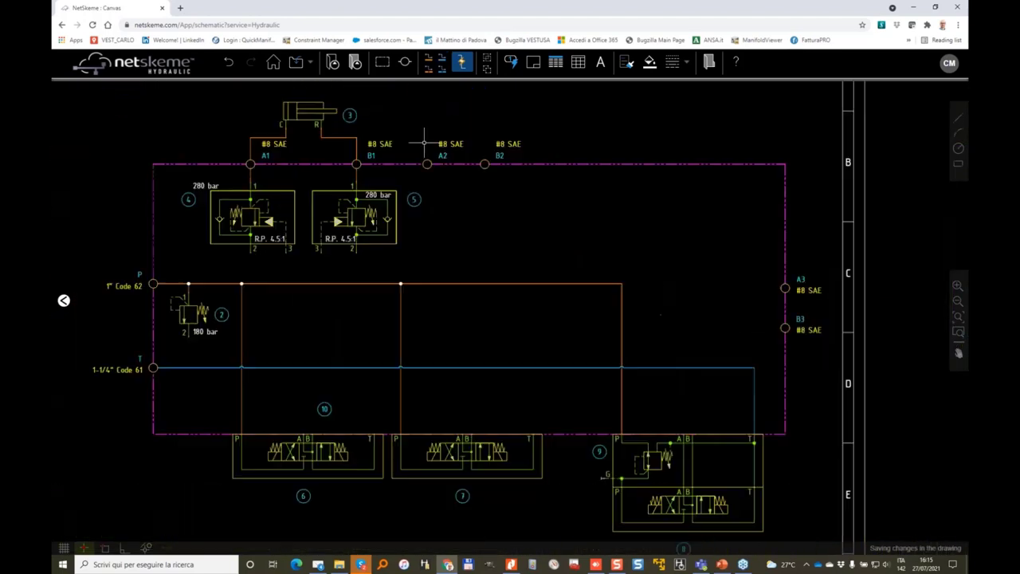
Draw a tank branch with several bends from the T port of valve 7 to the main tank line
{"action": "left_click", "coordinate": [443, 64]}
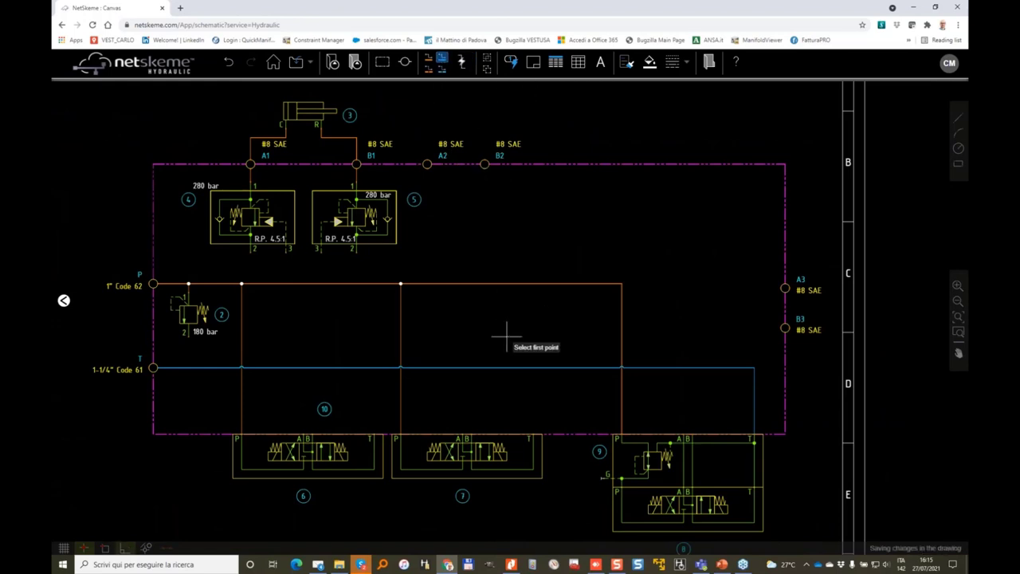
{"action": "left_click", "coordinate": [533, 434]}
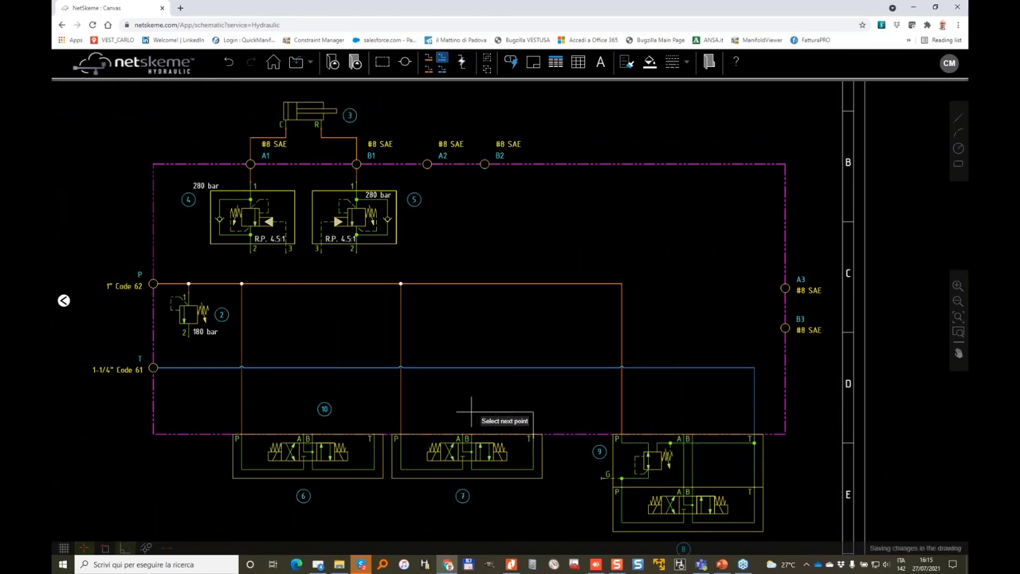
{"action": "left_click", "coordinate": [674, 212]}
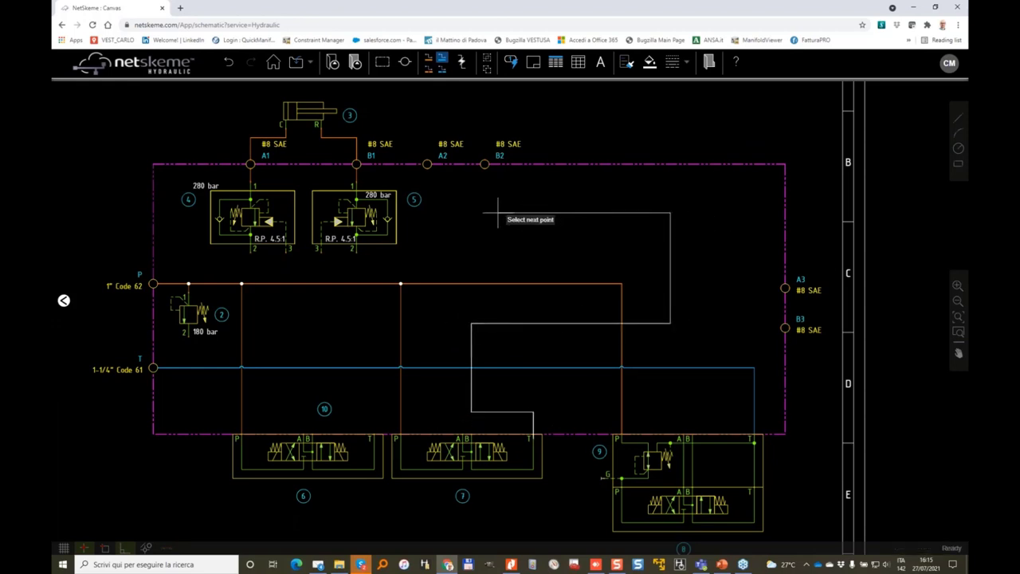
{"action": "left_click", "coordinate": [496, 212]}
{"action": "left_click", "coordinate": [497, 367]}
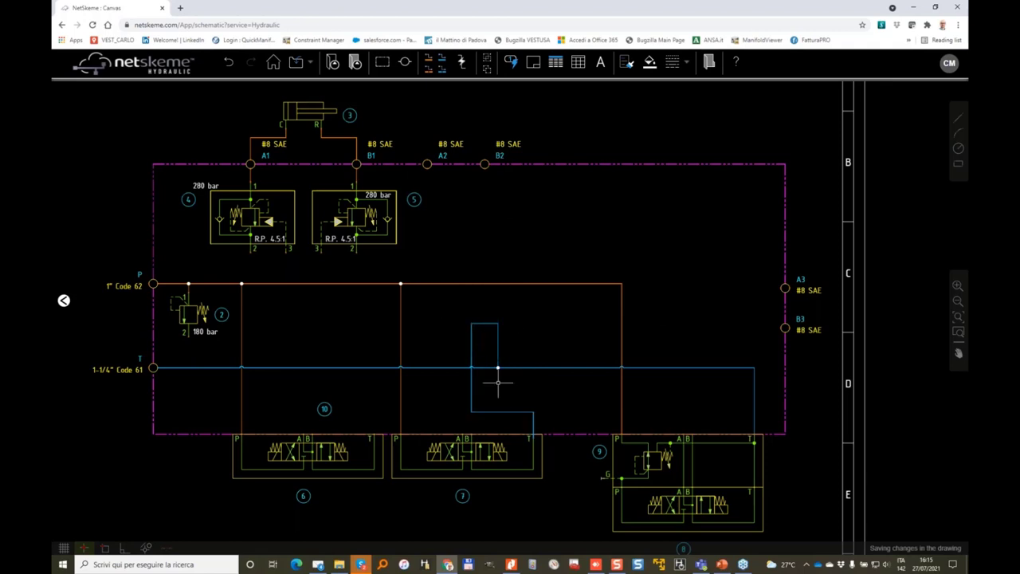
Remove the bends from valve 7's tank branch so it runs straight up from port T to the main tank line
{"action": "left_click", "coordinate": [492, 322]}
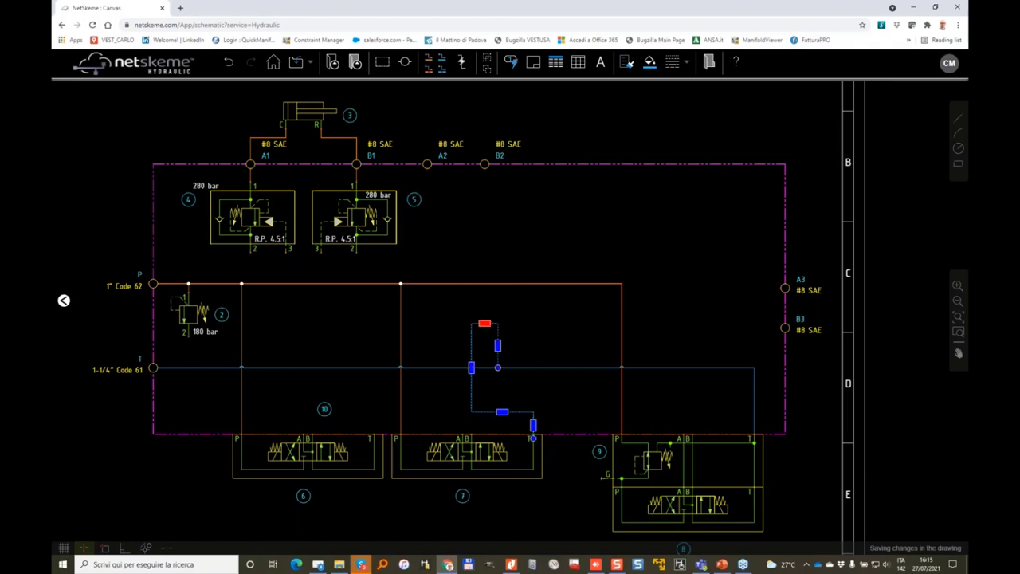
{"action": "left_click_drag", "start_coordinate": [471, 367], "coordinate": [471, 397]}
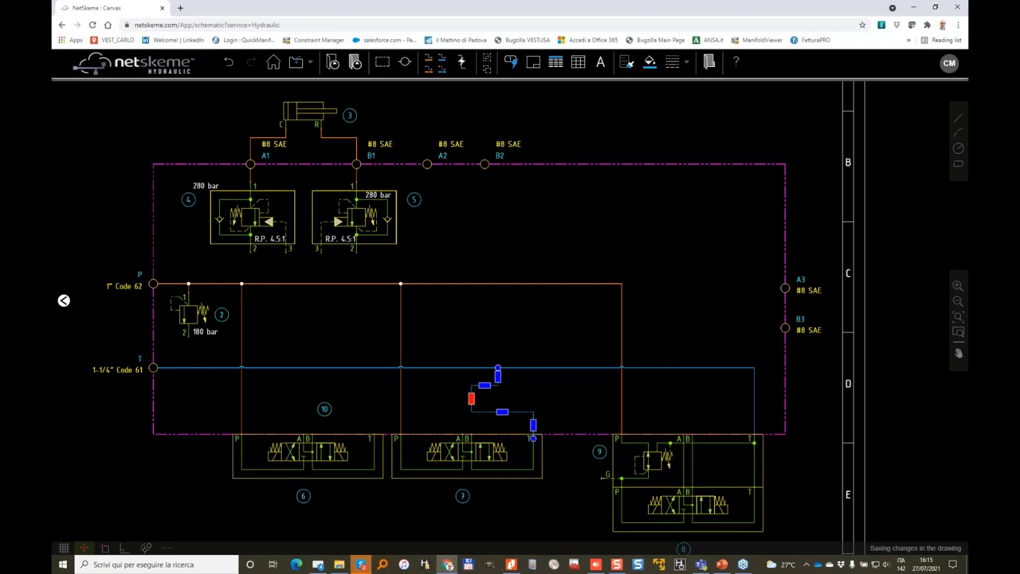
{"action": "left_click_drag", "start_coordinate": [533, 399], "coordinate": [533, 397]}
{"action": "left_click", "coordinate": [498, 375]}
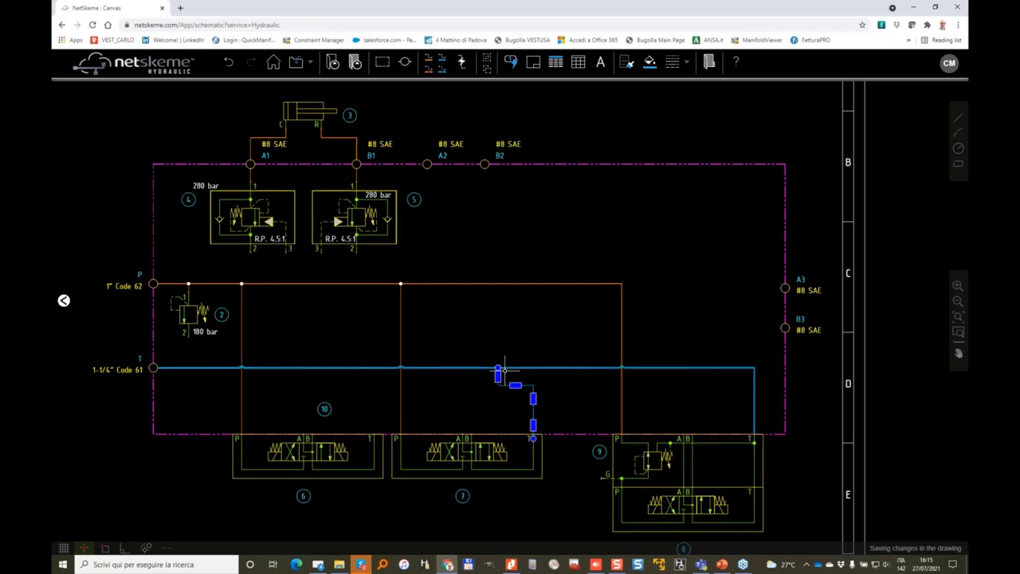
{"action": "scroll", "coordinate": [498, 371], "scroll_direction": "up", "scroll_amount": 3}
{"action": "left_click_drag", "start_coordinate": [491, 364], "coordinate": [560, 365]}
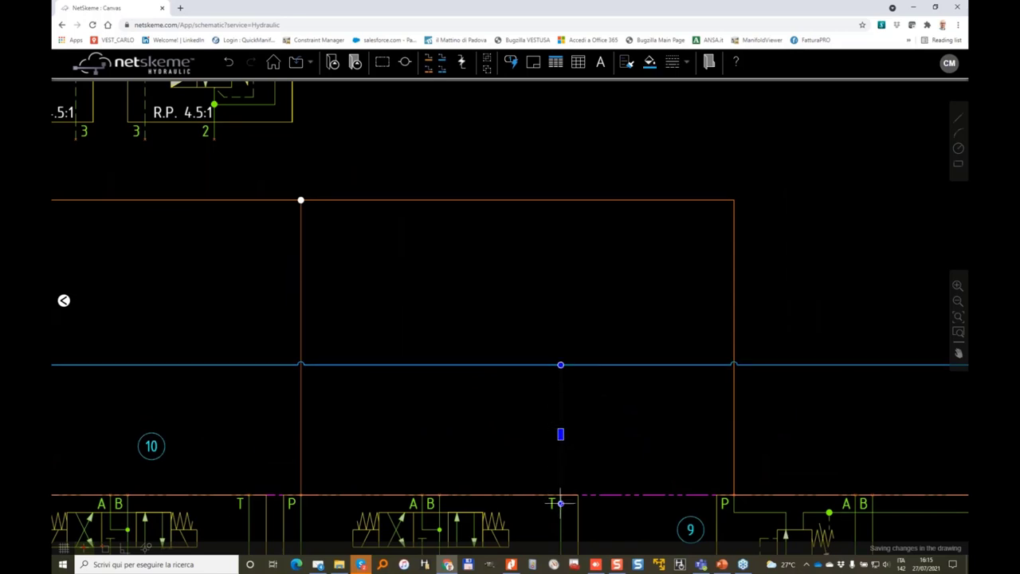
Reroute valve 7's tank branch through an offset bend and return it to a straight vertical line
{"action": "left_click", "coordinate": [571, 428]}
{"action": "left_click", "coordinate": [560, 420]}
{"action": "left_click_drag", "start_coordinate": [560, 428], "coordinate": [422, 430]}
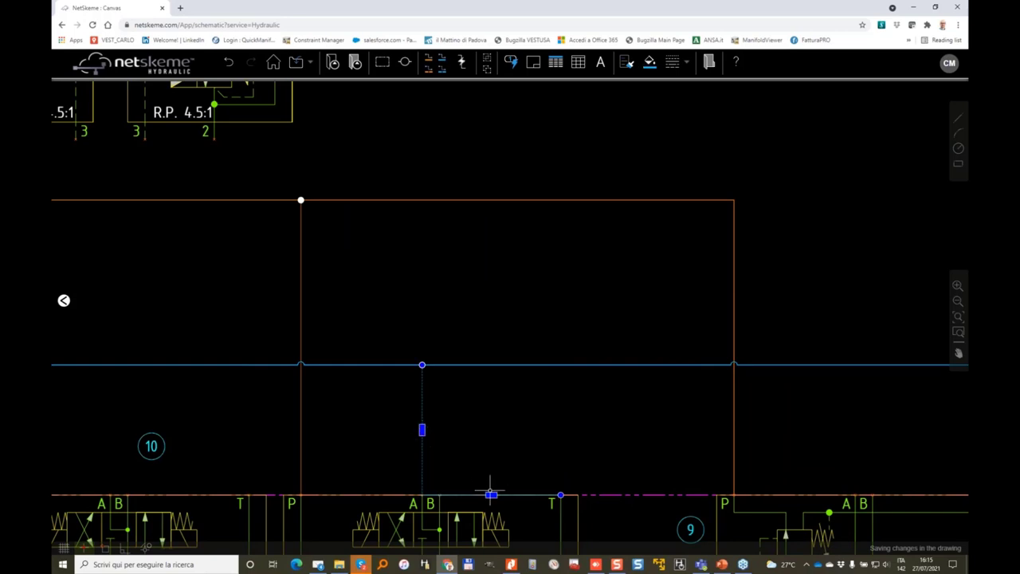
{"action": "left_click_drag", "start_coordinate": [491, 494], "coordinate": [492, 424]}
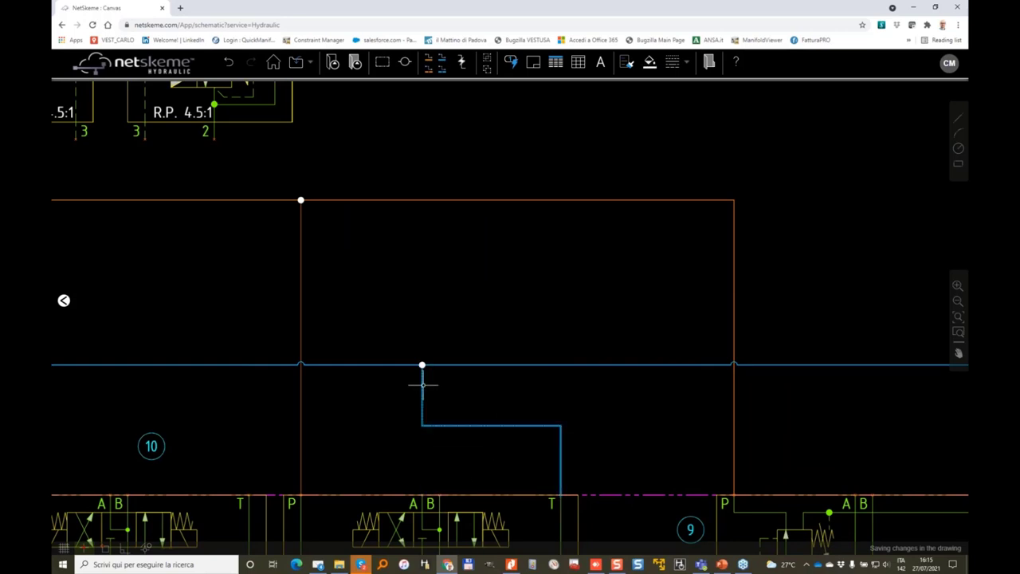
{"action": "left_click_drag", "start_coordinate": [422, 394], "coordinate": [560, 364]}
{"action": "scroll", "coordinate": [426, 369], "scroll_direction": "down", "scroll_amount": 2}
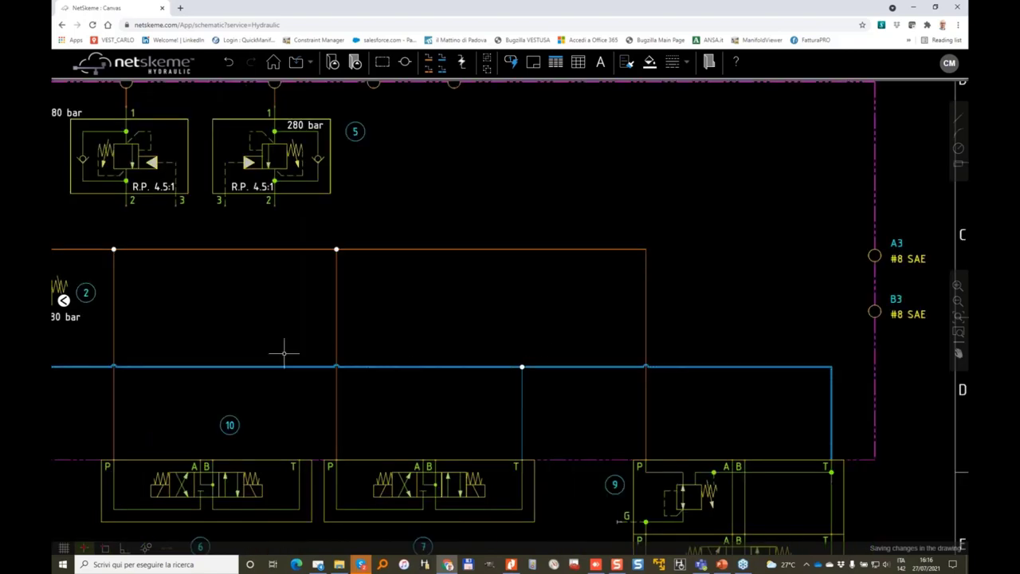
Connect valve 6's T port to the main tank line and its A port to port 2 of valve 4
{"action": "left_click", "coordinate": [283, 353]}
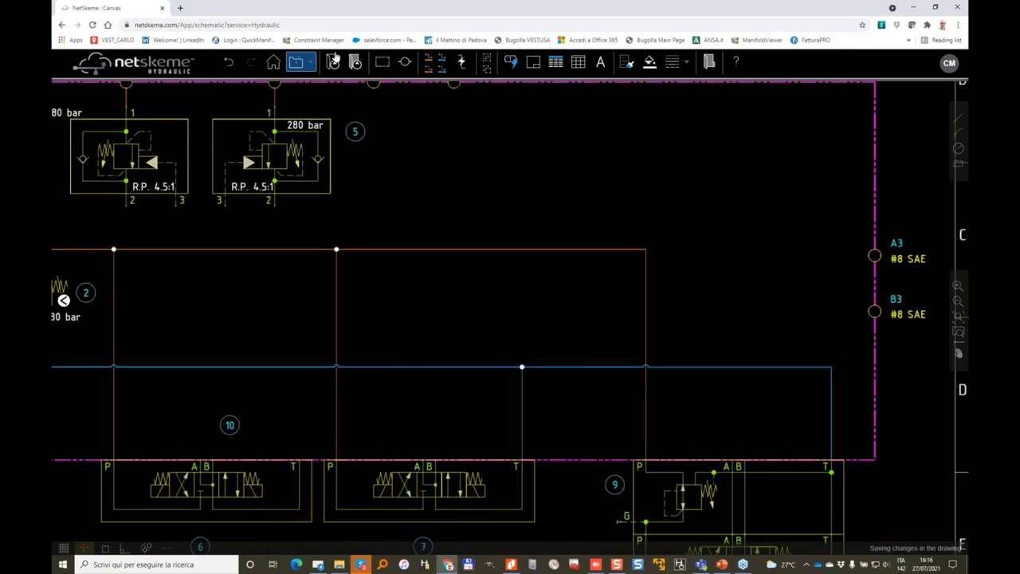
{"action": "left_click", "coordinate": [442, 63]}
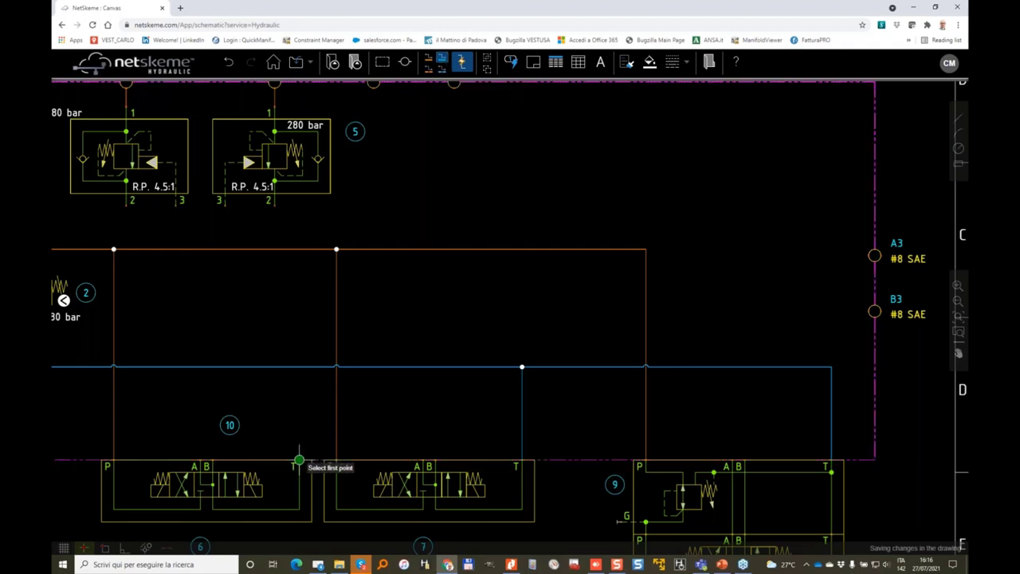
{"action": "left_click", "coordinate": [299, 461]}
{"action": "left_click", "coordinate": [298, 366]}
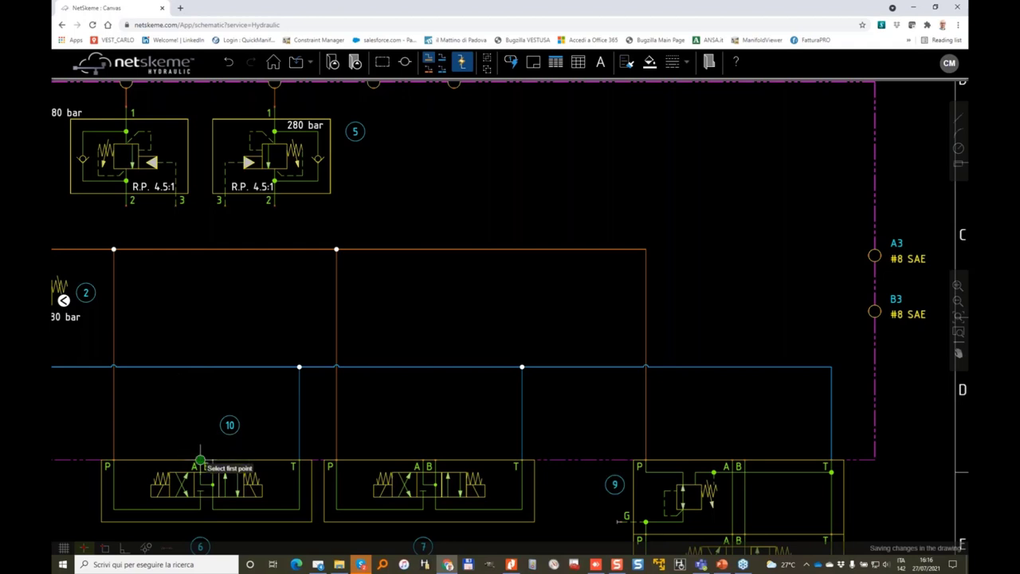
{"action": "left_click", "coordinate": [126, 206]}
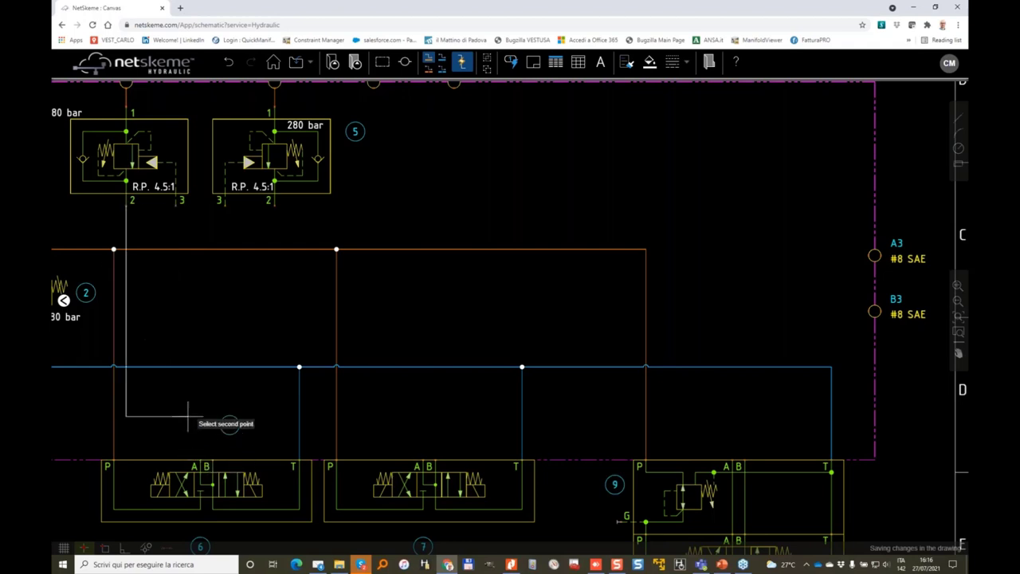
{"action": "left_click", "coordinate": [200, 461]}
Try routing a working line between valve 6's B port and port 2 of valve 5, and delete it
{"action": "left_click", "coordinate": [274, 204]}
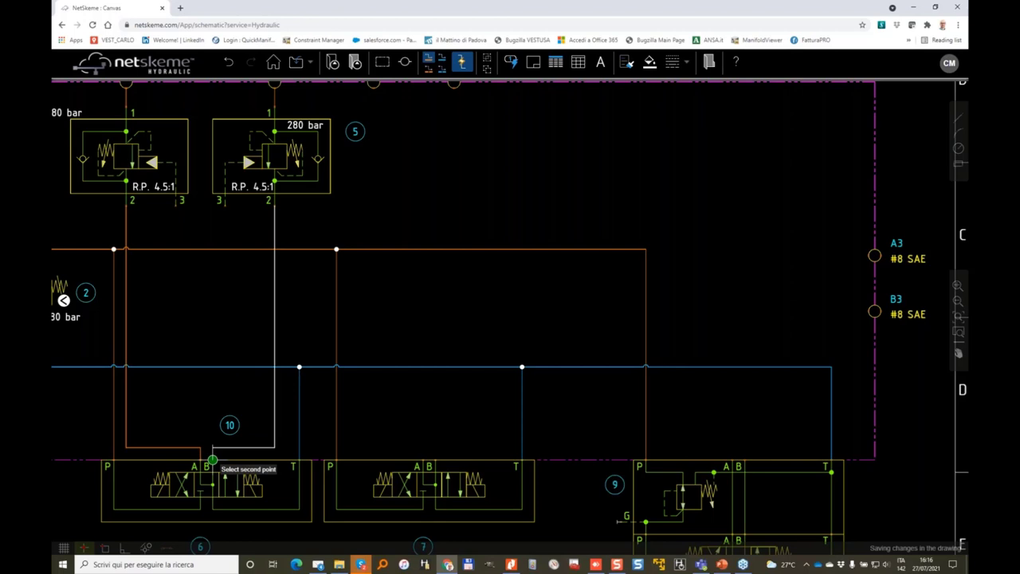
{"action": "key", "text": "Escape"}
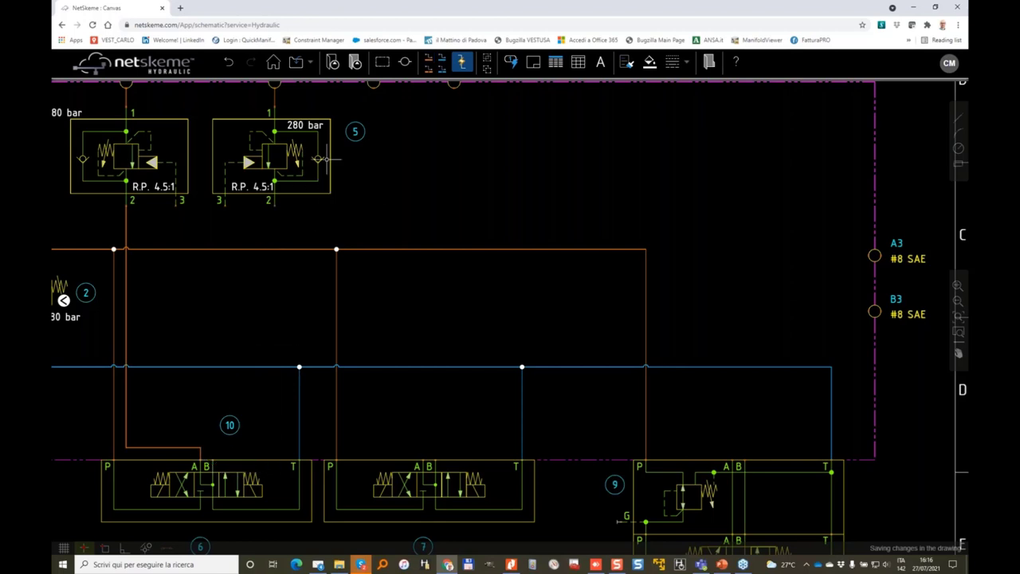
{"action": "left_click", "coordinate": [427, 58]}
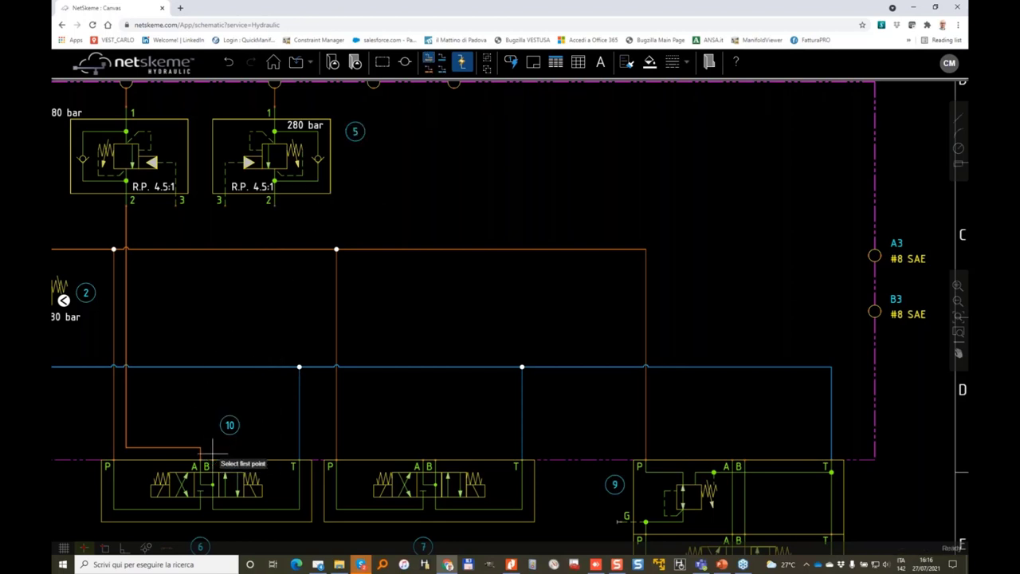
{"action": "left_click", "coordinate": [218, 366]}
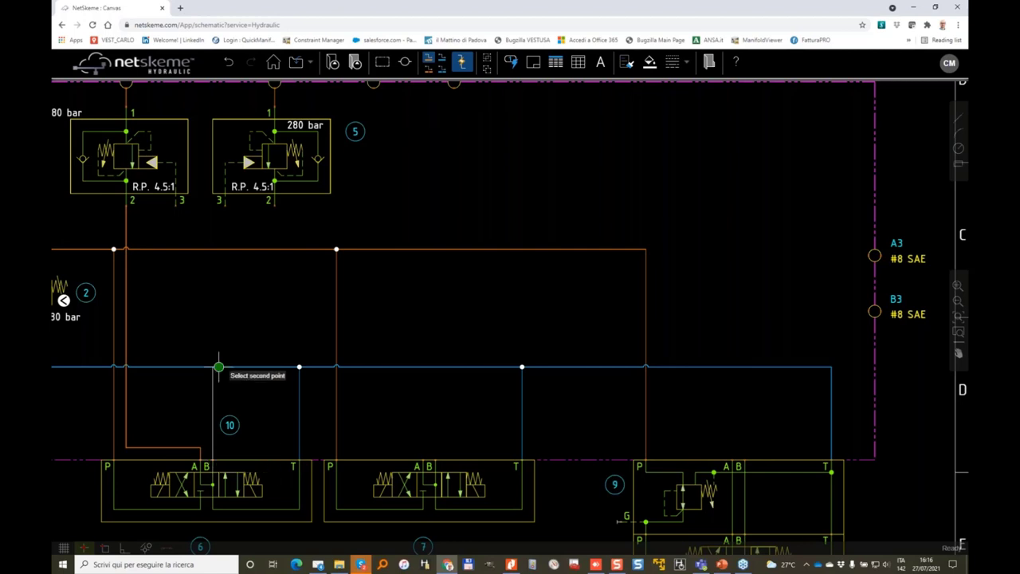
{"action": "left_click", "coordinate": [274, 205]}
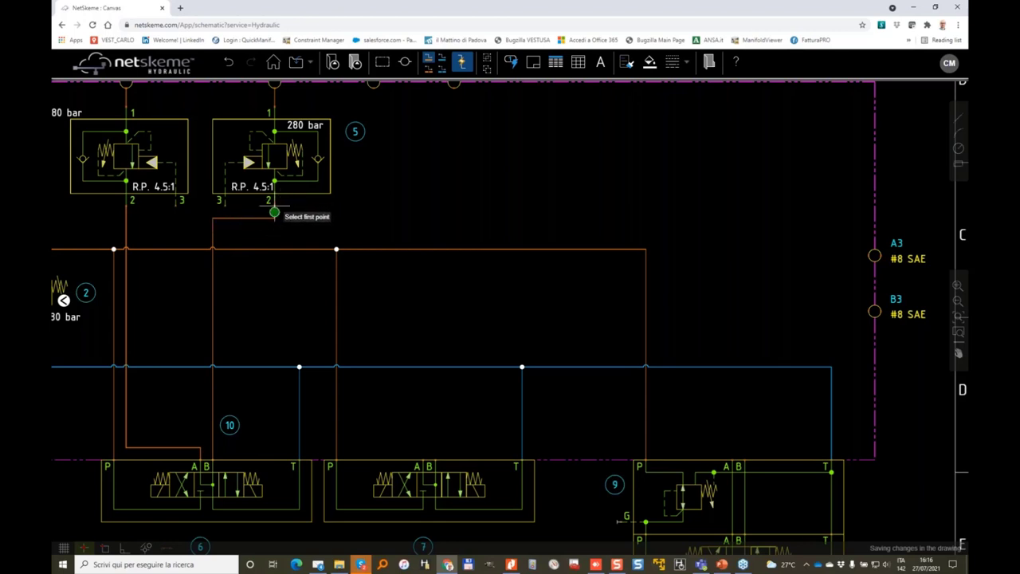
{"action": "left_click", "coordinate": [262, 218]}
{"action": "key", "text": "Delete"}
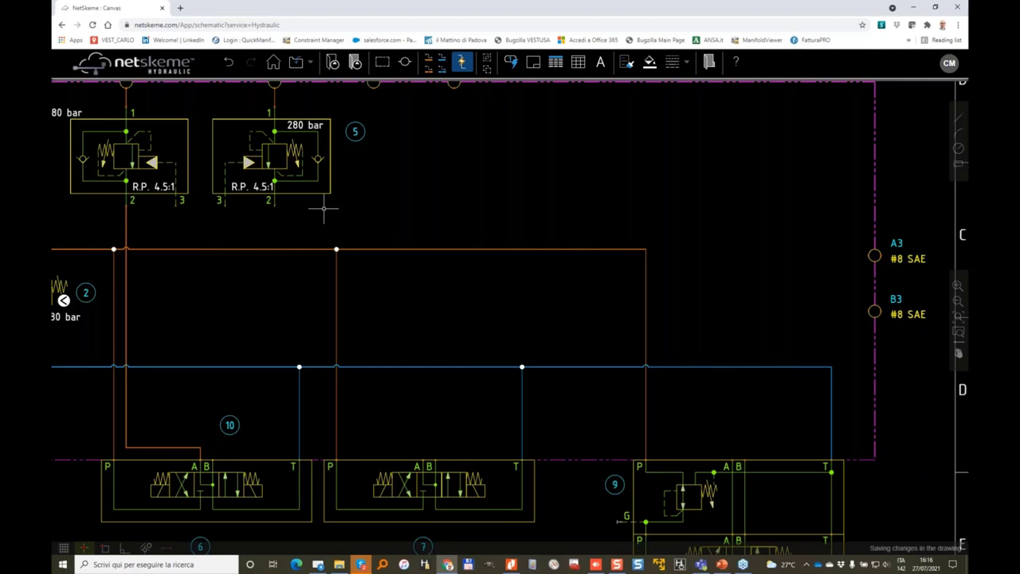
Draw a working line from port 2 of valve 5 down to the B port of valve 6
{"action": "left_click", "coordinate": [275, 200]}
{"action": "left_click", "coordinate": [207, 464]}
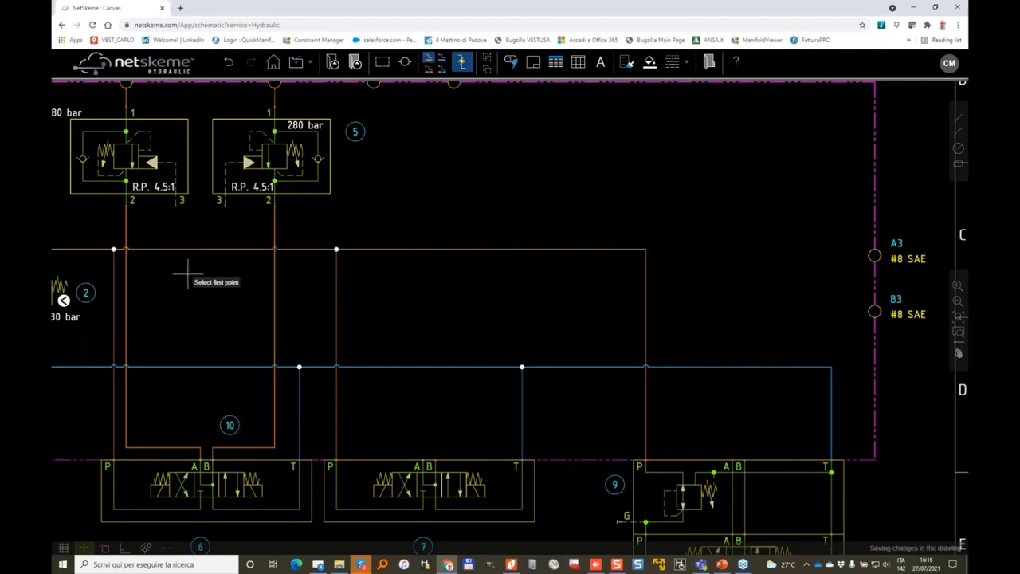
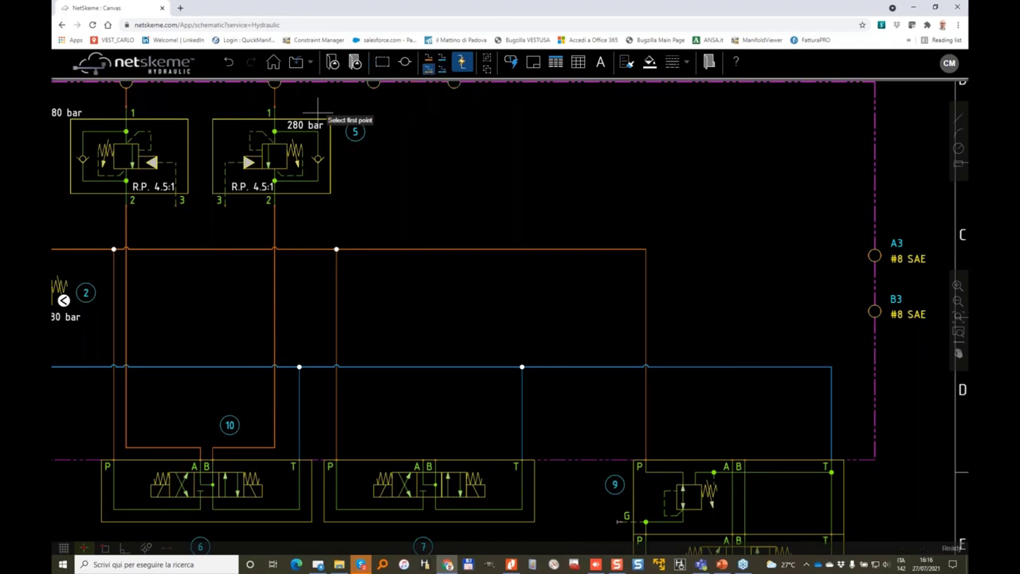
Draw a pilot line from port 3 of valve 4 to the working line below port 2 of valve 5
{"action": "left_click", "coordinate": [433, 70]}
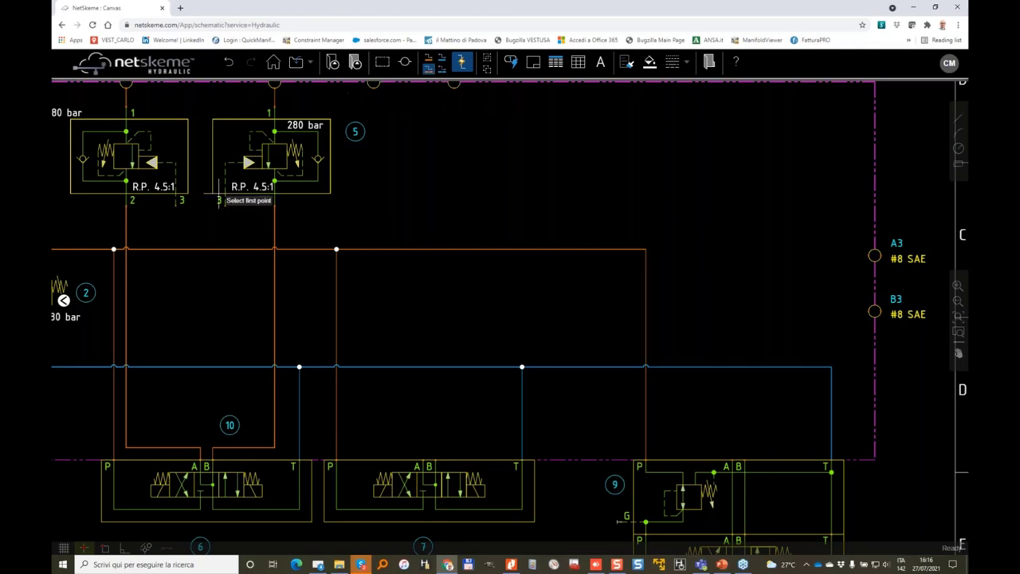
{"action": "left_click", "coordinate": [175, 206]}
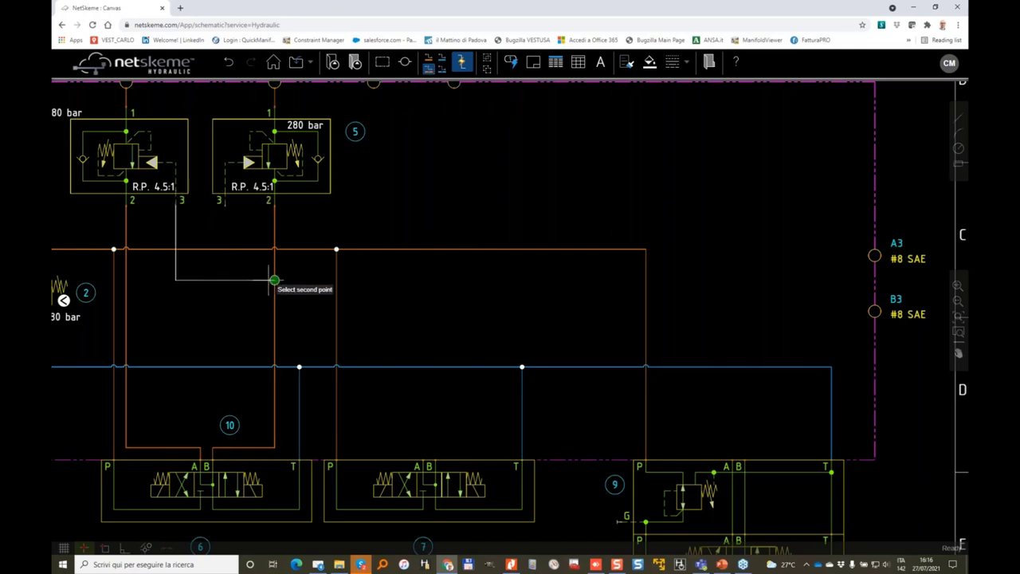
Cross-connect the pilot lines, joining port 3 of valve 4 to valve 5's port 2 line and port 3 of valve 5 to valve 4's port 2 line
{"action": "left_click", "coordinate": [274, 281]}
{"action": "left_click", "coordinate": [224, 203]}
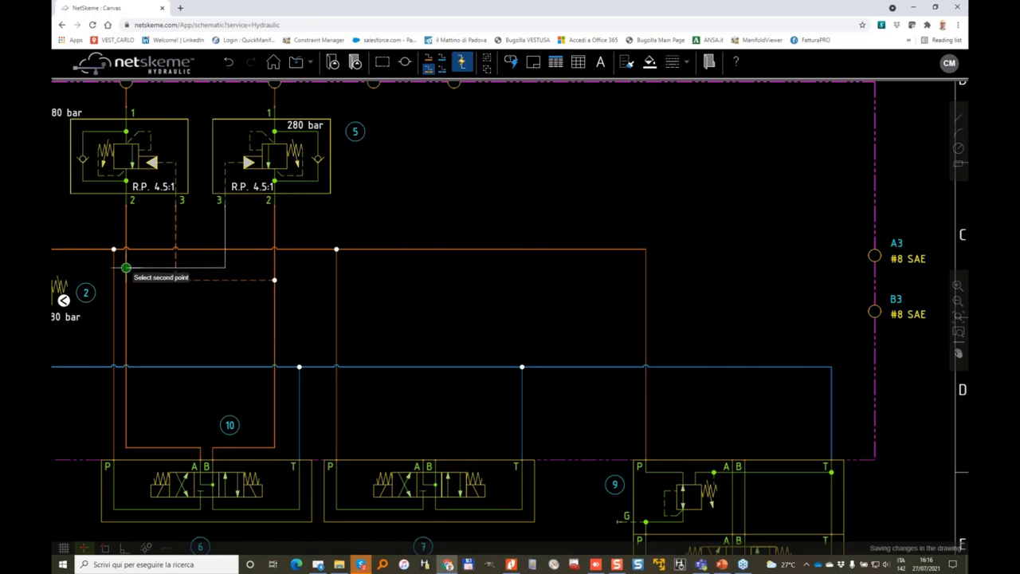
{"action": "left_click", "coordinate": [126, 268]}
Reroute both lines from valves 4 and 5 to valve 6, moving their horizontal segments up to just below the pilot line junctions
{"action": "left_click", "coordinate": [243, 447]}
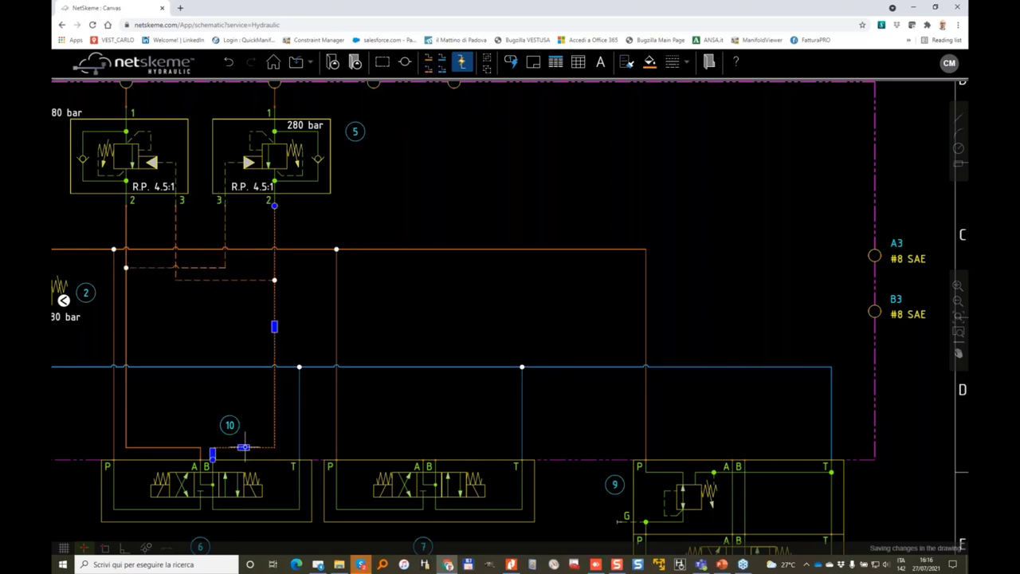
{"action": "left_click_drag", "start_coordinate": [243, 447], "coordinate": [249, 299]}
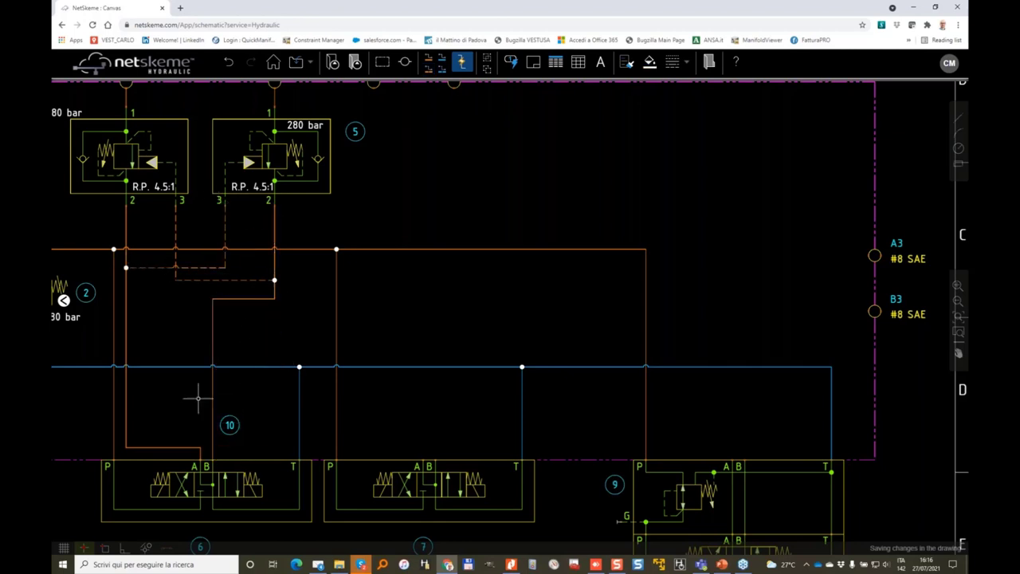
{"action": "left_click", "coordinate": [164, 447]}
{"action": "left_click_drag", "start_coordinate": [163, 447], "coordinate": [169, 299]}
Connect manifold ports A2 and B2 to ports A and B of valve 7
{"action": "scroll", "coordinate": [319, 252], "scroll_direction": "down", "scroll_amount": 2}
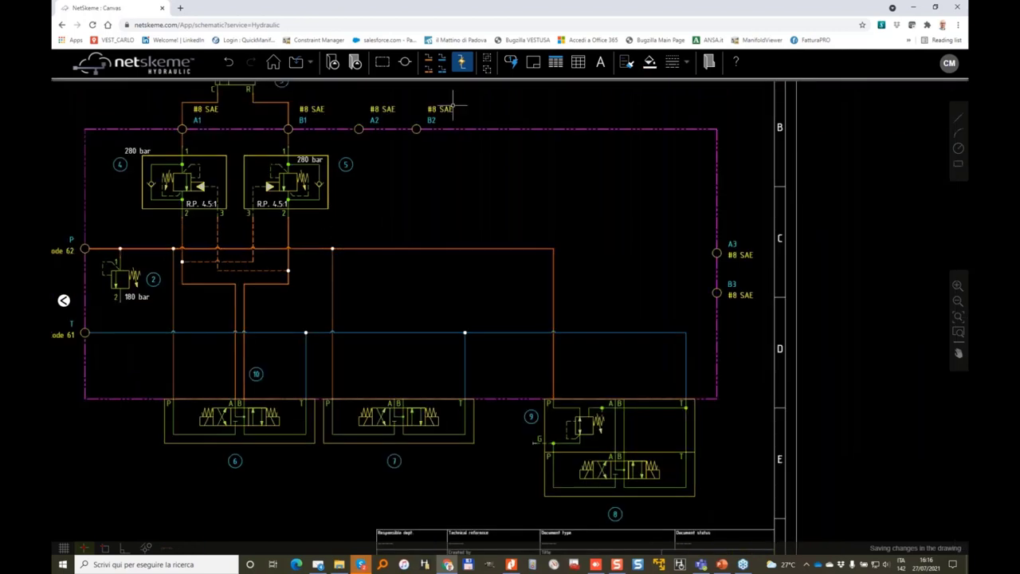
{"action": "left_click", "coordinate": [428, 62]}
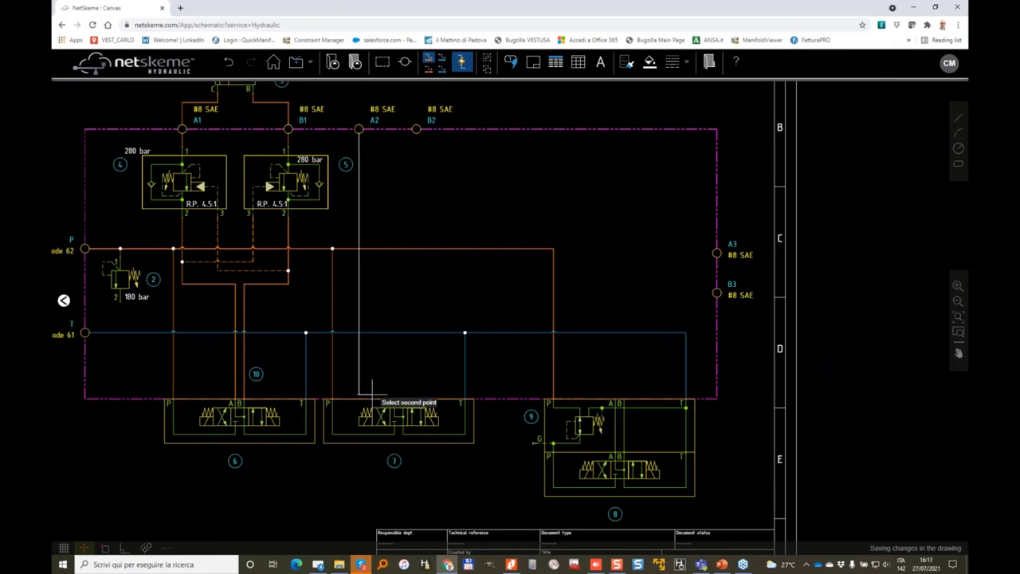
{"action": "left_click", "coordinate": [393, 400]}
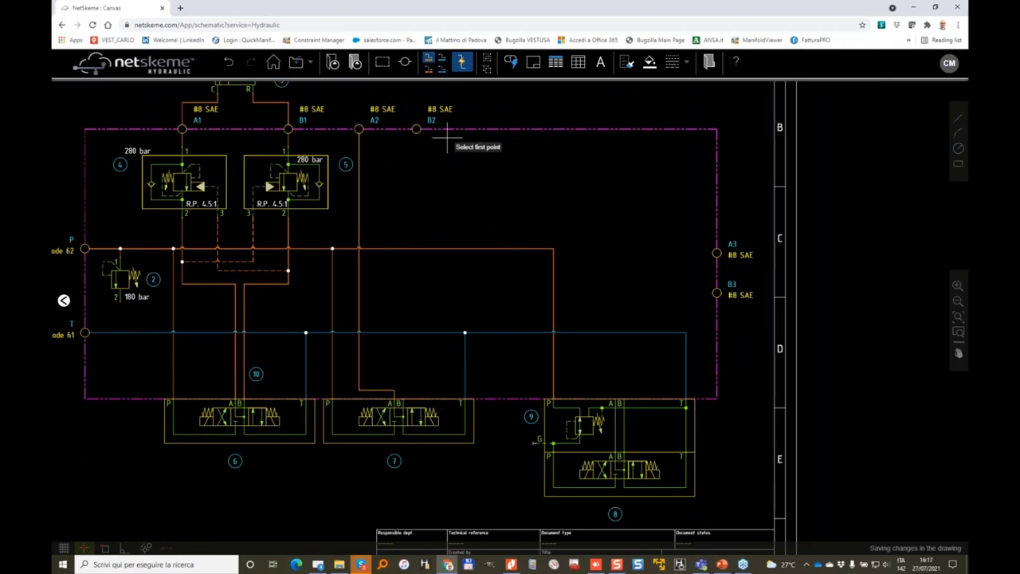
{"action": "left_click", "coordinate": [416, 128]}
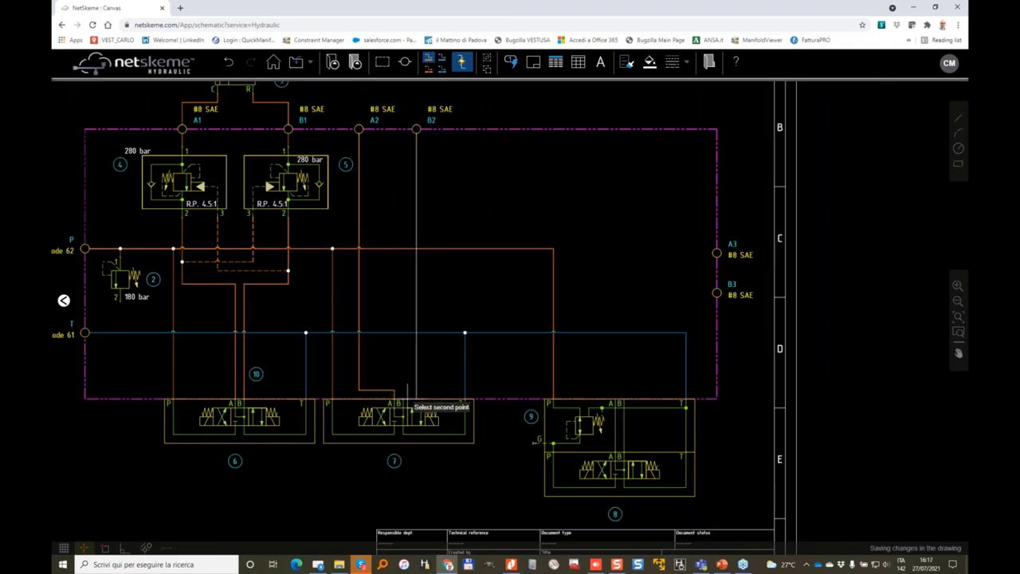
{"action": "left_click", "coordinate": [398, 400]}
{"action": "key", "text": "Escape"}
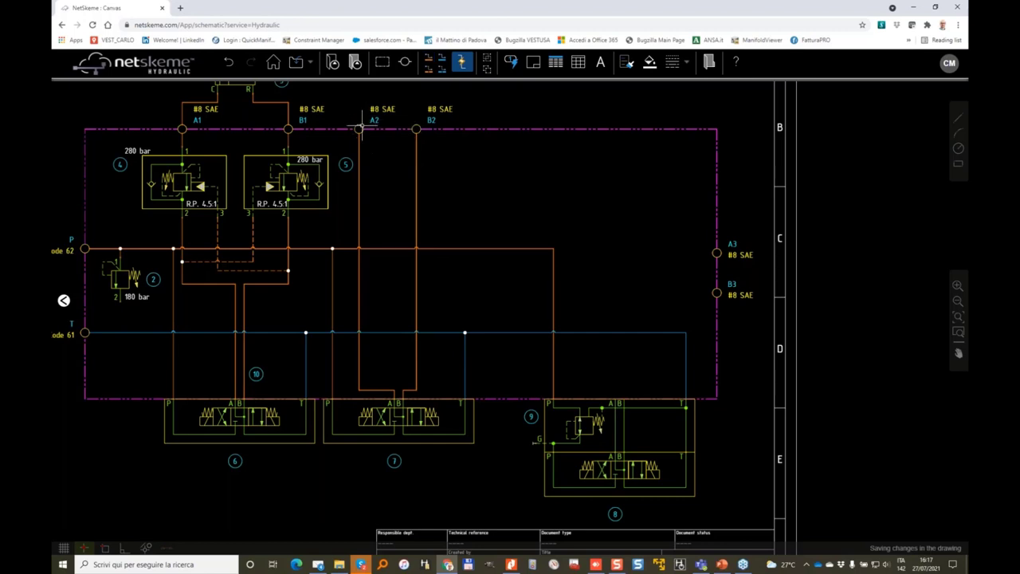
Nudge manifold port A2 along the boundary closer to port B2
{"action": "key", "text": "Right"}
{"action": "key", "text": "Right"}
{"action": "key", "text": "Right"}
{"action": "key", "text": "Right"}
{"action": "key", "text": "Right"}
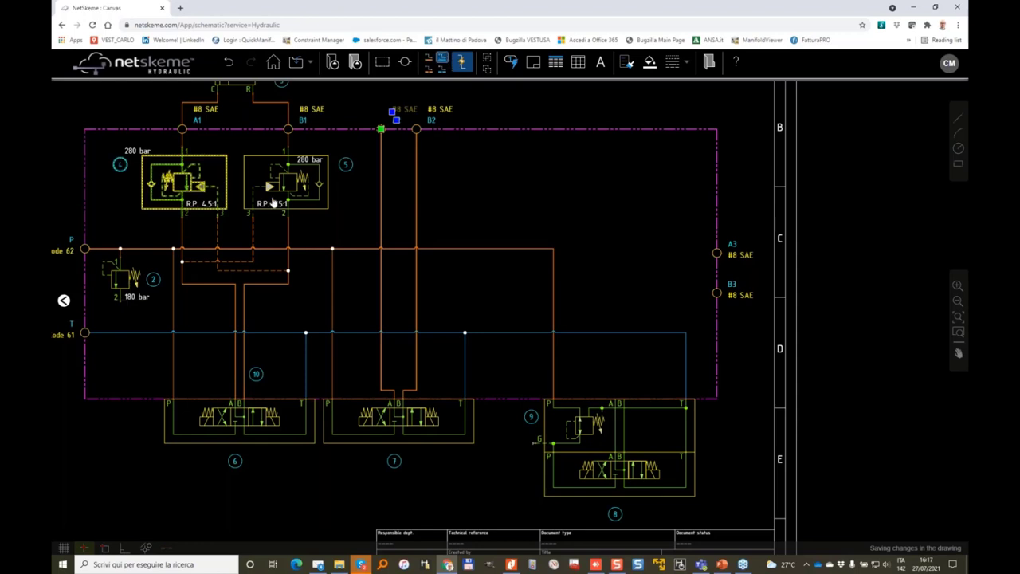
Connect port 2 of relief valve 2 to the T line, and ports A and B of valve 9 to manifold ports A3 and B3
{"action": "left_click", "coordinate": [119, 302]}
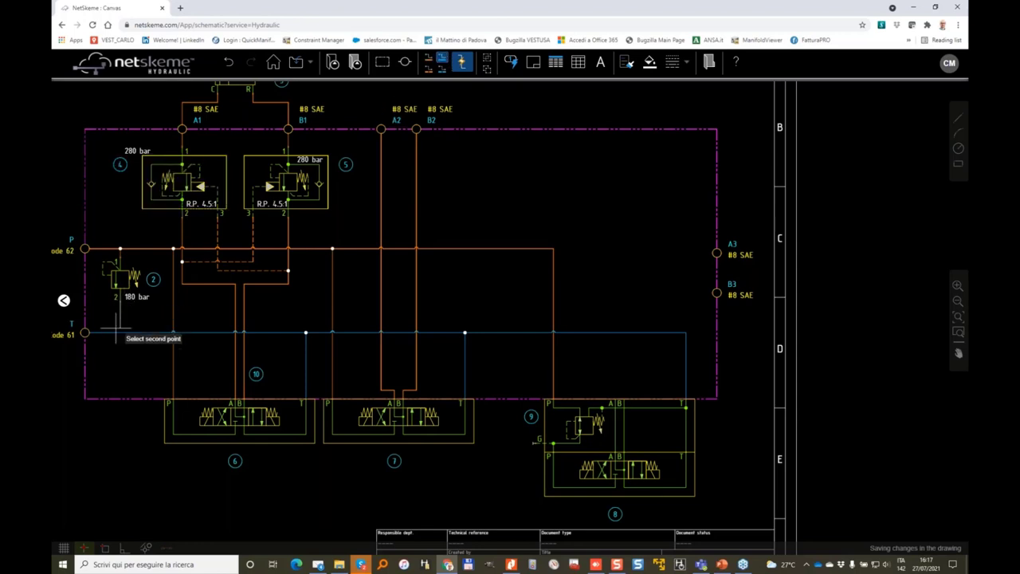
{"action": "left_click", "coordinate": [119, 332]}
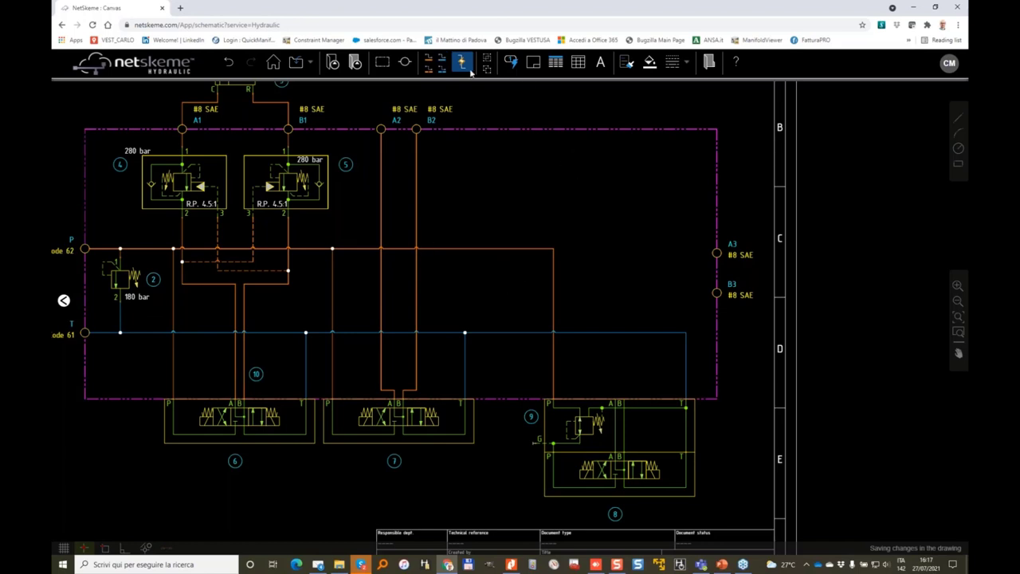
{"action": "left_click", "coordinate": [434, 61]}
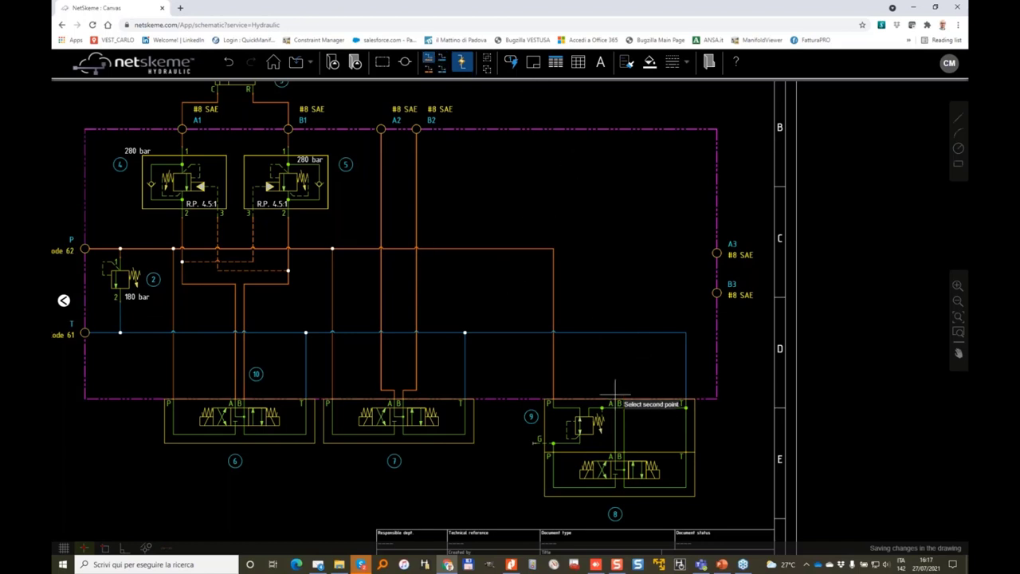
{"action": "left_click", "coordinate": [615, 403]}
{"action": "left_click", "coordinate": [717, 253]}
{"action": "left_click", "coordinate": [623, 398]}
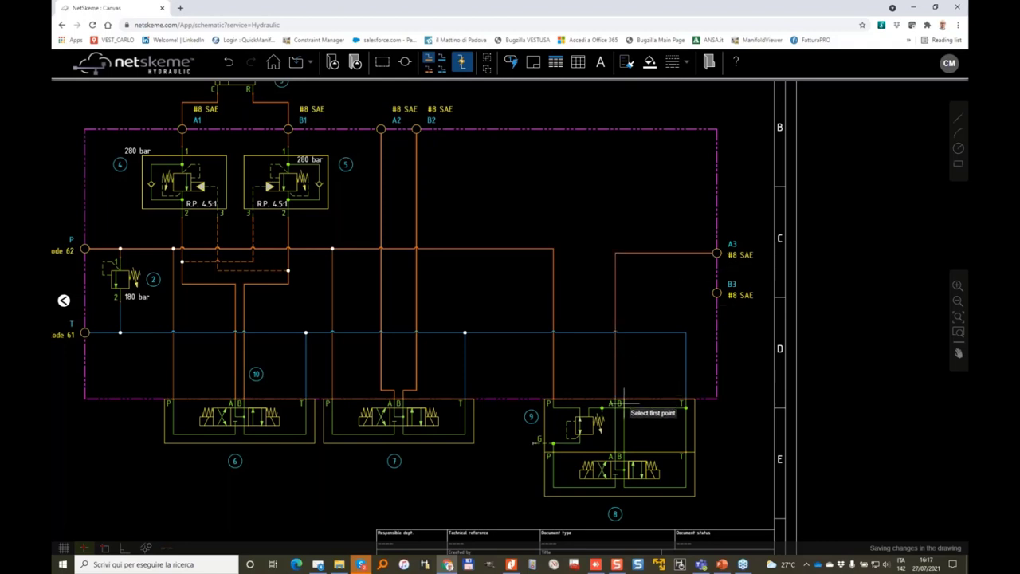
{"action": "left_click", "coordinate": [716, 293]}
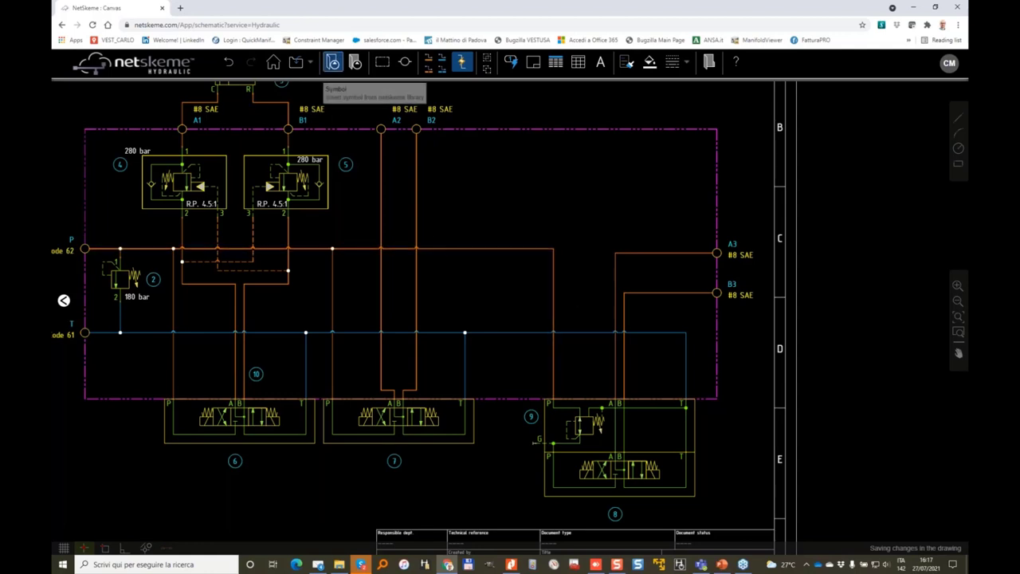
Open the symbol library, pin it, and show the Orifice symbols under Flow Control and Shut Off Valve
{"action": "left_click", "coordinate": [332, 63]}
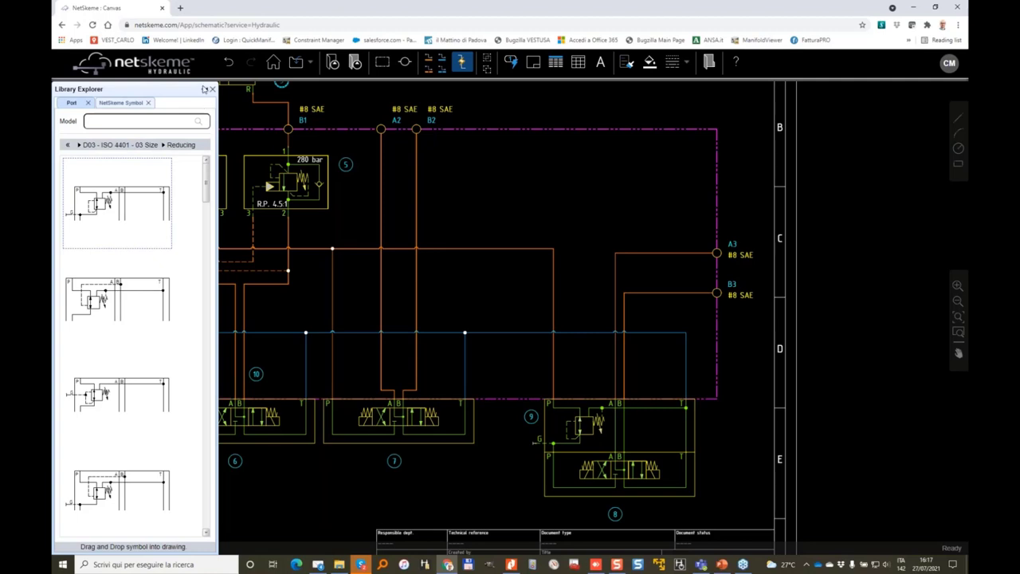
{"action": "left_click", "coordinate": [205, 90]}
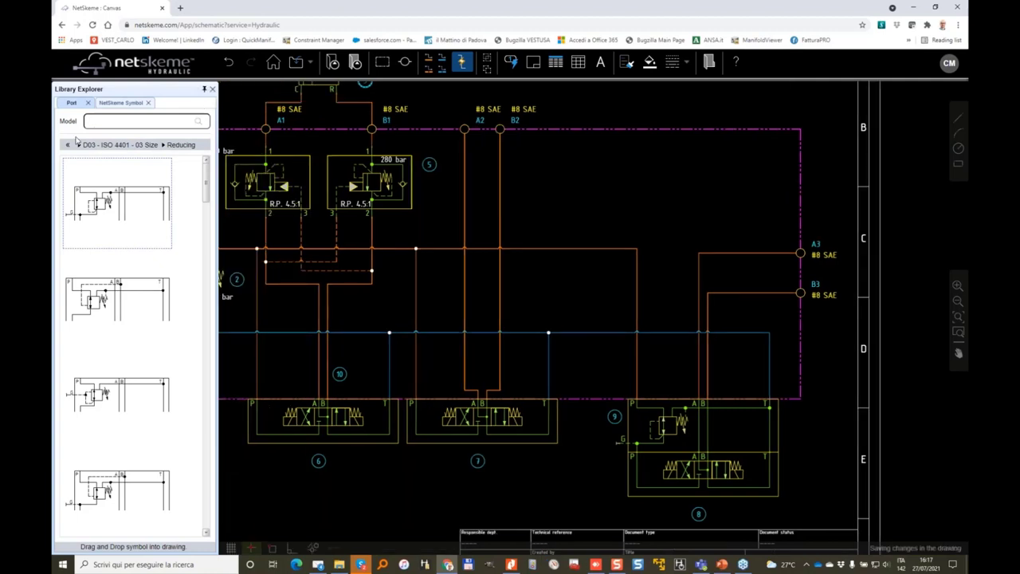
{"action": "left_click", "coordinate": [69, 146]}
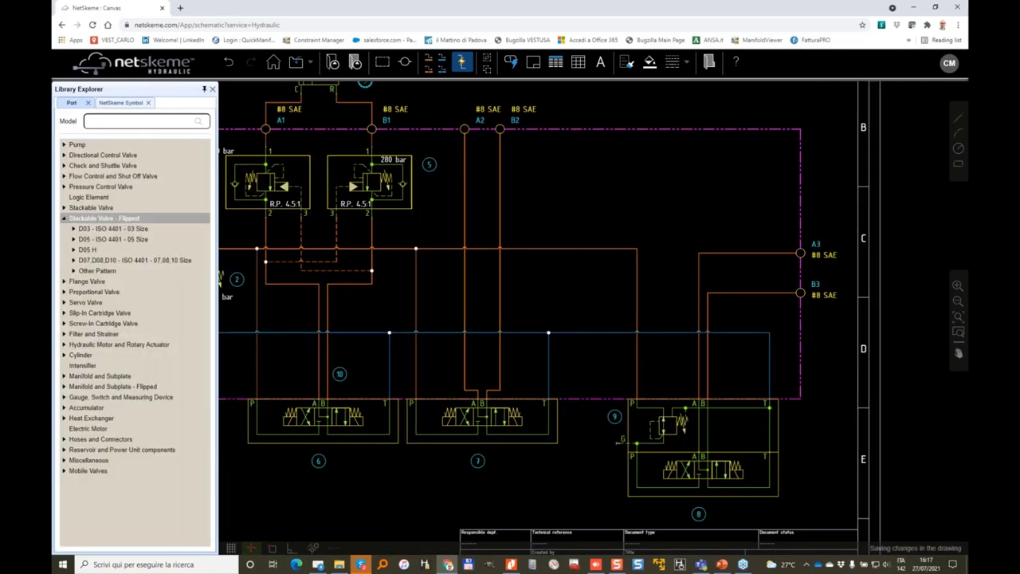
{"action": "left_click", "coordinate": [64, 176]}
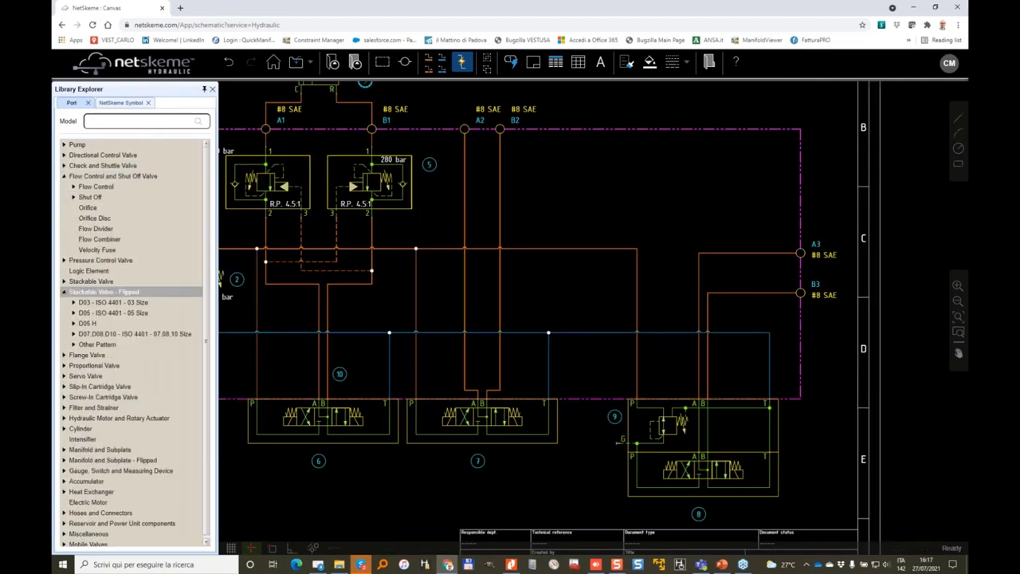
{"action": "double_click", "coordinate": [88, 207]}
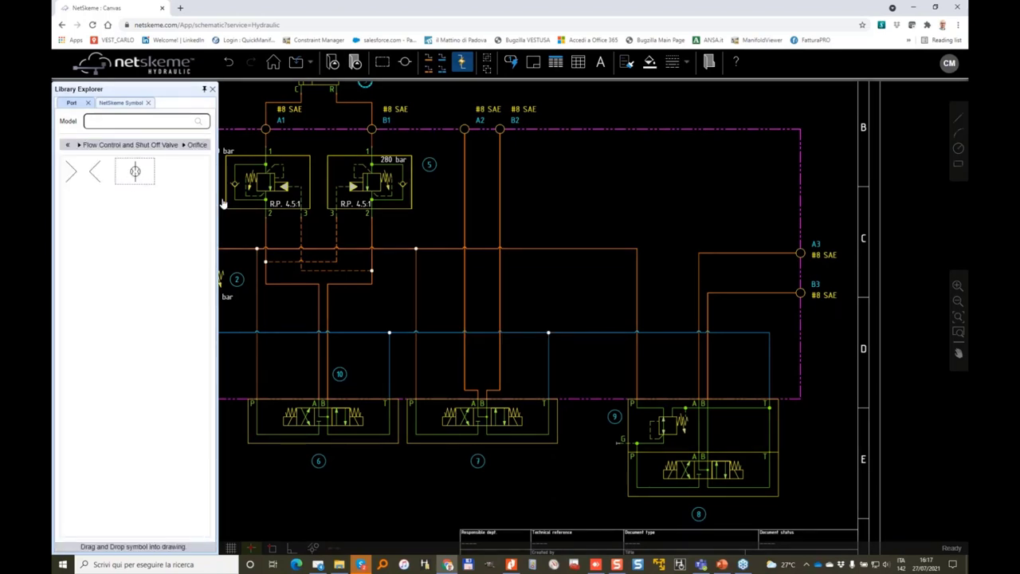
Insert the round orifice symbol and move it onto the P supply line above valve 9
{"action": "scroll", "coordinate": [653, 286], "scroll_direction": "up", "scroll_amount": 2}
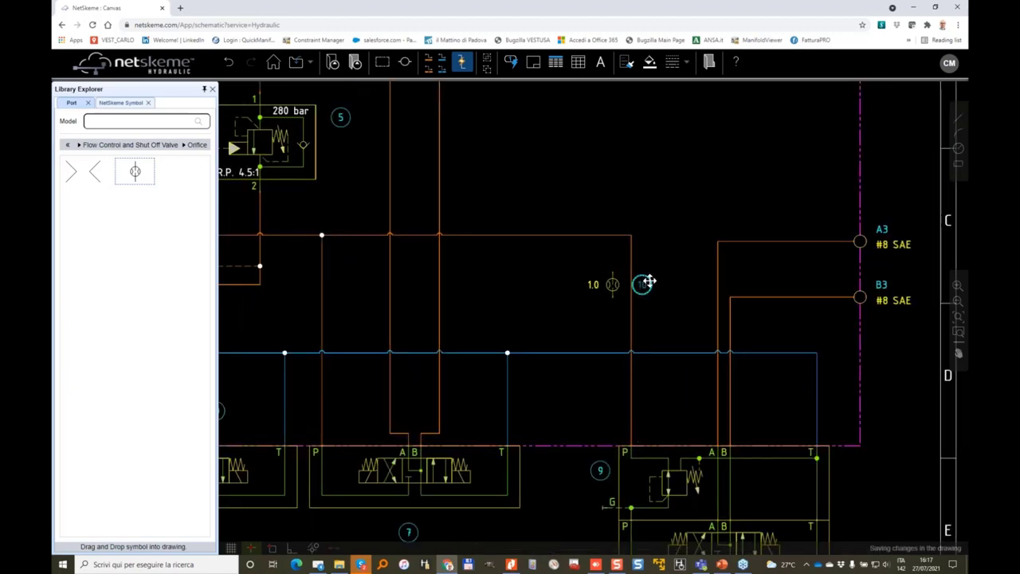
{"action": "left_click", "coordinate": [603, 287]}
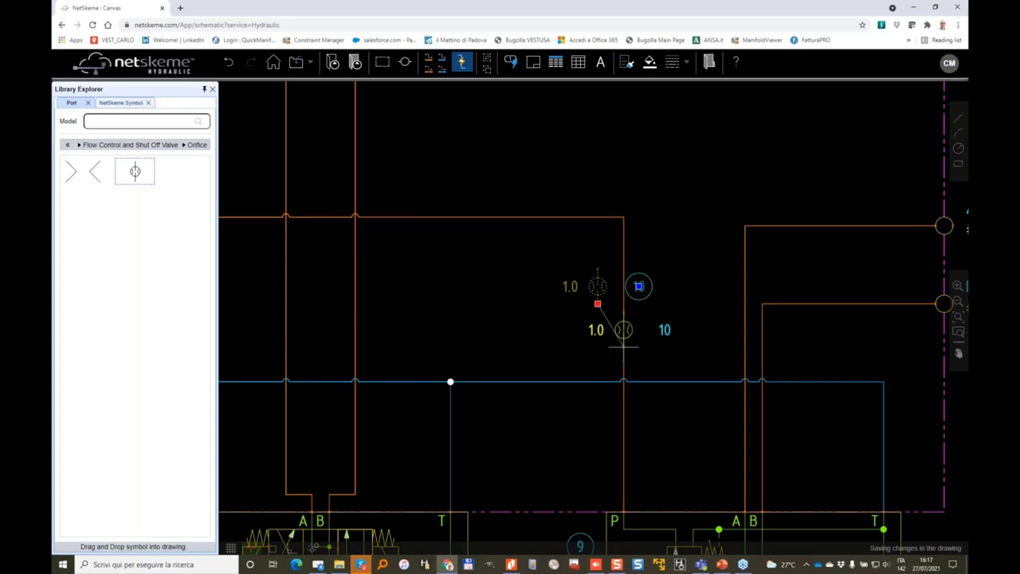
{"action": "left_click", "coordinate": [623, 329]}
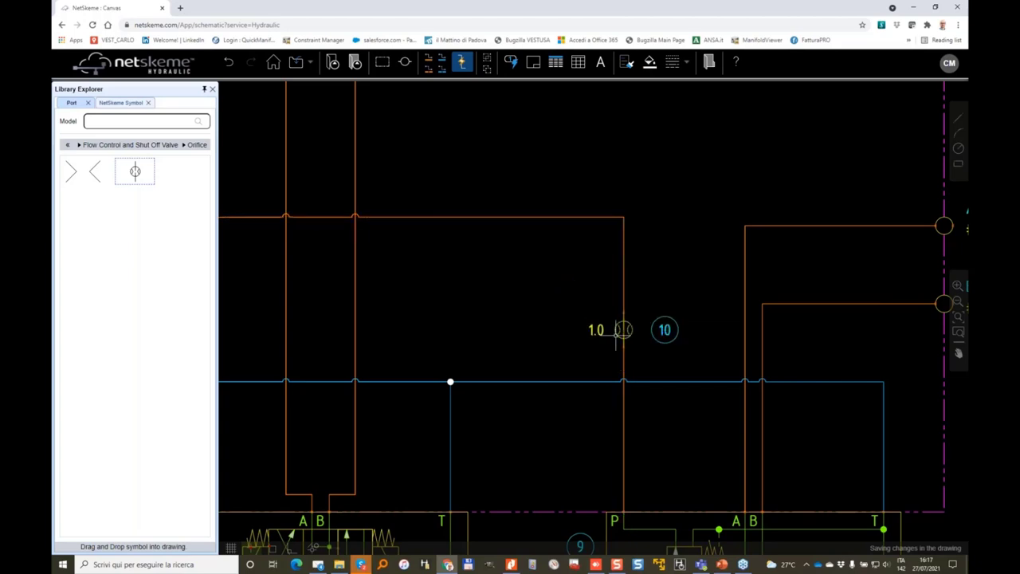
Reattach the end of valve 9's P supply line to the upper connection point of the orifice
{"action": "left_click", "coordinate": [623, 263]}
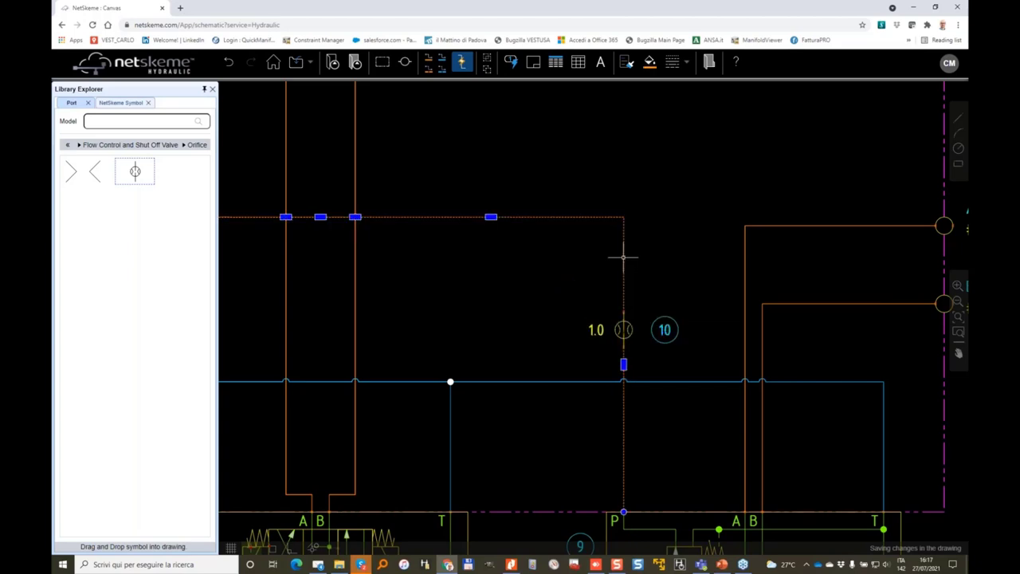
{"action": "left_click", "coordinate": [623, 511]}
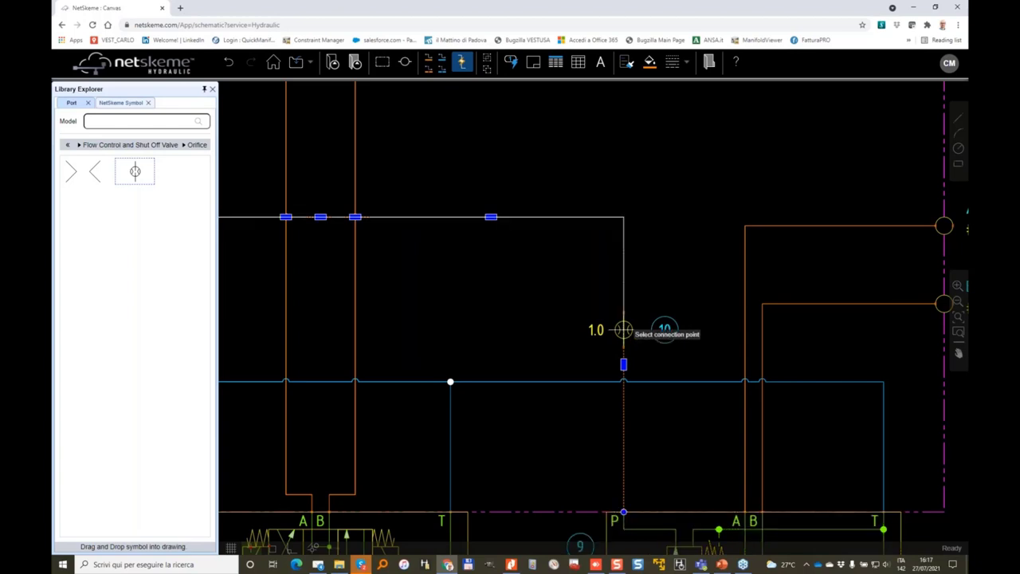
{"action": "left_click", "coordinate": [623, 312]}
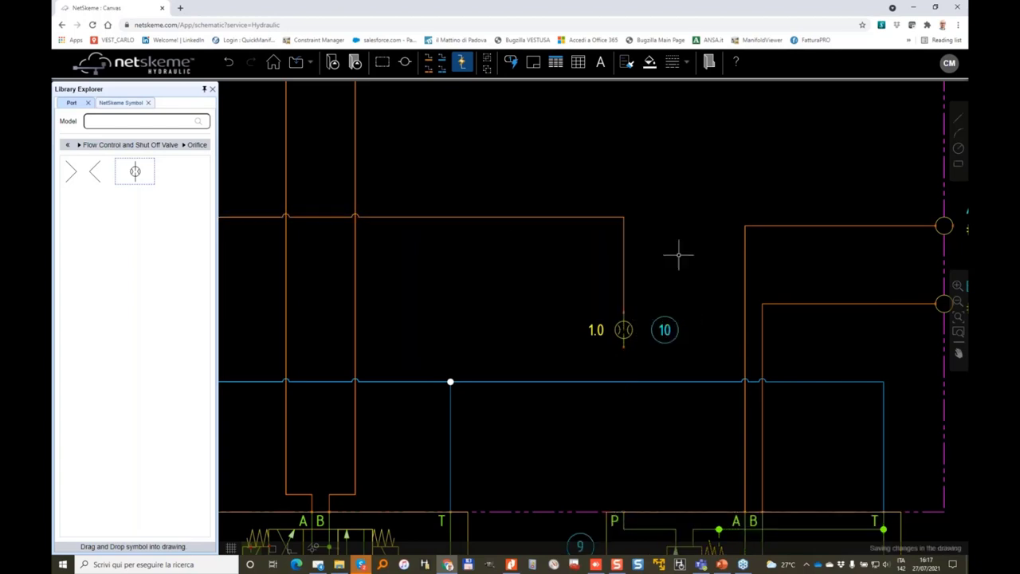
Draw a connection line from the orifice's lower end to port P of valve 9
{"action": "left_click", "coordinate": [428, 61]}
{"action": "left_click", "coordinate": [623, 341]}
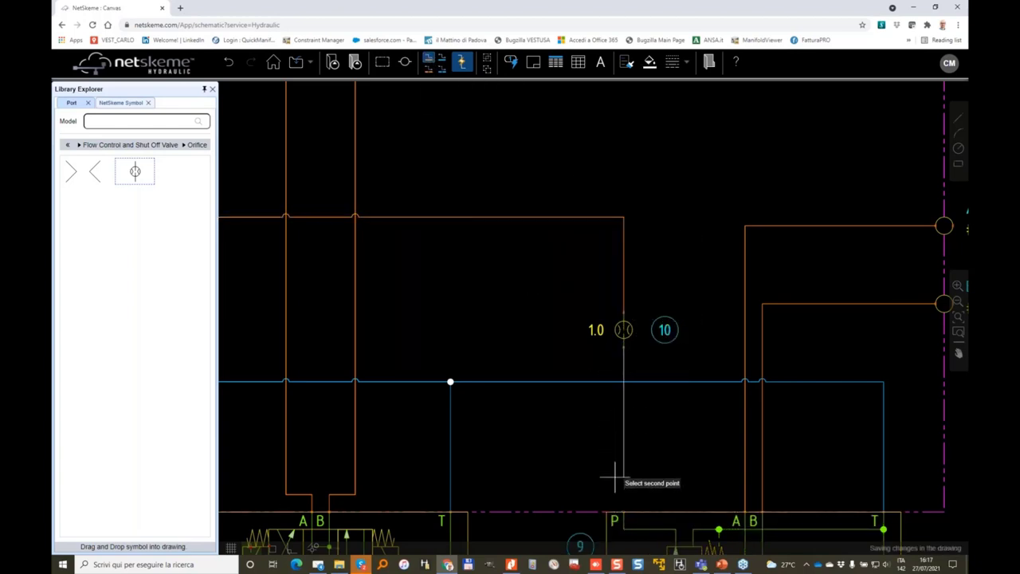
{"action": "left_click", "coordinate": [622, 512]}
Set the orifice's size label to 1.3
{"action": "scroll", "coordinate": [630, 347], "scroll_direction": "up", "scroll_amount": 2}
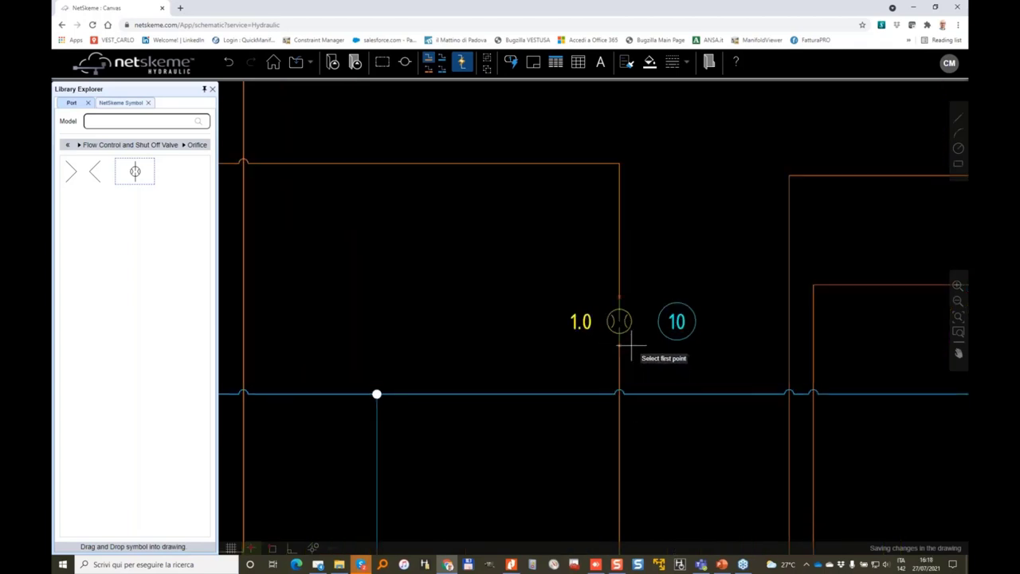
{"action": "scroll", "coordinate": [580, 318], "scroll_direction": "up", "scroll_amount": 2}
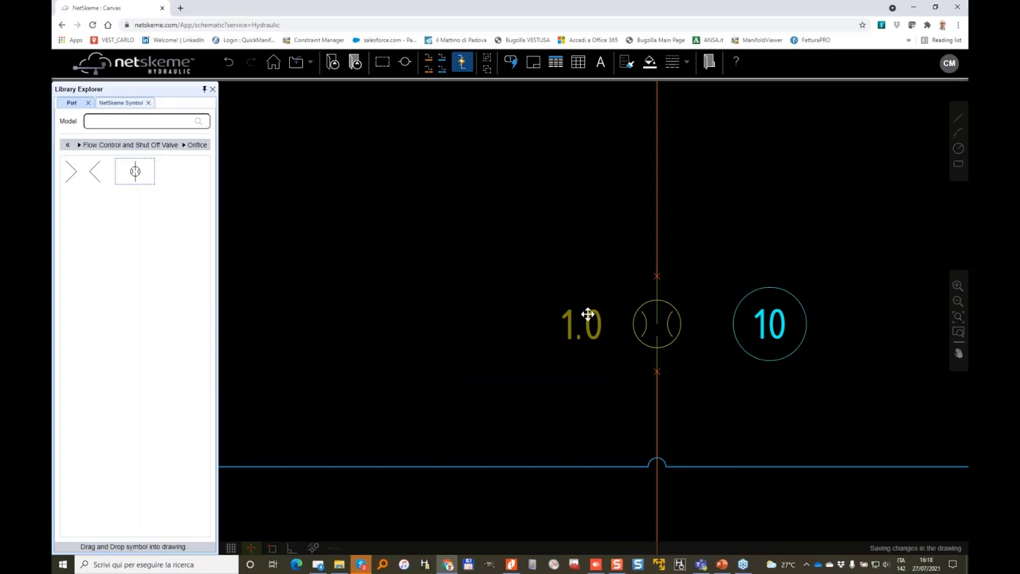
{"action": "double_click", "coordinate": [587, 313]}
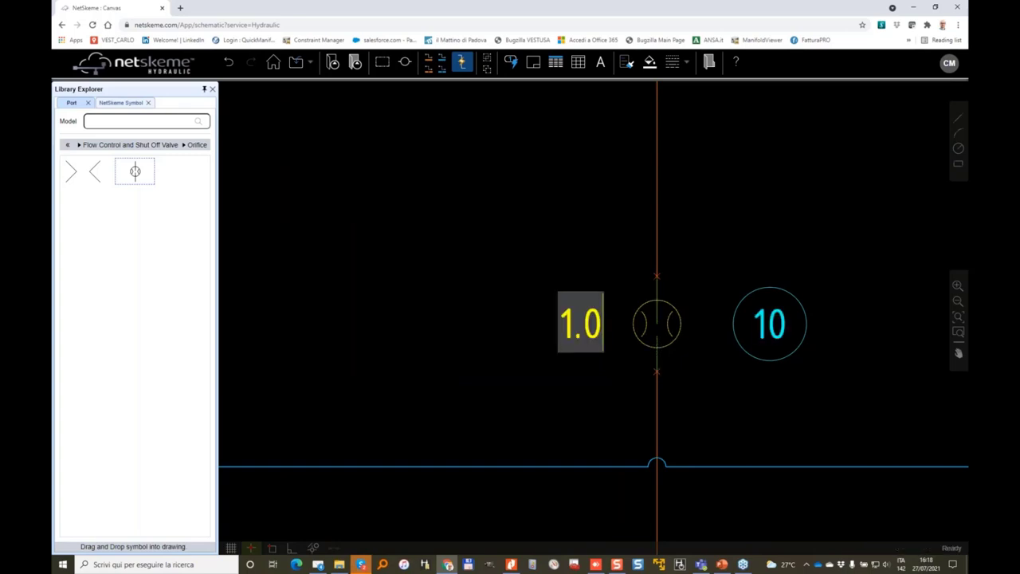
{"action": "key", "text": "BackSpace"}
{"action": "type", "text": "3 MM"}
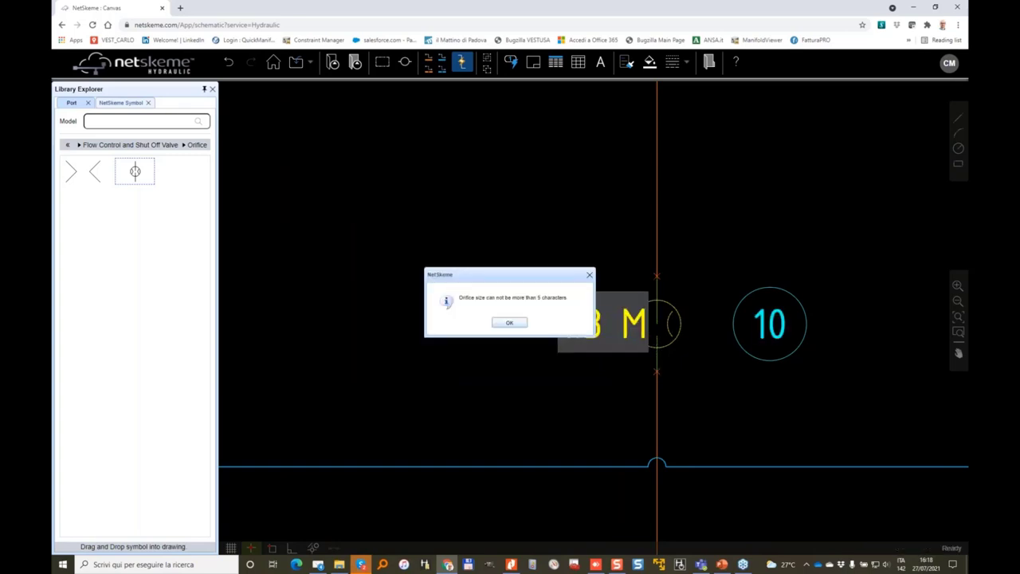
{"action": "key", "text": "Return"}
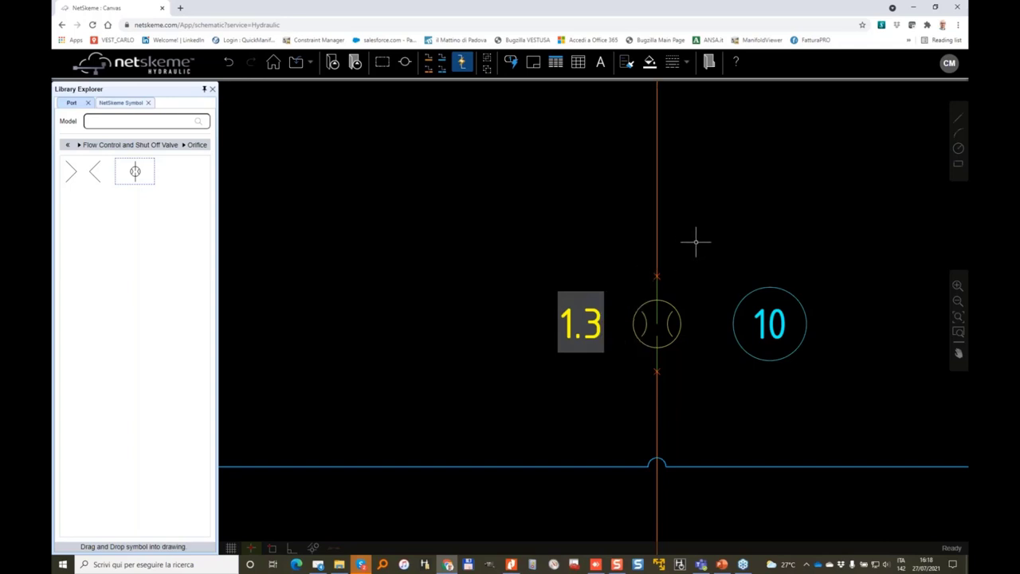
Move the orifice's item balloon to the other side of the line, just above the 1.3 size label
{"action": "scroll", "coordinate": [694, 239], "scroll_direction": "down", "scroll_amount": 3}
{"action": "left_click", "coordinate": [683, 278]}
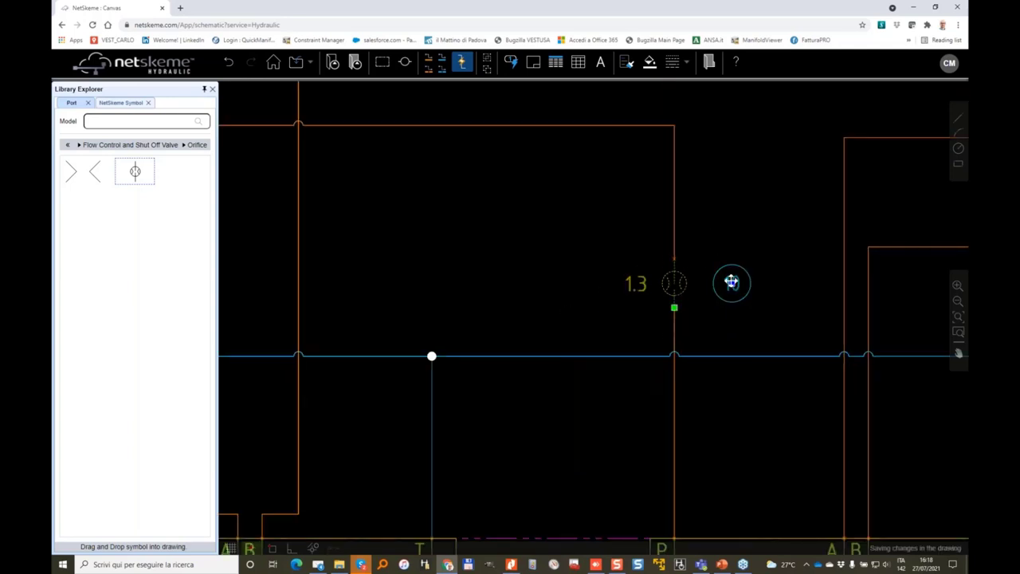
{"action": "left_click_drag", "start_coordinate": [731, 283], "coordinate": [614, 246]}
{"action": "scroll", "coordinate": [701, 250], "scroll_direction": "down", "scroll_amount": 1}
{"action": "scroll", "coordinate": [705, 249], "scroll_direction": "down", "scroll_amount": 3}
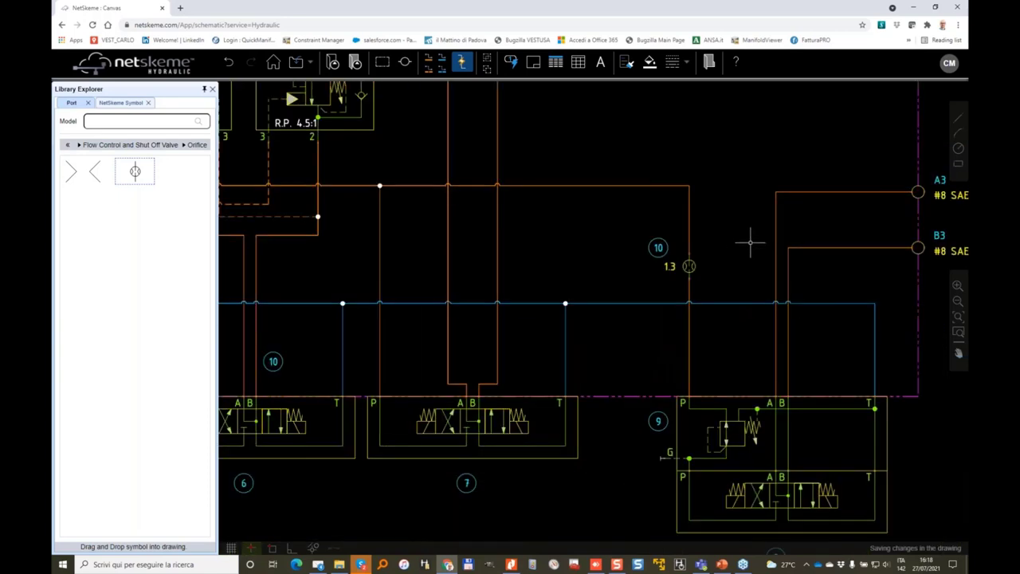
Try to extend the text of the orifice's 1.3 size label
{"action": "scroll", "coordinate": [751, 239], "scroll_direction": "up", "scroll_amount": 5}
{"action": "double_click", "coordinate": [619, 303]}
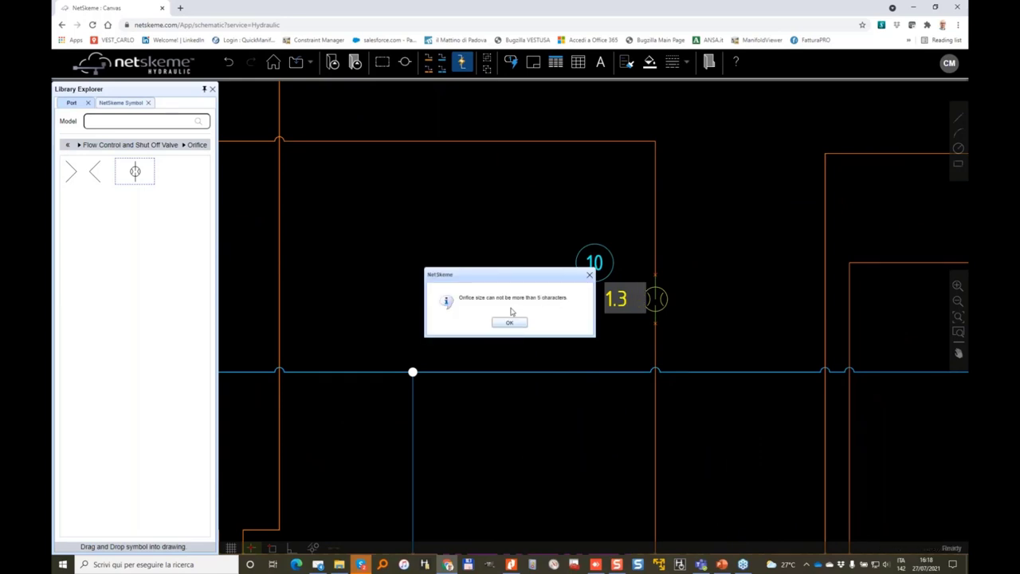
{"action": "left_click", "coordinate": [508, 323]}
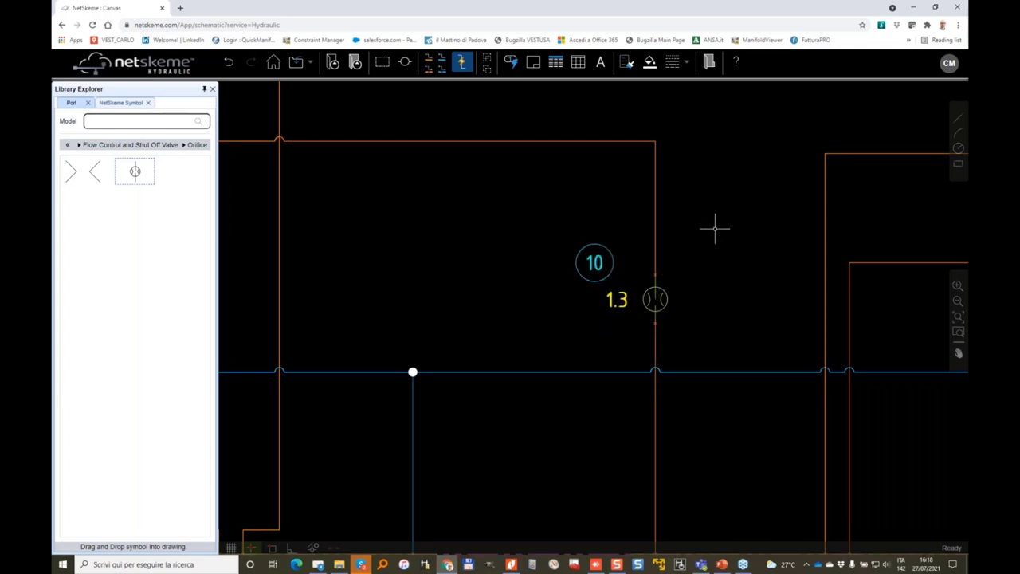
Move the 1.3 orifice down its supply line to below the blue T line, just above valve 9
{"action": "scroll", "coordinate": [741, 233], "scroll_direction": "down", "scroll_amount": 2}
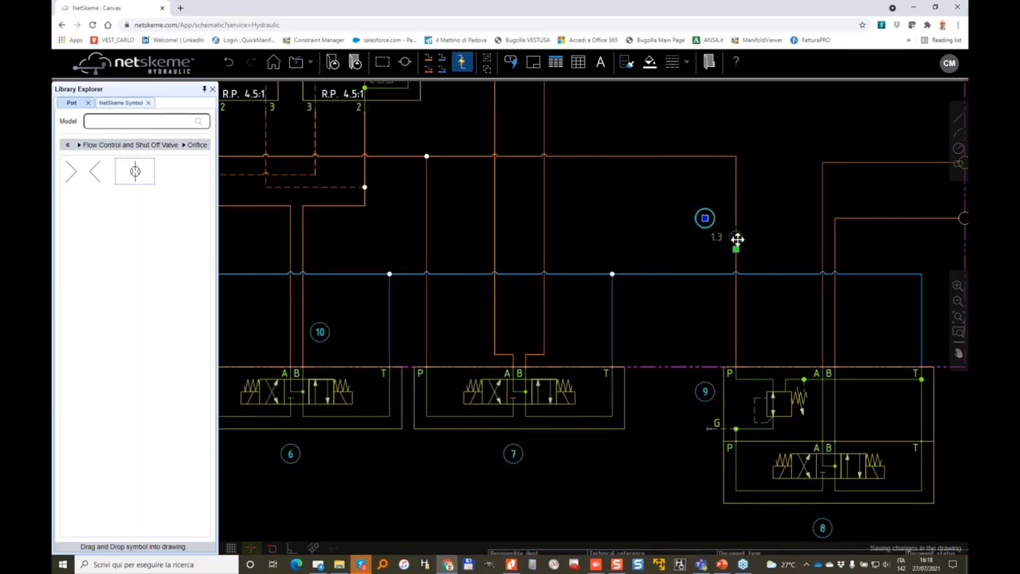
{"action": "left_click_drag", "start_coordinate": [736, 235], "coordinate": [736, 317]}
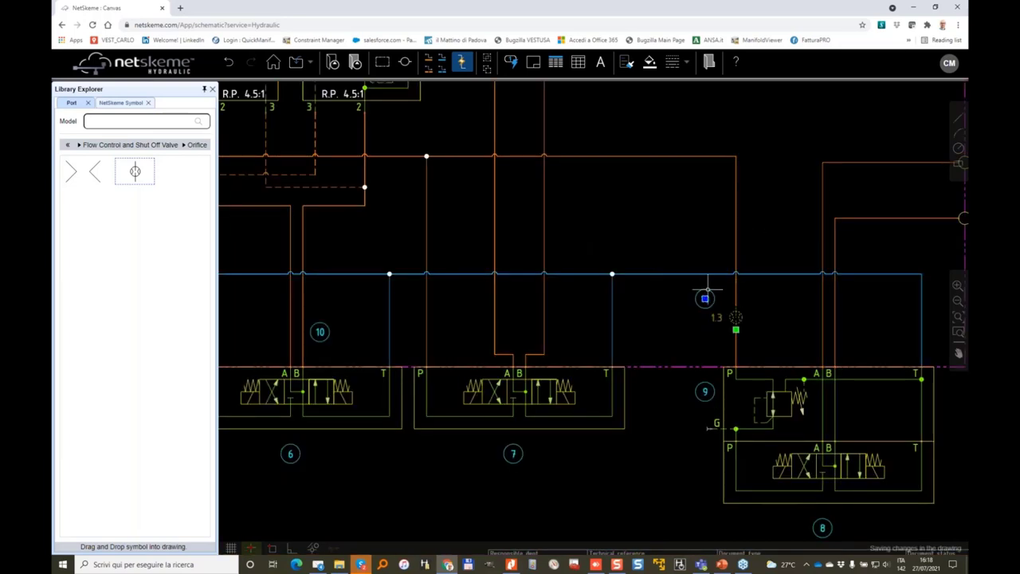
{"action": "scroll", "coordinate": [704, 298], "scroll_direction": "down", "scroll_amount": 2}
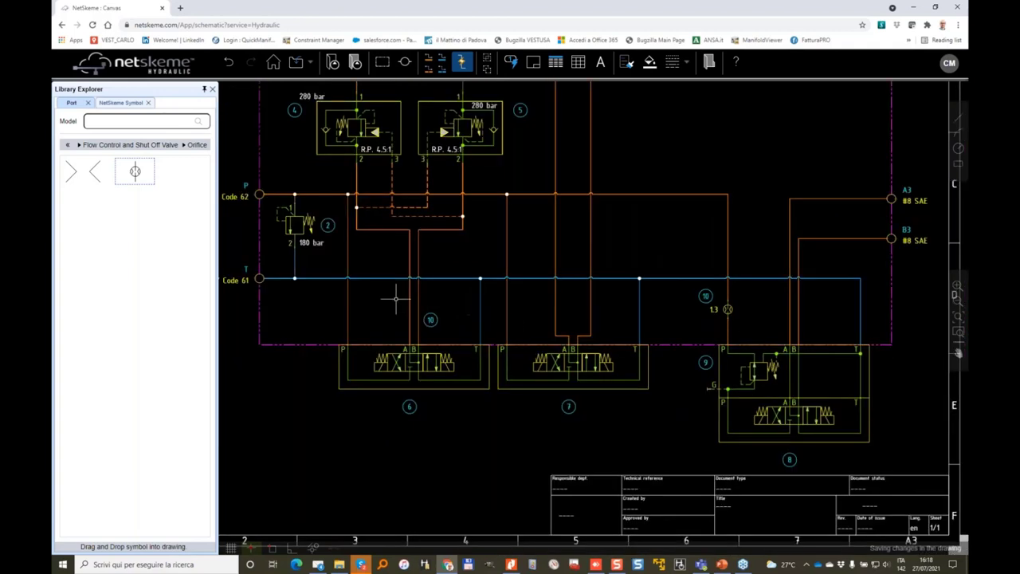
Move port T slightly up along the manifold boundary, closer to port P
{"action": "scroll", "coordinate": [296, 273], "scroll_direction": "up", "scroll_amount": 3}
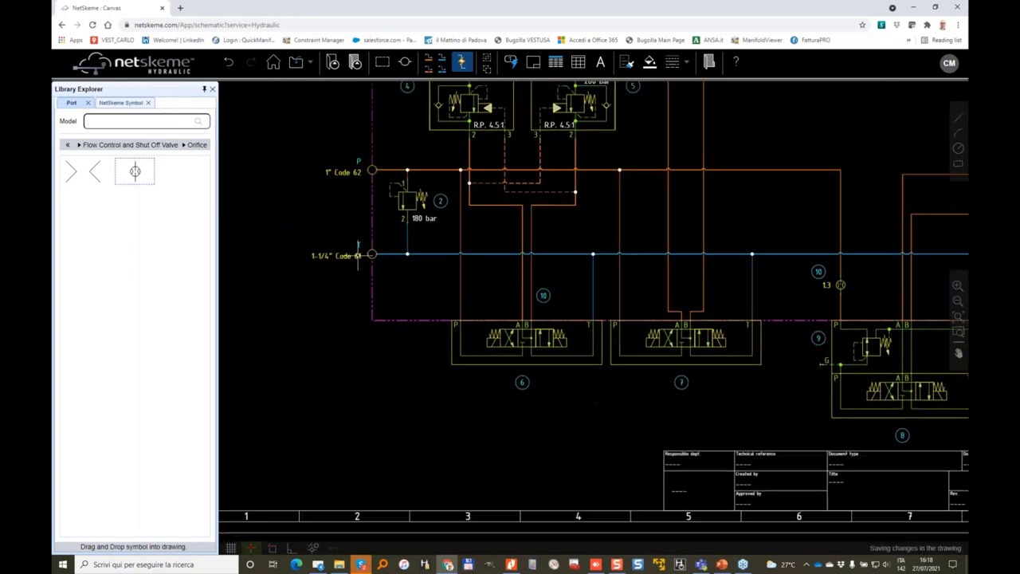
{"action": "scroll", "coordinate": [357, 245], "scroll_direction": "up", "scroll_amount": 1}
{"action": "left_click", "coordinate": [376, 258]}
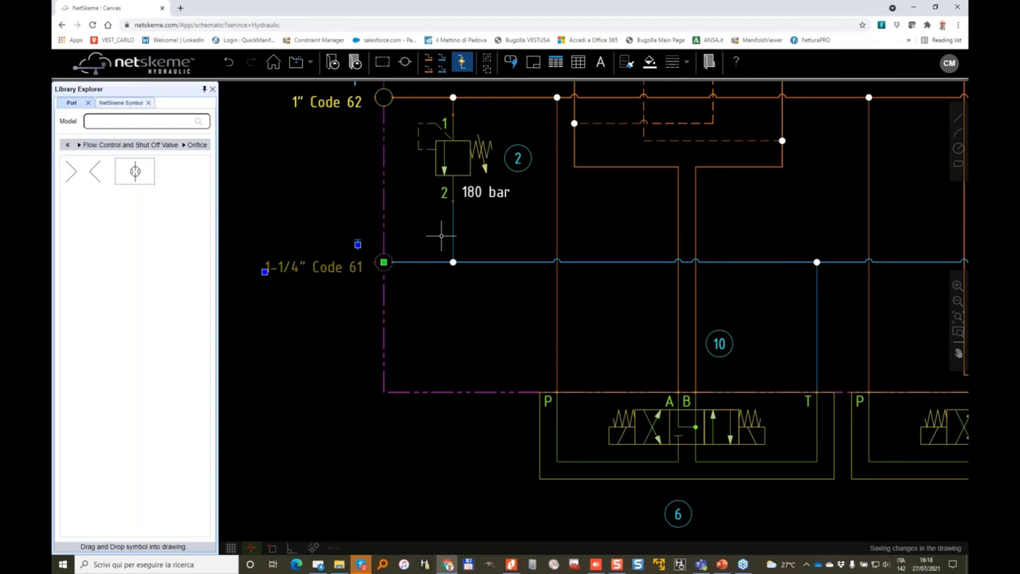
{"action": "key", "text": "Up"}
{"action": "key", "text": "Up"}
{"action": "key", "text": "Up"}
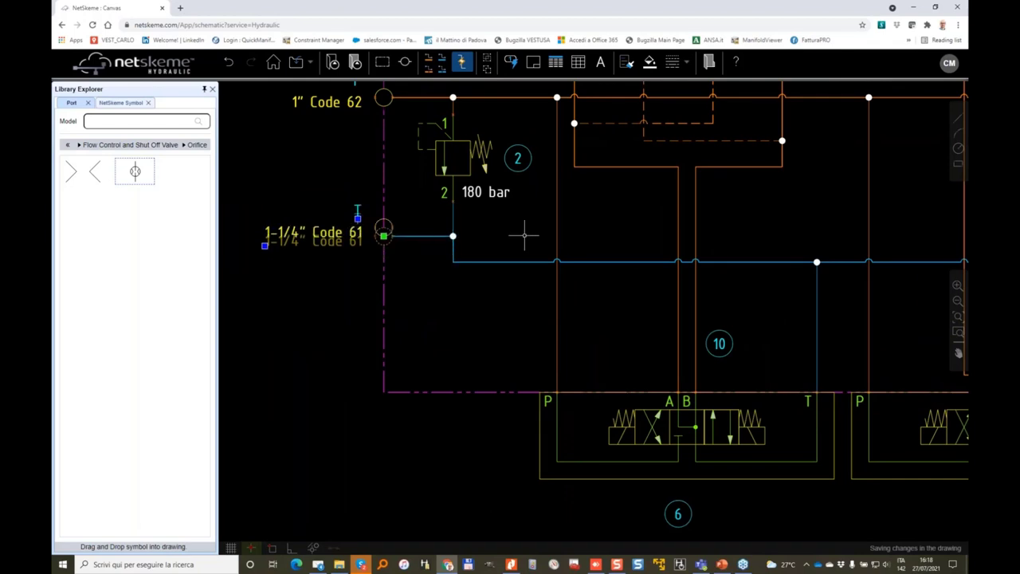
Raise the long horizontal segment of the blue T line to port T's level so the line runs straight
{"action": "scroll", "coordinate": [610, 276], "scroll_direction": "down", "scroll_amount": 2}
{"action": "left_click", "coordinate": [629, 264]}
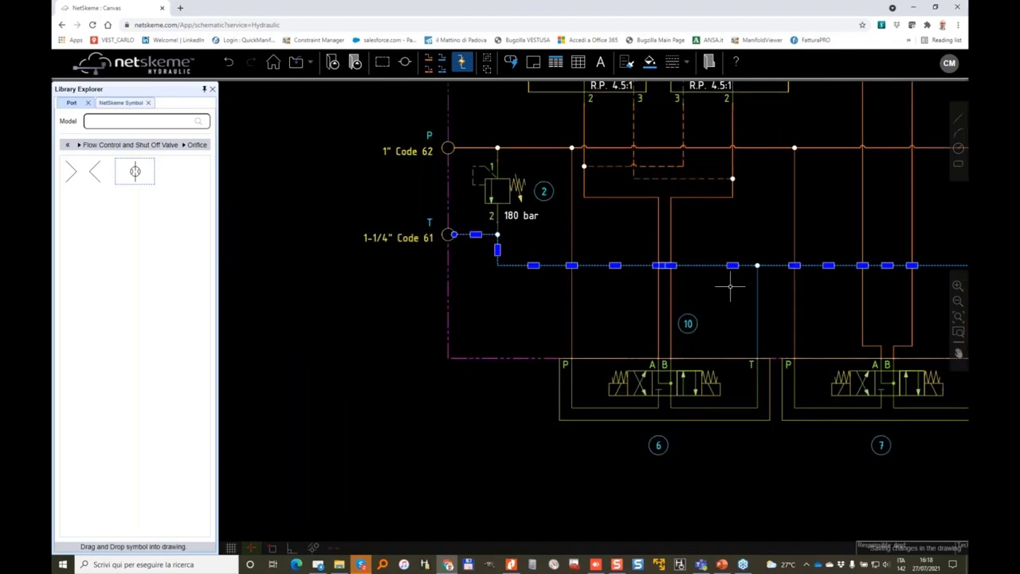
{"action": "left_click_drag", "start_coordinate": [730, 286], "coordinate": [598, 248]}
{"action": "scroll", "coordinate": [602, 272], "scroll_direction": "down", "scroll_amount": 2}
{"action": "scroll", "coordinate": [696, 355], "scroll_direction": "down", "scroll_amount": 3}
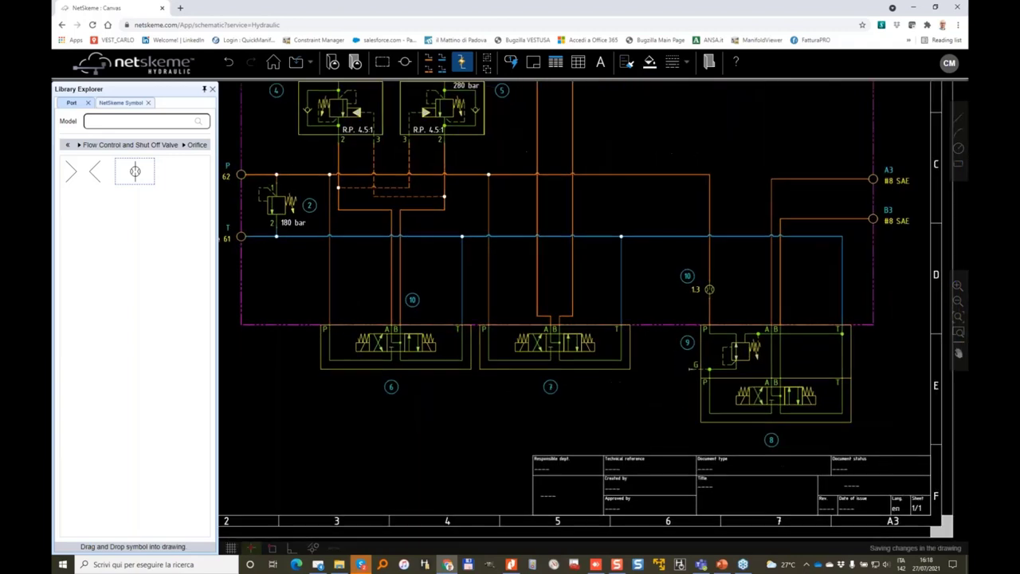
Move valves 6, 7, 8 and 9 together with the orifice up towards the T line
{"action": "left_click_drag", "start_coordinate": [365, 286], "coordinate": [803, 416]}
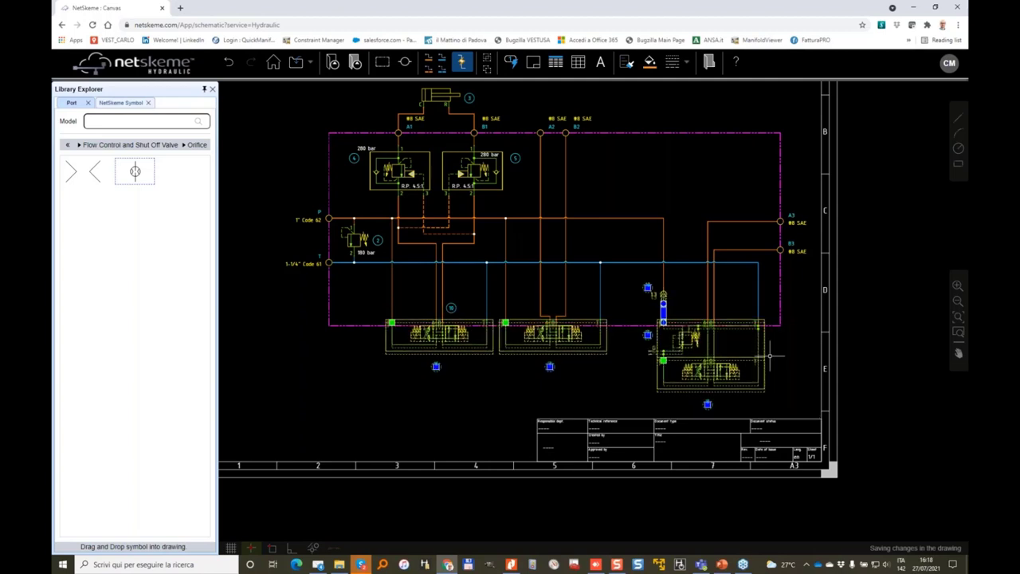
{"action": "key", "text": "Up"}
{"action": "key", "text": "Up"}
{"action": "key", "text": "Up"}
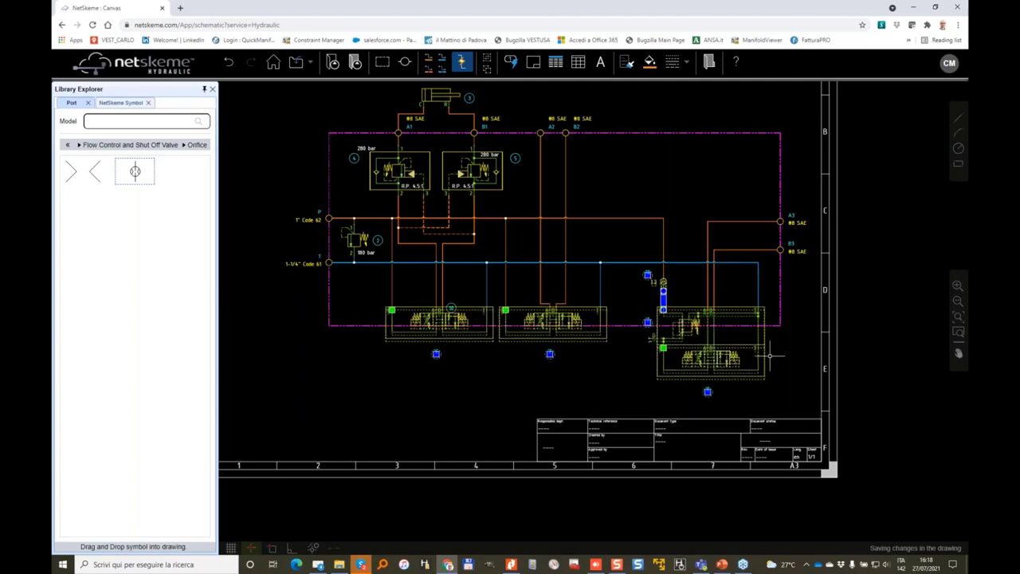
{"action": "key", "text": "Up"}
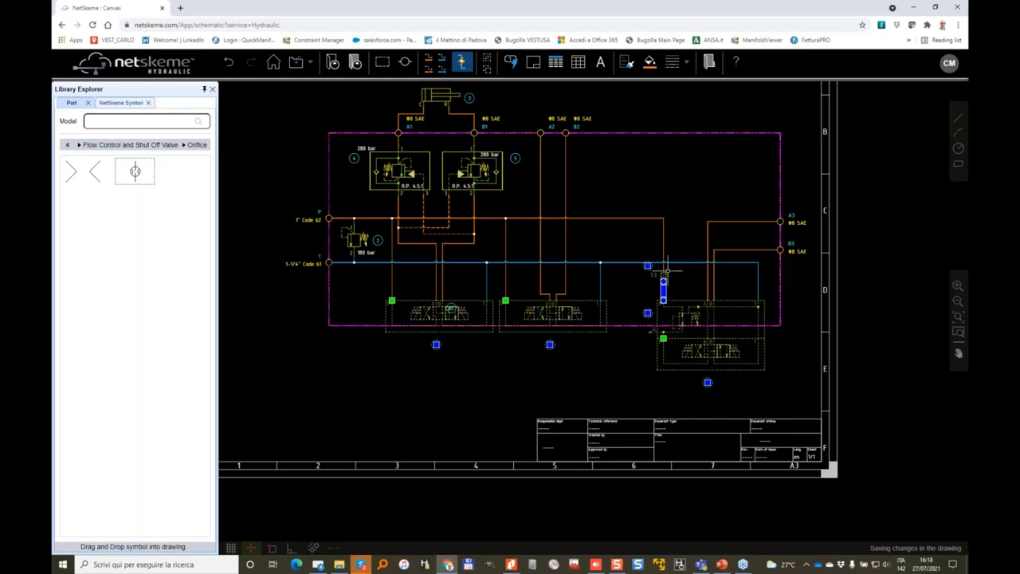
Move the orifice's item balloon below its 1.3 label and raise the manifold boundary's lower edge to the tops of the valves
{"action": "scroll", "coordinate": [641, 267], "scroll_direction": "up", "scroll_amount": 3}
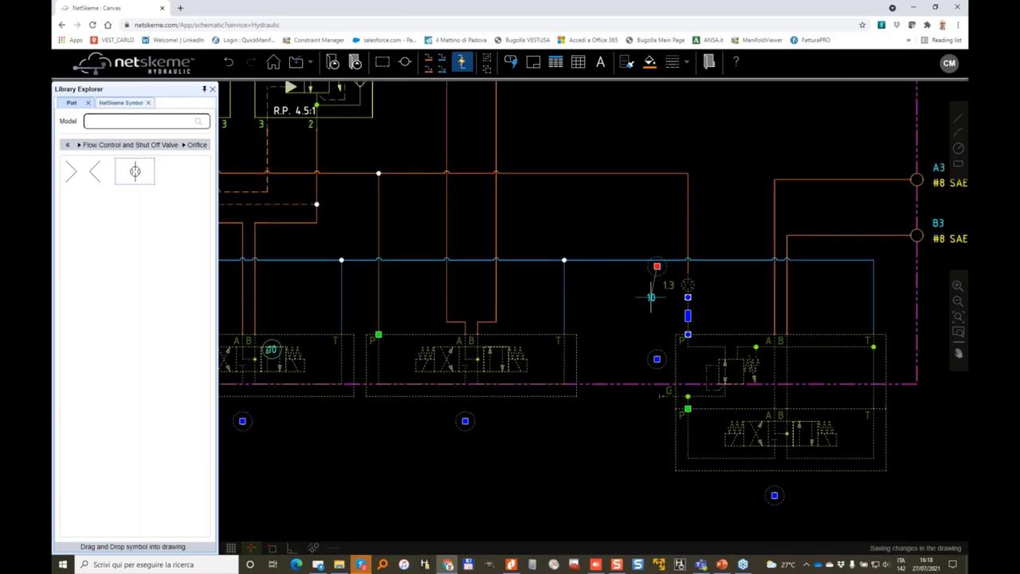
{"action": "left_click", "coordinate": [625, 384]}
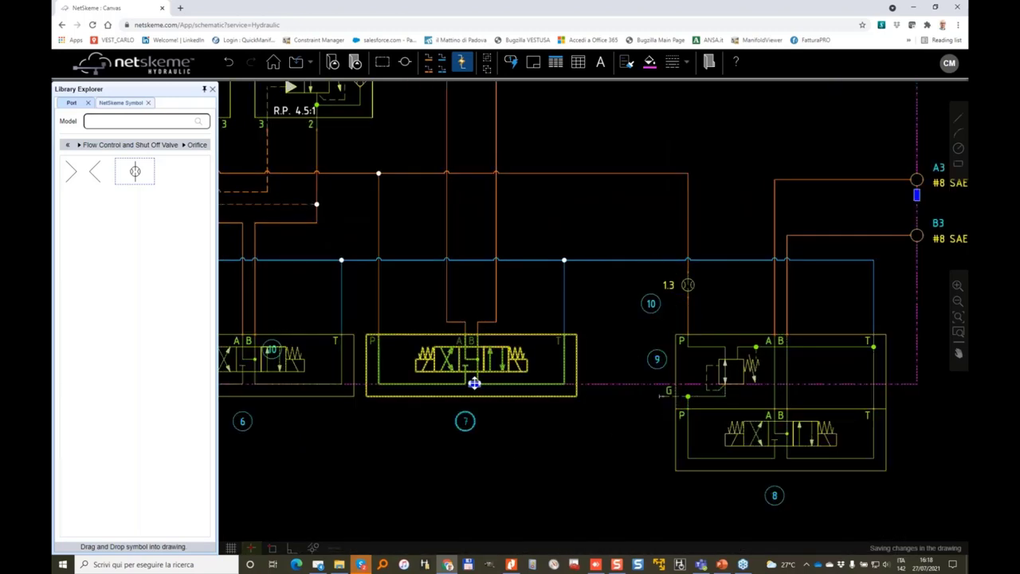
{"action": "scroll", "coordinate": [548, 309], "scroll_direction": "down", "scroll_amount": 2}
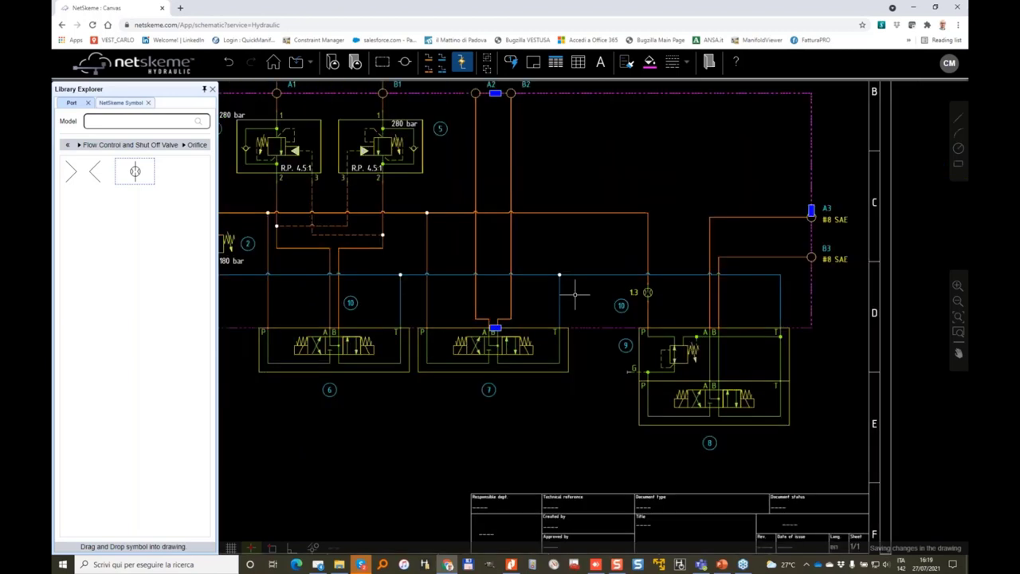
{"action": "scroll", "coordinate": [619, 258], "scroll_direction": "down", "scroll_amount": 2}
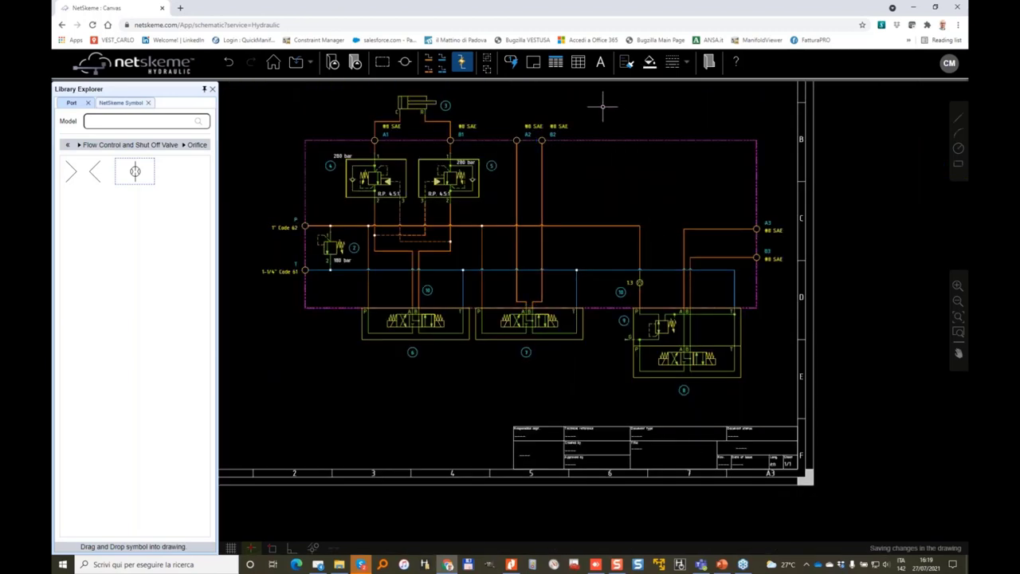
Shift the stacked valves 8 and 9, together with the orifice, closer to valve 7
{"action": "left_click_drag", "start_coordinate": [604, 109], "coordinate": [763, 428]}
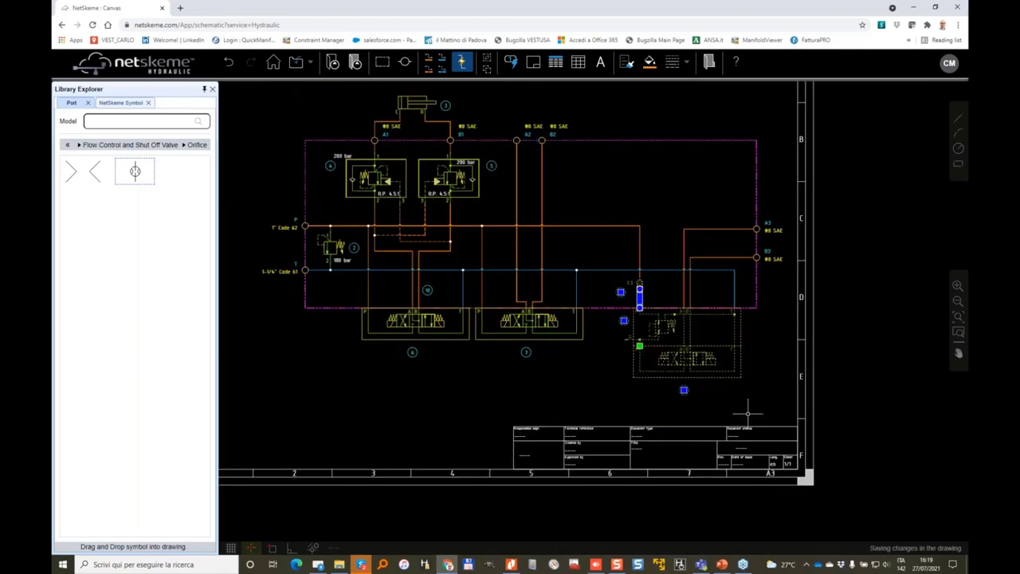
{"action": "key", "text": "Left"}
{"action": "key", "text": "Left"}
{"action": "key", "text": "Left"}
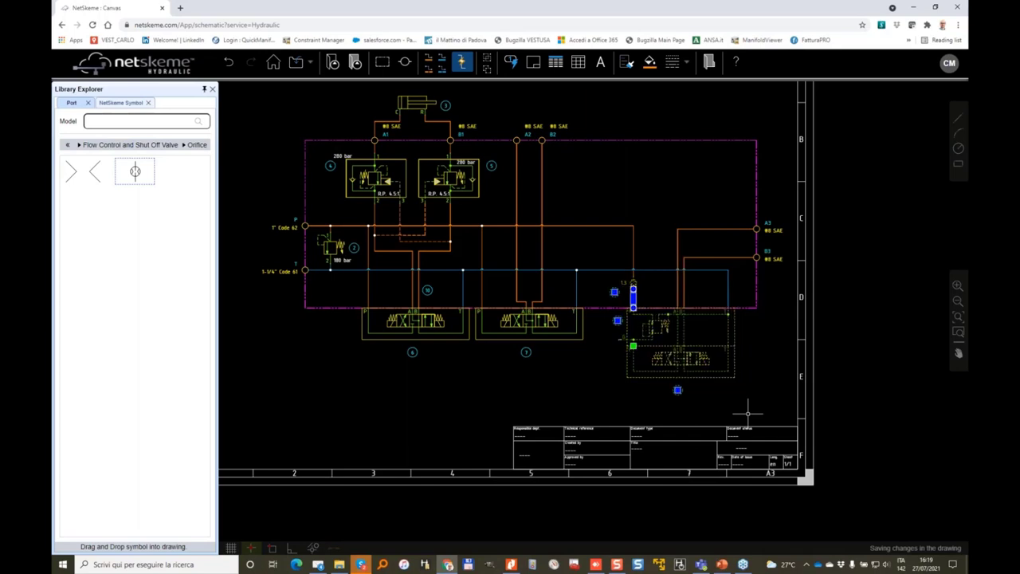
{"action": "key", "text": "Left"}
{"action": "key", "text": "Left"}
{"action": "key", "text": "Left"}
{"action": "key", "text": "Left"}
{"action": "key", "text": "Left"}
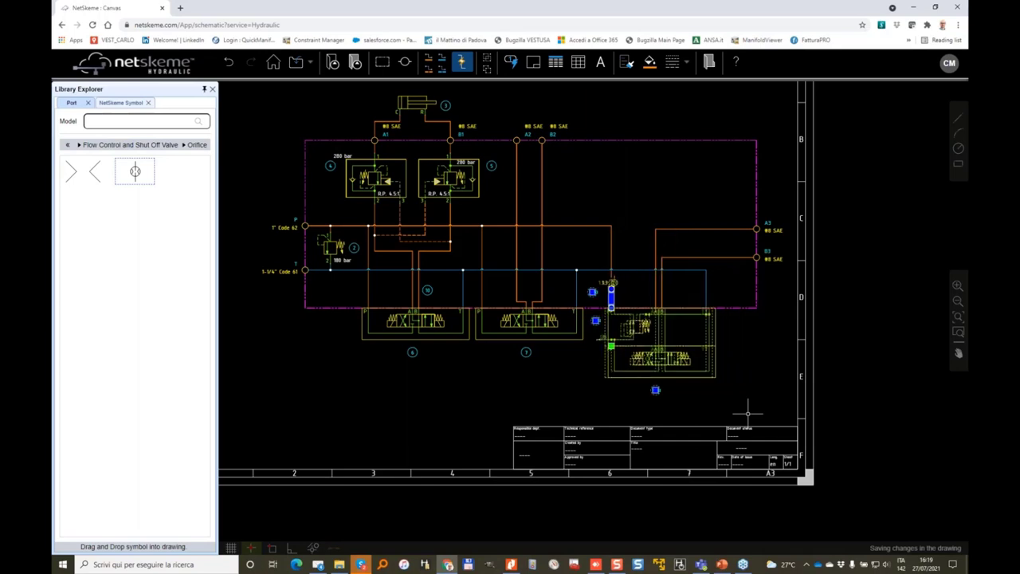
{"action": "key", "text": "Escape"}
Narrow the manifold boundary by moving its A3 and B3 side inward, closer to valve 8
{"action": "left_click", "coordinate": [758, 164]}
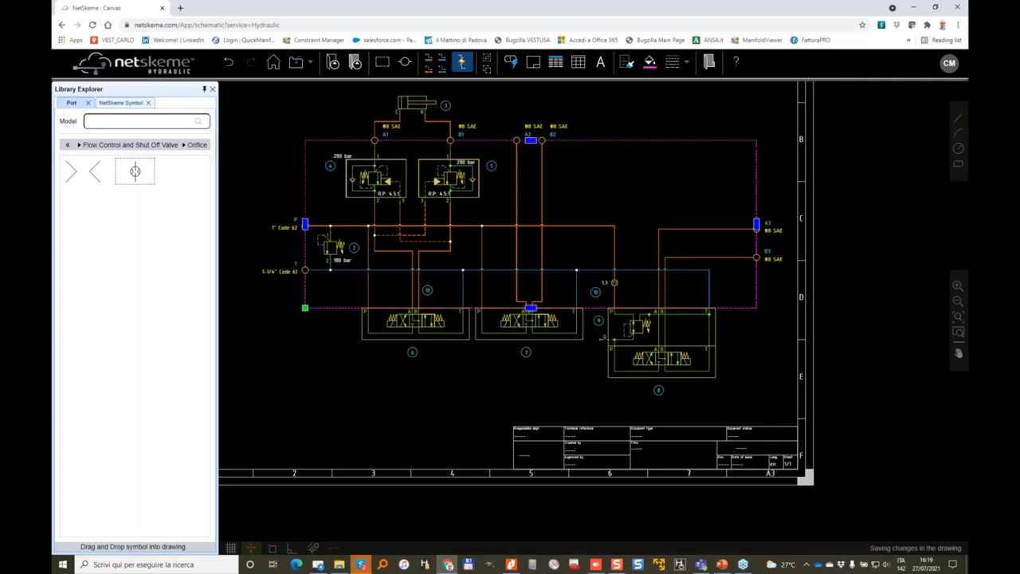
{"action": "left_click", "coordinate": [756, 224]}
{"action": "left_click", "coordinate": [727, 227]}
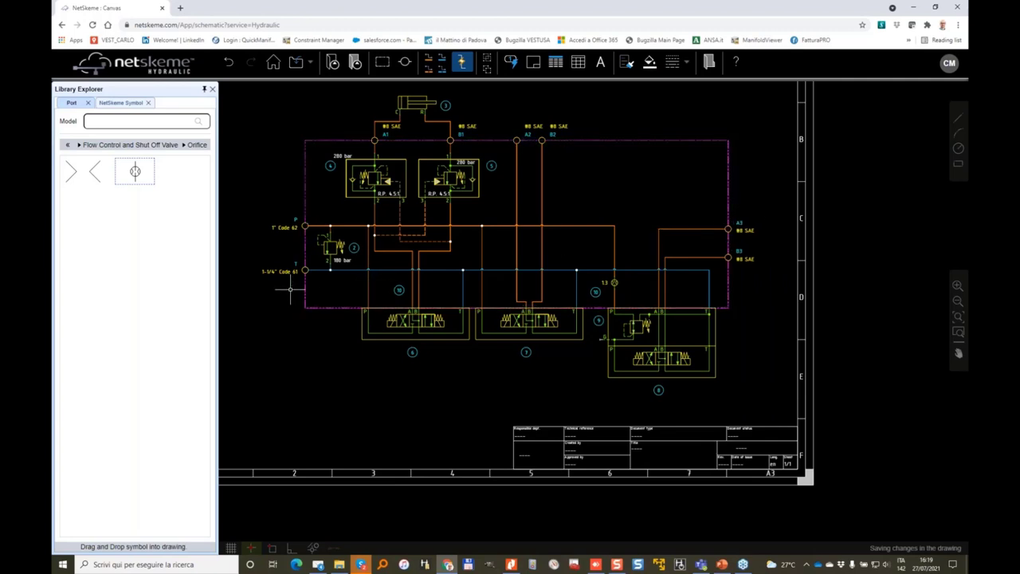
Place a BSP G 1/4 port named MP on the manifold boundary above port P
{"action": "scroll", "coordinate": [307, 224], "scroll_direction": "up", "scroll_amount": 3}
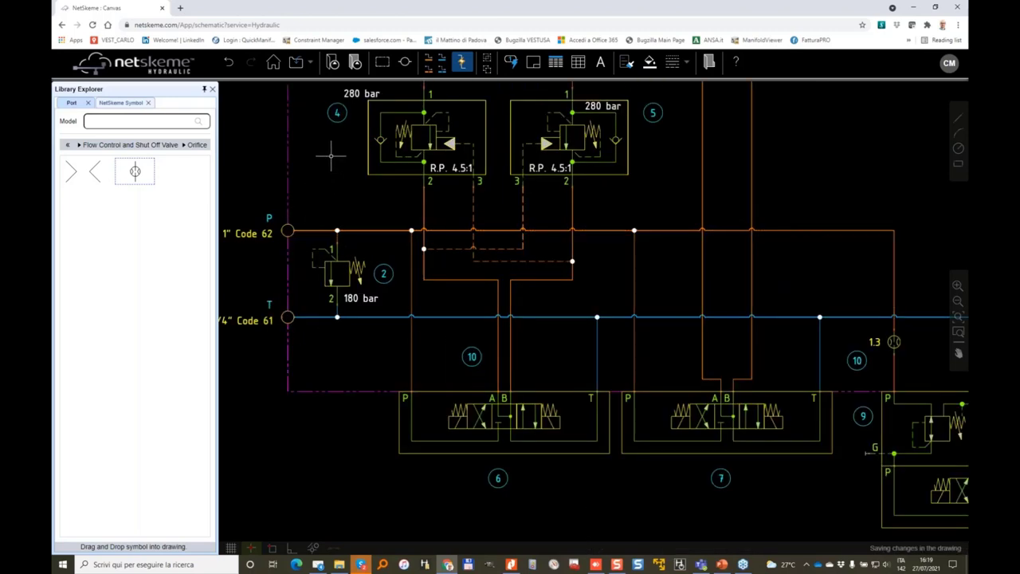
{"action": "left_click_drag", "start_coordinate": [338, 176], "coordinate": [410, 315]}
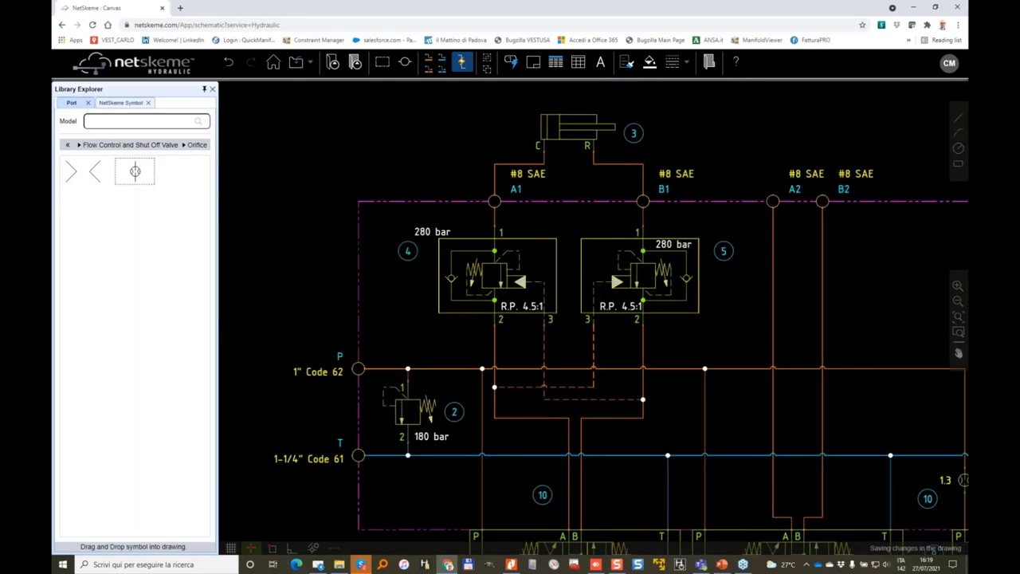
{"action": "left_click", "coordinate": [71, 103]}
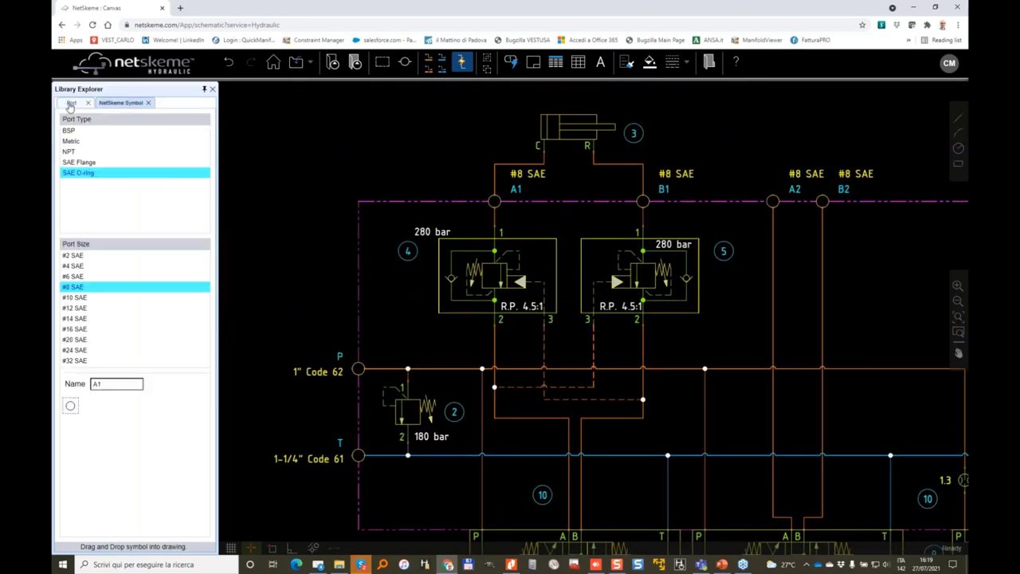
{"action": "left_click", "coordinate": [79, 132]}
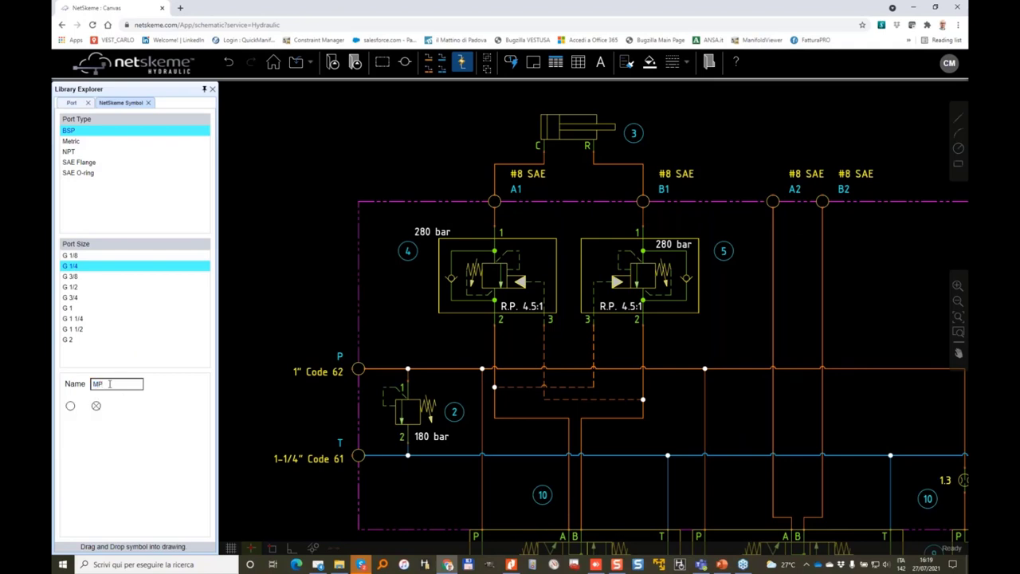
{"action": "left_click_drag", "start_coordinate": [341, 313], "coordinate": [356, 318]}
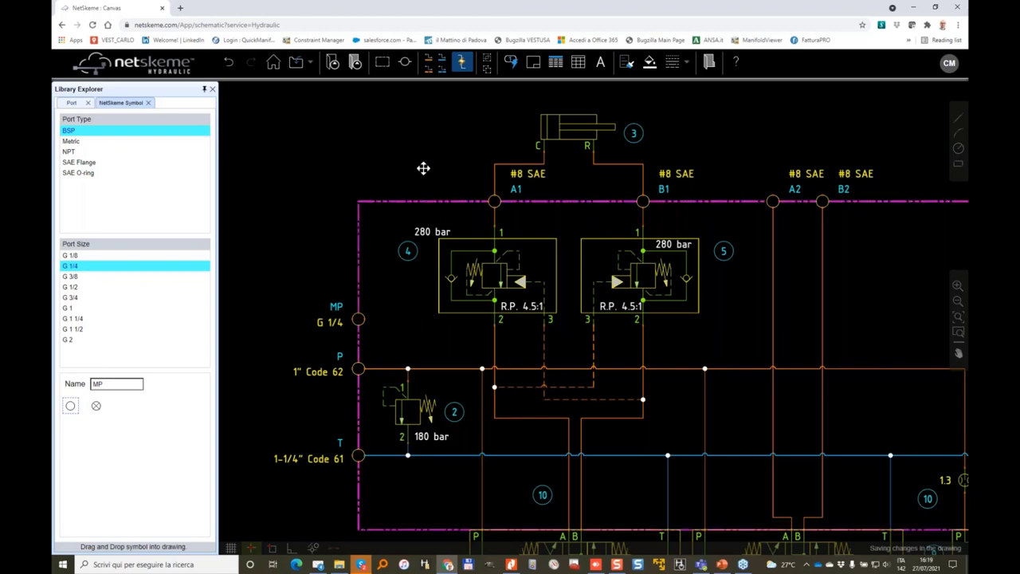
Connect port MP with a dashed pilot line to the P line junction above valve 2
{"action": "left_click", "coordinate": [429, 64]}
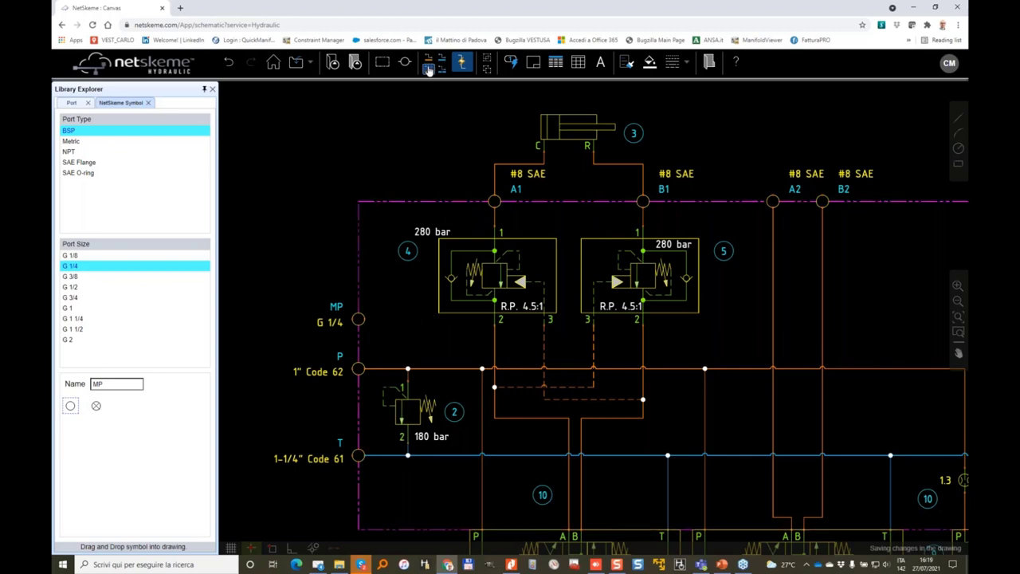
{"action": "left_click", "coordinate": [357, 319]}
{"action": "left_click", "coordinate": [408, 368]}
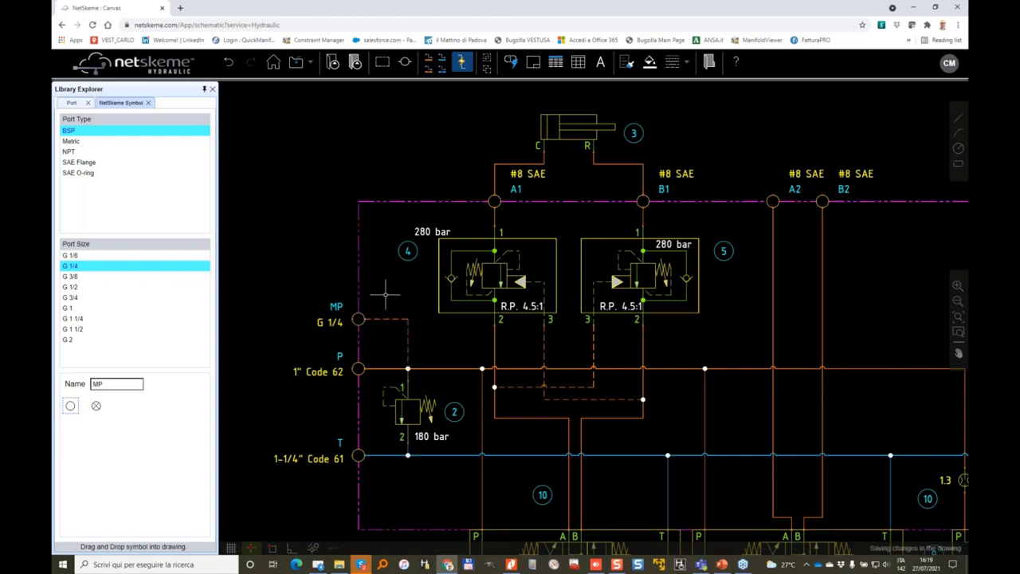
Insert a single quick-connect symbol with check valve from Hoses and Connectors, outside the manifold boundary above port MP
{"action": "left_click", "coordinate": [121, 105]}
{"action": "left_click", "coordinate": [68, 145]}
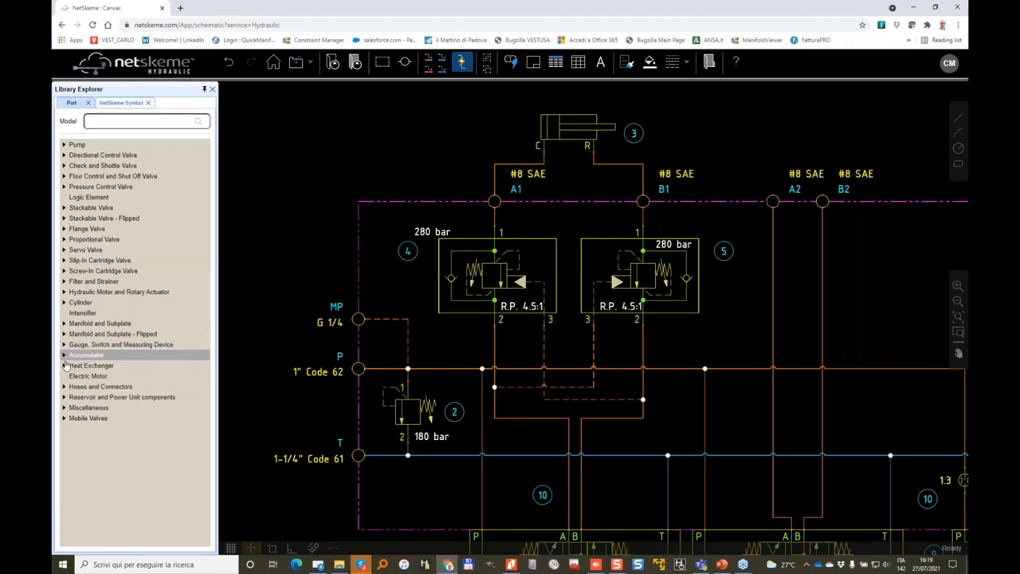
{"action": "left_click", "coordinate": [64, 387]}
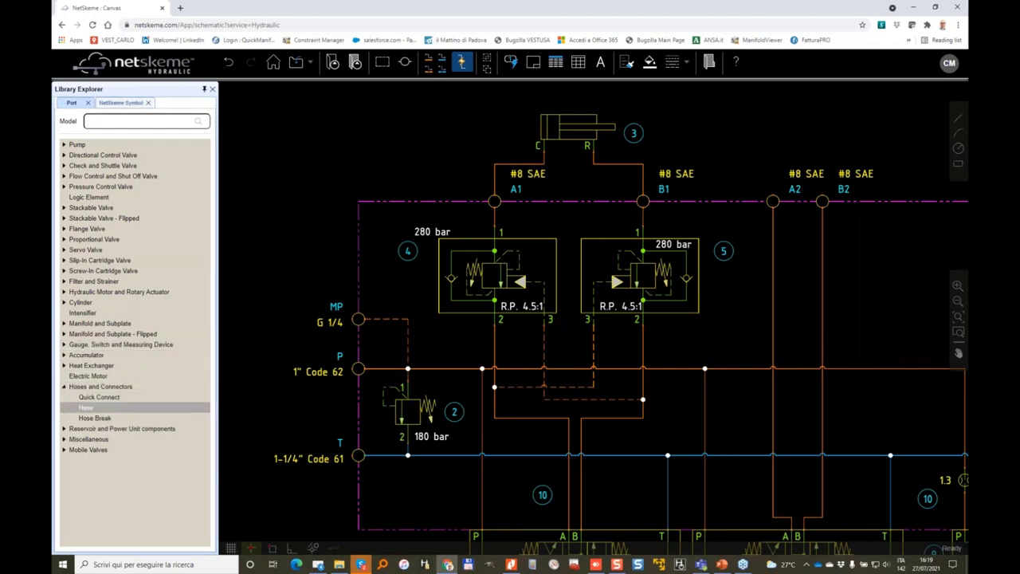
{"action": "left_click", "coordinate": [90, 397]}
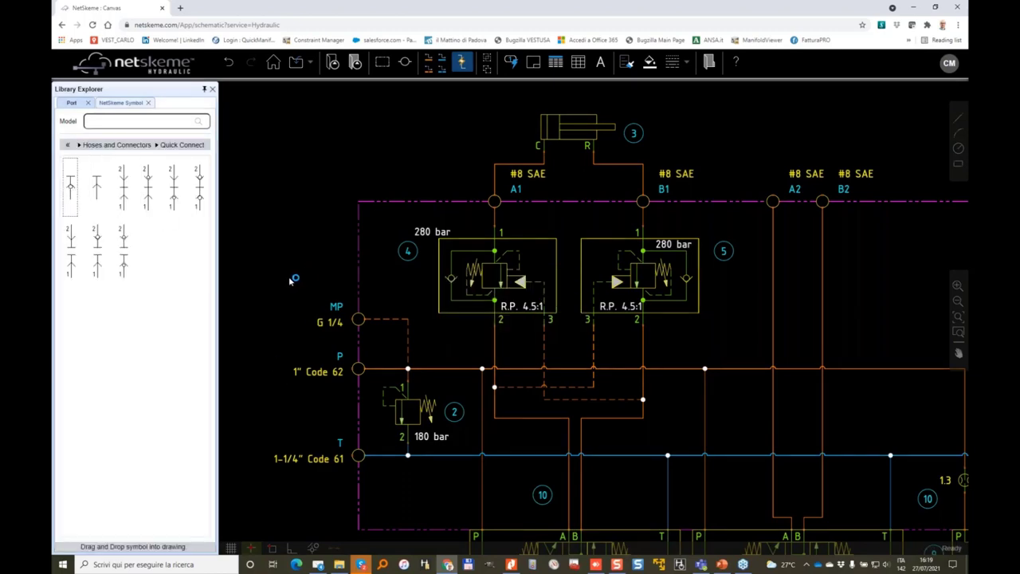
{"action": "scroll", "coordinate": [296, 271], "scroll_direction": "up", "scroll_amount": 2}
{"action": "left_click", "coordinate": [325, 223]}
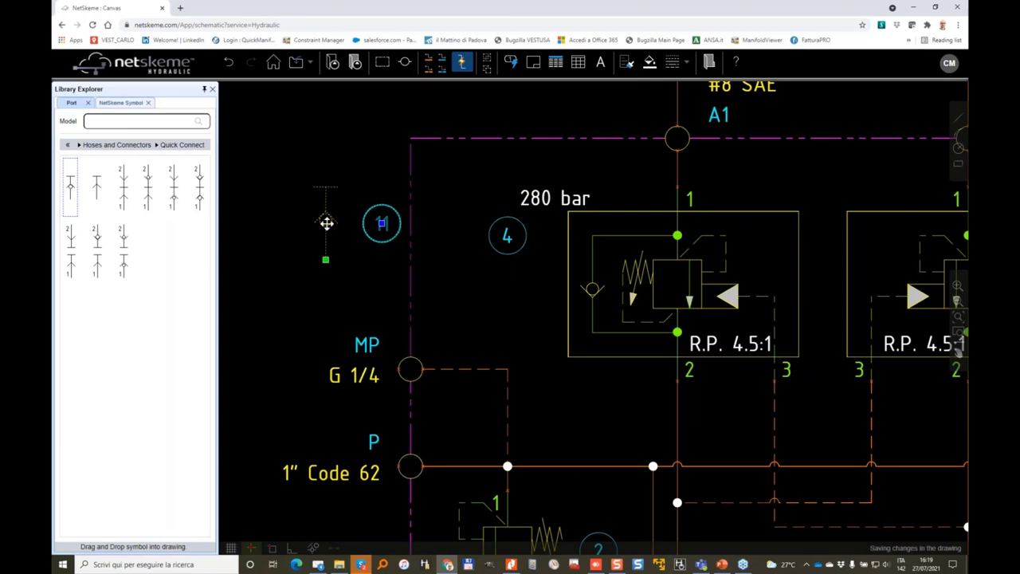
Rotate the quick connect a quarter turn counterclockwise and attach it to port MP, with its item balloon above it
{"action": "right_click", "coordinate": [325, 223]}
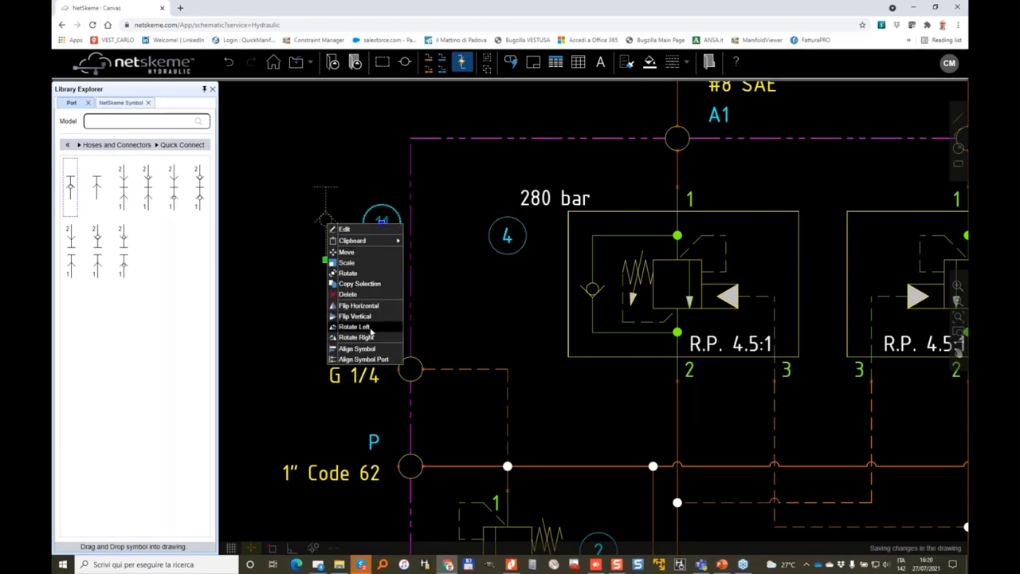
{"action": "left_click", "coordinate": [355, 274]}
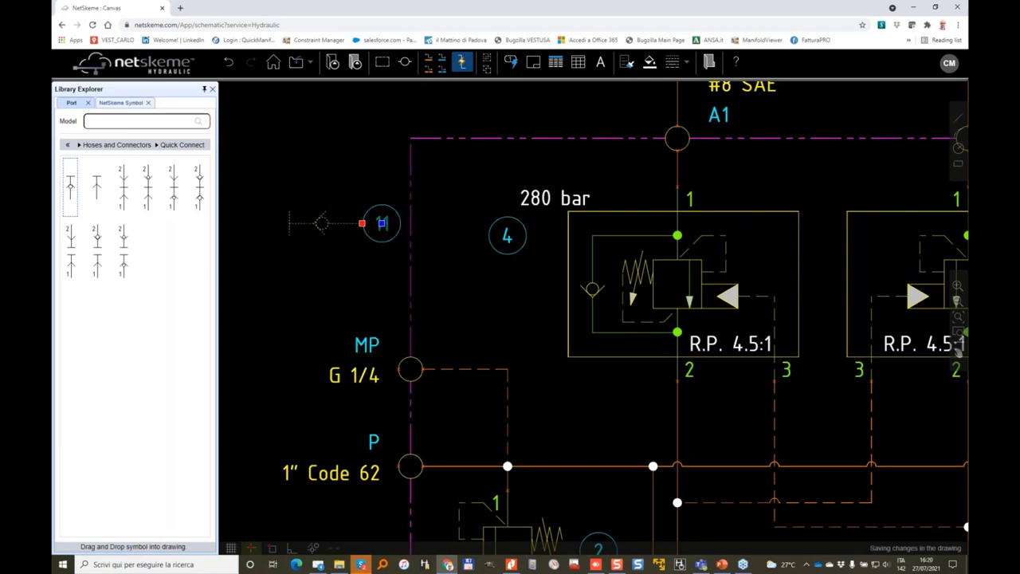
{"action": "left_click_drag", "start_coordinate": [382, 223], "coordinate": [313, 332]}
Move port MP's G 1/4 size label inside the manifold boundary, below the dashed line
{"action": "left_click", "coordinate": [352, 373]}
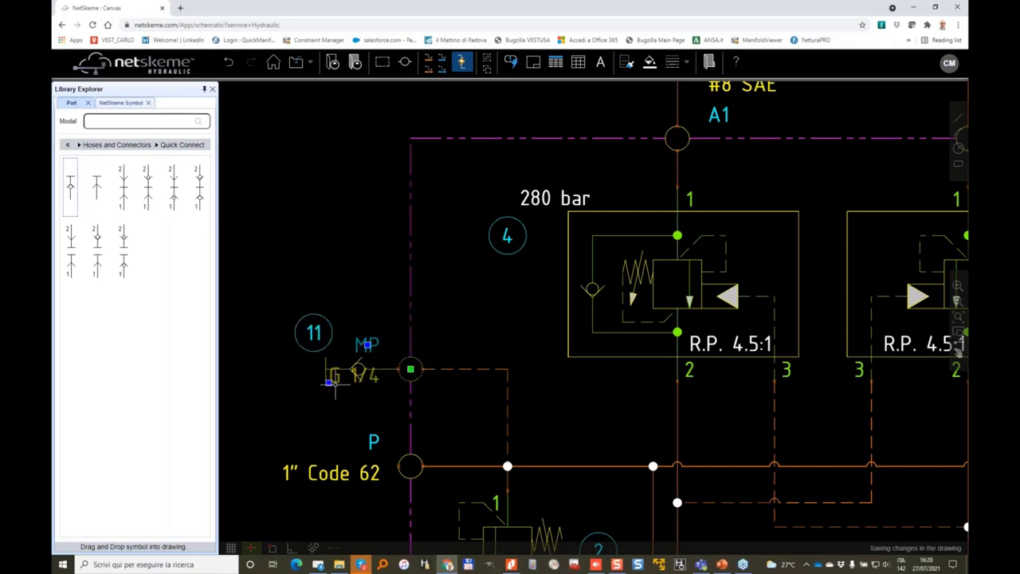
{"action": "scroll", "coordinate": [335, 384], "scroll_direction": "up", "scroll_amount": 2}
{"action": "left_click_drag", "start_coordinate": [324, 383], "coordinate": [457, 396]}
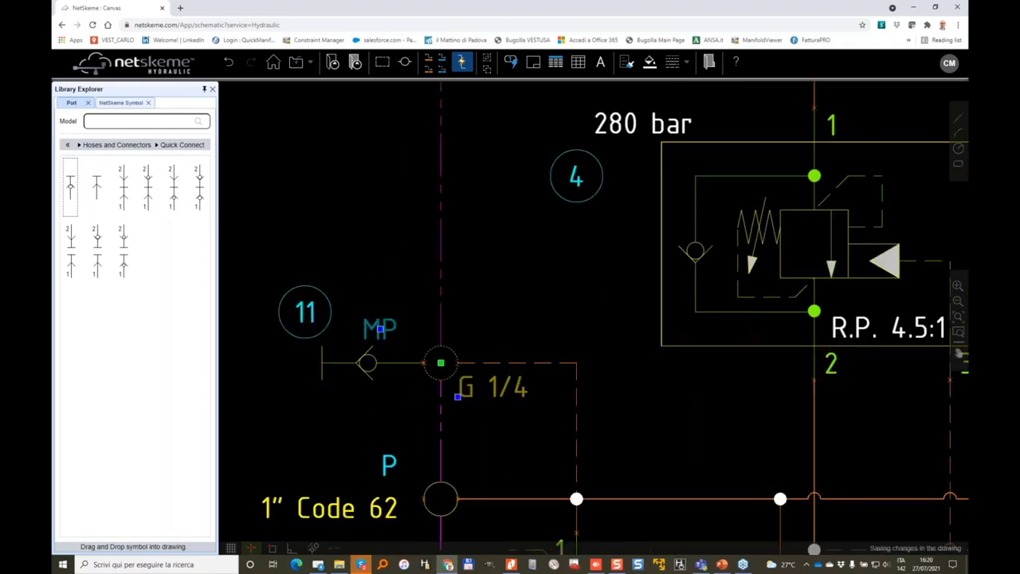
Move the MP port name label inside the manifold boundary, above the dashed pilot line
{"action": "left_click_drag", "start_coordinate": [380, 328], "coordinate": [472, 330]}
{"action": "scroll", "coordinate": [501, 289], "scroll_direction": "down", "scroll_amount": 2}
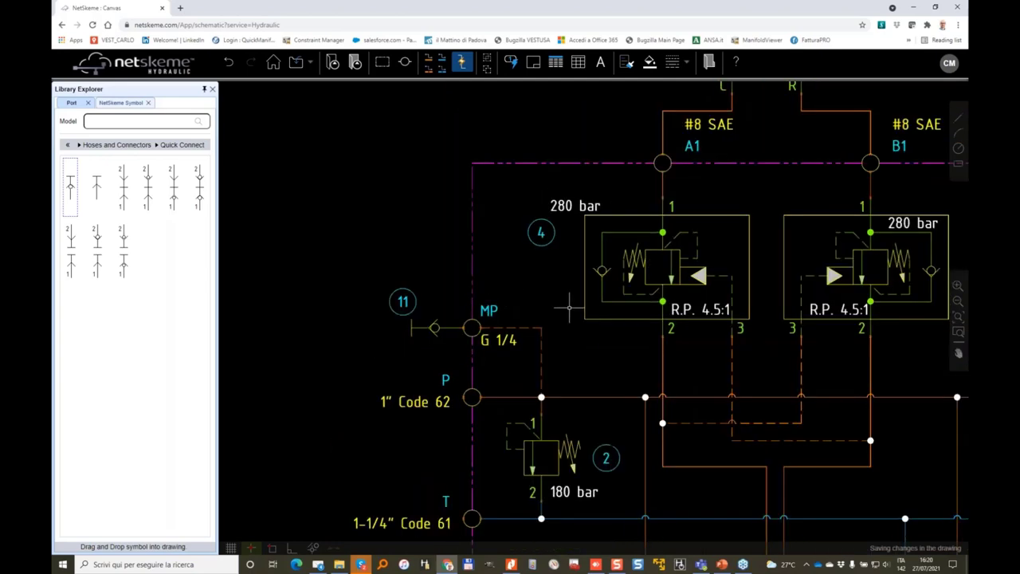
{"action": "scroll", "coordinate": [568, 306], "scroll_direction": "down", "scroll_amount": 5}
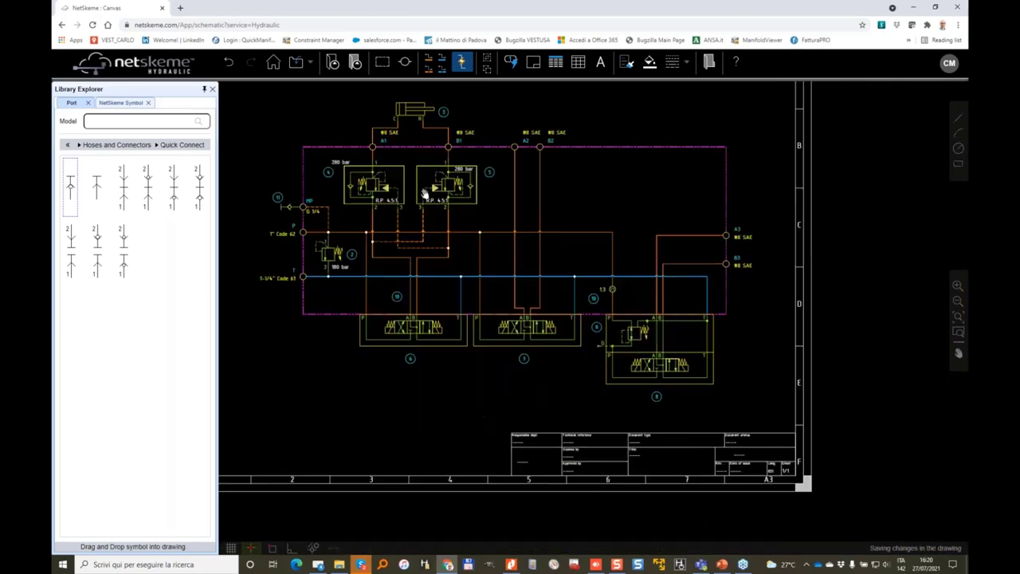
{"action": "scroll", "coordinate": [439, 200], "scroll_direction": "up", "scroll_amount": 1}
{"action": "left_click_drag", "start_coordinate": [424, 194], "coordinate": [487, 258]}
{"action": "scroll", "coordinate": [461, 211], "scroll_direction": "down", "scroll_amount": 1}
{"action": "scroll", "coordinate": [487, 257], "scroll_direction": "down", "scroll_amount": 1}
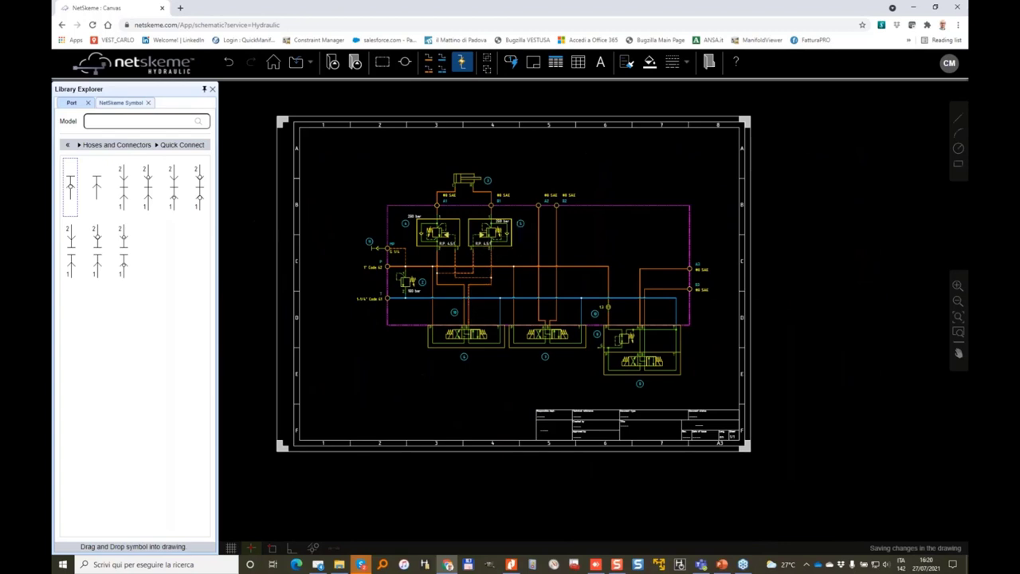
Check the model data of the 1.3 orifice above the pressure reducing valve
{"action": "scroll", "coordinate": [599, 300], "scroll_direction": "up", "scroll_amount": 4}
{"action": "right_click", "coordinate": [616, 313]}
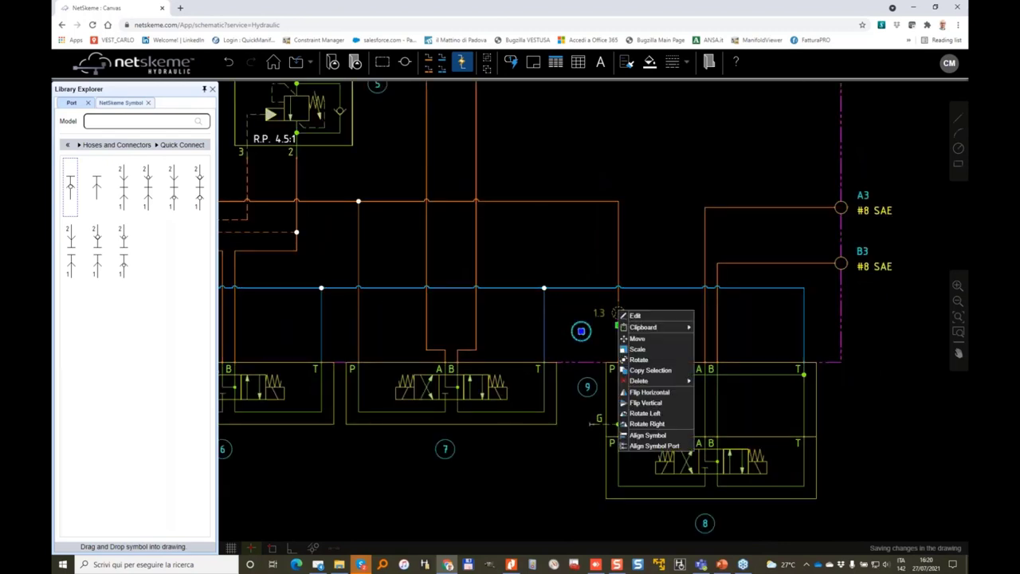
{"action": "left_click", "coordinate": [638, 316]}
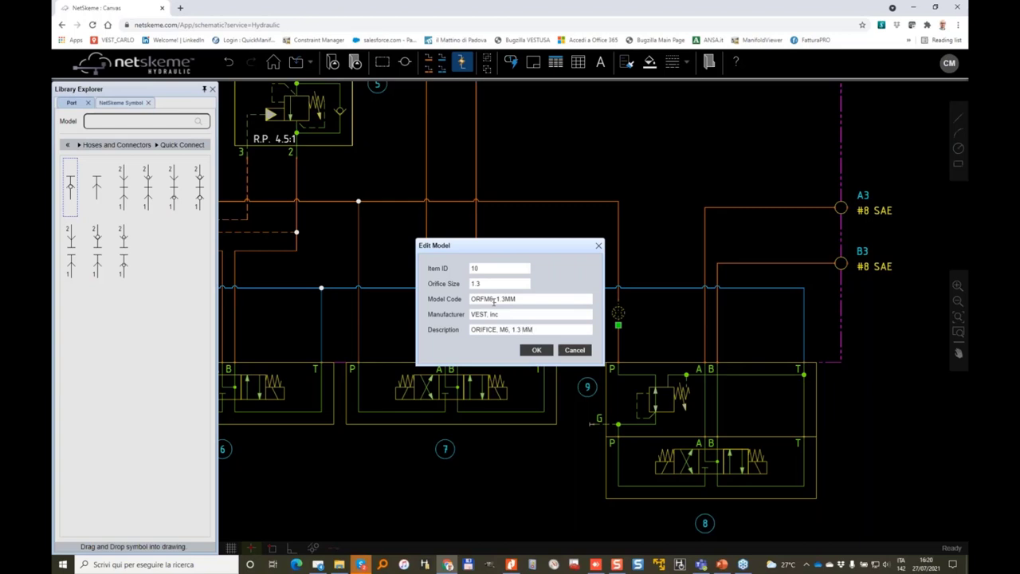
{"action": "left_click", "coordinate": [538, 354]}
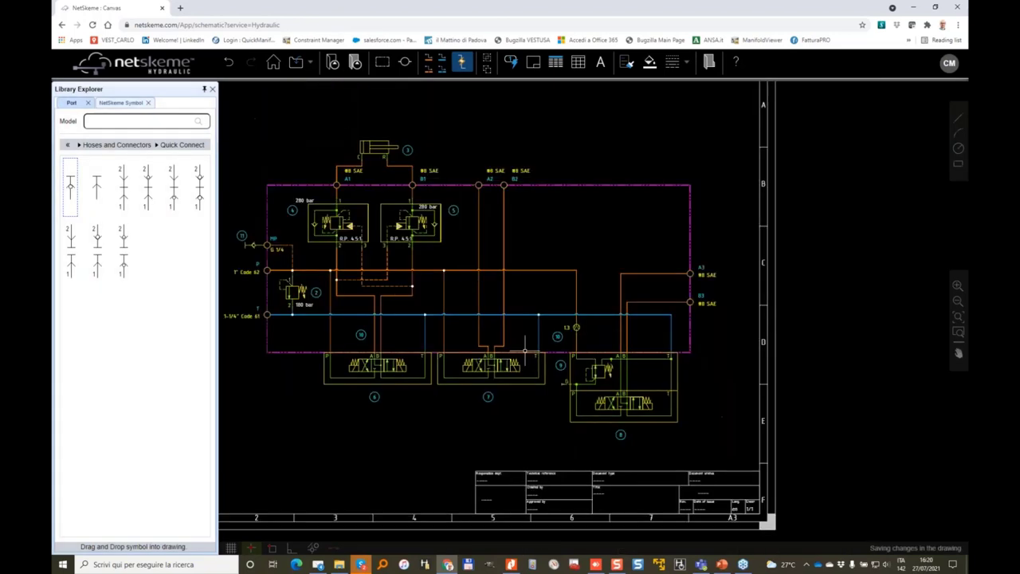
Renumber all item balloons automatically and move the manifold's balloon to the lower-left corner inside the manifold boundary
{"action": "left_click_drag", "start_coordinate": [473, 300], "coordinate": [531, 266]}
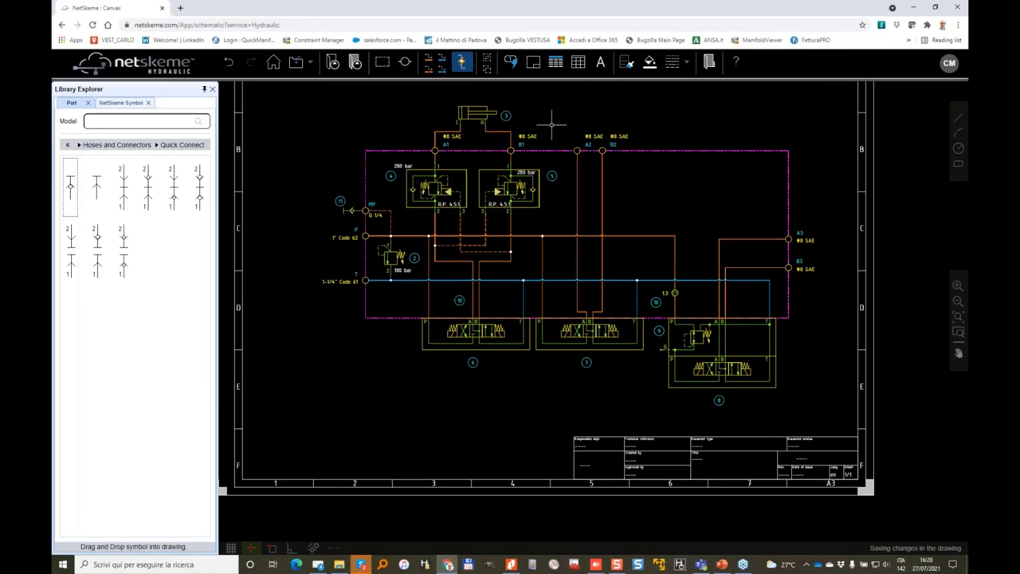
{"action": "left_click", "coordinate": [510, 63]}
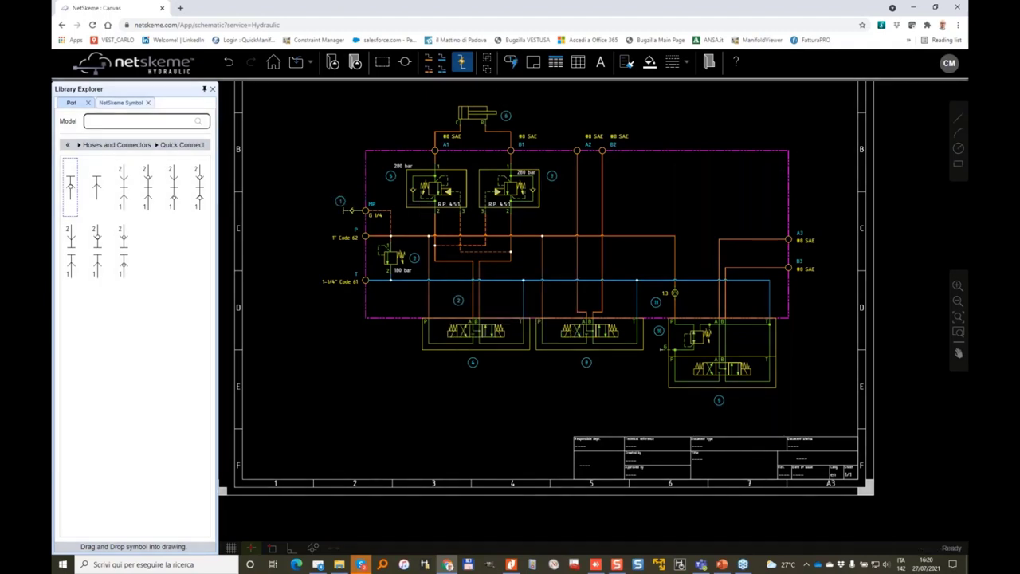
{"action": "scroll", "coordinate": [462, 296], "scroll_direction": "up", "scroll_amount": 5}
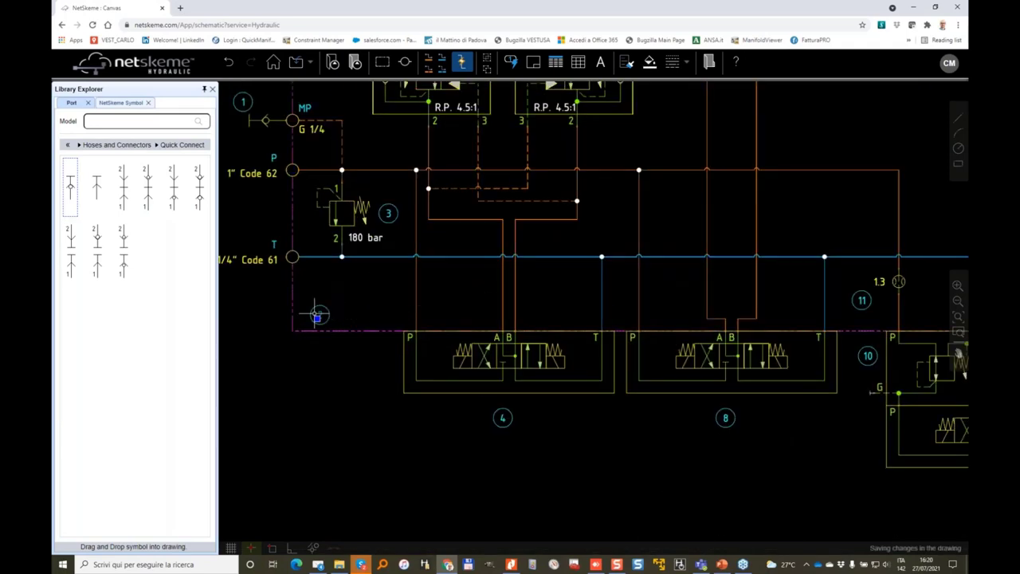
{"action": "scroll", "coordinate": [319, 314], "scroll_direction": "down", "scroll_amount": 4}
{"action": "scroll", "coordinate": [246, 130], "scroll_direction": "up", "scroll_amount": 5}
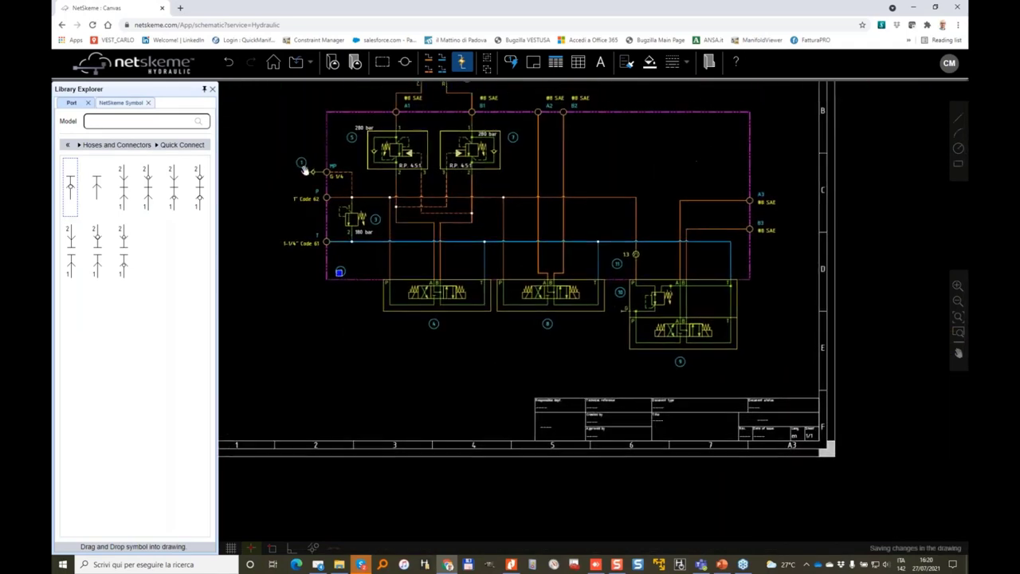
{"action": "scroll", "coordinate": [446, 180], "scroll_direction": "down", "scroll_amount": 5}
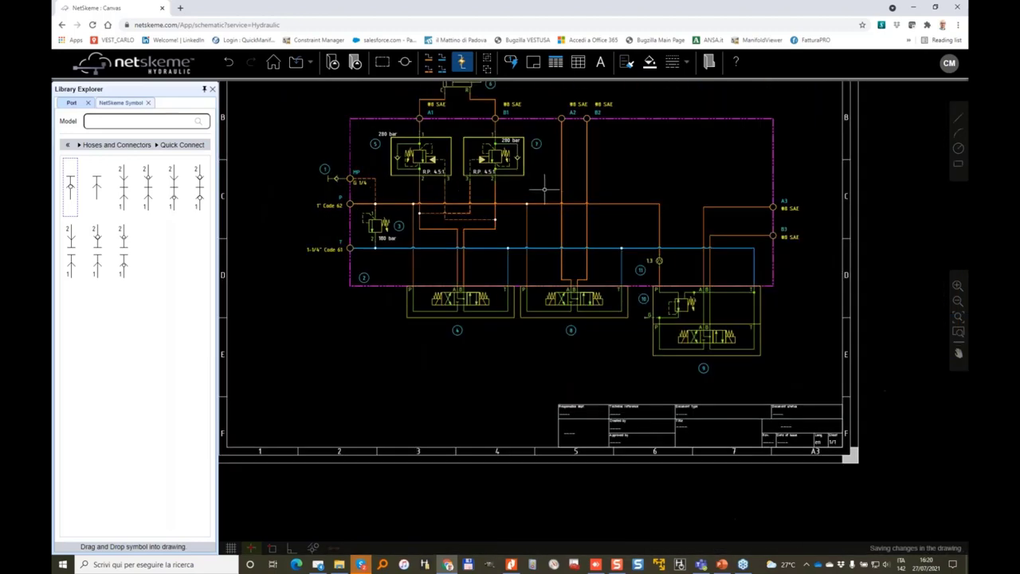
{"action": "scroll", "coordinate": [502, 208], "scroll_direction": "up", "scroll_amount": 1}
{"action": "scroll", "coordinate": [465, 239], "scroll_direction": "down", "scroll_amount": 2}
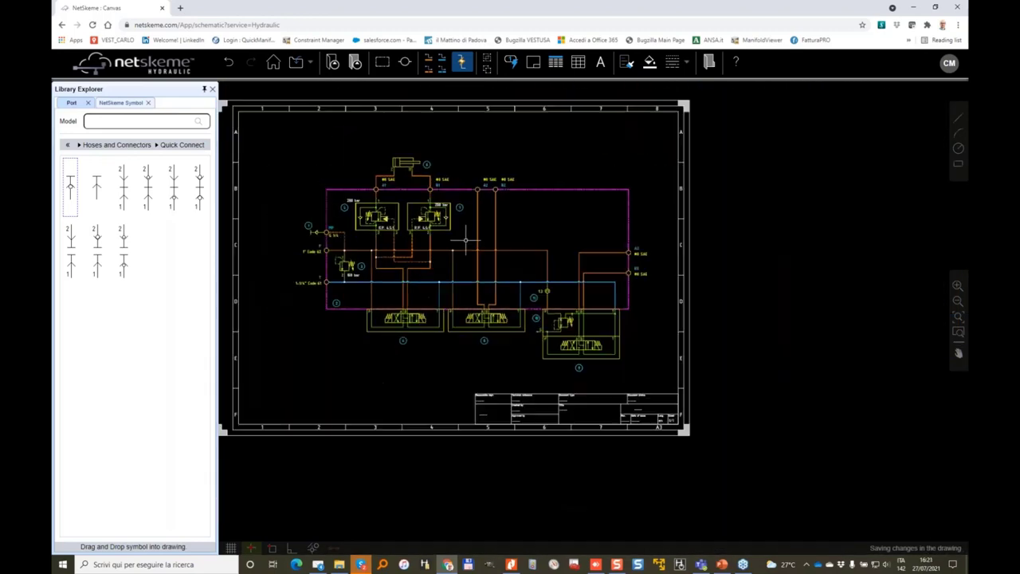
Insert the bill of materials table in the upper-right corner of the drawing sheet
{"action": "left_click", "coordinate": [555, 62]}
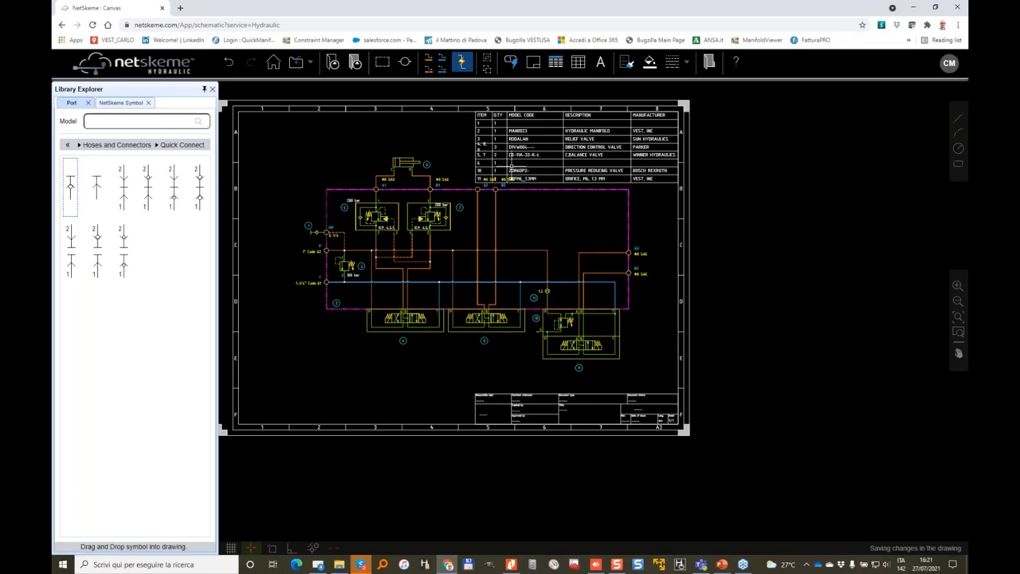
{"action": "scroll", "coordinate": [509, 170], "scroll_direction": "up", "scroll_amount": 2}
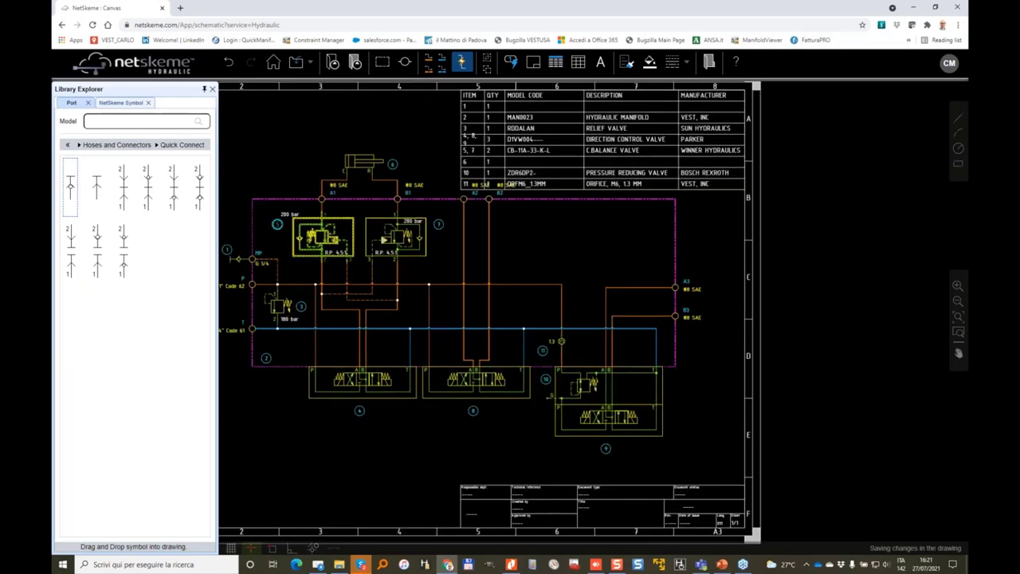
{"action": "scroll", "coordinate": [331, 253], "scroll_direction": "down", "scroll_amount": 2}
Select the whole hydraulic circuit and shift it down and slightly left, away from the bill of materials table
{"action": "left_click_drag", "start_coordinate": [231, 179], "coordinate": [489, 341]}
{"action": "left_click_drag", "start_coordinate": [351, 253], "coordinate": [637, 411]}
{"action": "key", "text": "Down"}
{"action": "key", "text": "Down"}
{"action": "key", "text": "Down"}
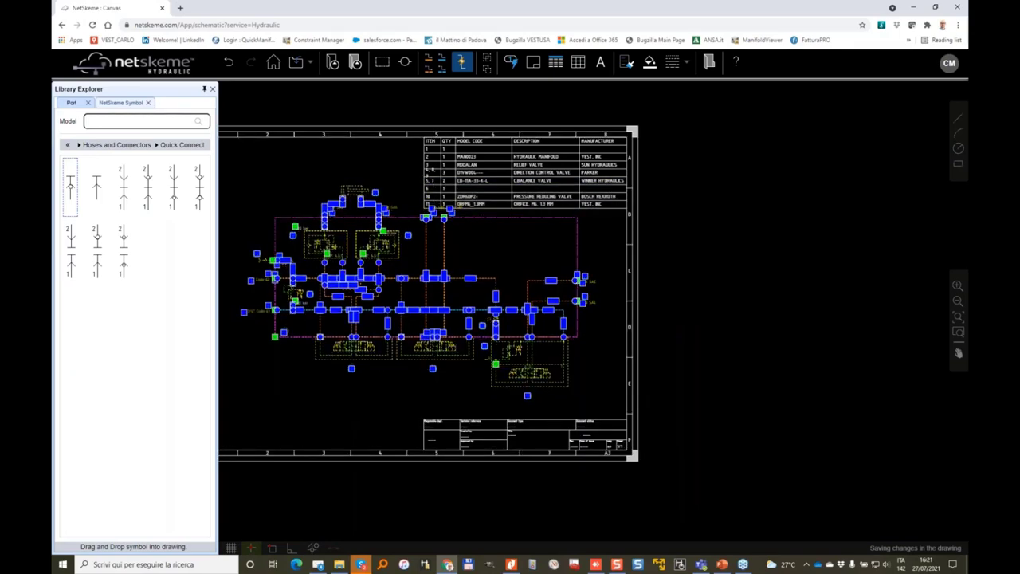
{"action": "key", "text": "Down"}
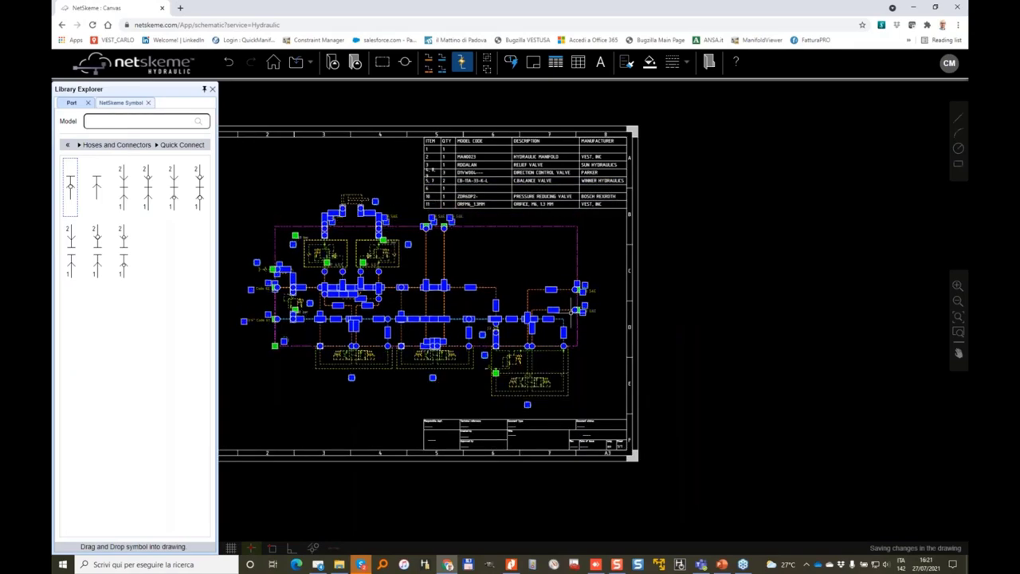
{"action": "key", "text": "Left"}
{"action": "key", "text": "Left"}
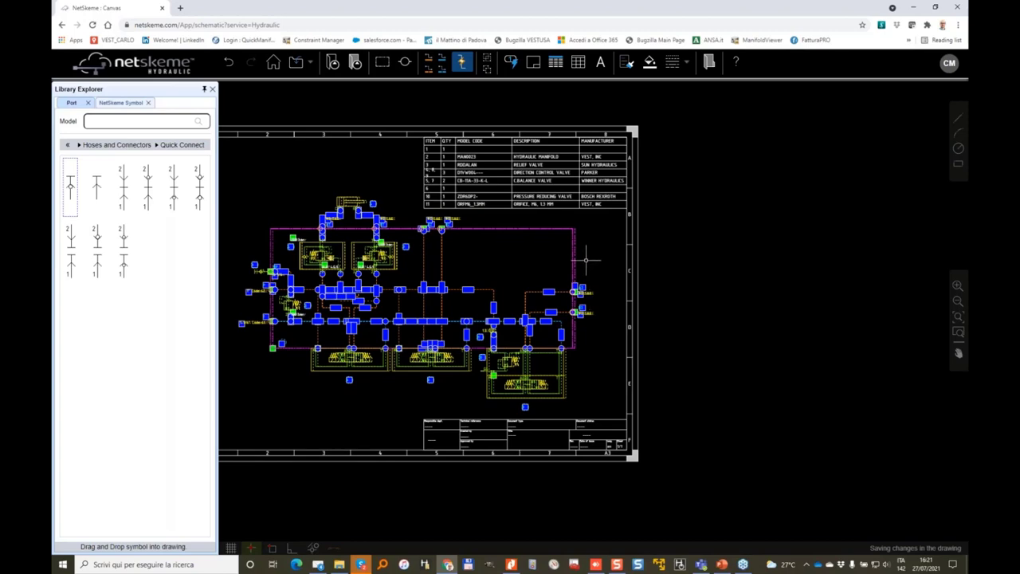
{"action": "key", "text": "Left"}
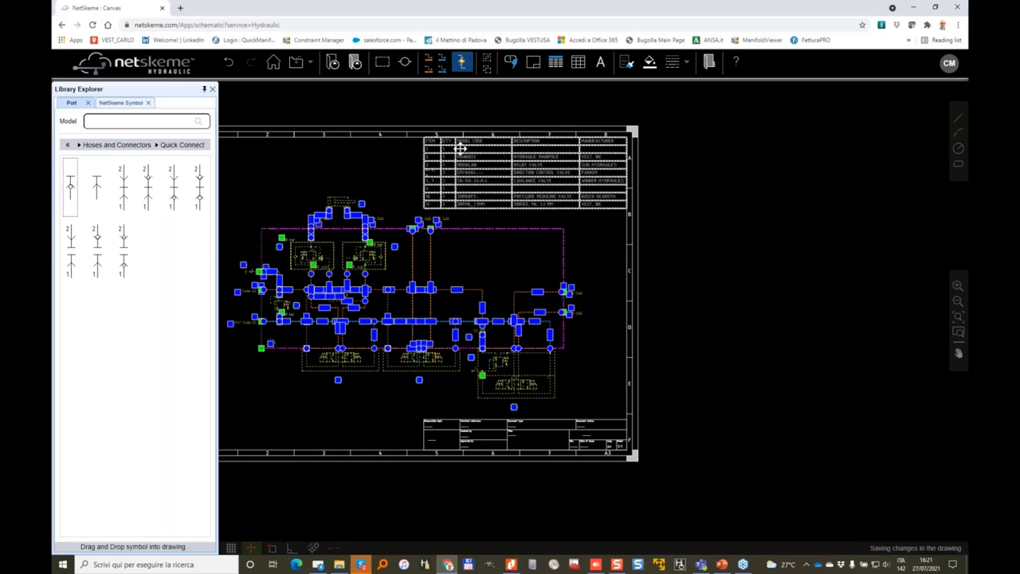
Examine the bill of materials rows, including the grouped item numbers of identical valves
{"action": "scroll", "coordinate": [460, 148], "scroll_direction": "up", "scroll_amount": 5}
{"action": "left_click", "coordinate": [419, 187]}
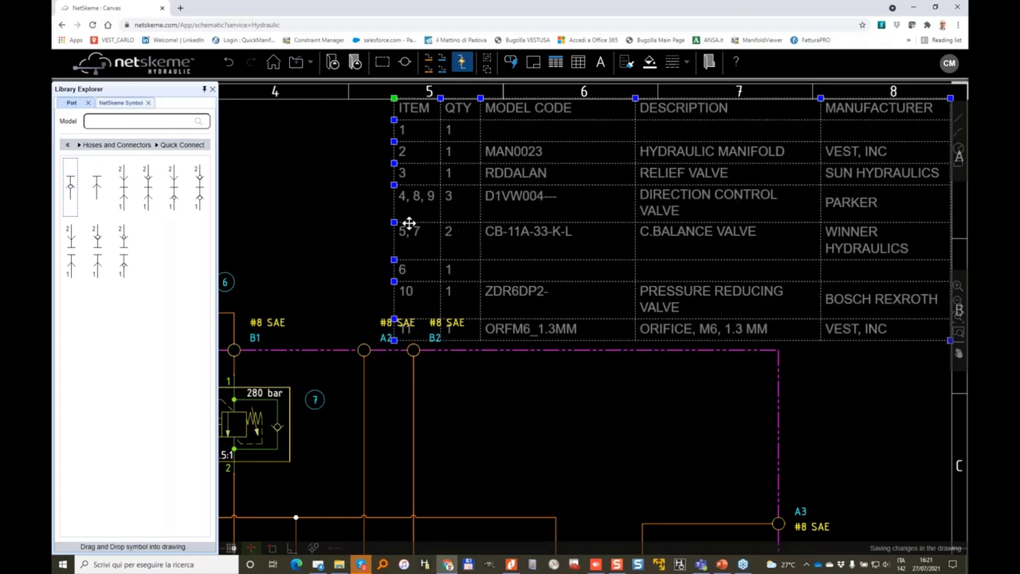
{"action": "scroll", "coordinate": [408, 224], "scroll_direction": "down", "scroll_amount": 2}
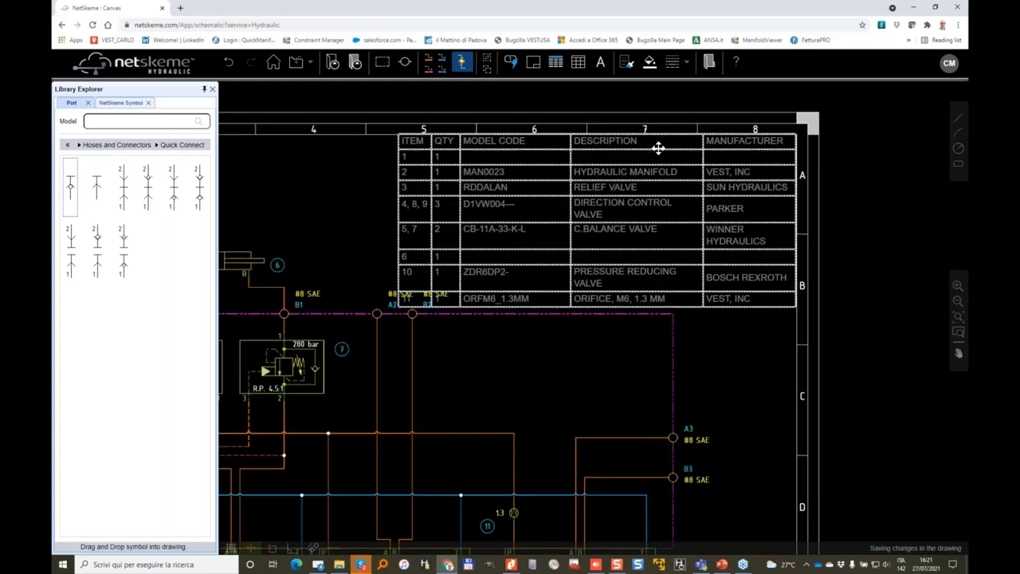
{"action": "left_click", "coordinate": [412, 206]}
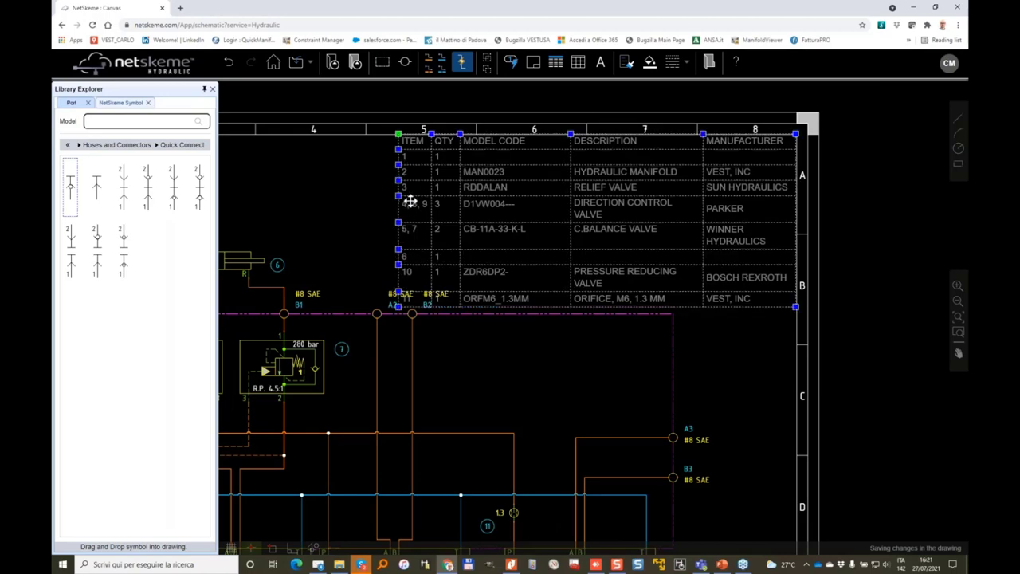
{"action": "left_click", "coordinate": [357, 223]}
Select the whole circuit again and shift it further down to separate ports A2 and B2 from the bill of materials
{"action": "scroll", "coordinate": [357, 224], "scroll_direction": "down", "scroll_amount": 3}
{"action": "left_click_drag", "start_coordinate": [576, 291], "coordinate": [739, 236]}
{"action": "left_click_drag", "start_coordinate": [734, 405], "coordinate": [765, 390]}
{"action": "key", "text": "Down"}
{"action": "key", "text": "Down"}
{"action": "key", "text": "Down"}
{"action": "key", "text": "Down"}
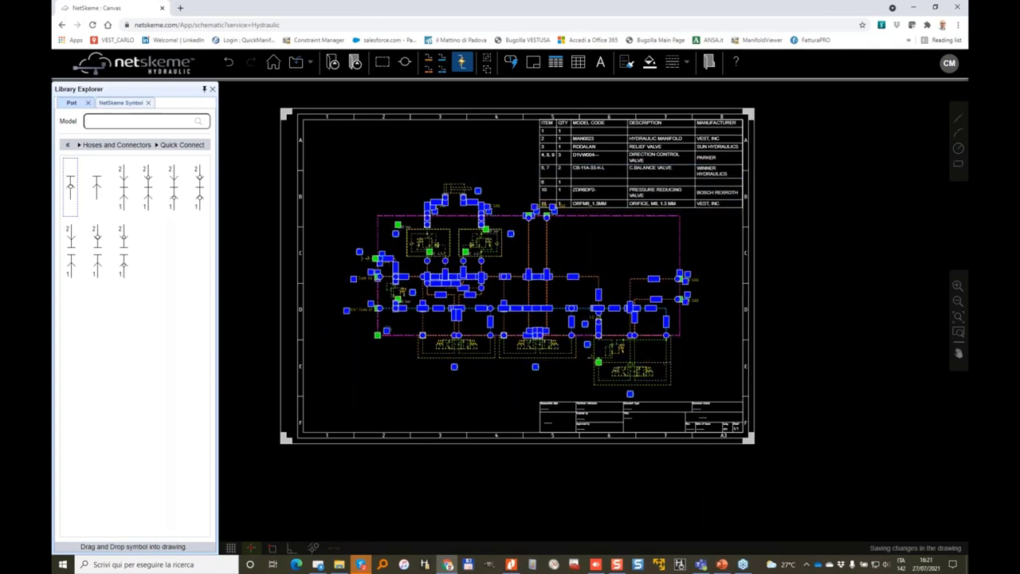
{"action": "key", "text": "Down"}
{"action": "key", "text": "Down"}
{"action": "key", "text": "Down"}
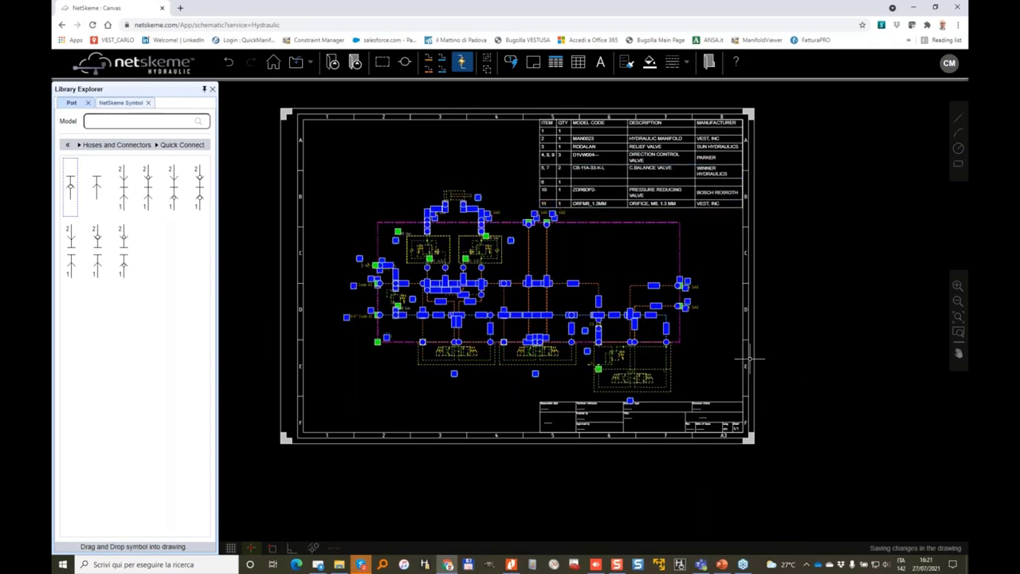
{"action": "key", "text": "Escape"}
Move item balloon 9 from above the title block to the right side of its directional valve
{"action": "scroll", "coordinate": [636, 398], "scroll_direction": "up", "scroll_amount": 3}
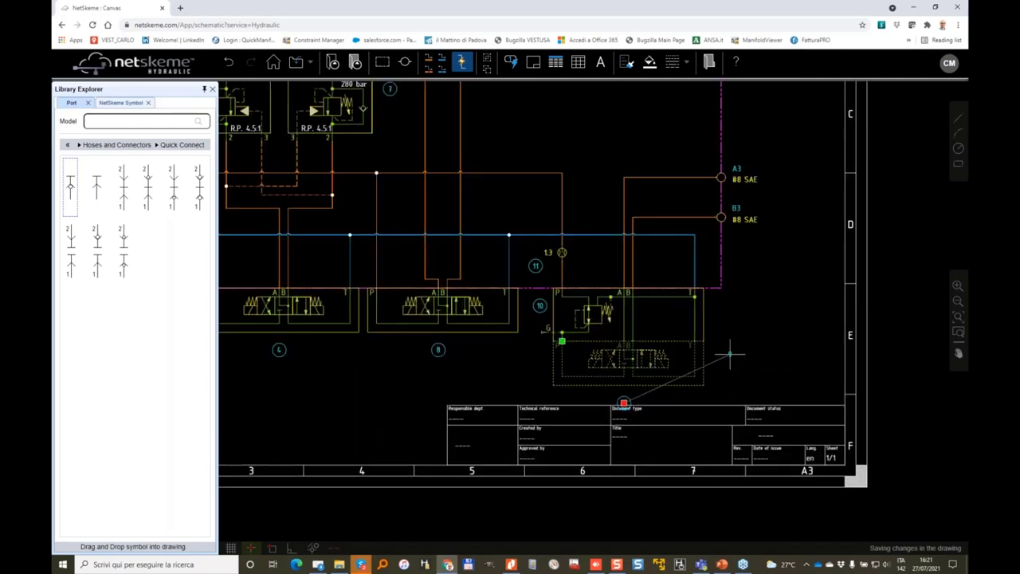
{"action": "scroll", "coordinate": [728, 342], "scroll_direction": "down", "scroll_amount": 3}
{"action": "left_click_drag", "start_coordinate": [762, 266], "coordinate": [710, 304]}
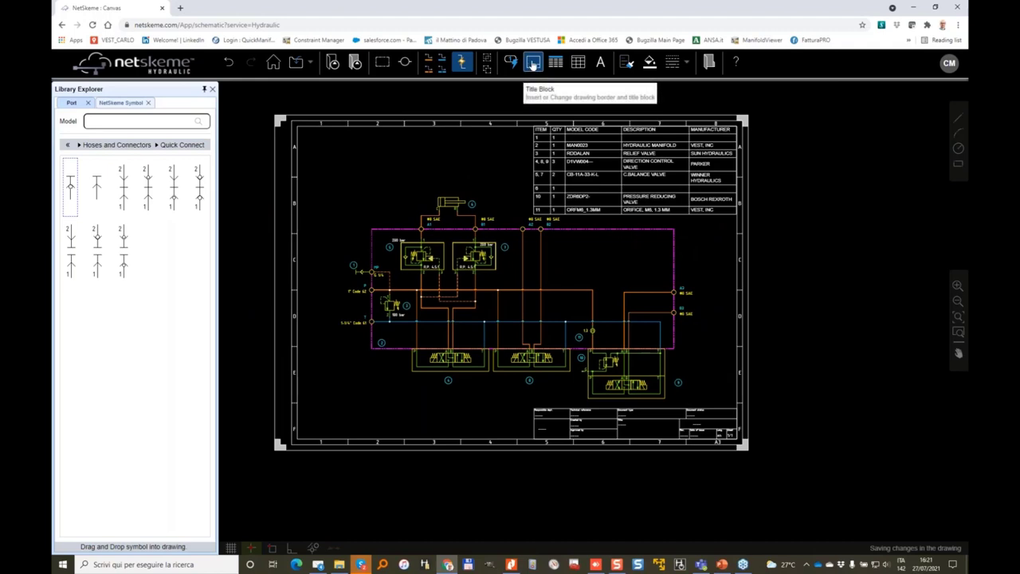
Reload the drawing border and title block with sheet size A3, 297 mm x 420 mm
{"action": "left_click", "coordinate": [532, 64]}
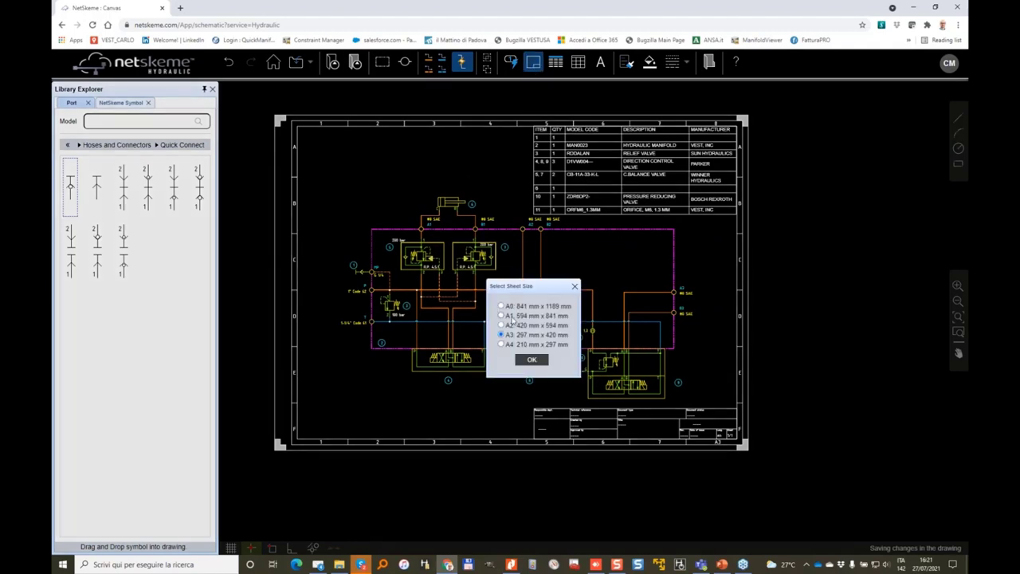
{"action": "left_click", "coordinate": [532, 359]}
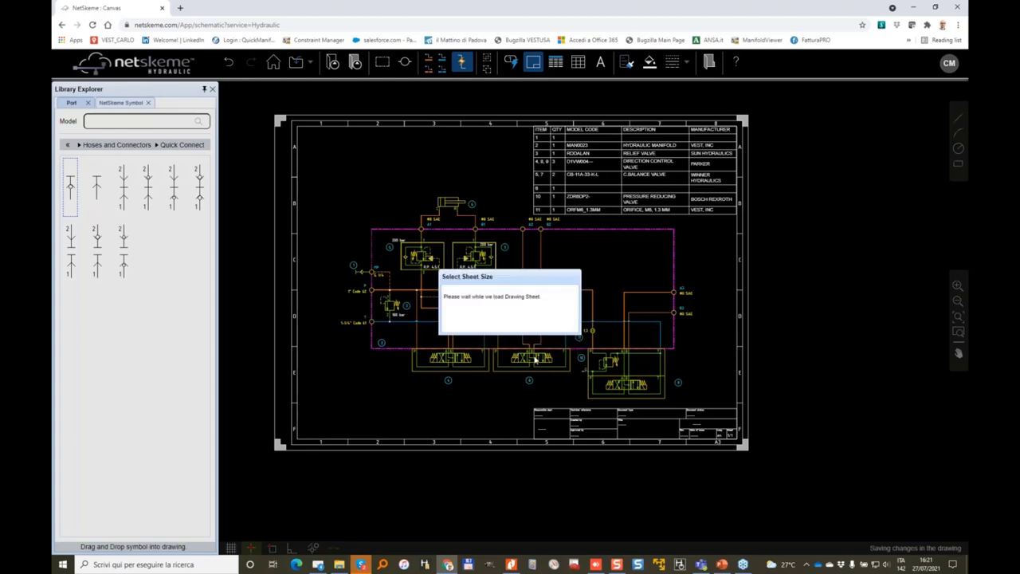
{"action": "left_click", "coordinate": [532, 64]}
{"action": "left_click", "coordinate": [501, 335]}
{"action": "left_click", "coordinate": [533, 360]}
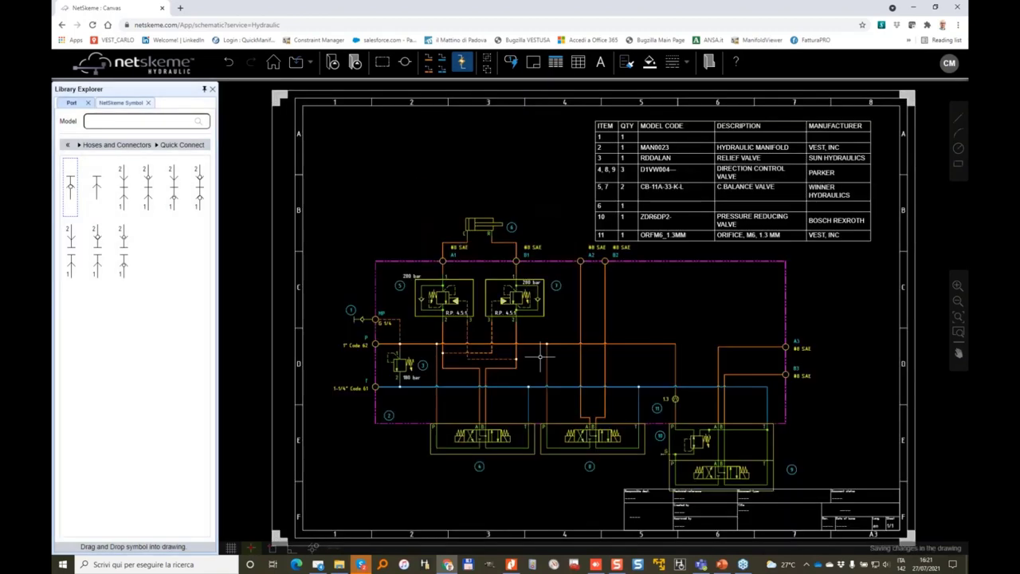
Shift the whole circuit and the bill of materials slightly up so the lower valve clears the title block
{"action": "scroll", "coordinate": [682, 356], "scroll_direction": "down", "scroll_amount": 2}
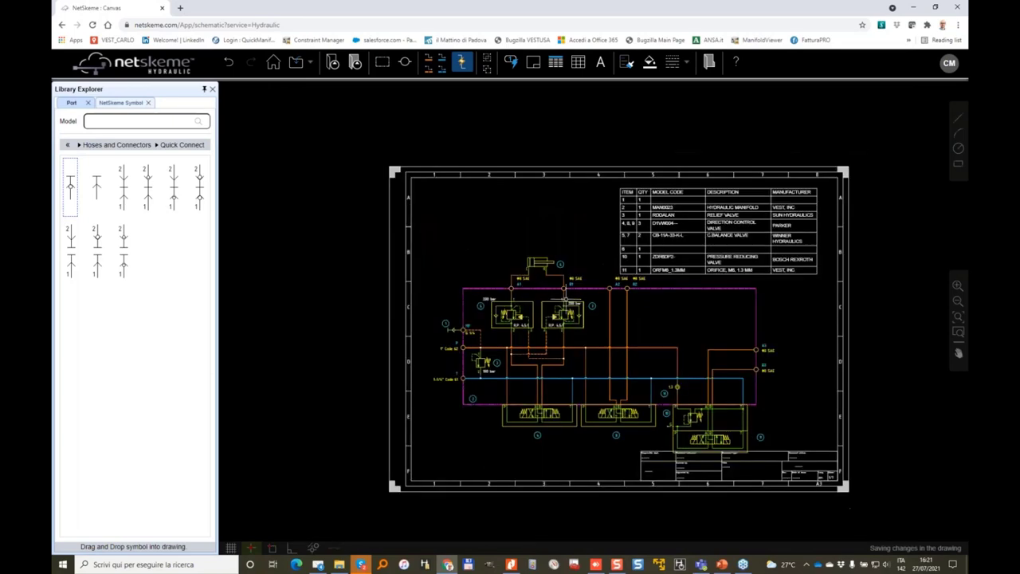
{"action": "left_click_drag", "start_coordinate": [411, 133], "coordinate": [846, 472]}
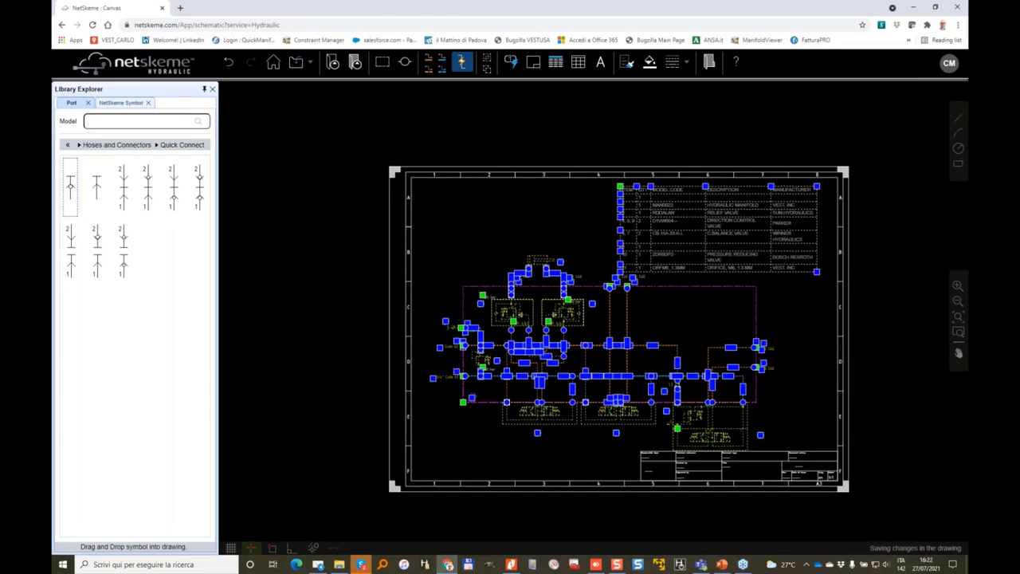
{"action": "left_click", "coordinate": [880, 314]}
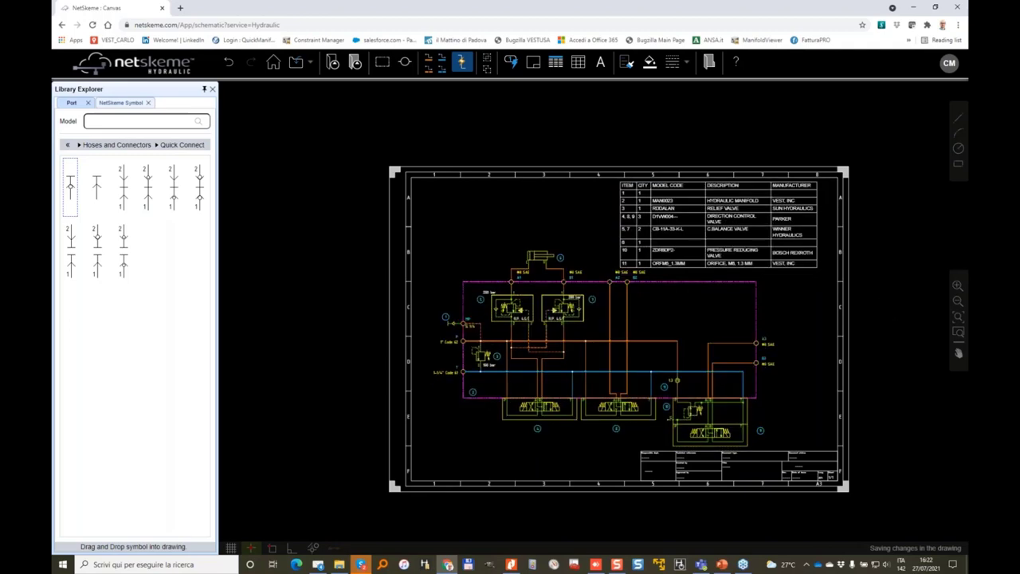
Fill in the Title field of the title block with WEBINAR JULY 27TH
{"action": "scroll", "coordinate": [694, 455], "scroll_direction": "up", "scroll_amount": 3}
{"action": "scroll", "coordinate": [714, 443], "scroll_direction": "up", "scroll_amount": 2}
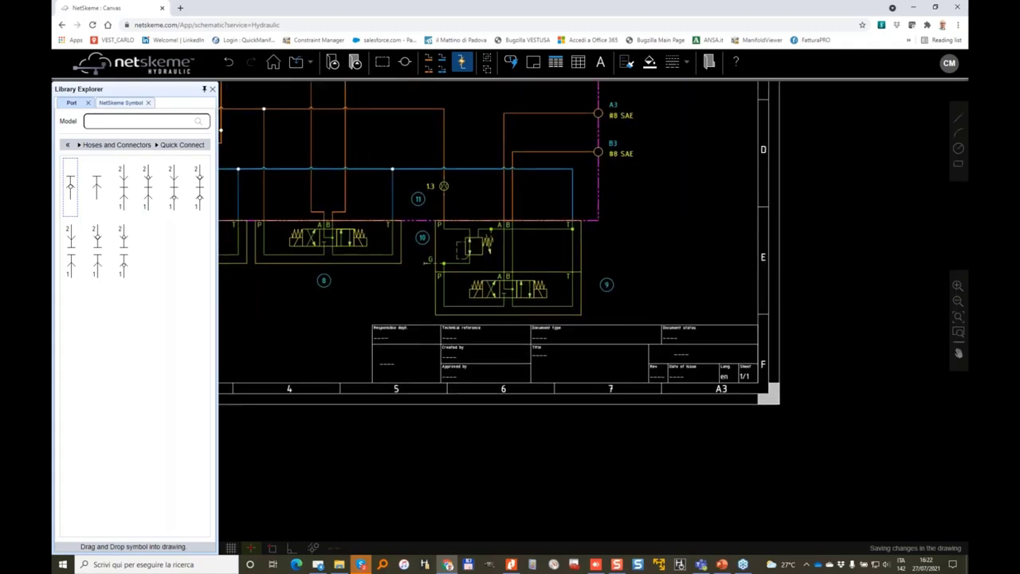
{"action": "double_click", "coordinate": [408, 330]}
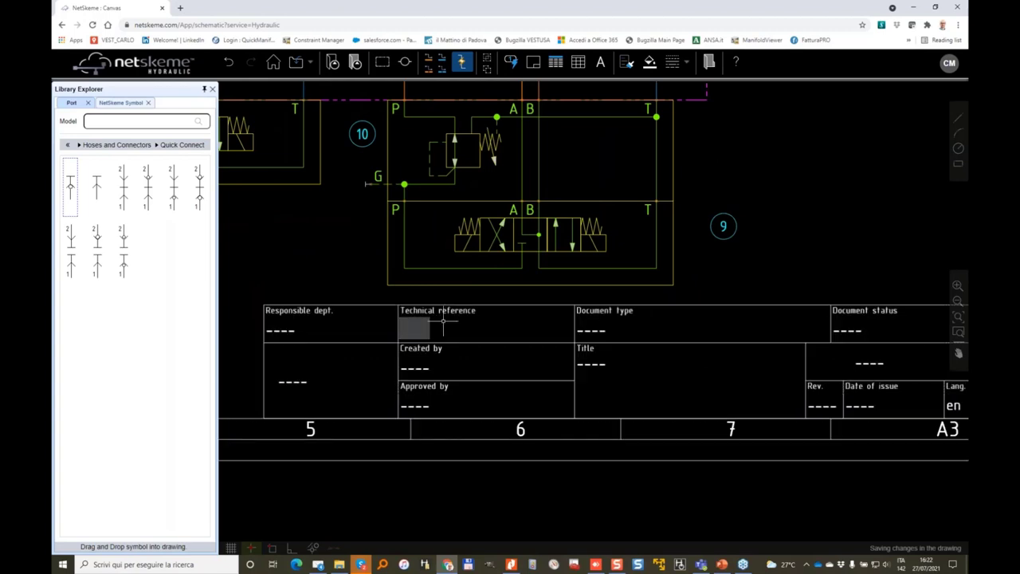
{"action": "double_click", "coordinate": [595, 365]}
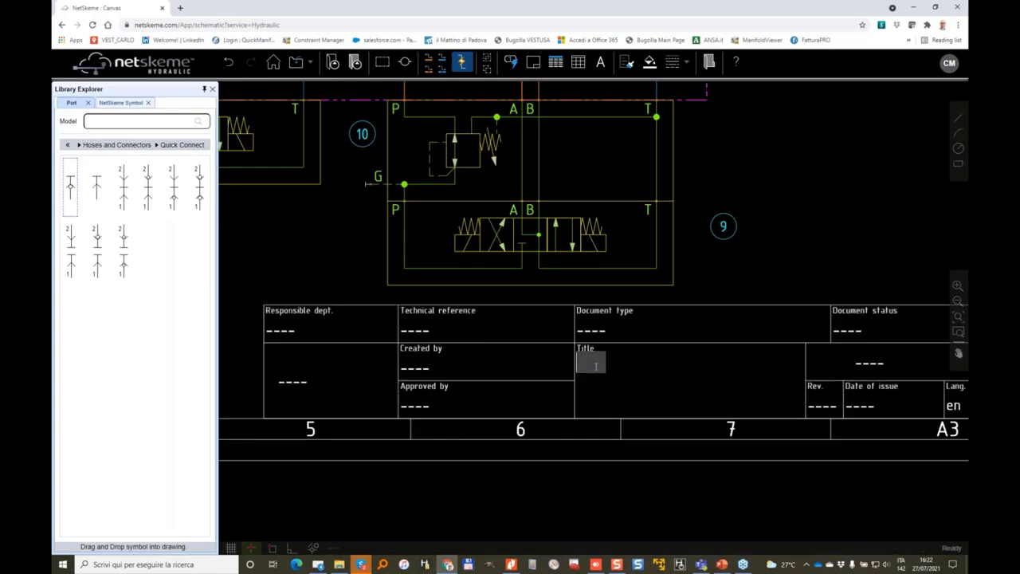
{"action": "type", "text": "WEBINAR"}
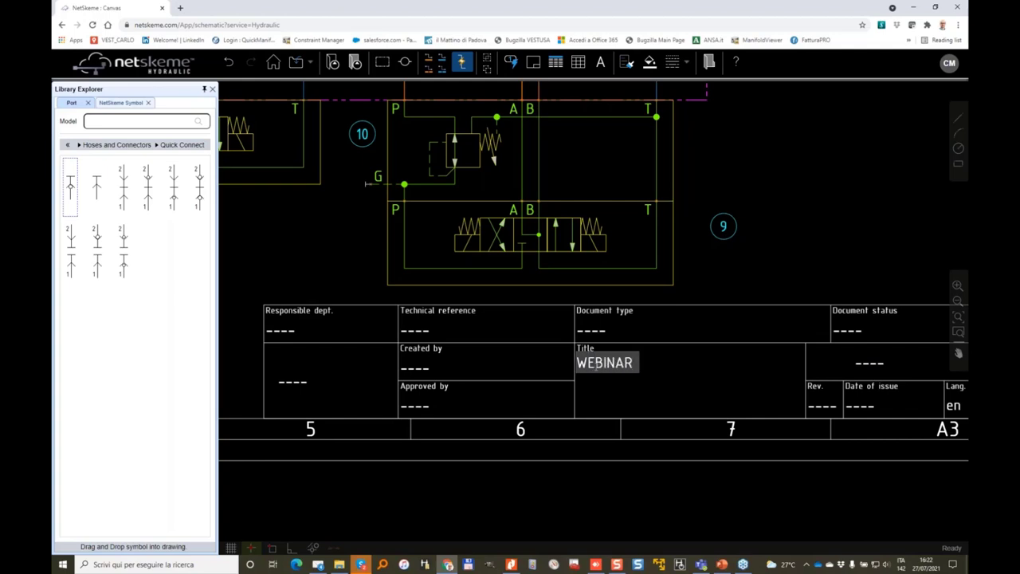
{"action": "type", "text": " JULY 27TH"}
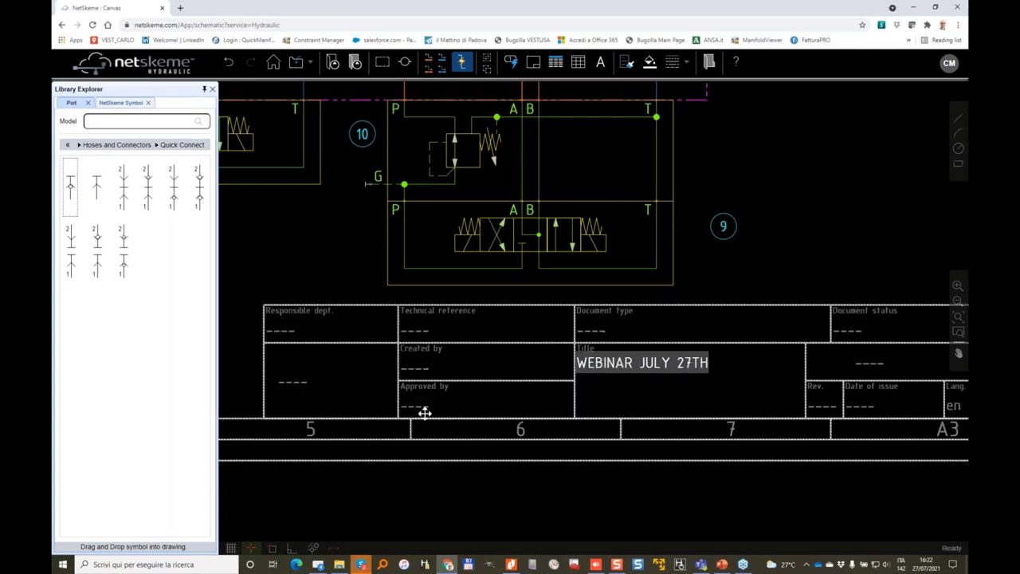
Enter the author's initials in the Created by field of the title block
{"action": "double_click", "coordinate": [415, 367]}
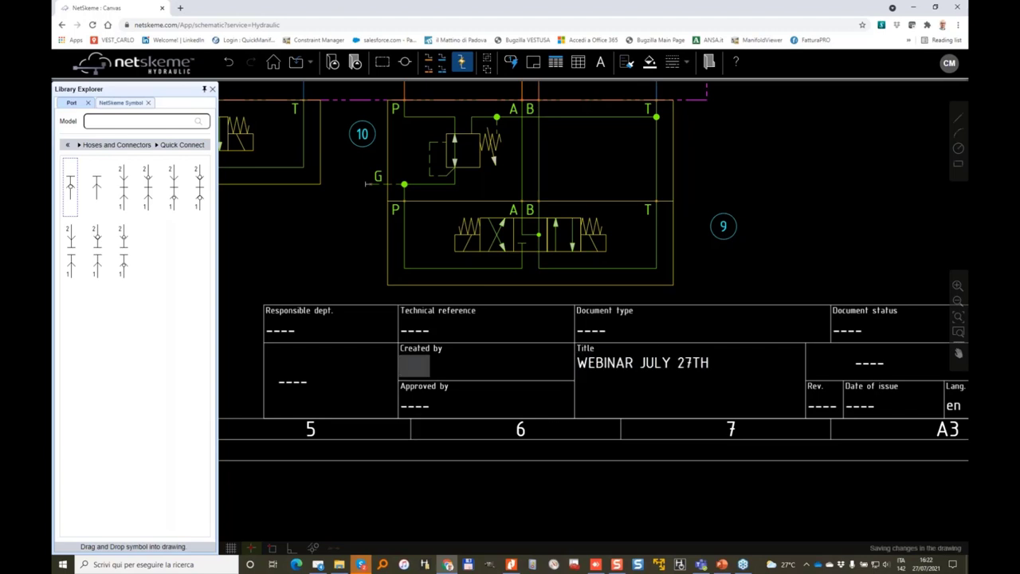
{"action": "type", "text": "CM"}
{"action": "left_click", "coordinate": [332, 237]}
{"action": "scroll", "coordinate": [333, 238], "scroll_direction": "down", "scroll_amount": 3}
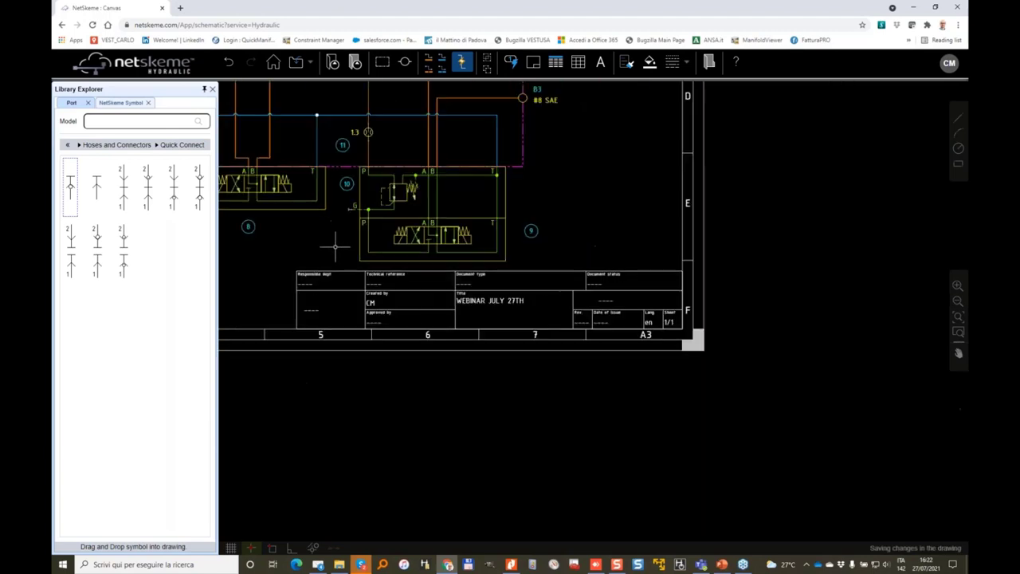
Insert a table with 3 columns and 3 data rows in the empty sheet area above and beside the cylinder
{"action": "left_click_drag", "start_coordinate": [429, 258], "coordinate": [700, 344]}
{"action": "scroll", "coordinate": [538, 297], "scroll_direction": "down", "scroll_amount": 2}
{"action": "left_click_drag", "start_coordinate": [572, 285], "coordinate": [546, 372]}
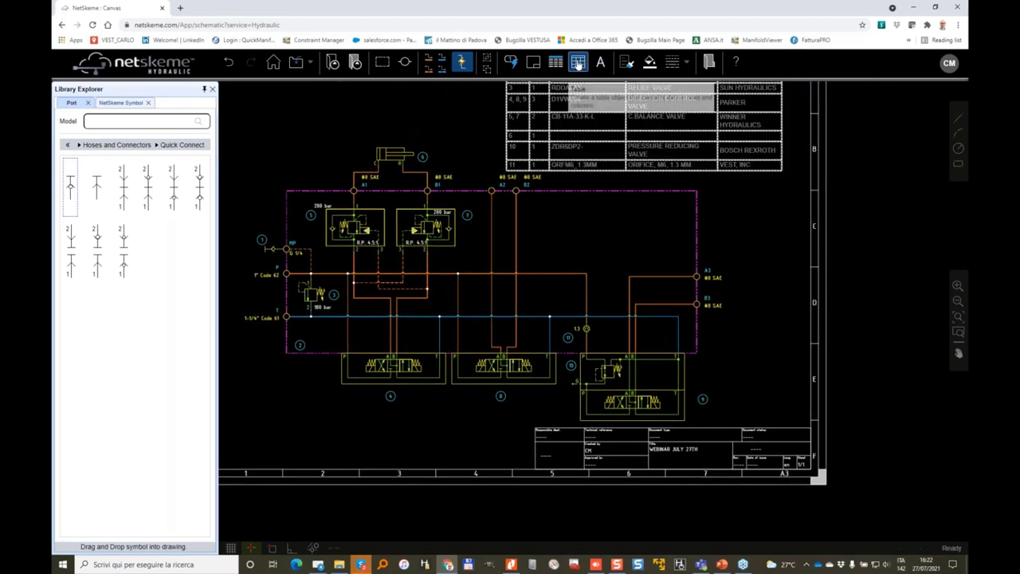
{"action": "left_click", "coordinate": [578, 63]}
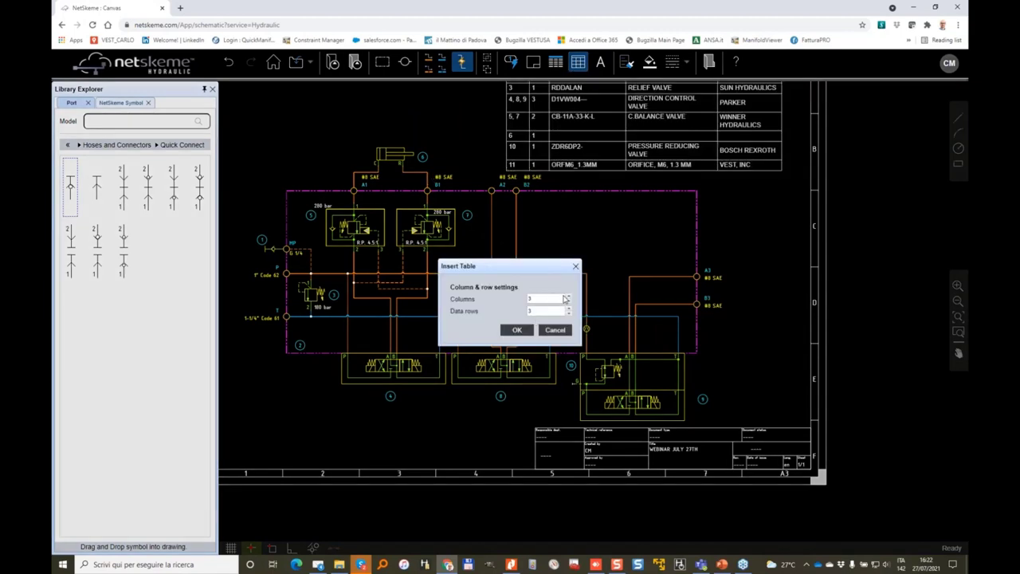
{"action": "left_click", "coordinate": [522, 330]}
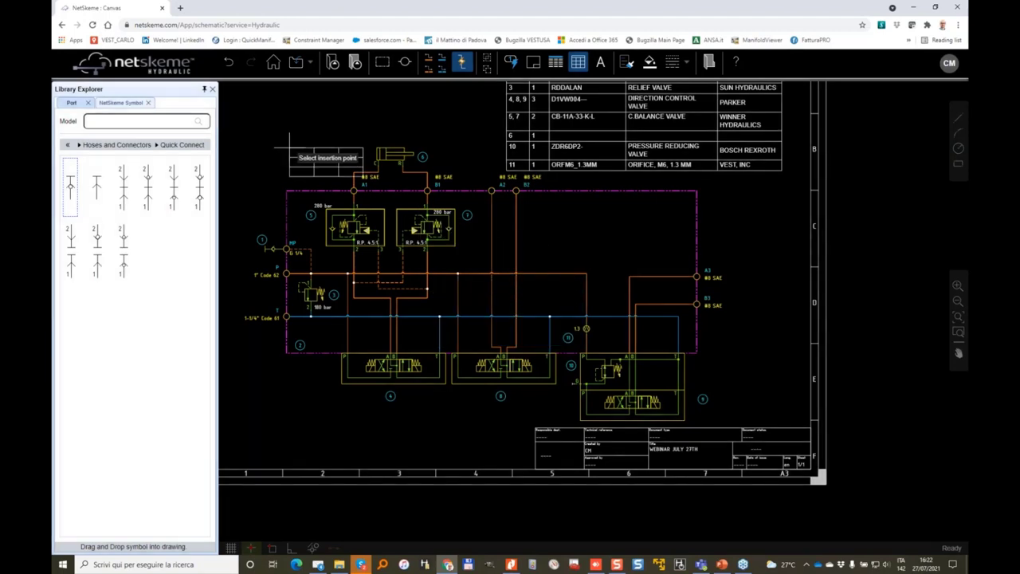
{"action": "left_click", "coordinate": [247, 94]}
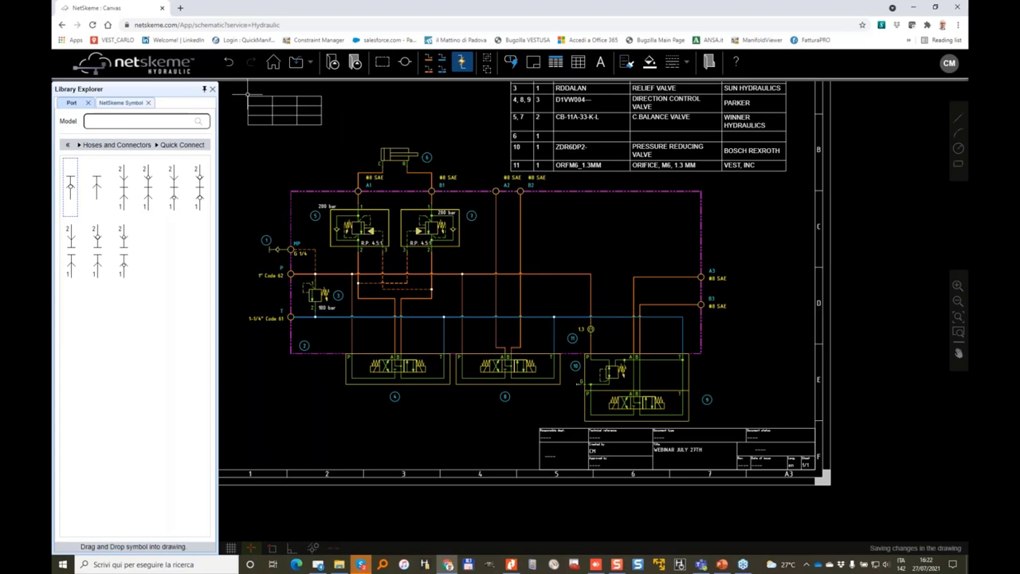
Widen the columns of the new empty table by stretching it horizontally
{"action": "left_click", "coordinate": [322, 102]}
{"action": "left_click", "coordinate": [321, 96]}
{"action": "left_click", "coordinate": [386, 96]}
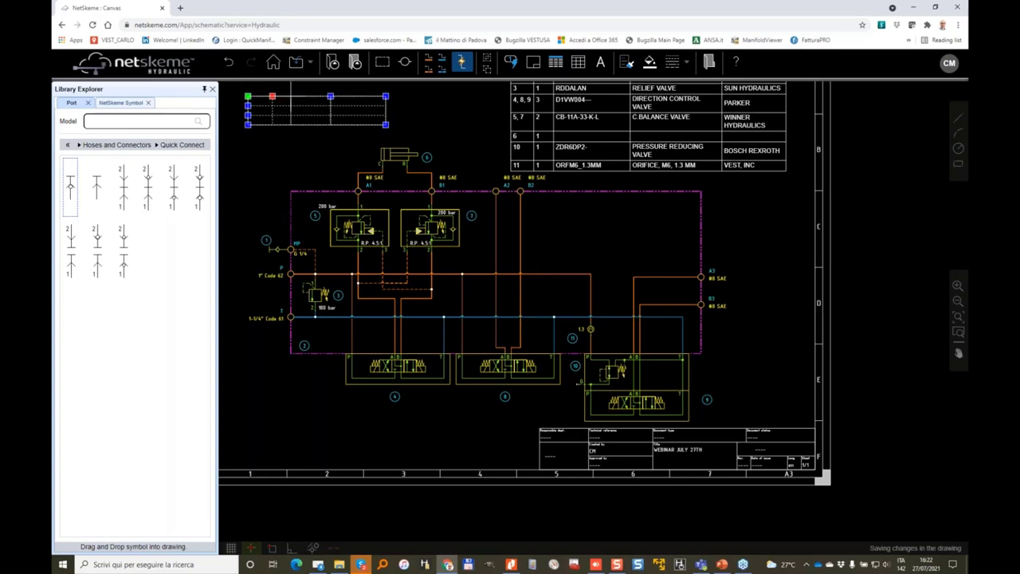
Fill the table's header row with the column titles PORT NAME, TYPE and SIZE
{"action": "double_click", "coordinate": [261, 101]}
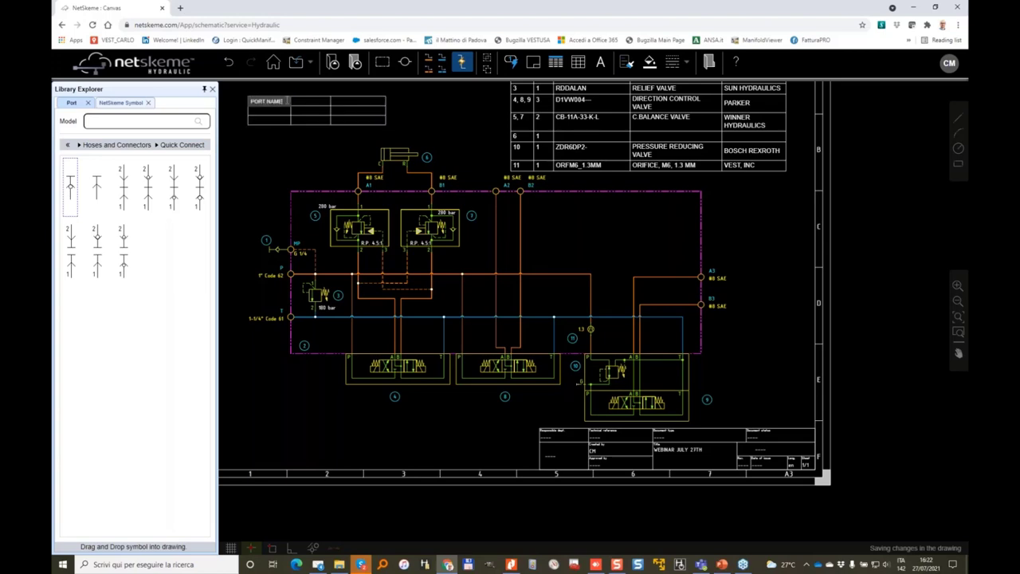
{"action": "left_click", "coordinate": [293, 100]}
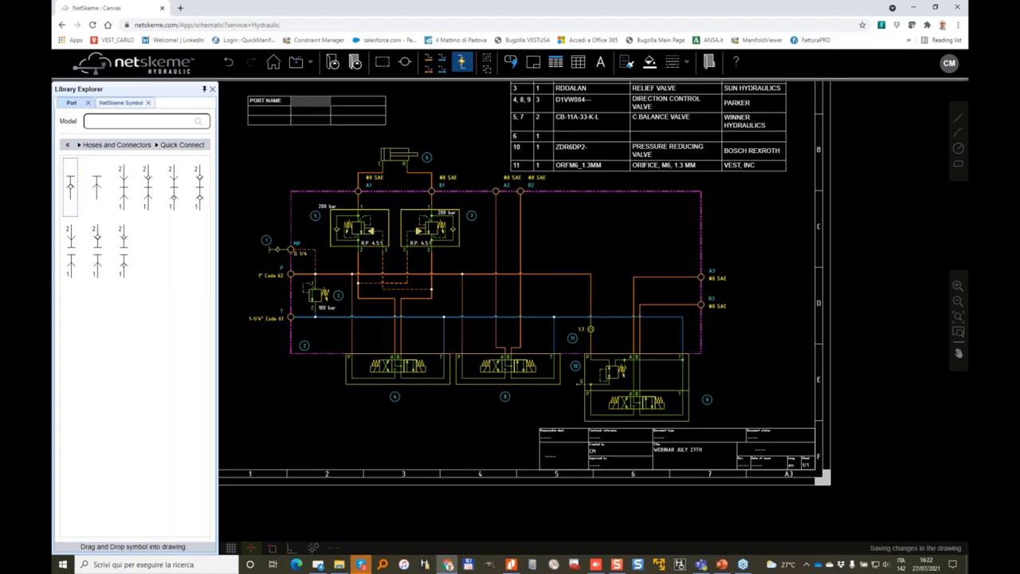
{"action": "scroll", "coordinate": [299, 130], "scroll_direction": "up", "scroll_amount": 4}
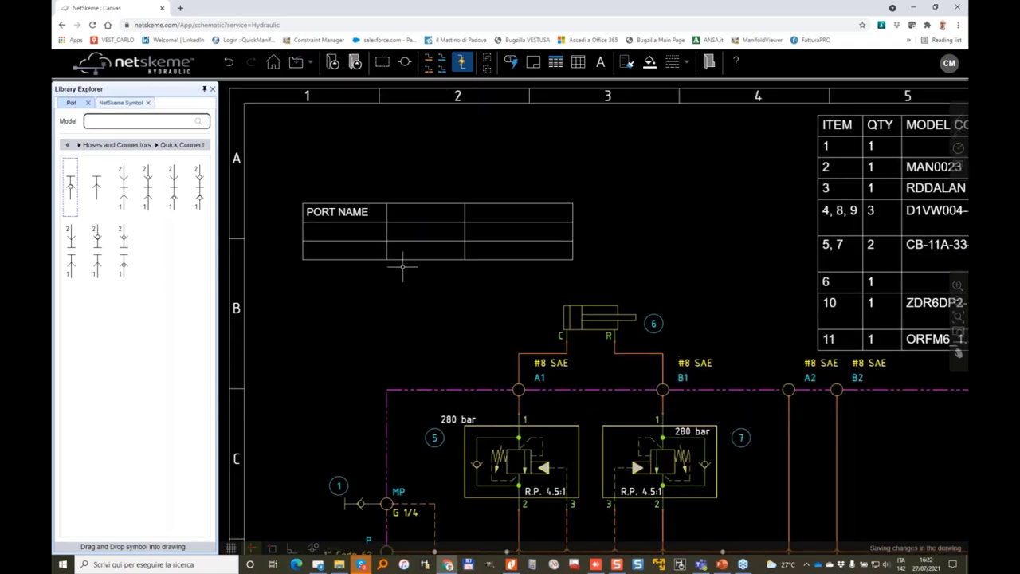
{"action": "scroll", "coordinate": [410, 235], "scroll_direction": "up", "scroll_amount": 2}
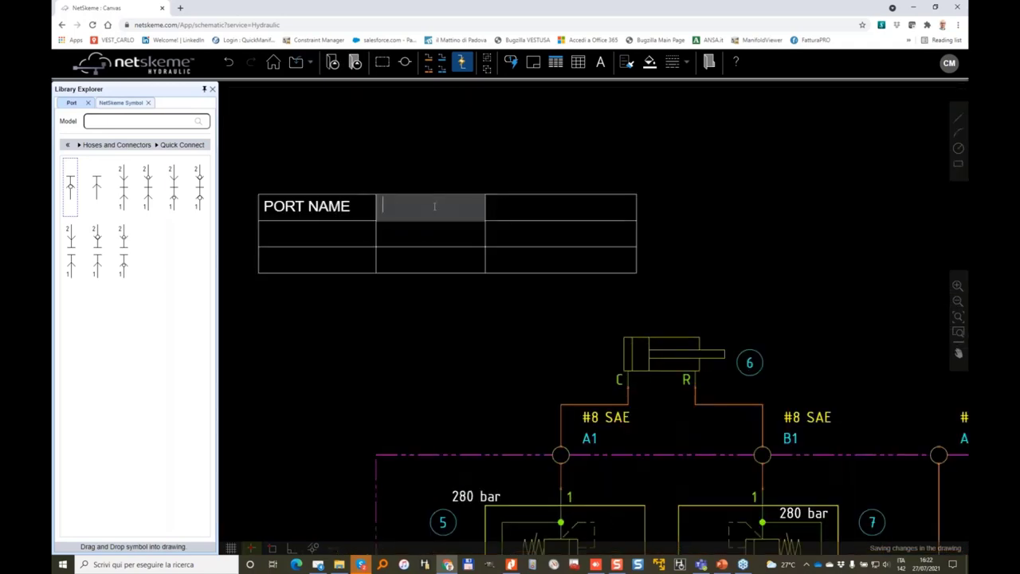
{"action": "type", "text": "TYPE"}
{"action": "key", "text": "Tab"}
{"action": "type", "text": "SI"}
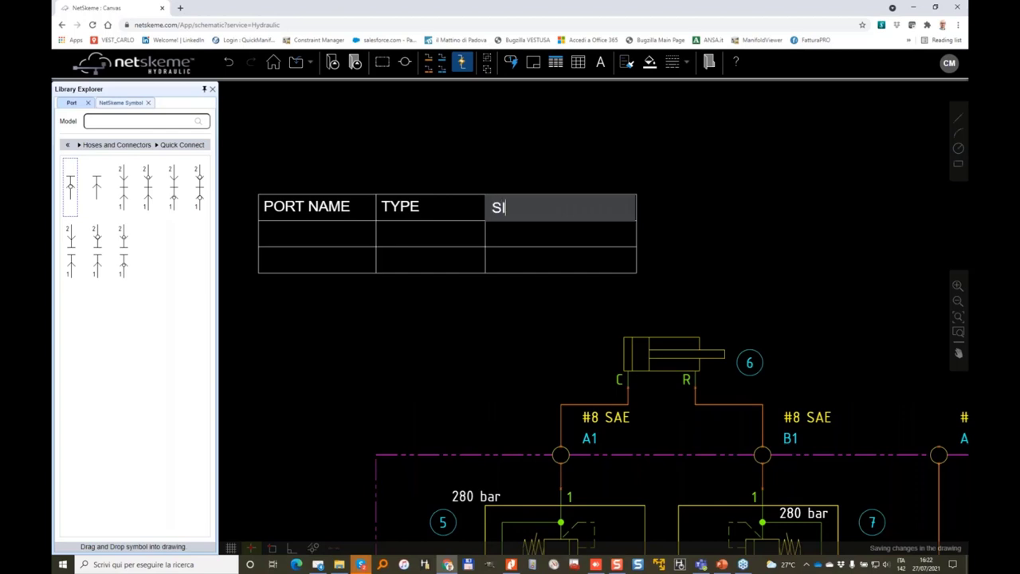
{"action": "type", "text": "ZE"}
{"action": "key", "text": "Tab"}
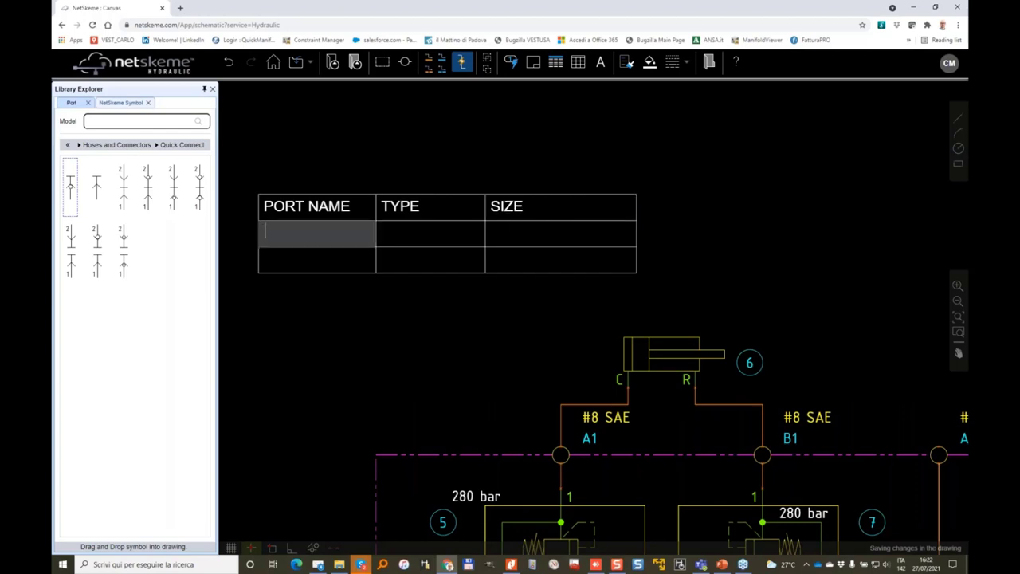
Fill the row below the headers with ports A1,B1,A2,B2,A3,B3, type SAE PORTS and size #8 SAE, switching the keyboard layout to standard Italian
{"action": "type", "text": "A1,B1,A2,B2,"}
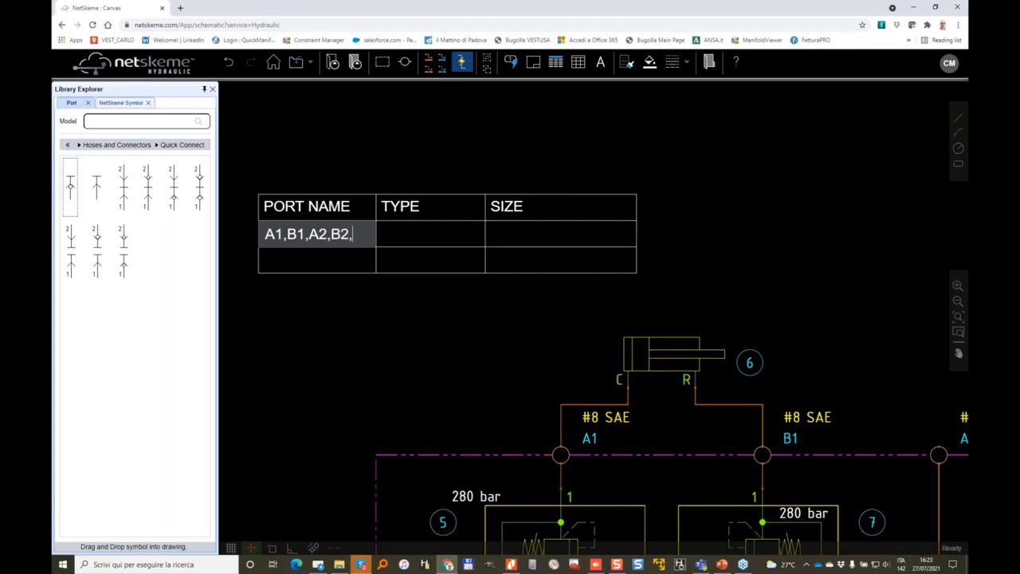
{"action": "type", "text": "A3,B3"}
{"action": "key", "text": "Tab"}
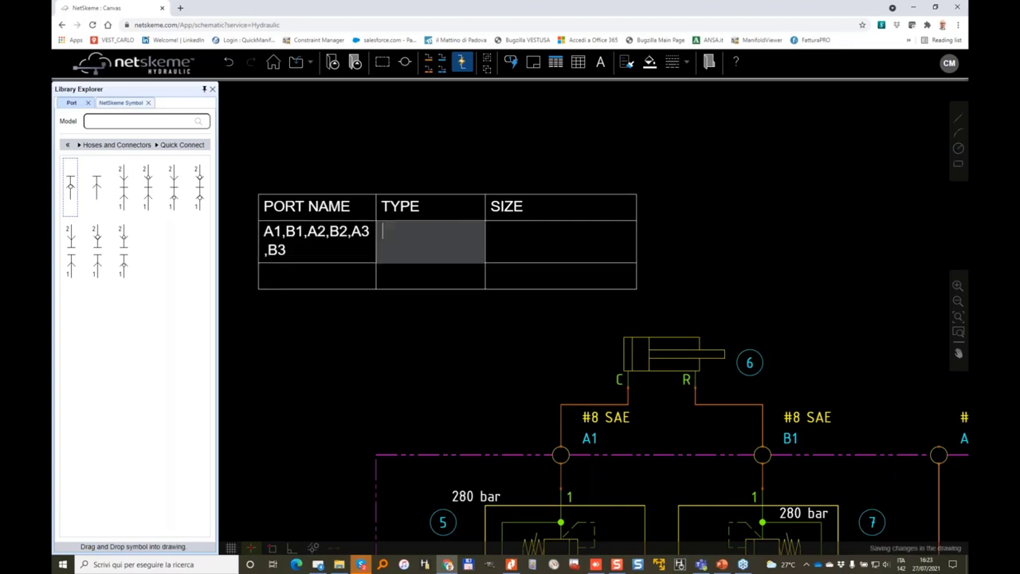
{"action": "type", "text": "SAE PORTS"}
{"action": "key", "text": "Tab"}
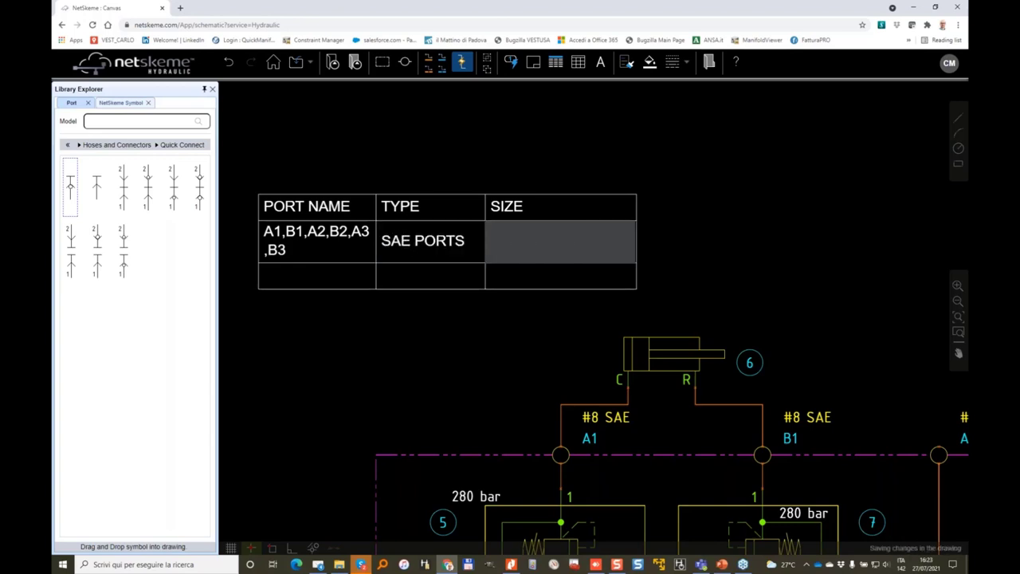
{"action": "left_click", "coordinate": [901, 562]}
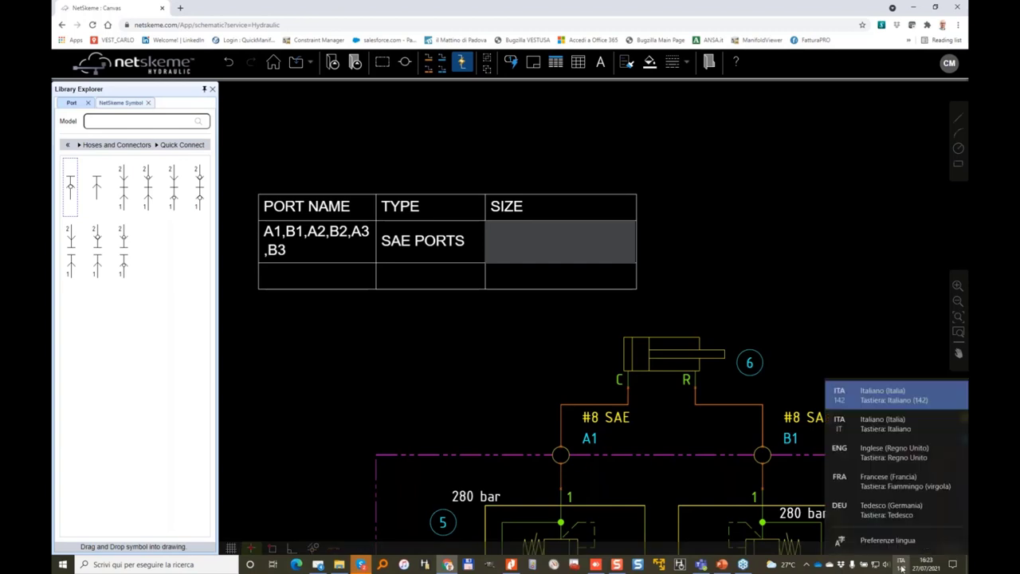
{"action": "left_click", "coordinate": [894, 426]}
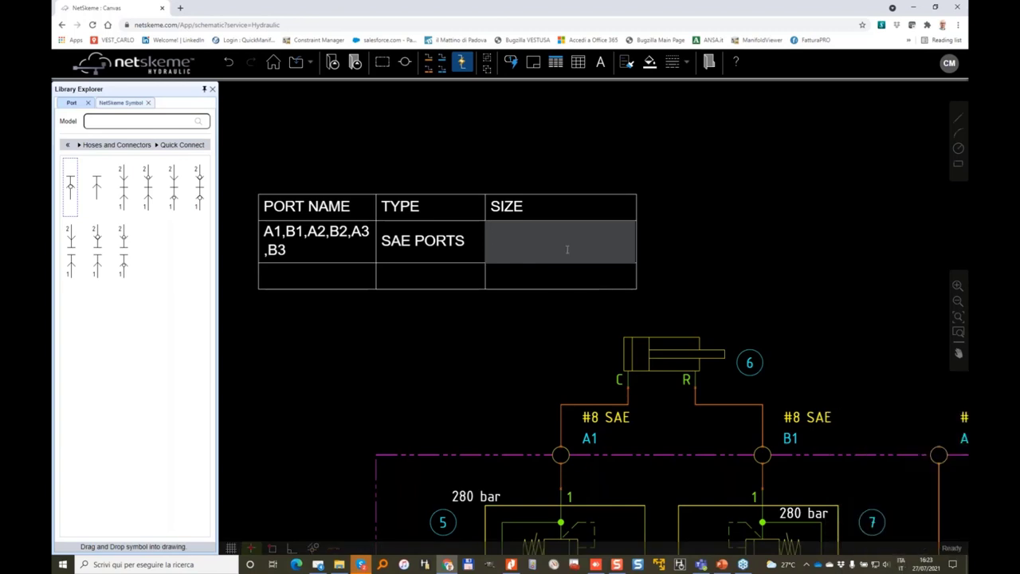
{"action": "type", "text": "#8 SAE"}
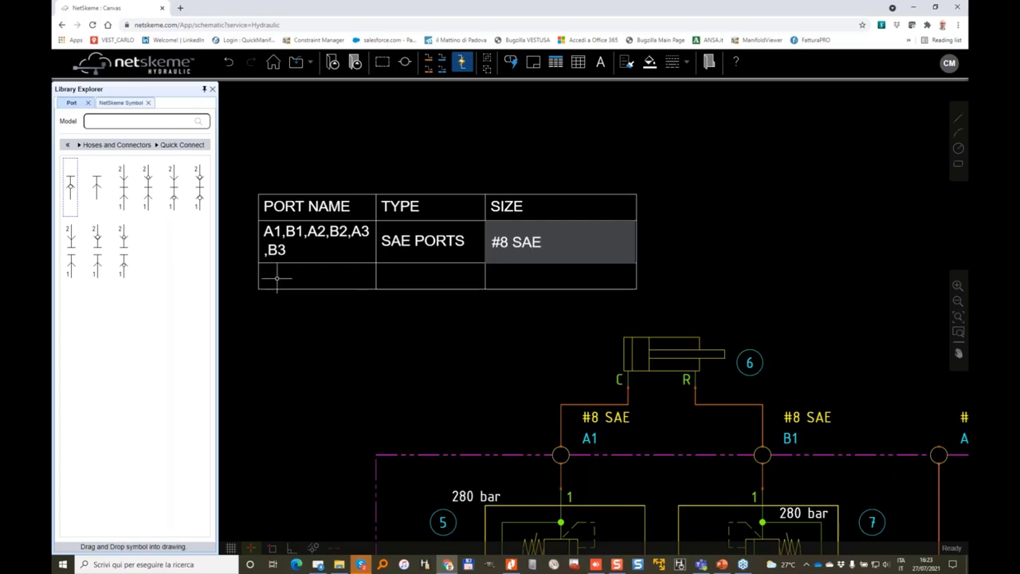
Fill the third table row with port MP, type BSP and size G1/4
{"action": "left_click", "coordinate": [285, 283]}
{"action": "double_click", "coordinate": [285, 280]}
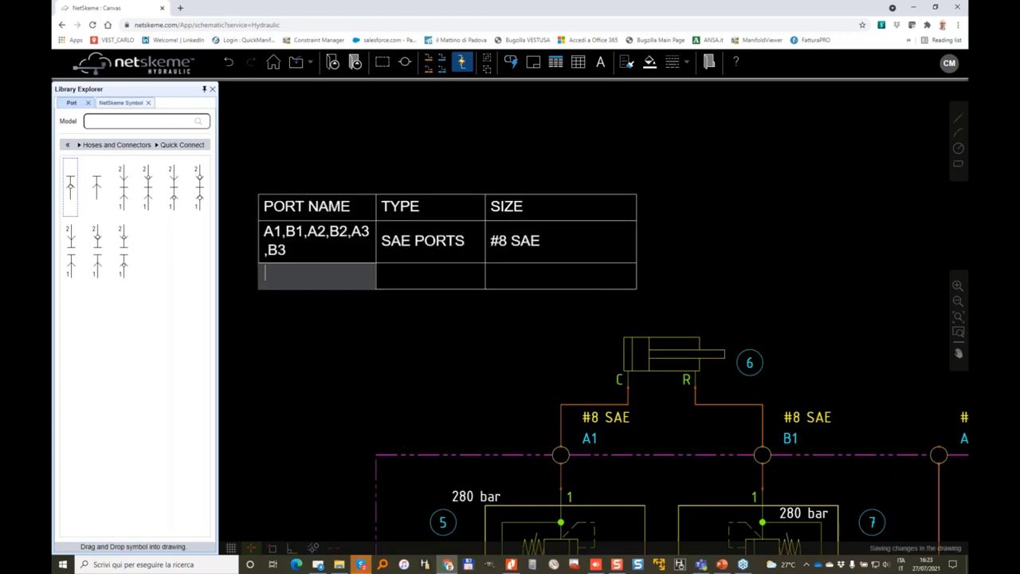
{"action": "type", "text": "MP"}
{"action": "key", "text": "Tab"}
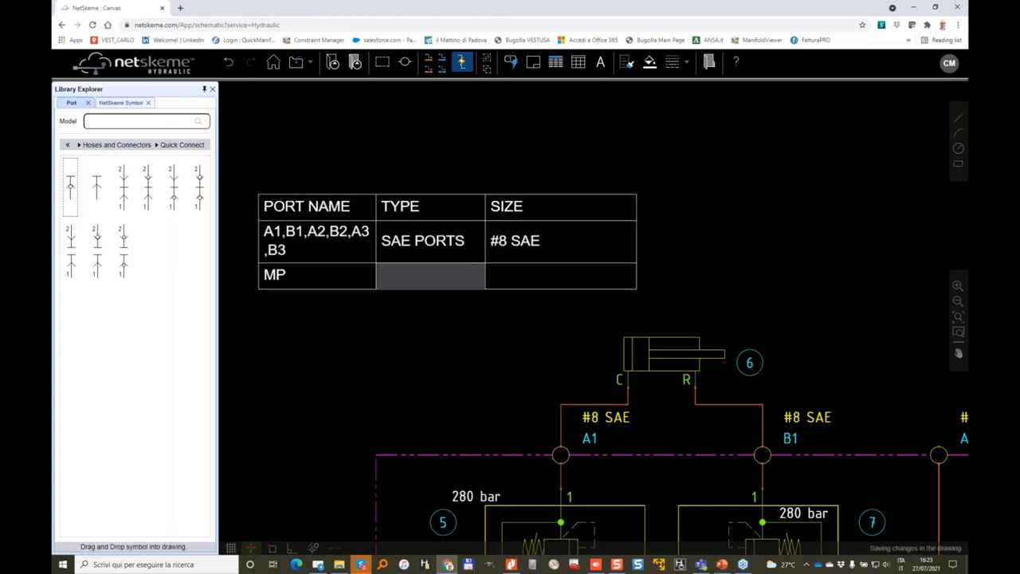
{"action": "type", "text": "BSP"}
{"action": "key", "text": "Tab"}
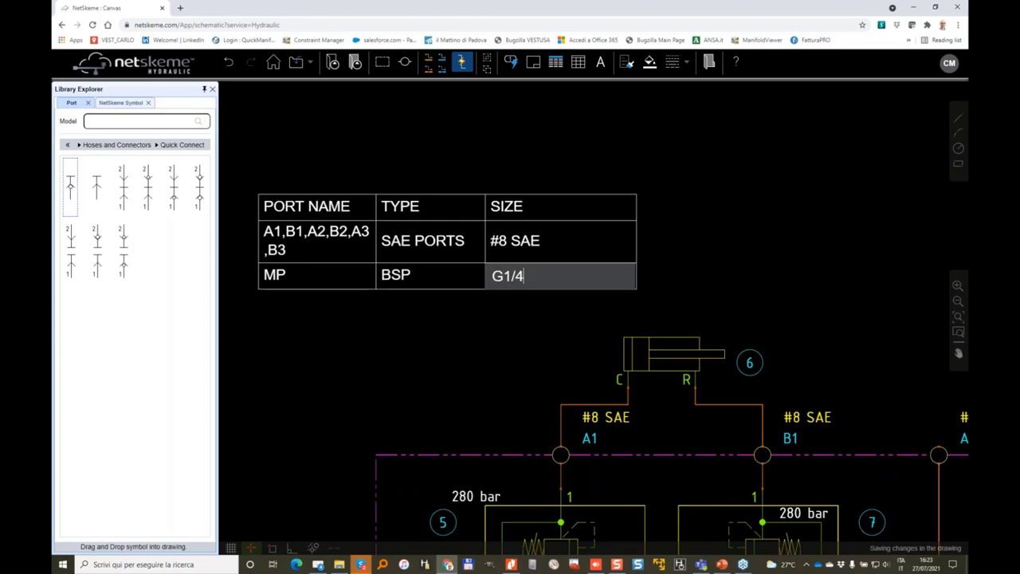
{"action": "left_click", "coordinate": [348, 295]}
Add spaces after the commas in the port list so it reads A1, B1, A2, B2, A3, B3
{"action": "left_click", "coordinate": [303, 230]}
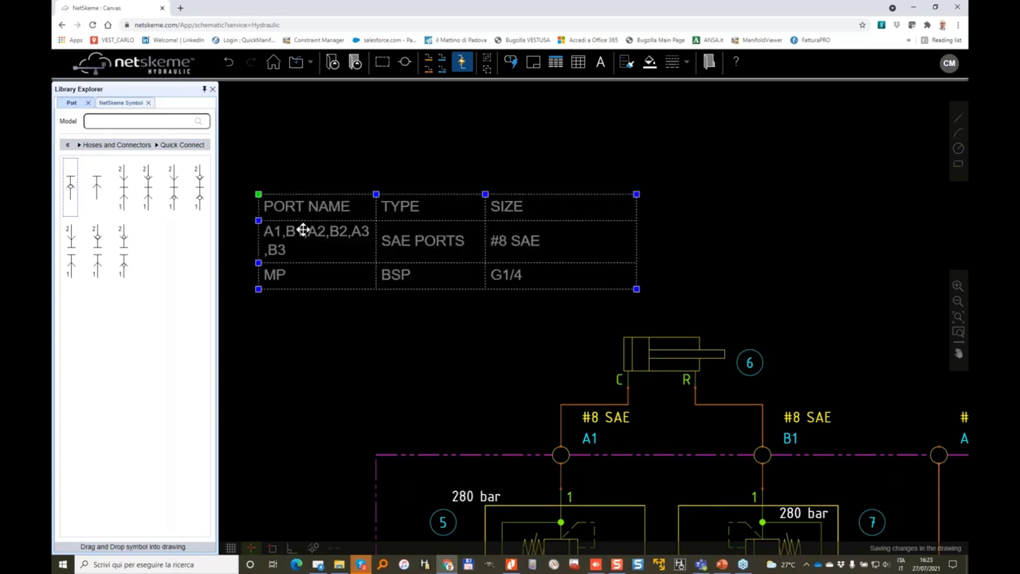
{"action": "double_click", "coordinate": [302, 230]}
{"action": "key", "text": "Return"}
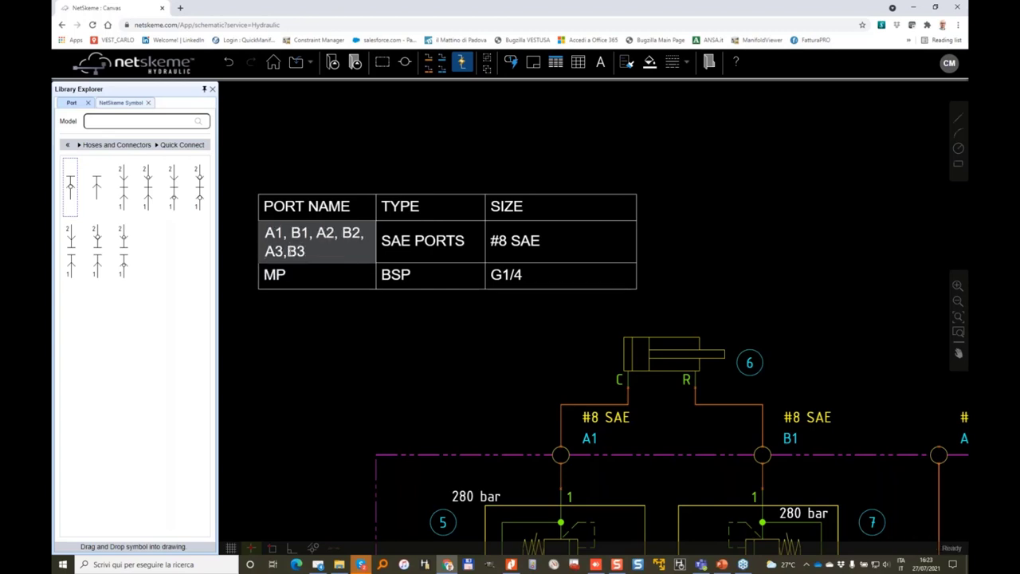
{"action": "left_click", "coordinate": [334, 338]}
Insert an empty row below the MP row of the port table
{"action": "scroll", "coordinate": [337, 274], "scroll_direction": "down", "scroll_amount": 2}
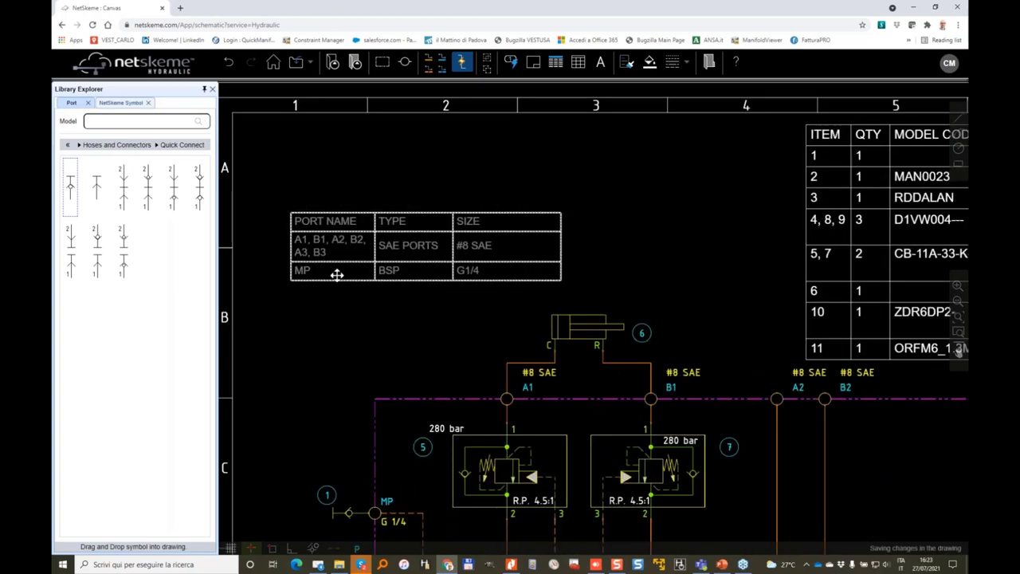
{"action": "left_click", "coordinate": [330, 271]}
{"action": "left_click", "coordinate": [330, 271]}
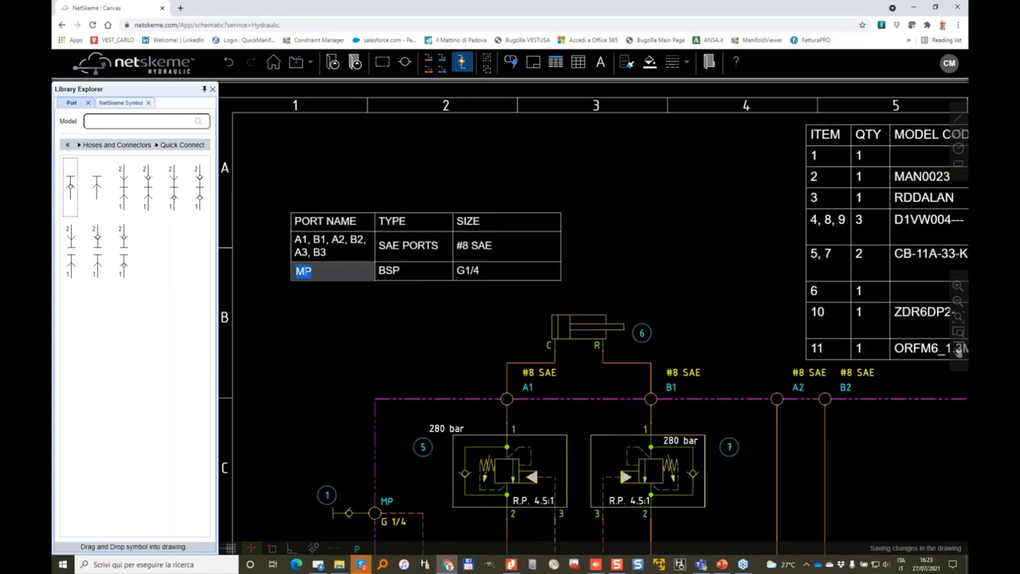
{"action": "right_click", "coordinate": [294, 271]}
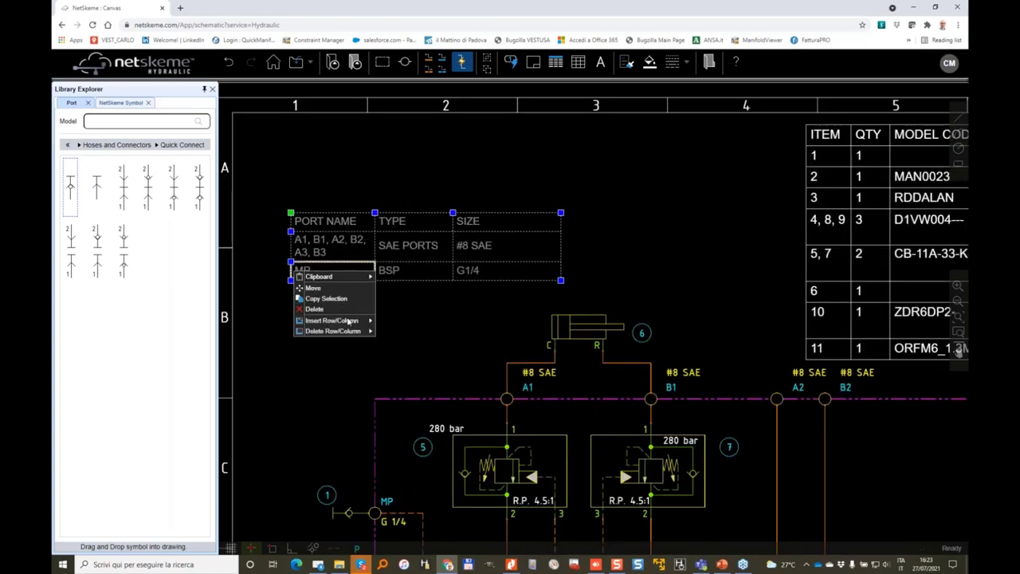
{"action": "mouse_move", "coordinate": [342, 320]}
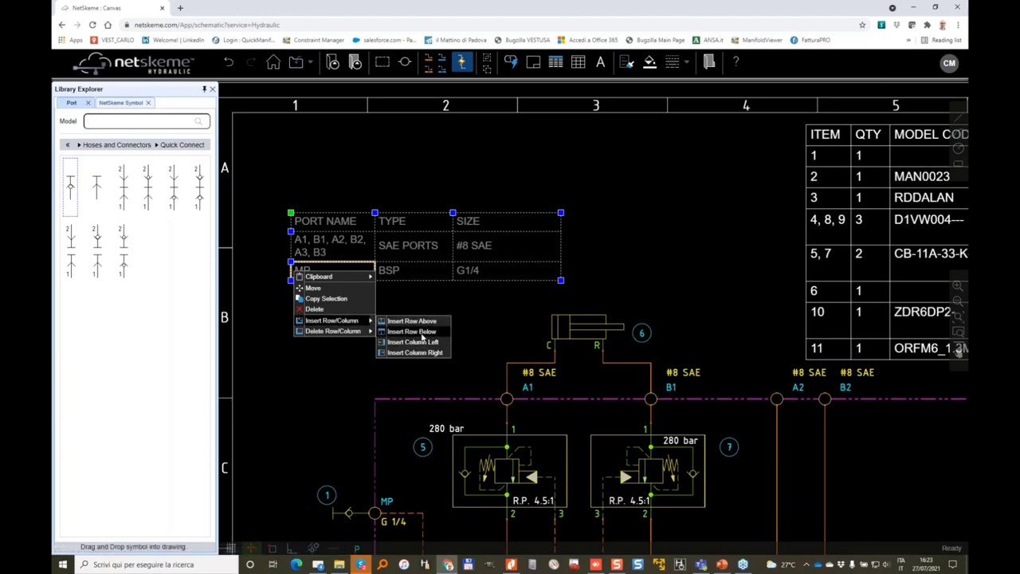
{"action": "left_click", "coordinate": [406, 326]}
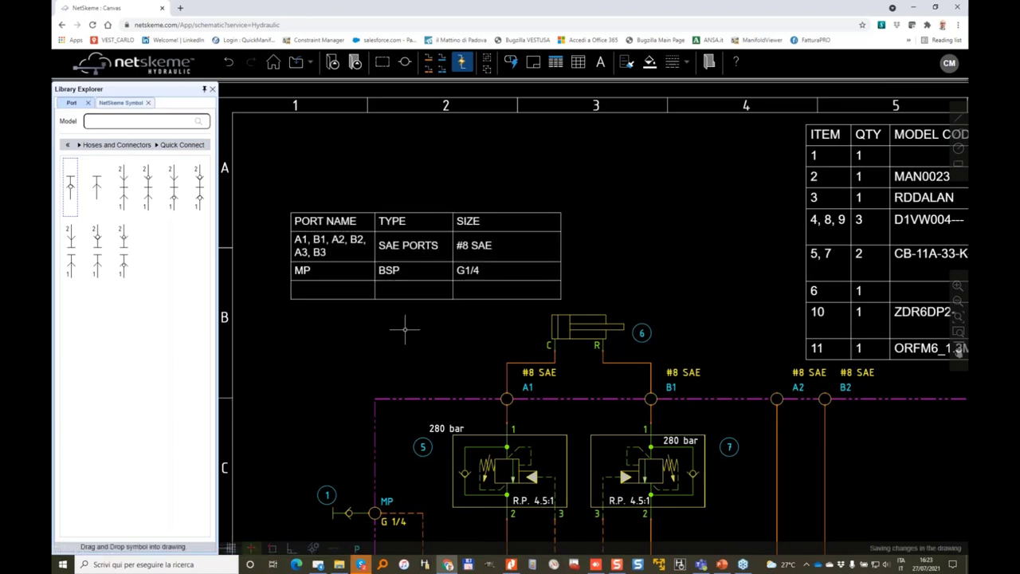
Fill the empty row below MP in the port table with port P, type SAE FLANGE and size 1" CODE 62
{"action": "left_click", "coordinate": [321, 291]}
{"action": "left_click", "coordinate": [323, 292]}
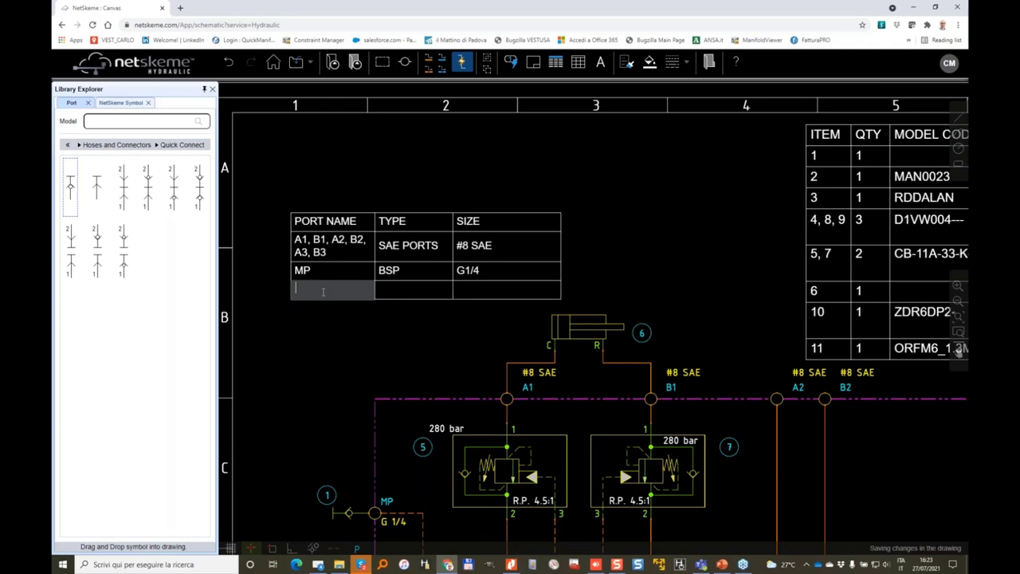
{"action": "key", "text": "Tab"}
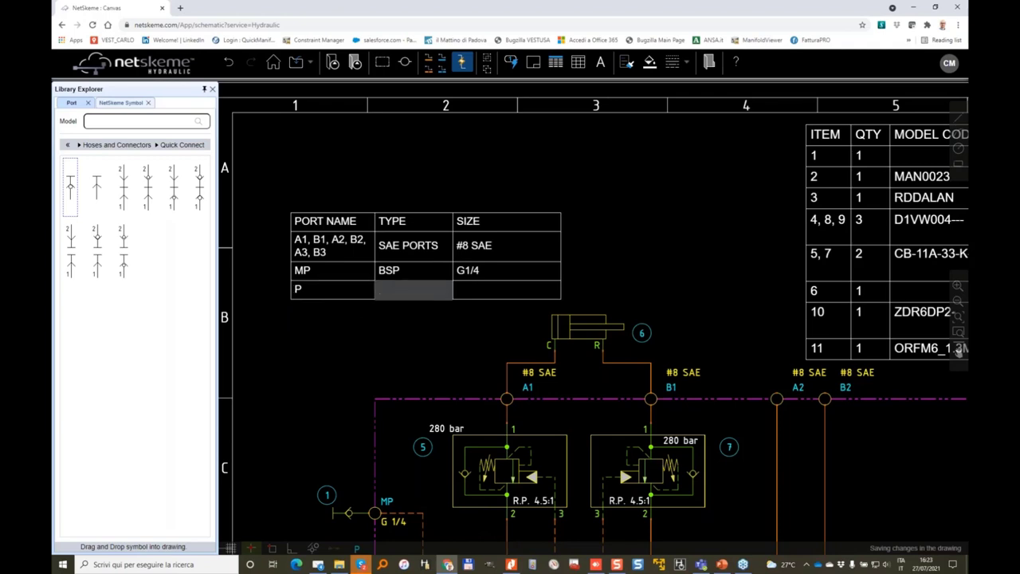
{"action": "type", "text": "SAE FLANGE"}
{"action": "key", "text": "Tab"}
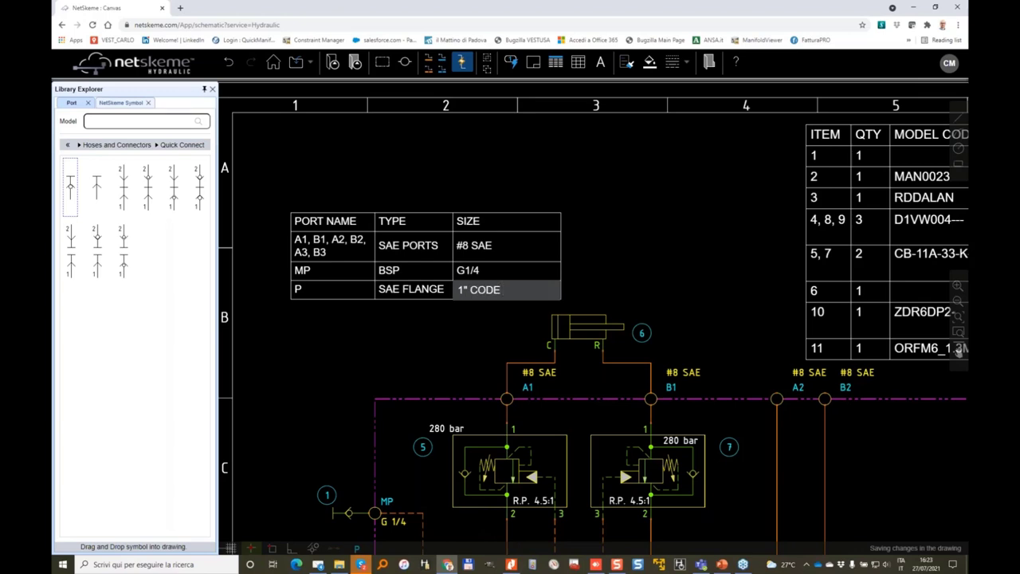
{"action": "left_click", "coordinate": [289, 317]}
Insert an empty row below the P row of the port table
{"action": "left_click", "coordinate": [296, 292]}
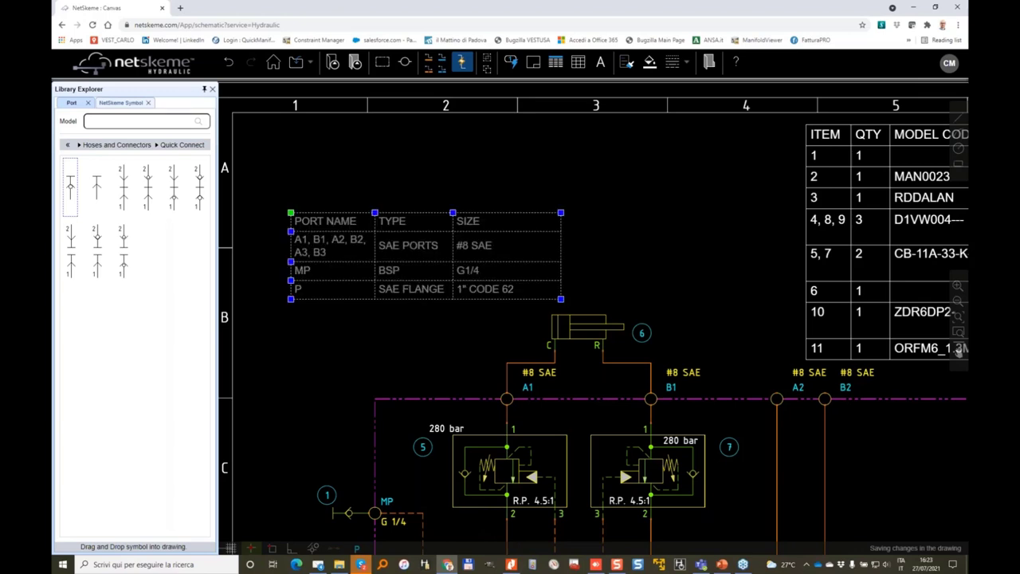
{"action": "right_click", "coordinate": [295, 294]}
{"action": "mouse_move", "coordinate": [335, 343]}
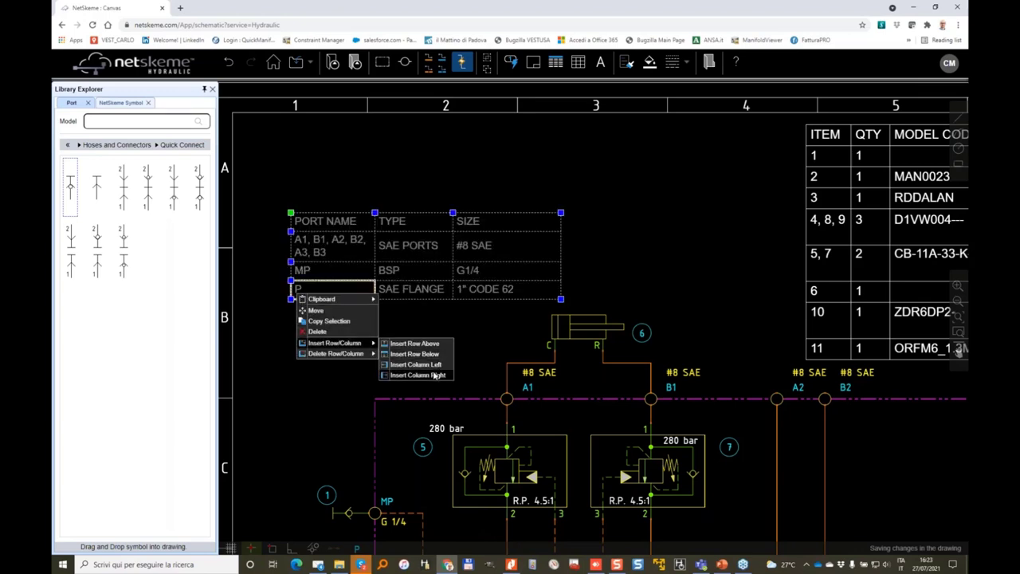
Fill the last row of the port table with port T, type SAE FLANGE and size 1"1/4 CODE 61
{"action": "double_click", "coordinate": [312, 309]}
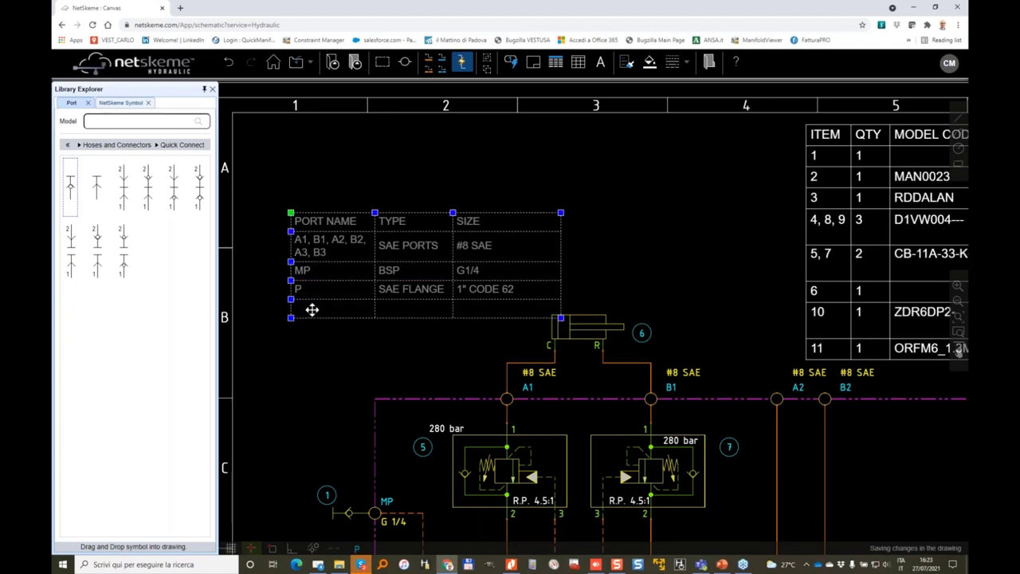
{"action": "type", "text": "T"}
{"action": "key", "text": "Tab"}
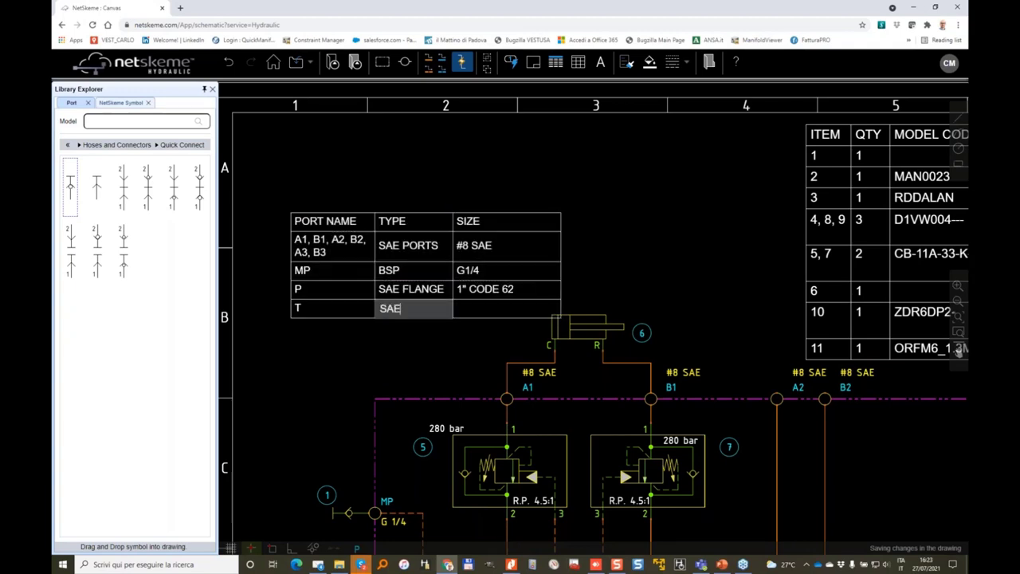
{"action": "type", "text": "SAE FLANGE"}
{"action": "key", "text": "Tab"}
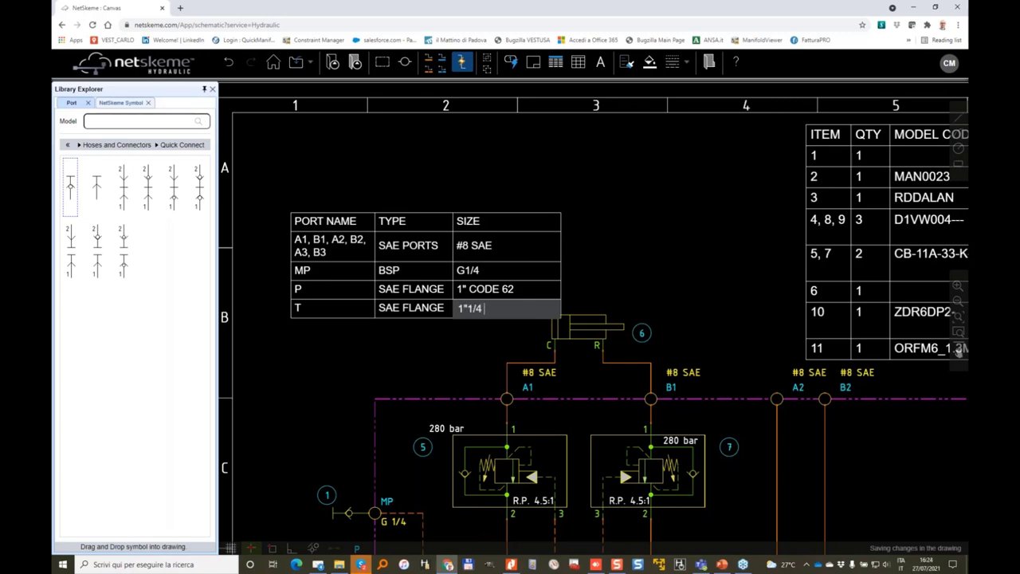
{"action": "left_click", "coordinate": [423, 147]}
Move the port table into the upper-left corner of the sheet, just inside the frame
{"action": "left_click", "coordinate": [316, 219]}
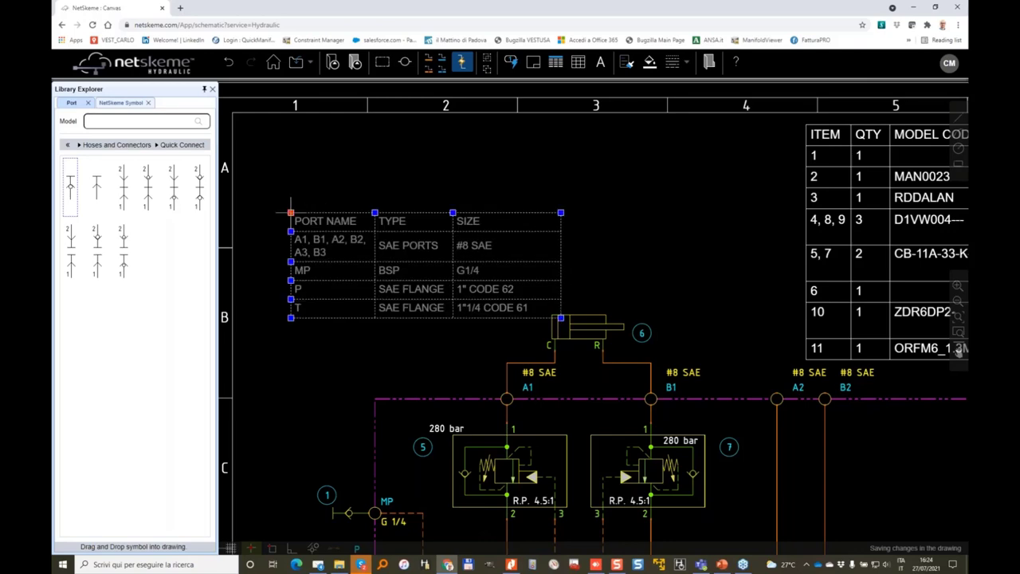
{"action": "left_click_drag", "start_coordinate": [291, 213], "coordinate": [249, 128]}
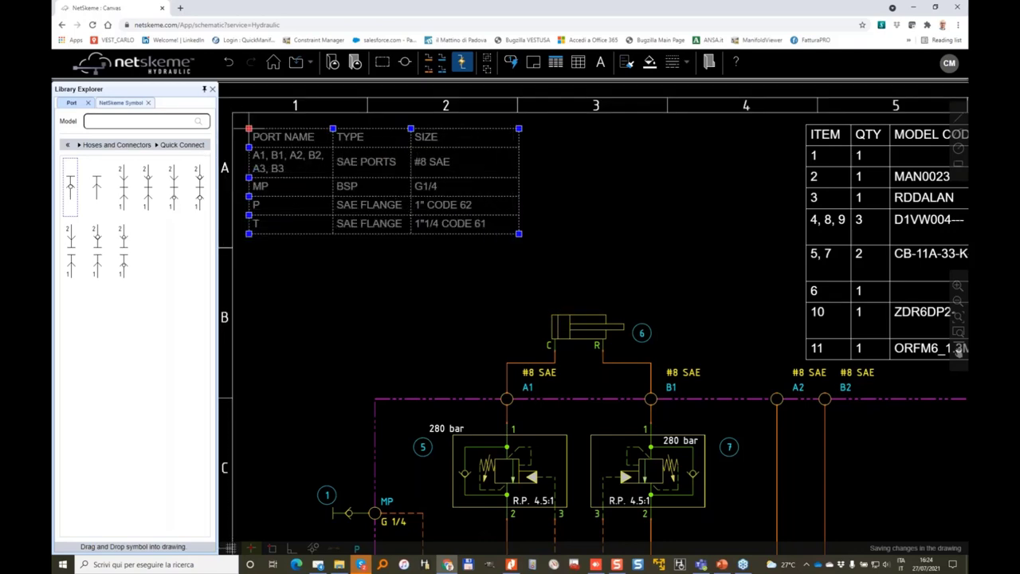
{"action": "key", "text": "Escape"}
Export the schematic as a PDF named WEBINAR JULY 27TH.PDF in the Downloads folder
{"action": "scroll", "coordinate": [508, 224], "scroll_direction": "down", "scroll_amount": 3}
{"action": "left_click_drag", "start_coordinate": [615, 223], "coordinate": [493, 204]}
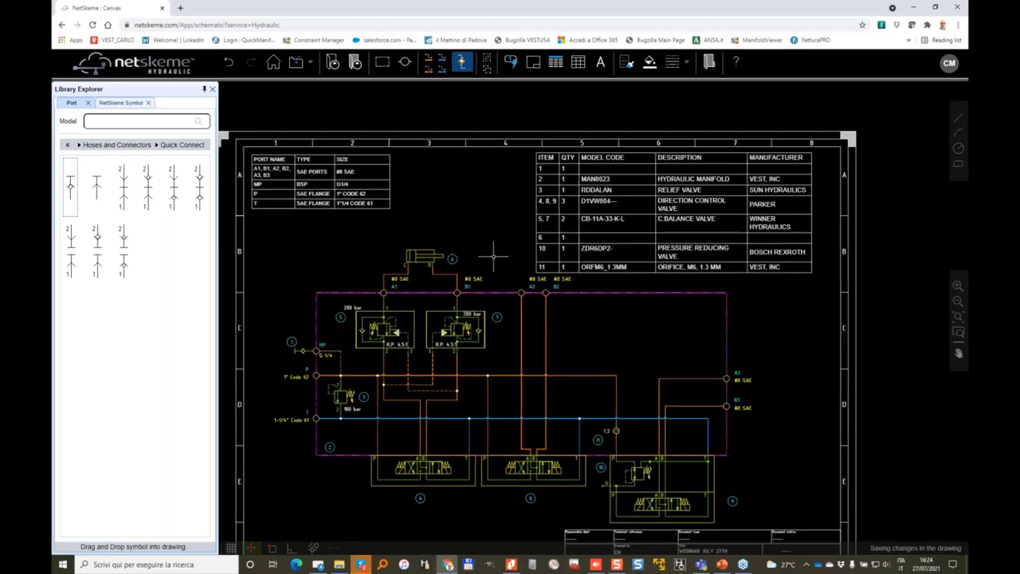
{"action": "scroll", "coordinate": [681, 341], "scroll_direction": "down", "scroll_amount": 4}
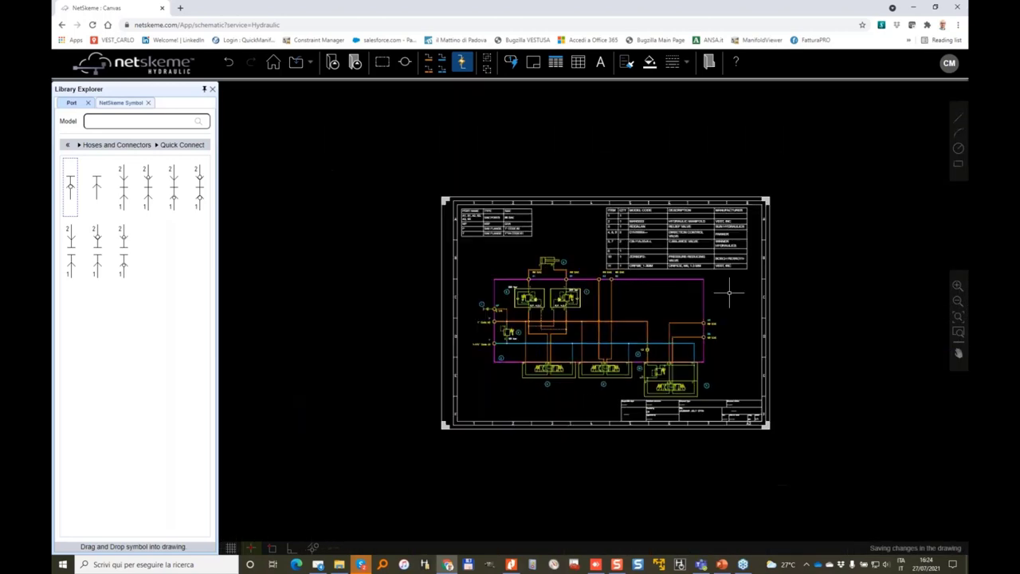
{"action": "scroll", "coordinate": [725, 301], "scroll_direction": "up", "scroll_amount": 2}
{"action": "left_click_drag", "start_coordinate": [723, 290], "coordinate": [701, 263]}
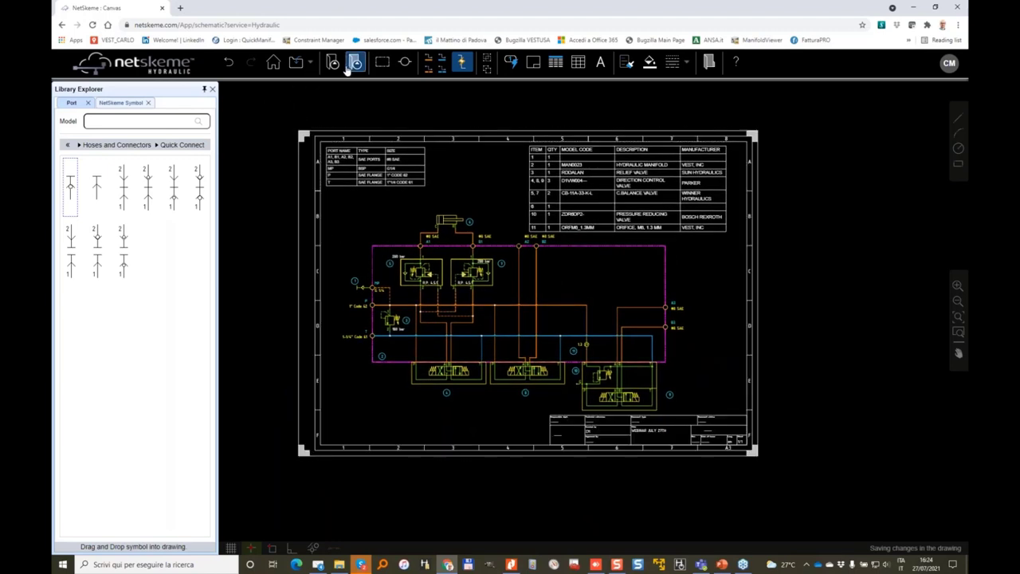
{"action": "left_click", "coordinate": [312, 65]}
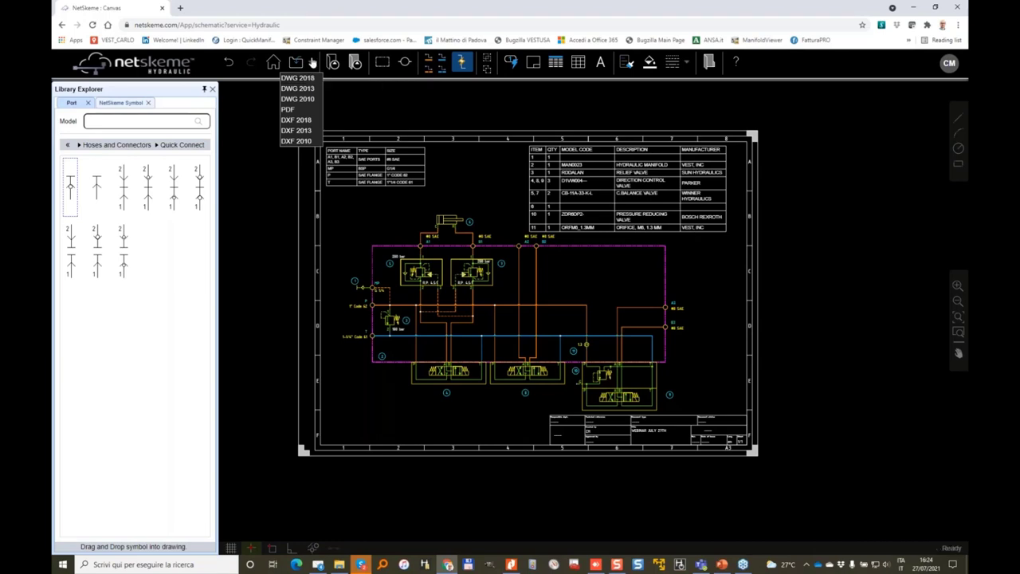
{"action": "left_click", "coordinate": [288, 110]}
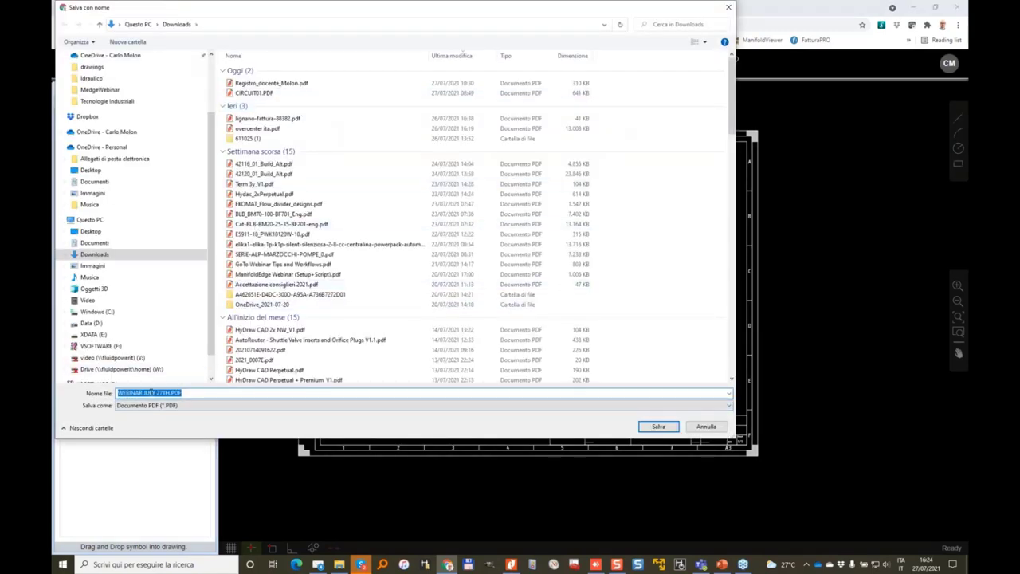
{"action": "left_click_drag", "start_coordinate": [166, 392], "coordinate": [120, 393]}
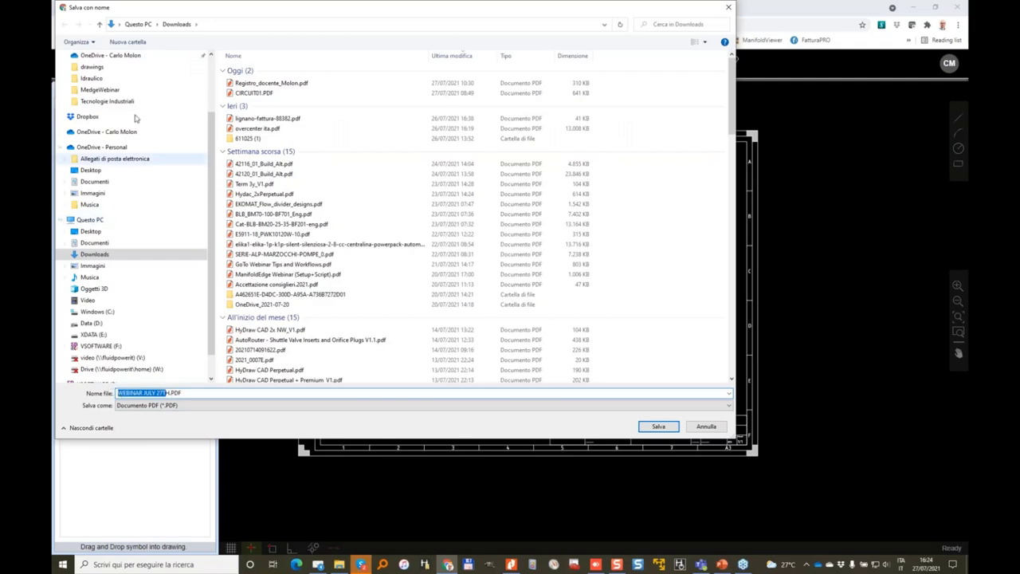
{"action": "left_click", "coordinate": [213, 64]}
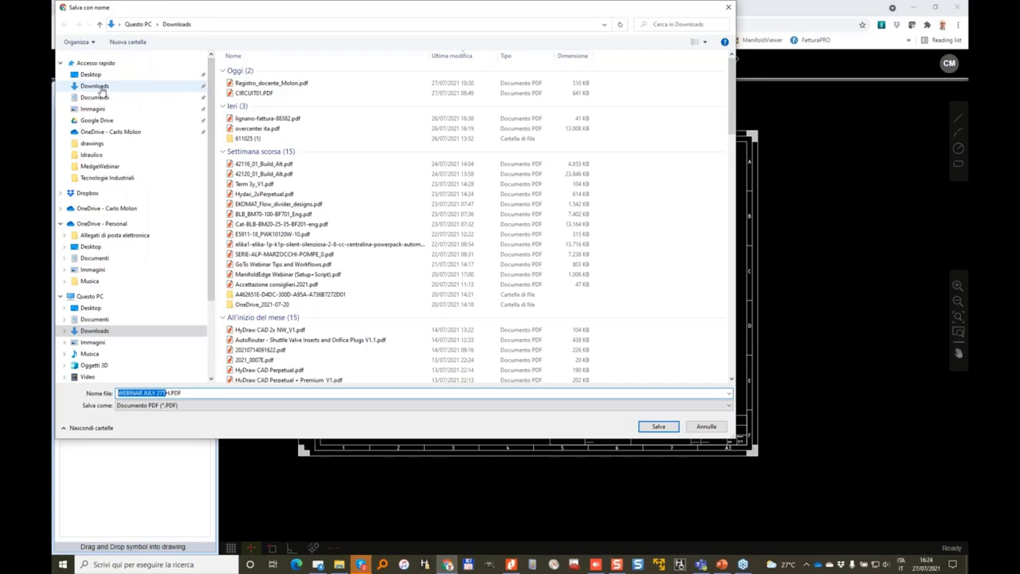
{"action": "left_click", "coordinate": [102, 90]}
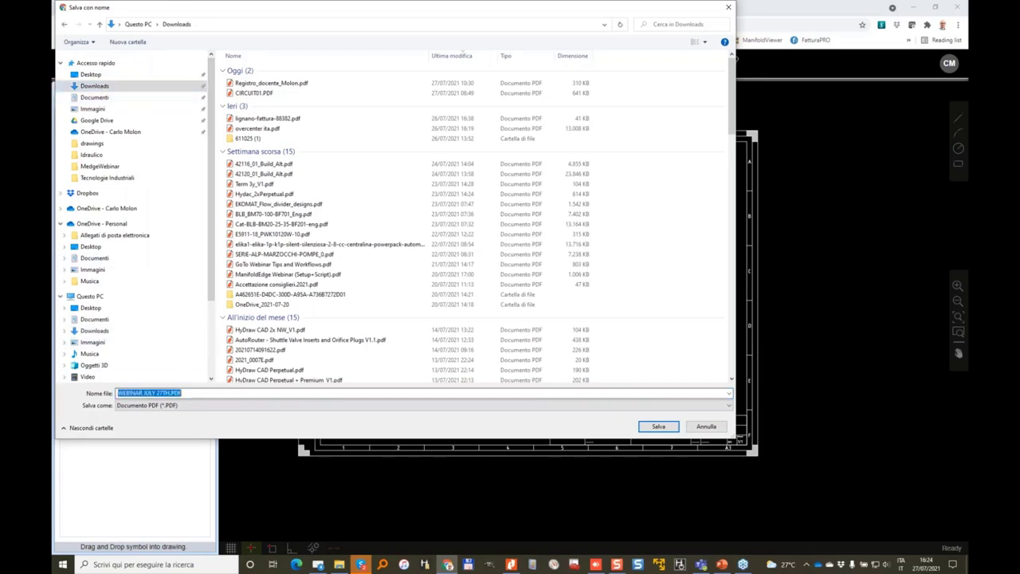
{"action": "left_click", "coordinate": [658, 427]}
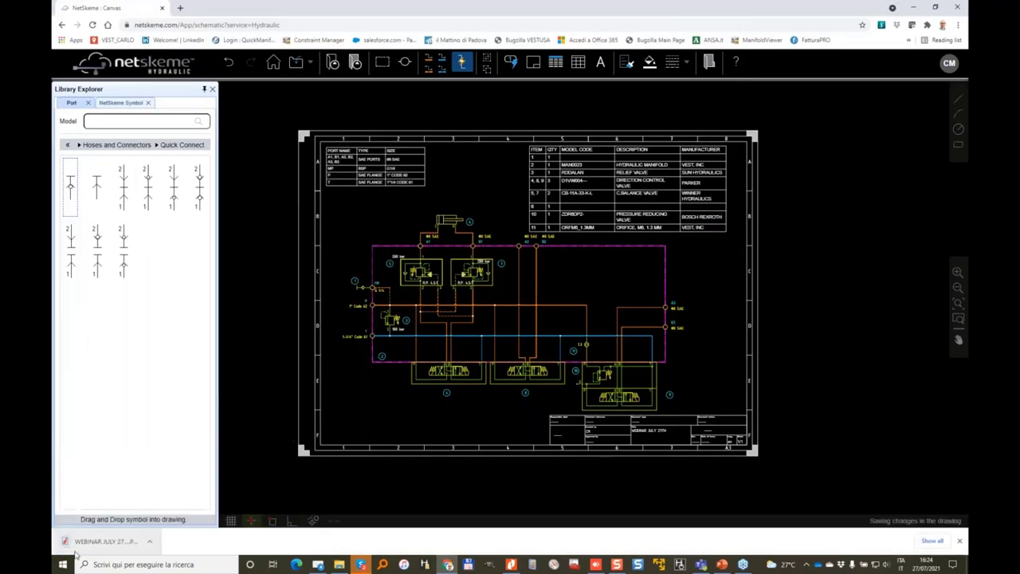
Open the exported PDF and check its tables, circuit and title block
{"action": "left_click", "coordinate": [97, 541]}
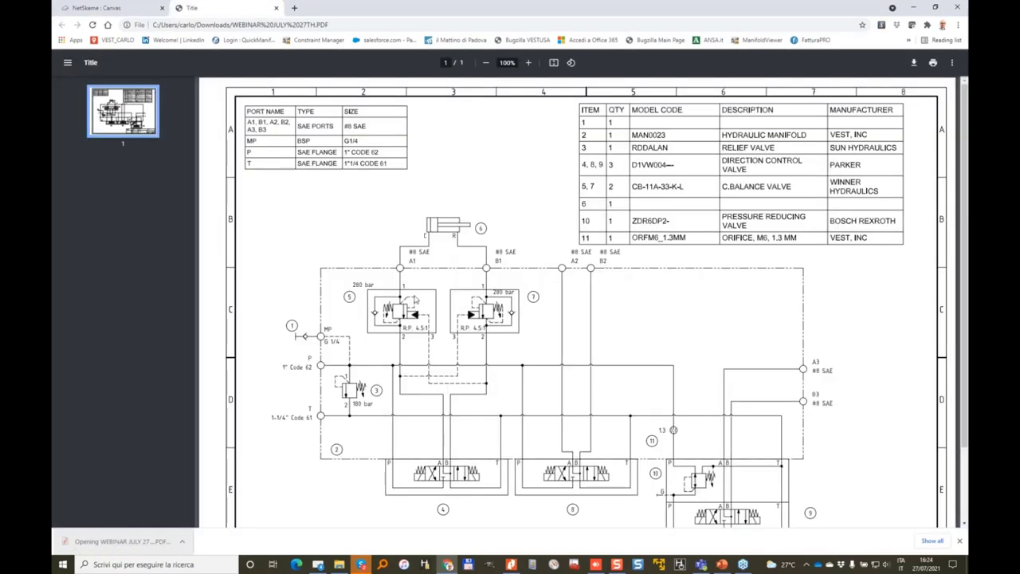
{"action": "scroll", "coordinate": [461, 265], "scroll_direction": "down", "scroll_amount": 2}
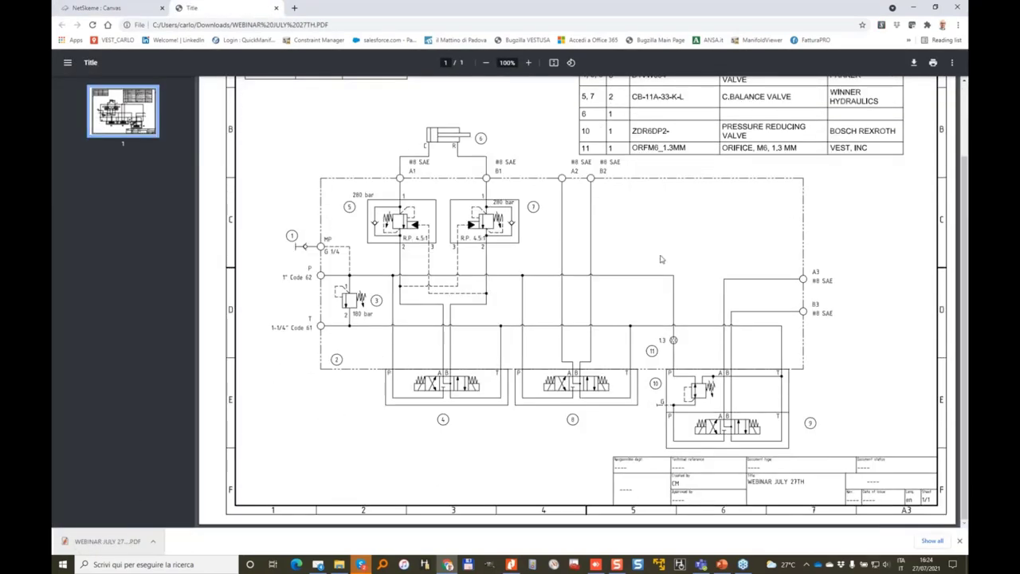
{"action": "scroll", "coordinate": [540, 300], "scroll_direction": "up", "scroll_amount": 2}
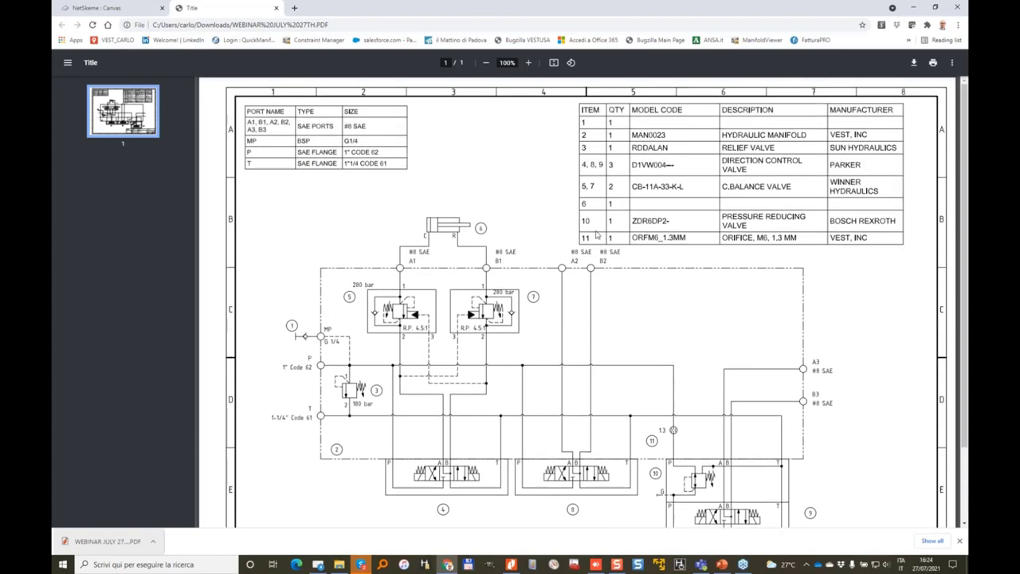
Close the browser page holding the schematic and load the netskeme.com site on a new page
{"action": "left_click", "coordinate": [96, 8]}
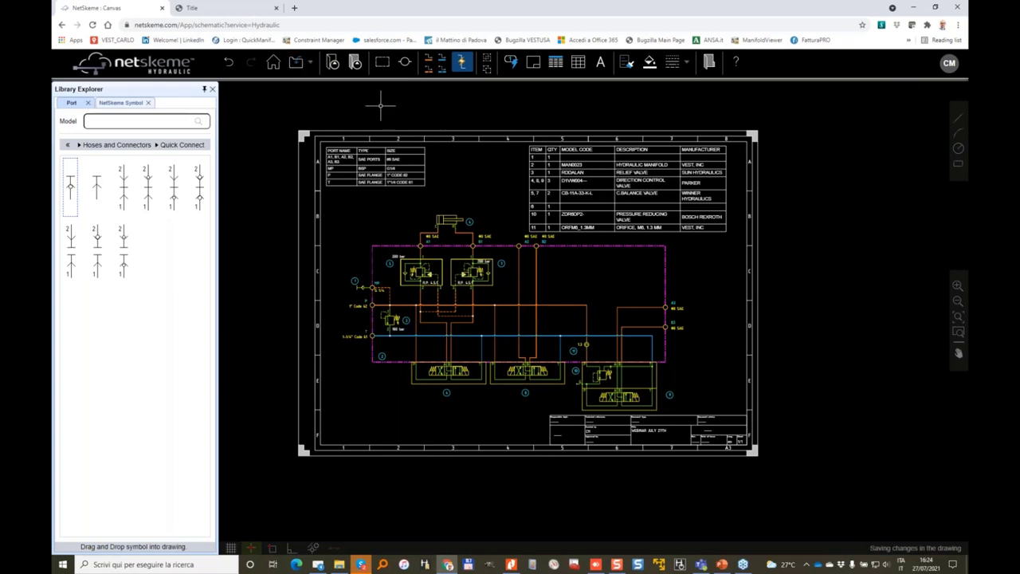
{"action": "left_click", "coordinate": [163, 8]}
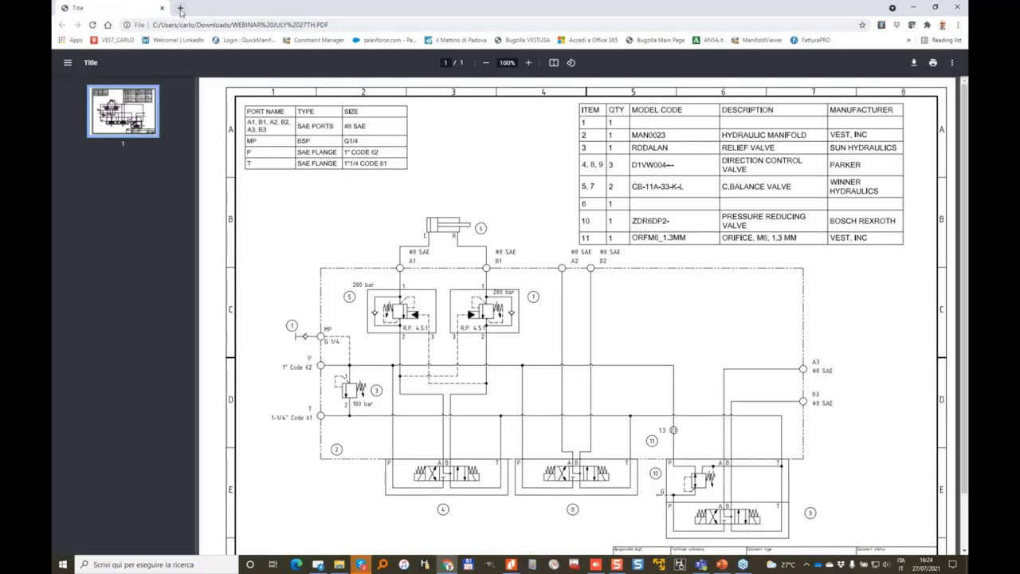
{"action": "left_click", "coordinate": [180, 8]}
{"action": "left_click", "coordinate": [205, 24]}
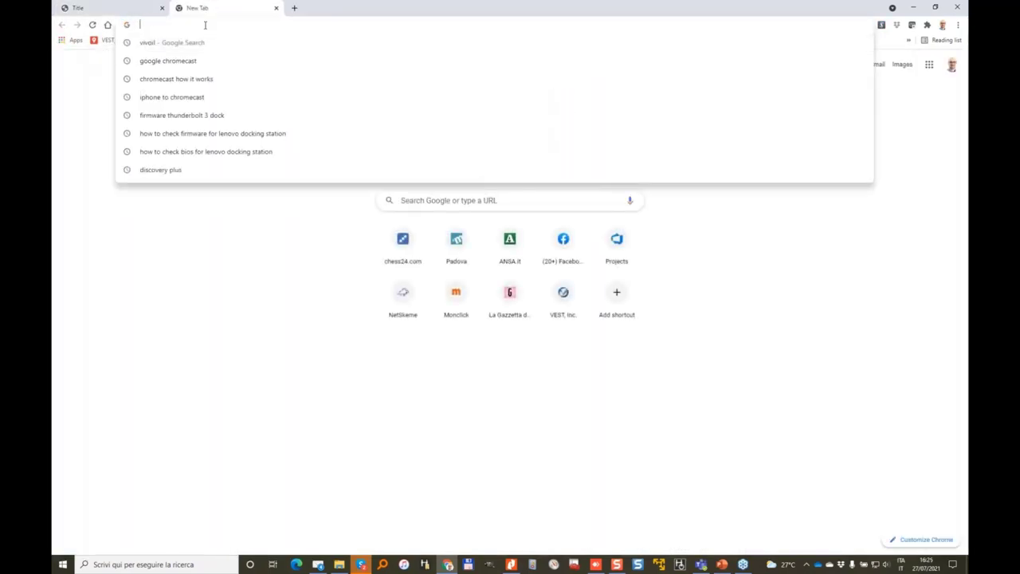
{"action": "type", "text": "net"}
{"action": "key", "text": "Return"}
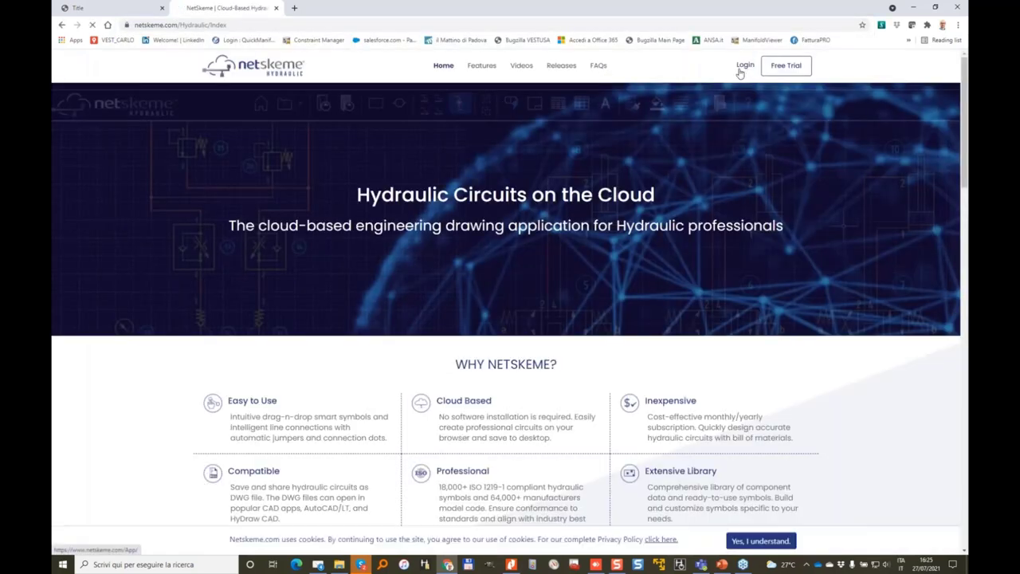
Sign in to NetSkeme with the prefilled credentials and continue the login to restore the last saved workspace
{"action": "left_click", "coordinate": [743, 64]}
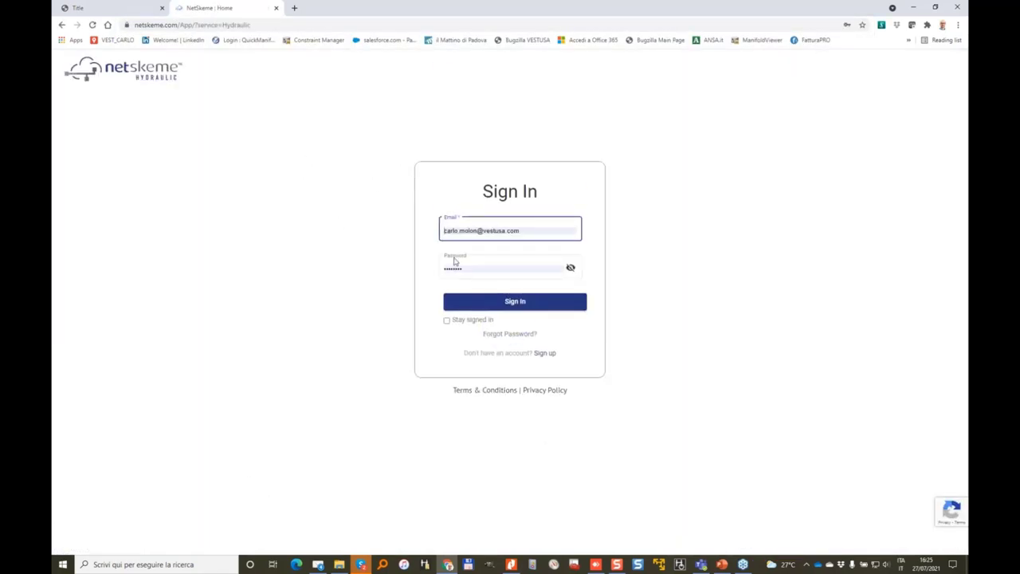
{"action": "left_click", "coordinate": [516, 303]}
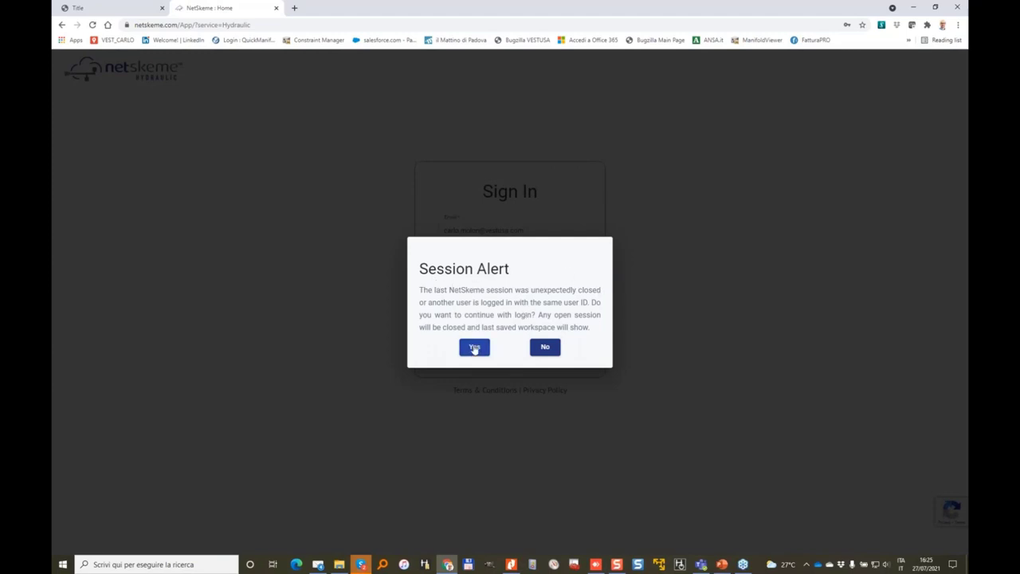
{"action": "left_click", "coordinate": [474, 348]}
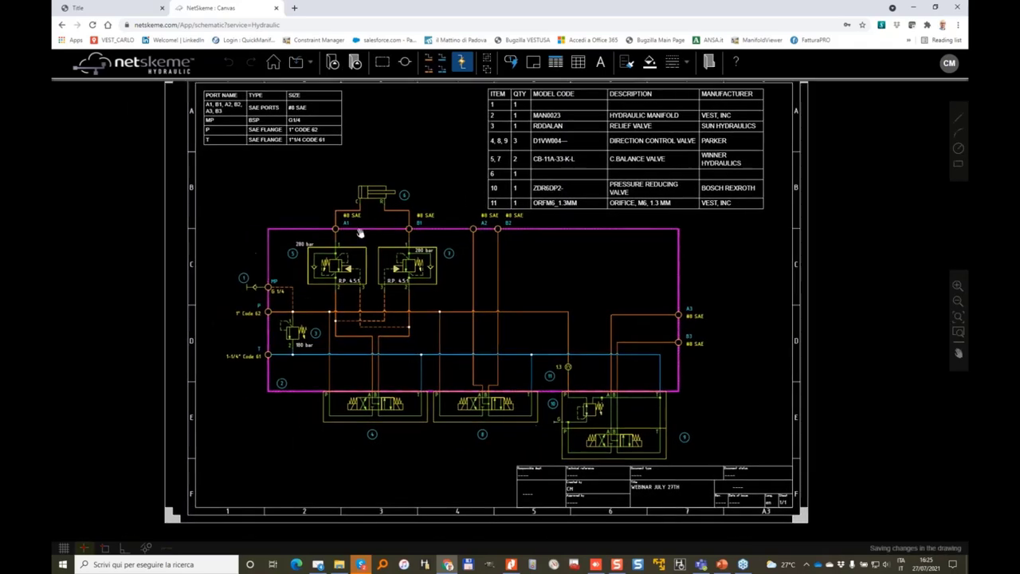
Save the schematic in DWG 2018 format as WEBINAR JULY 27TH.DWG in the Downloads folder
{"action": "left_click", "coordinate": [311, 67]}
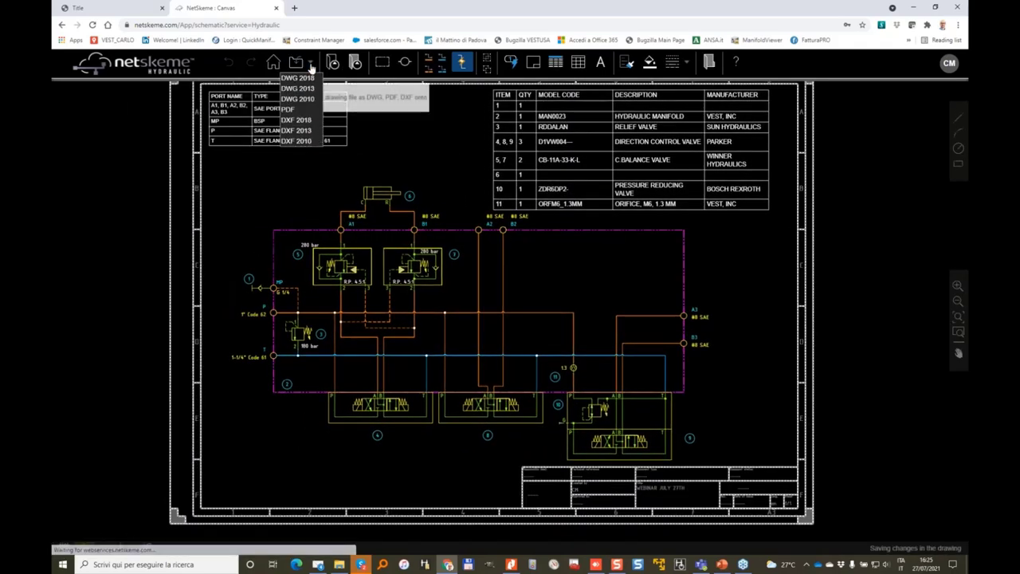
{"action": "left_click", "coordinate": [302, 79]}
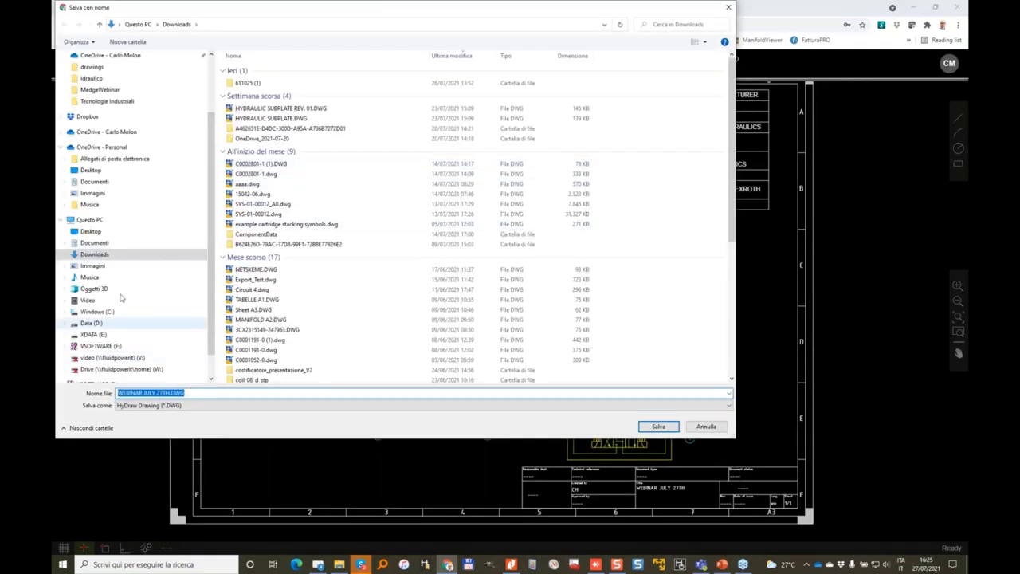
{"action": "left_click", "coordinate": [658, 427]}
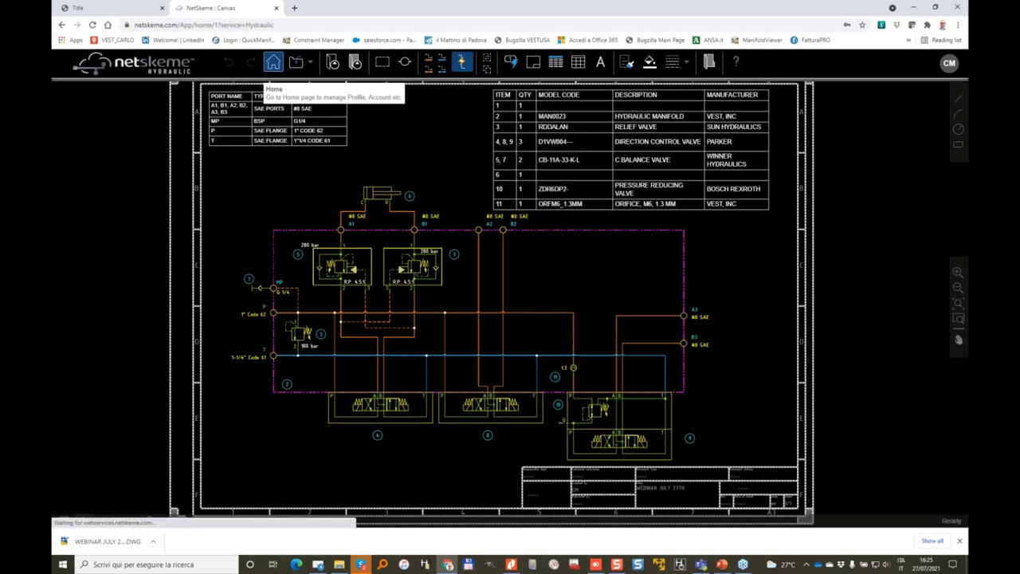
Leave the current schematic without saving changes and open WEBINAR JULY 27TH.DWG from the Downloads folder
{"action": "left_click", "coordinate": [273, 64]}
{"action": "left_click", "coordinate": [77, 143]}
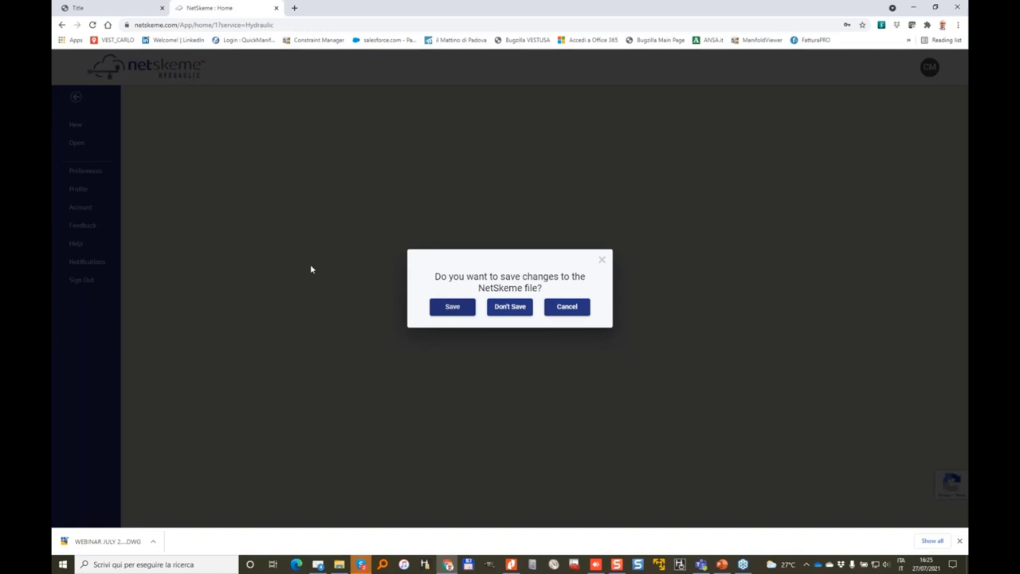
{"action": "left_click", "coordinate": [523, 309]}
{"action": "left_click", "coordinate": [195, 147]}
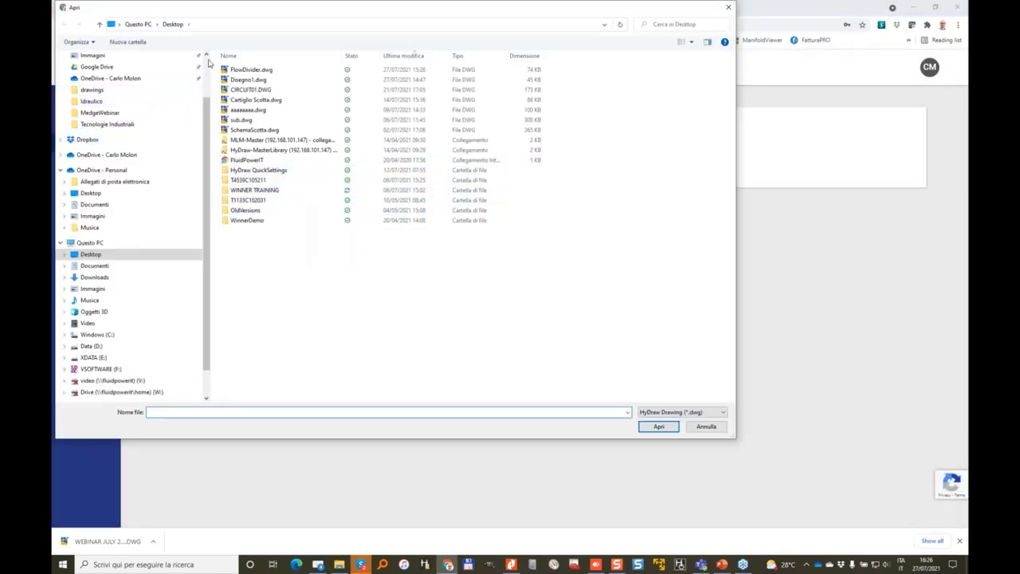
{"action": "scroll", "coordinate": [206, 71], "scroll_direction": "up", "scroll_amount": 2}
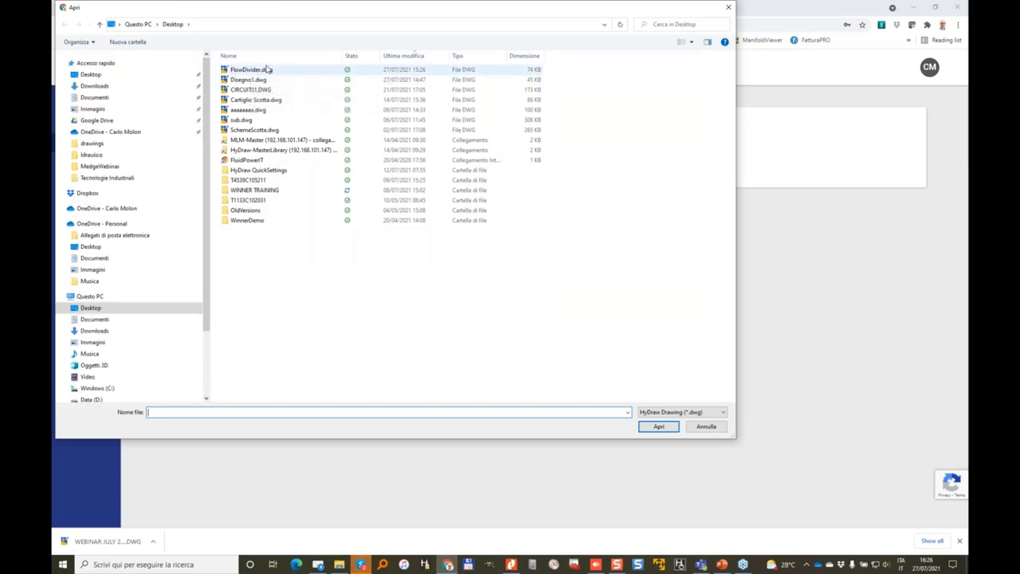
{"action": "left_click", "coordinate": [114, 89]}
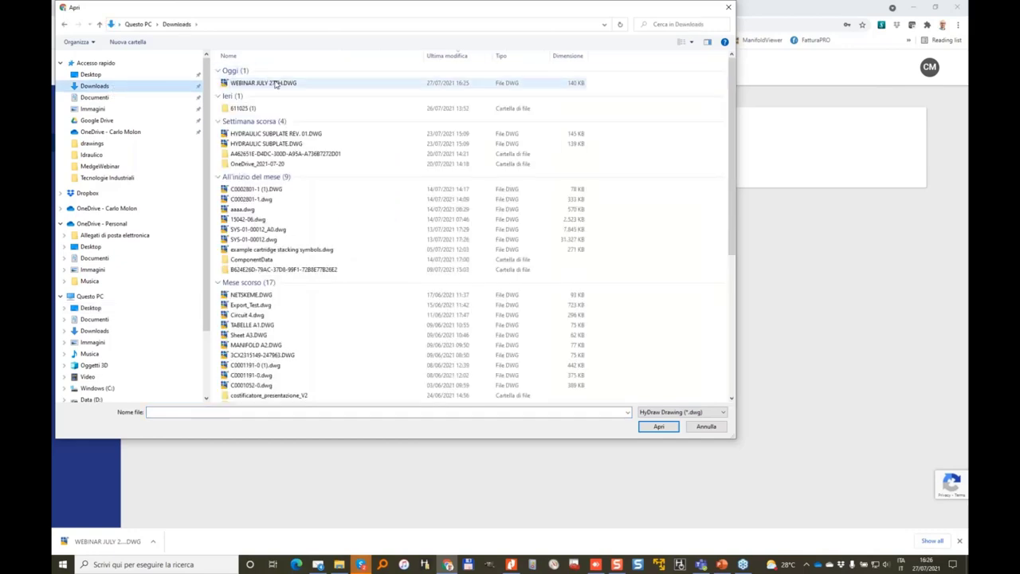
{"action": "double_click", "coordinate": [274, 85]}
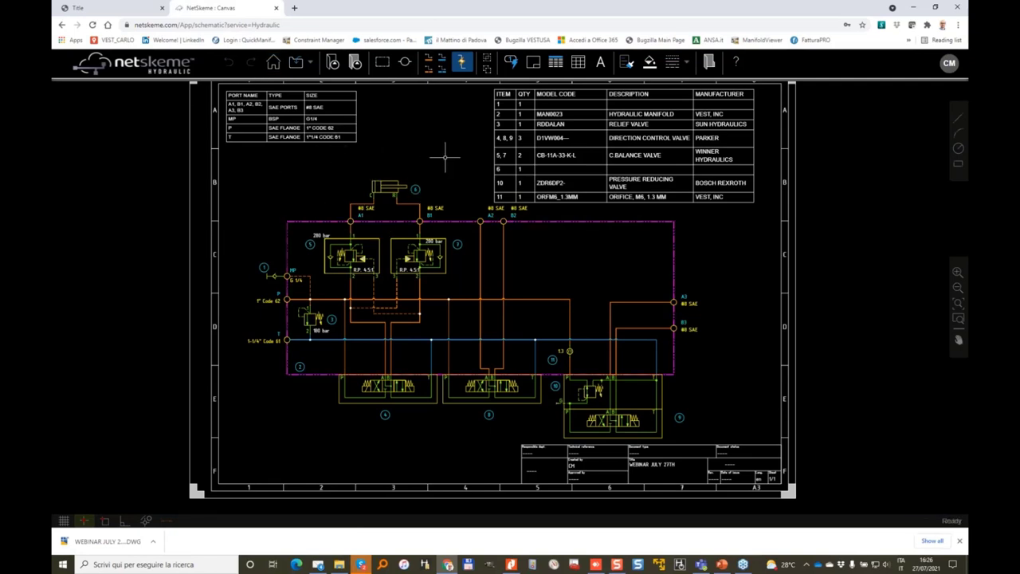
Enter symbol build mode for creating custom symbols from the reopened schematic
{"action": "scroll", "coordinate": [444, 157], "scroll_direction": "down", "scroll_amount": 2}
{"action": "scroll", "coordinate": [445, 157], "scroll_direction": "up", "scroll_amount": 2}
{"action": "mouse_move", "coordinate": [444, 158]}
{"action": "left_mouse_down"}
{"action": "mouse_move", "coordinate": [431, 167]}
{"action": "mouse_move", "coordinate": [446, 169]}
{"action": "left_mouse_up"}
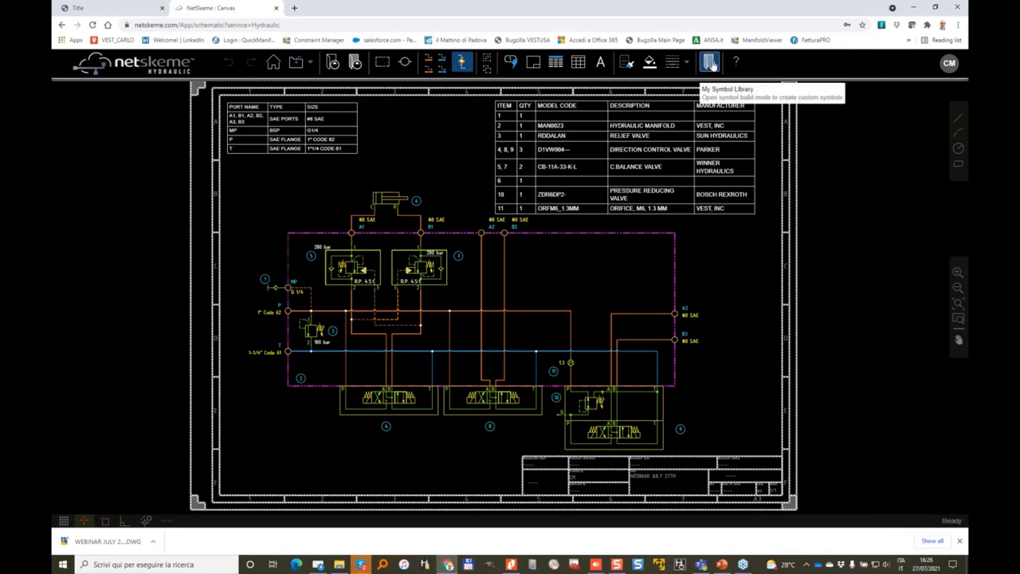
{"action": "left_click", "coordinate": [709, 63]}
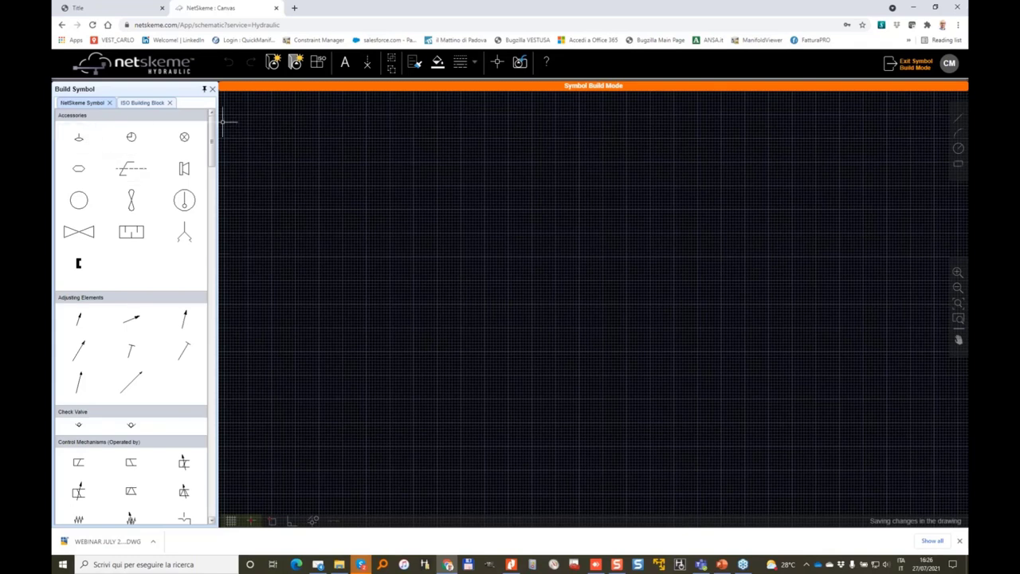
Try the rectangle and line tools on the empty symbol canvas, and delete everything drawn
{"action": "left_click", "coordinate": [958, 163]}
{"action": "left_click", "coordinate": [363, 220]}
{"action": "left_click", "coordinate": [505, 271]}
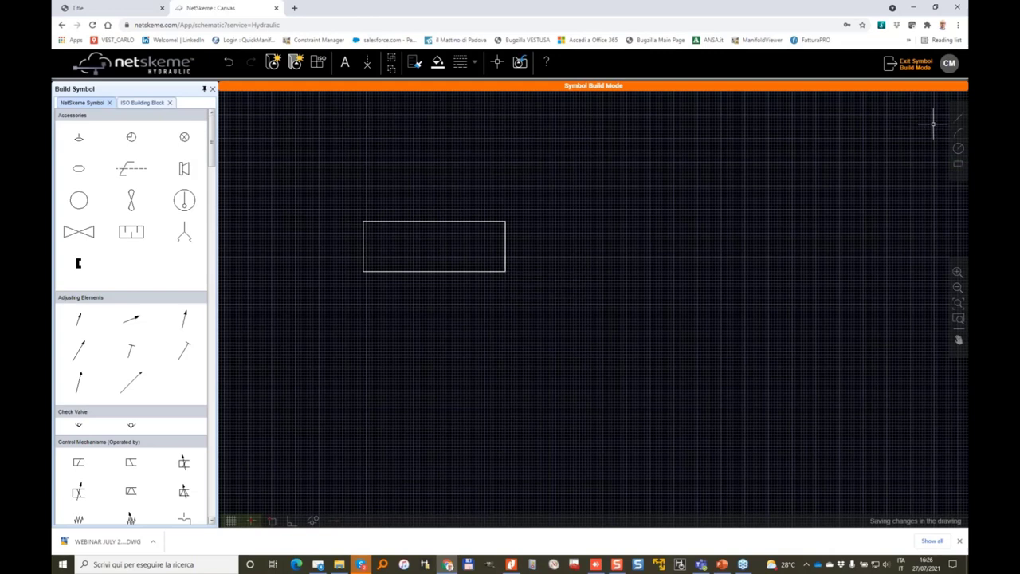
{"action": "left_click", "coordinate": [958, 118]}
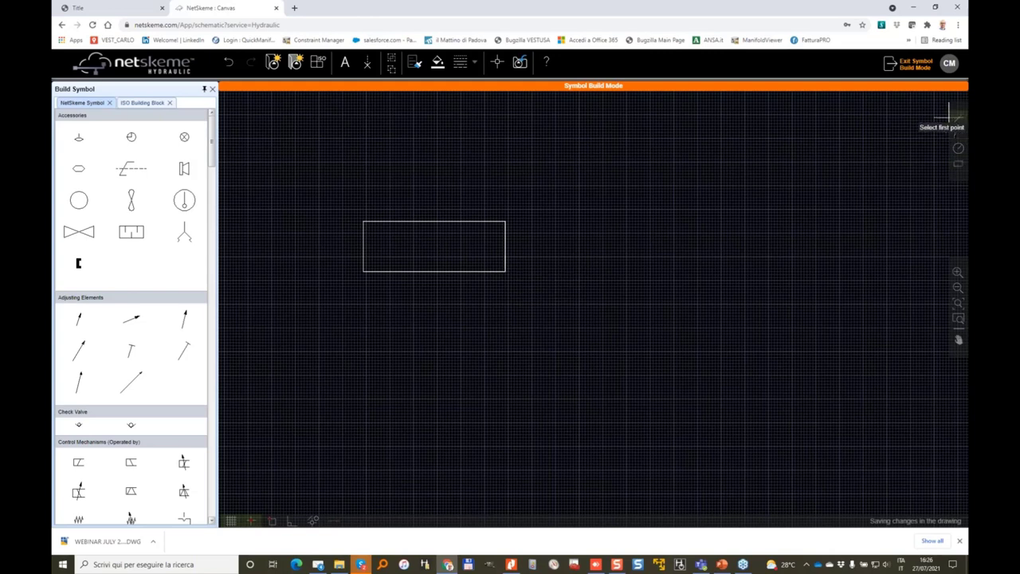
{"action": "left_click", "coordinate": [362, 220]}
{"action": "left_click", "coordinate": [578, 210]}
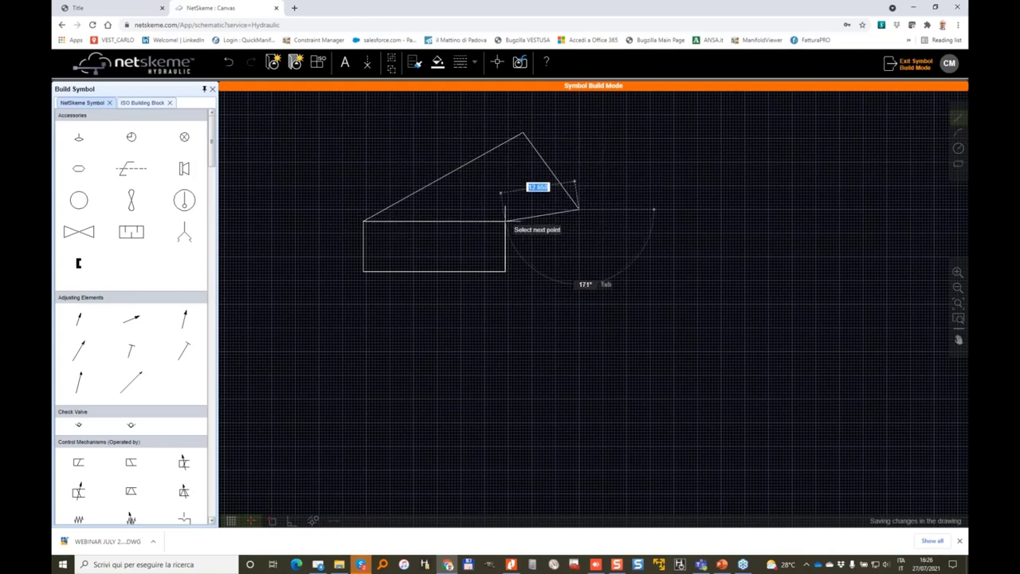
{"action": "left_click", "coordinate": [505, 221]}
{"action": "key", "text": "Escape"}
{"action": "left_click_drag", "start_coordinate": [344, 109], "coordinate": [605, 299]}
{"action": "key", "text": "Delete"}
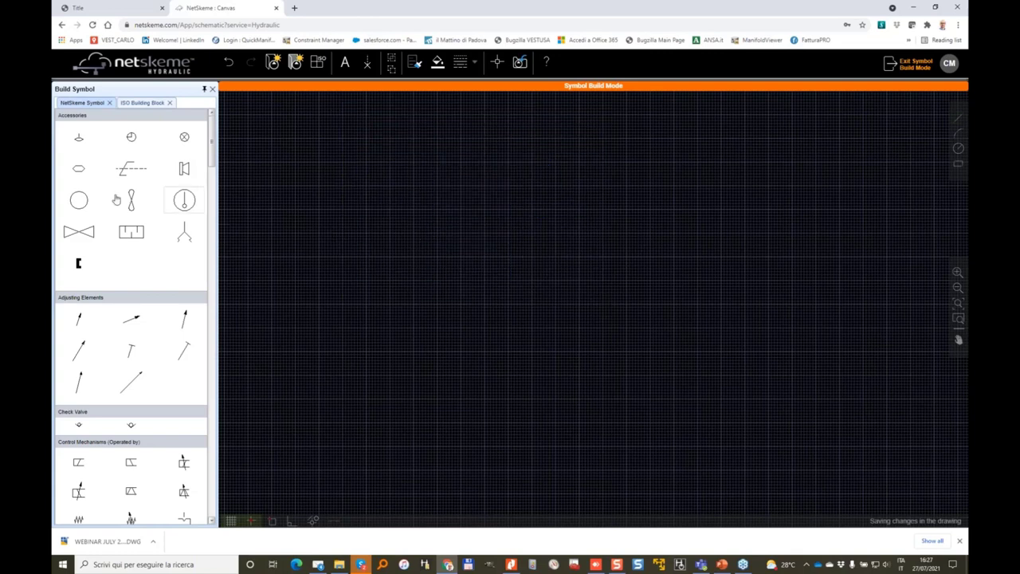
Insert the single Quick Connect symbol with check valve from the Hoses and Connectors group of the ISO building blocks
{"action": "mouse_move", "coordinate": [214, 123]}
{"action": "left_mouse_down"}
{"action": "mouse_move", "coordinate": [210, 456]}
{"action": "mouse_move", "coordinate": [230, 134]}
{"action": "left_mouse_up"}
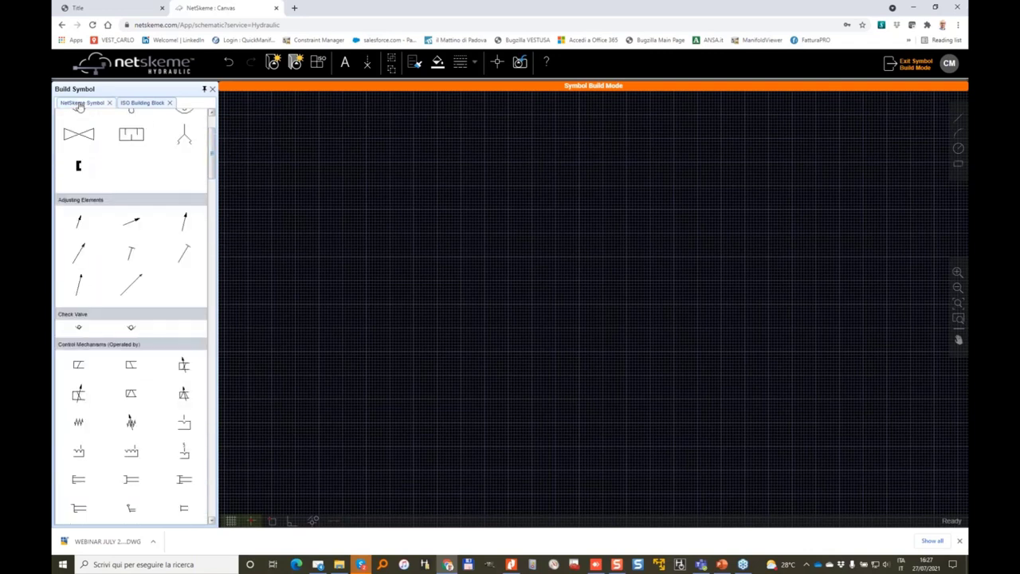
{"action": "left_click", "coordinate": [142, 103]}
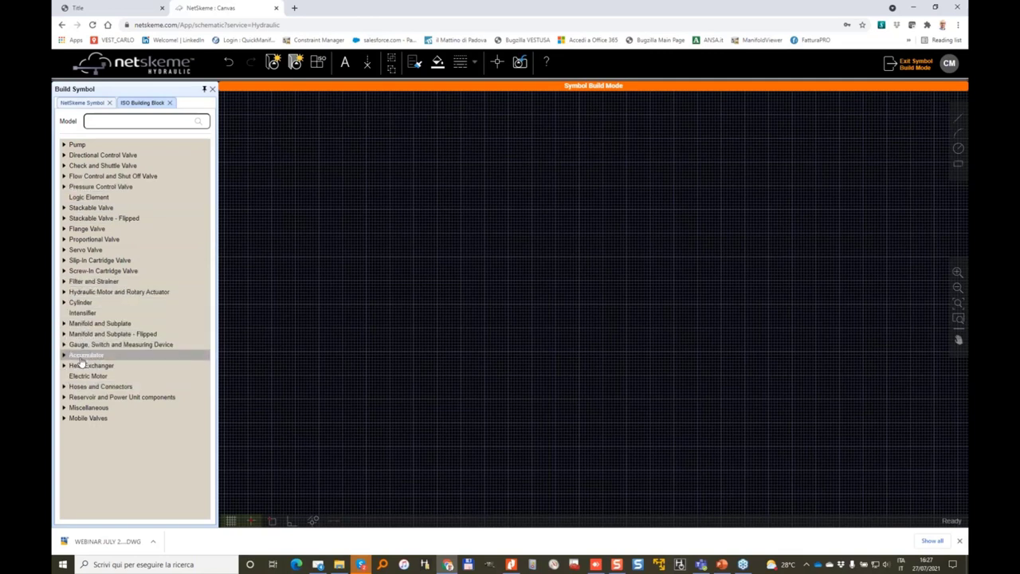
{"action": "left_click", "coordinate": [88, 386]}
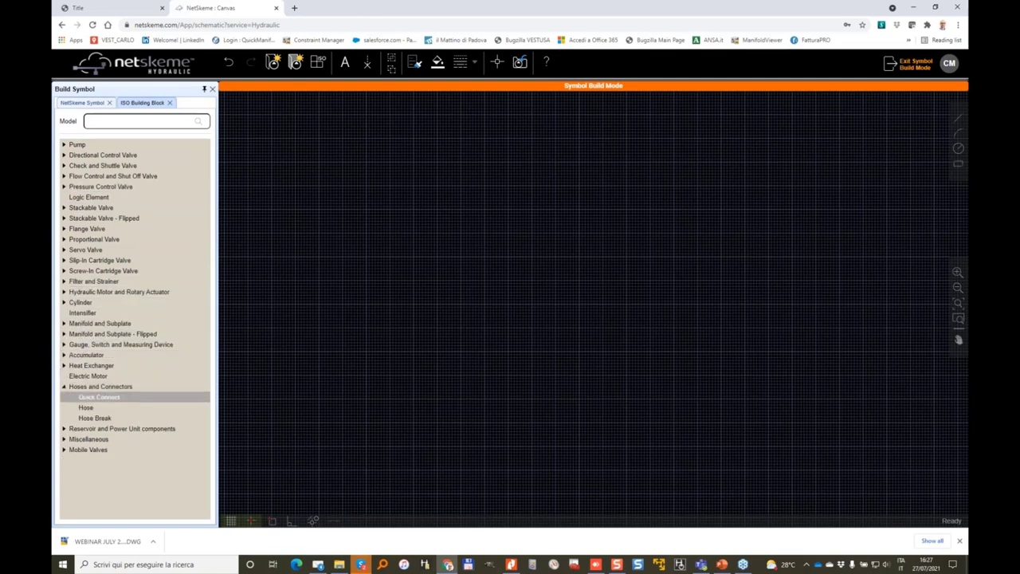
{"action": "left_click", "coordinate": [105, 399]}
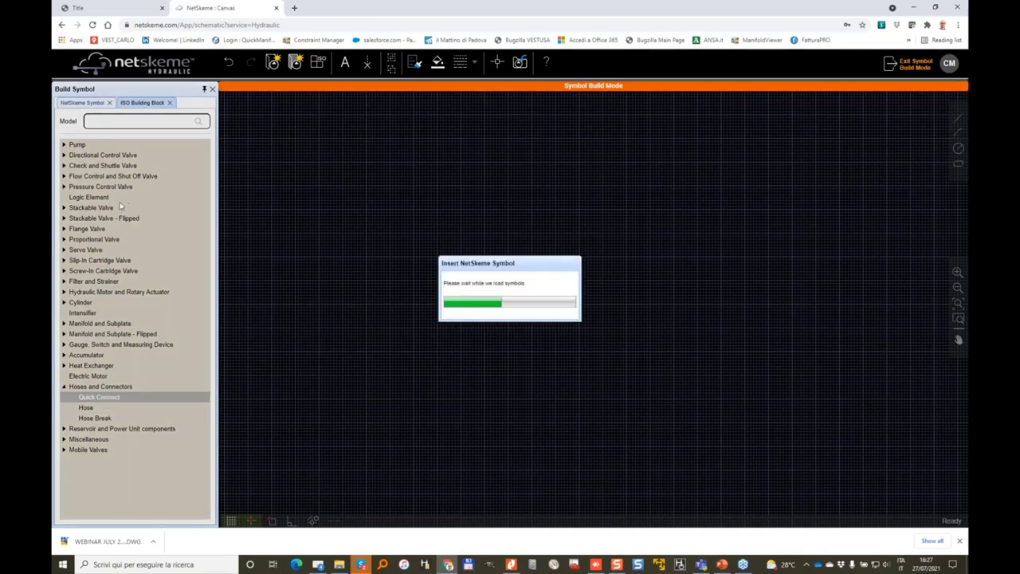
{"action": "left_click", "coordinate": [71, 192]}
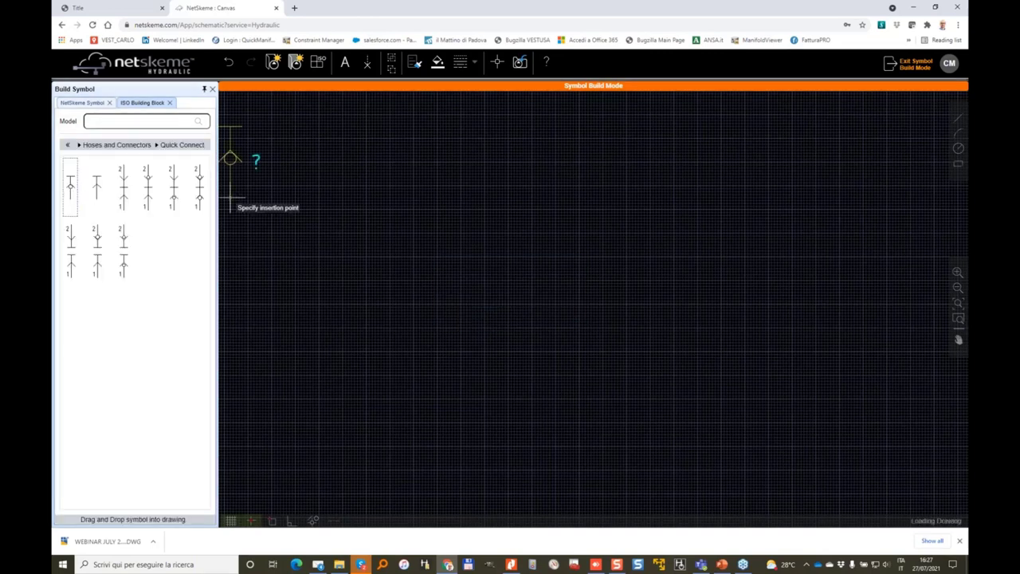
{"action": "scroll", "coordinate": [490, 287], "scroll_direction": "up", "scroll_amount": 3}
{"action": "left_click", "coordinate": [490, 288]}
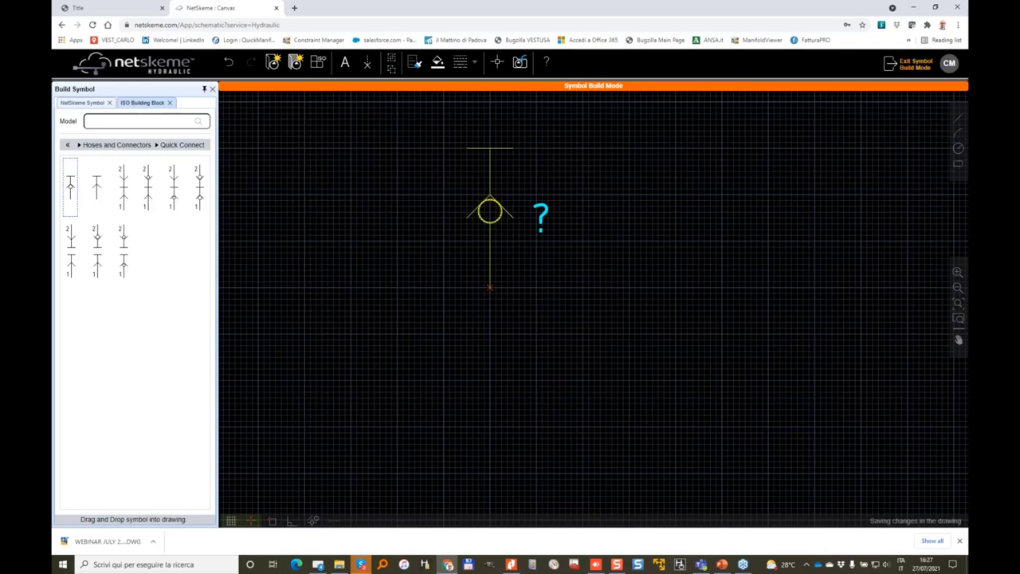
Move the quick connect's horizontal bar closer to the check valve and shorten the upper stem to end at it
{"action": "left_click_drag", "start_coordinate": [451, 130], "coordinate": [549, 162]}
{"action": "key", "text": "Down"}
{"action": "key", "text": "Down"}
{"action": "key", "text": "Down"}
{"action": "key", "text": "Down"}
{"action": "key", "text": "Down"}
{"action": "key", "text": "Down"}
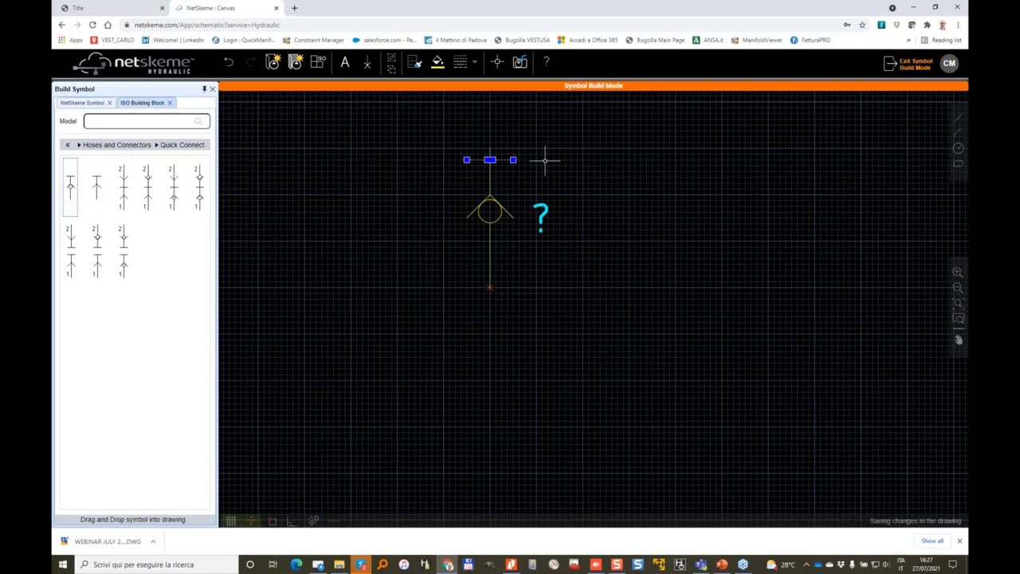
{"action": "left_click", "coordinate": [490, 151]}
{"action": "left_click", "coordinate": [489, 151]}
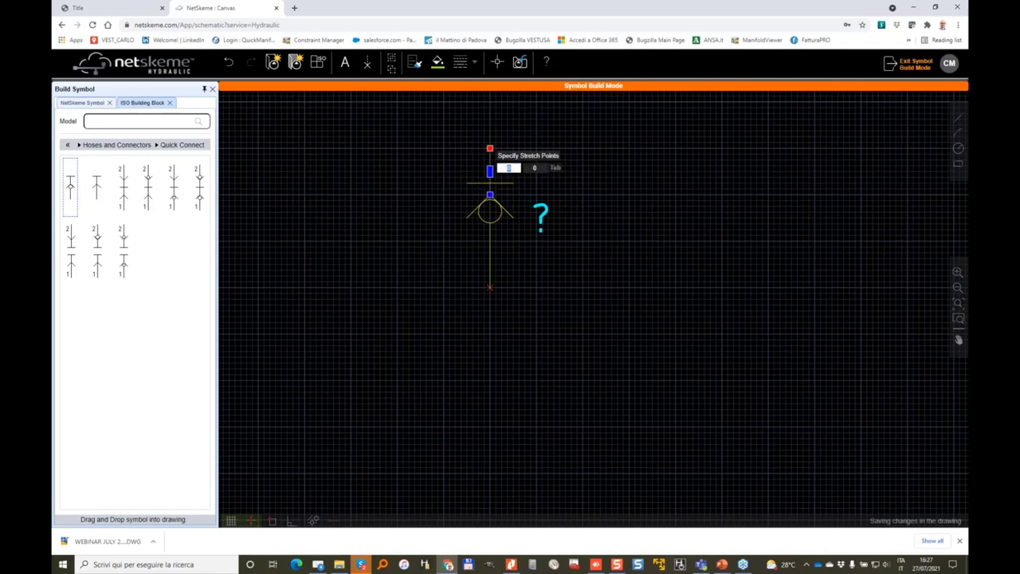
{"action": "left_click", "coordinate": [490, 184]}
Move the bar, upper stem, arrowhead, circle and question-mark label together down toward the connection point
{"action": "left_click_drag", "start_coordinate": [444, 156], "coordinate": [581, 239]}
{"action": "key", "text": "Down"}
{"action": "key", "text": "Down"}
{"action": "key", "text": "Down"}
{"action": "key", "text": "Down"}
{"action": "key", "text": "Down"}
{"action": "key", "text": "Down"}
{"action": "key", "text": "Down"}
{"action": "key", "text": "Down"}
{"action": "key", "text": "Down"}
{"action": "key", "text": "Up"}
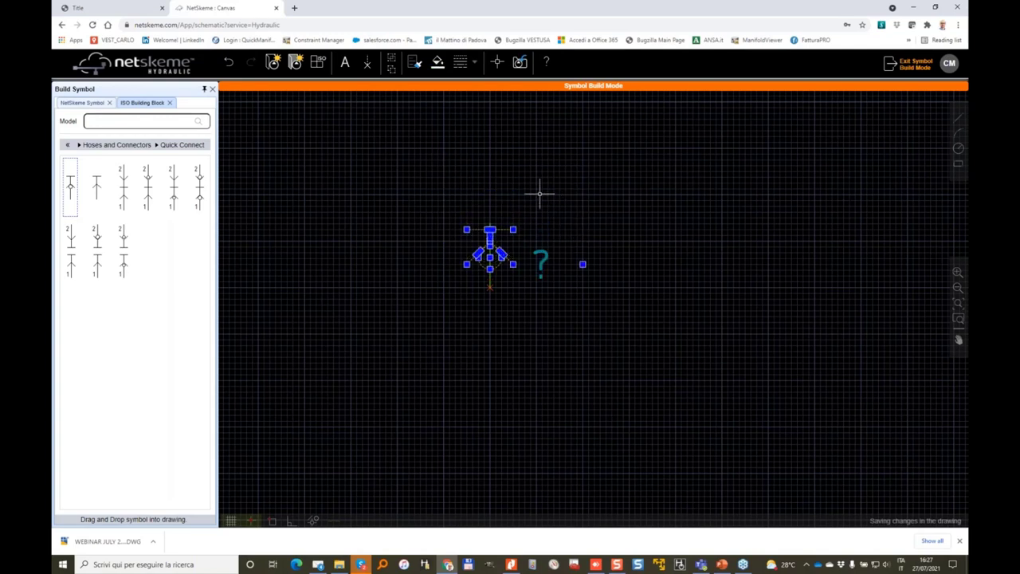
Shorten the lower stem so that it runs only from the connection point to the bottom of the circle
{"action": "left_click", "coordinate": [489, 255]}
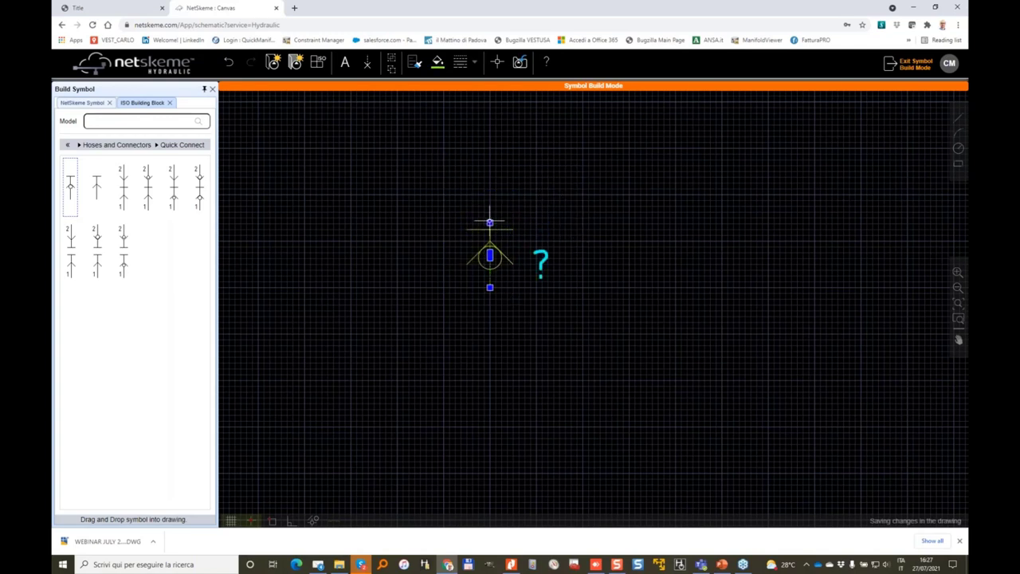
{"action": "left_click", "coordinate": [490, 222]}
{"action": "left_click", "coordinate": [489, 268]}
{"action": "scroll", "coordinate": [528, 219], "scroll_direction": "up", "scroll_amount": 1}
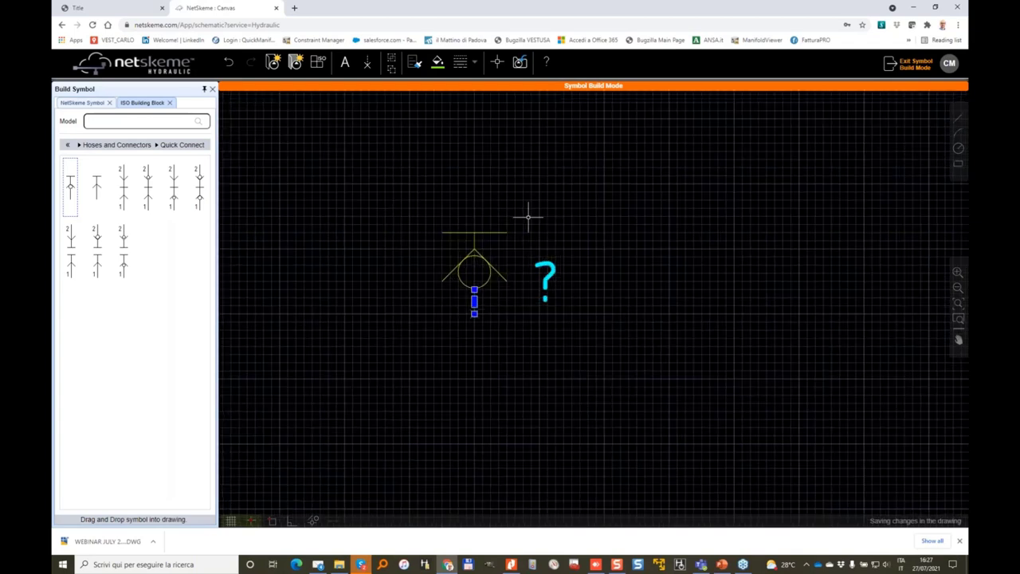
Shorten the horizontal bar to half its length and centre it on the stem
{"action": "left_click", "coordinate": [498, 231]}
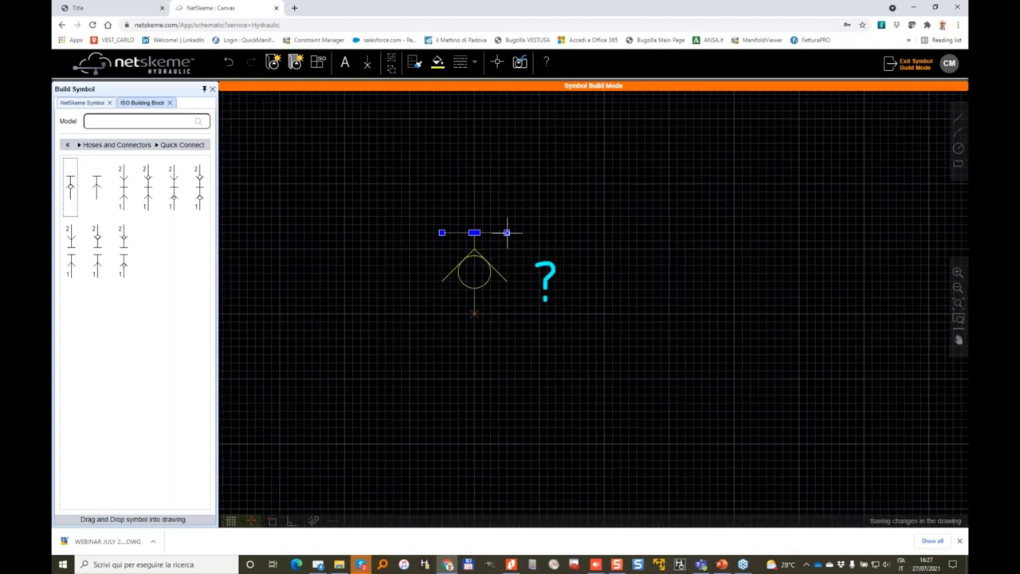
{"action": "left_click", "coordinate": [506, 232]}
{"action": "left_click", "coordinate": [474, 232]}
{"action": "left_click", "coordinate": [458, 232]}
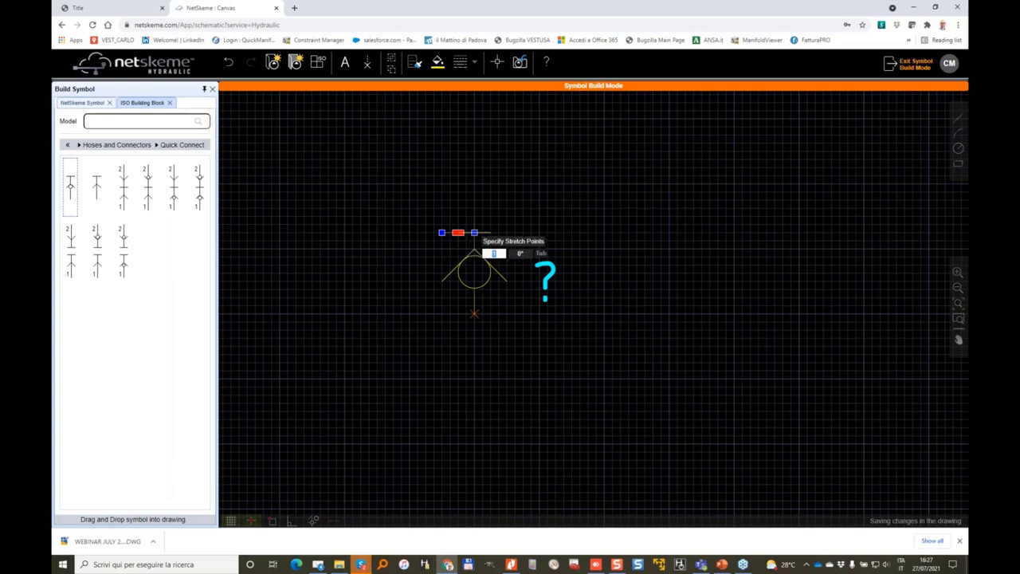
{"action": "left_click", "coordinate": [474, 233]}
{"action": "scroll", "coordinate": [549, 180], "scroll_direction": "down", "scroll_amount": 1}
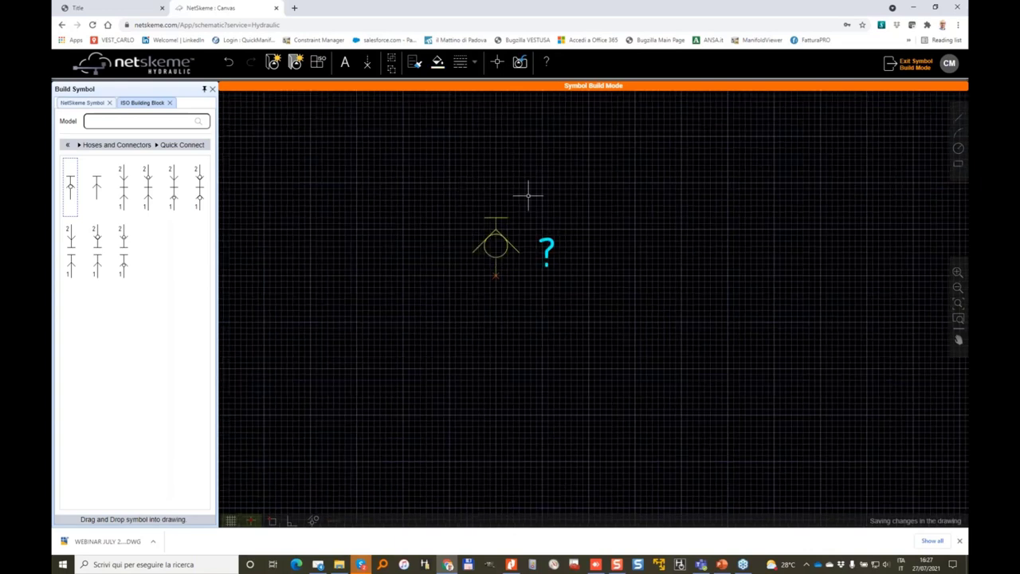
Move the question-mark label directly above the horizontal bar of the symbol
{"action": "left_click", "coordinate": [588, 252]}
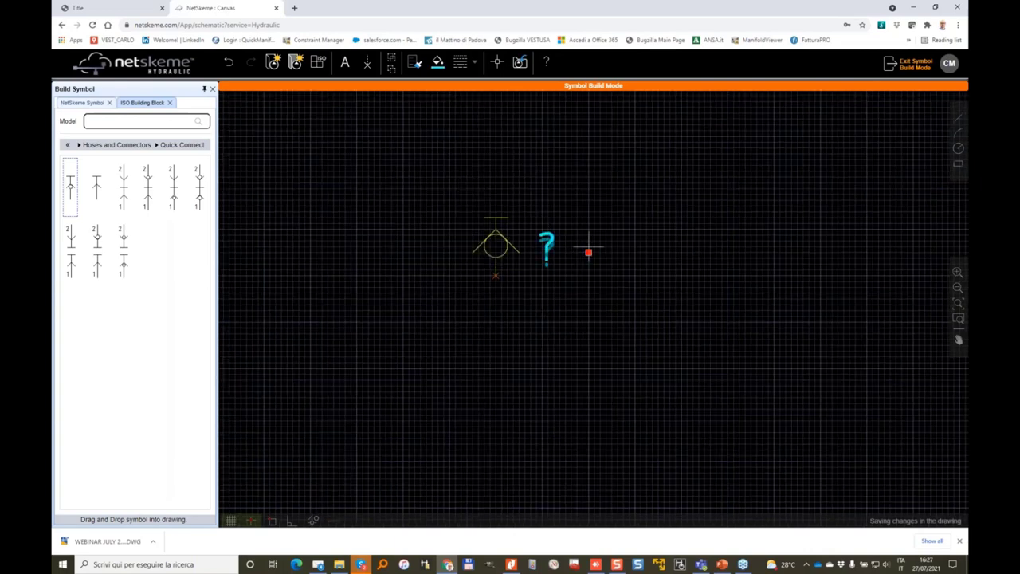
{"action": "left_click", "coordinate": [536, 182]}
{"action": "key", "text": "Escape"}
{"action": "scroll", "coordinate": [517, 180], "scroll_direction": "down", "scroll_amount": 1}
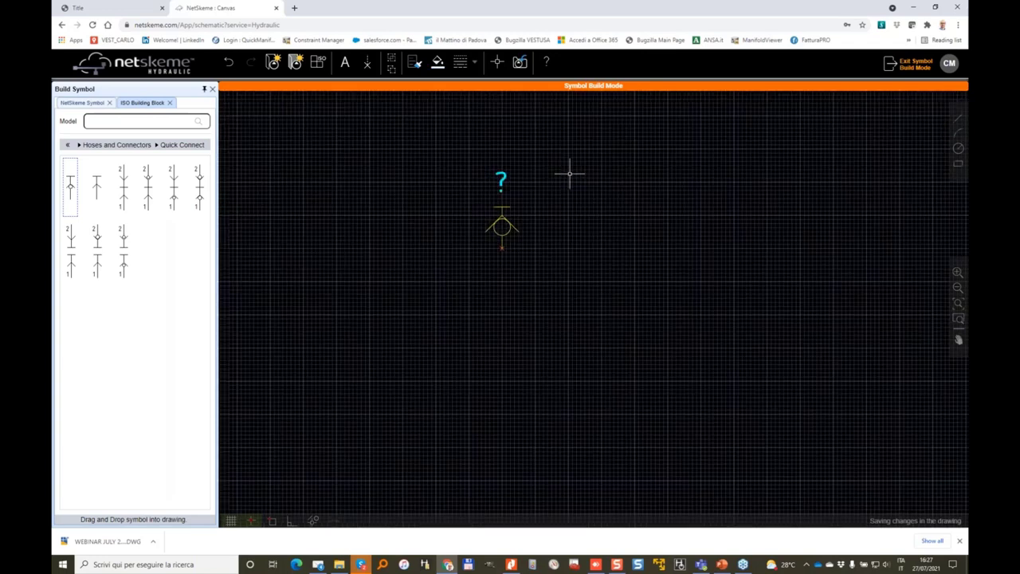
Set the symbol's insertion point at the connection point on the end of the lower stem
{"action": "left_click_drag", "start_coordinate": [515, 204], "coordinate": [462, 236]}
{"action": "left_click", "coordinate": [499, 65]}
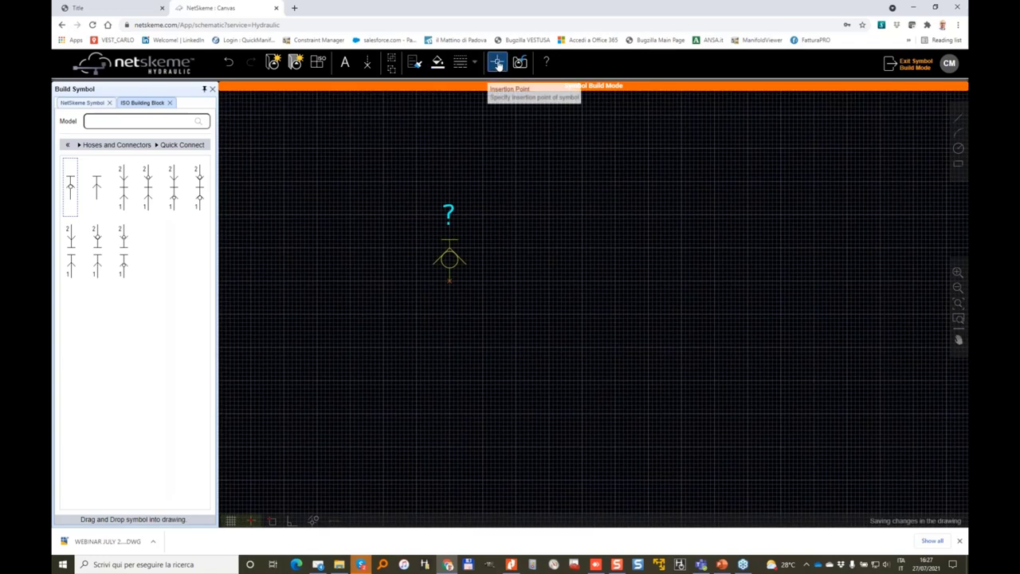
{"action": "left_click", "coordinate": [449, 279]}
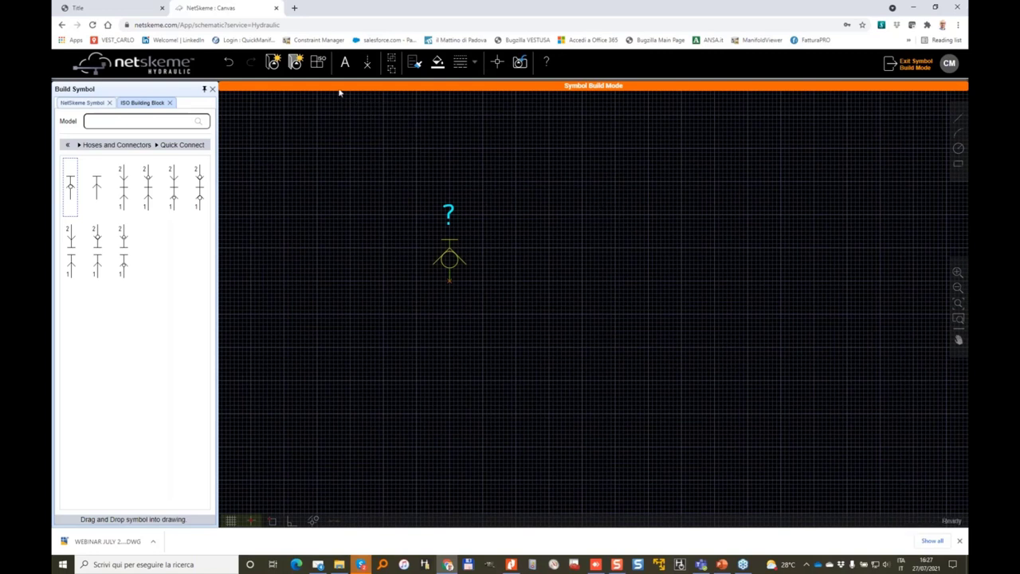
Start saving the symbol as a PNG image and browse to the NetSkemeLibrary folder in Dropbox
{"action": "left_click", "coordinate": [519, 64]}
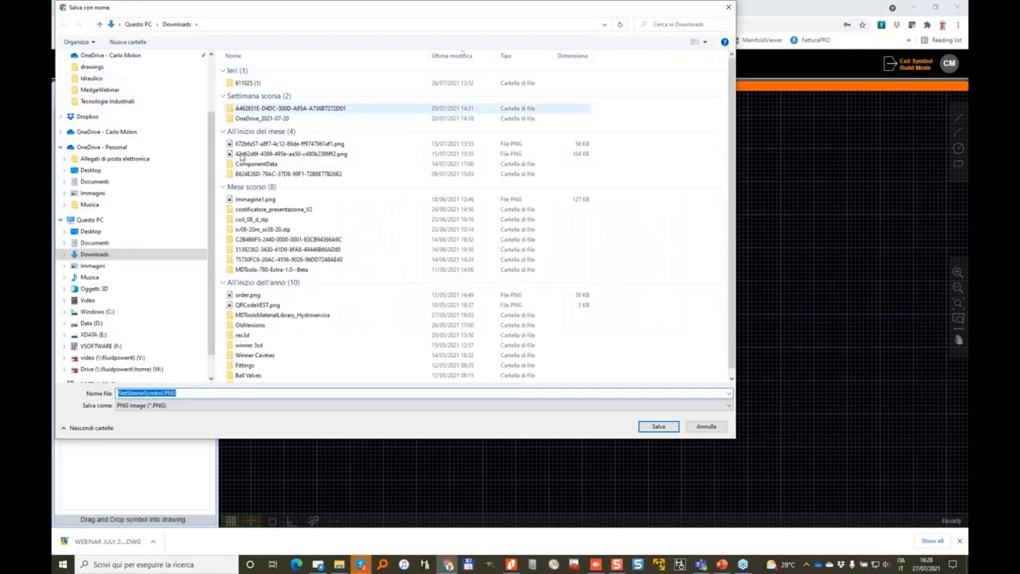
{"action": "scroll", "coordinate": [119, 182], "scroll_direction": "up", "scroll_amount": 1}
{"action": "left_click", "coordinate": [87, 139]}
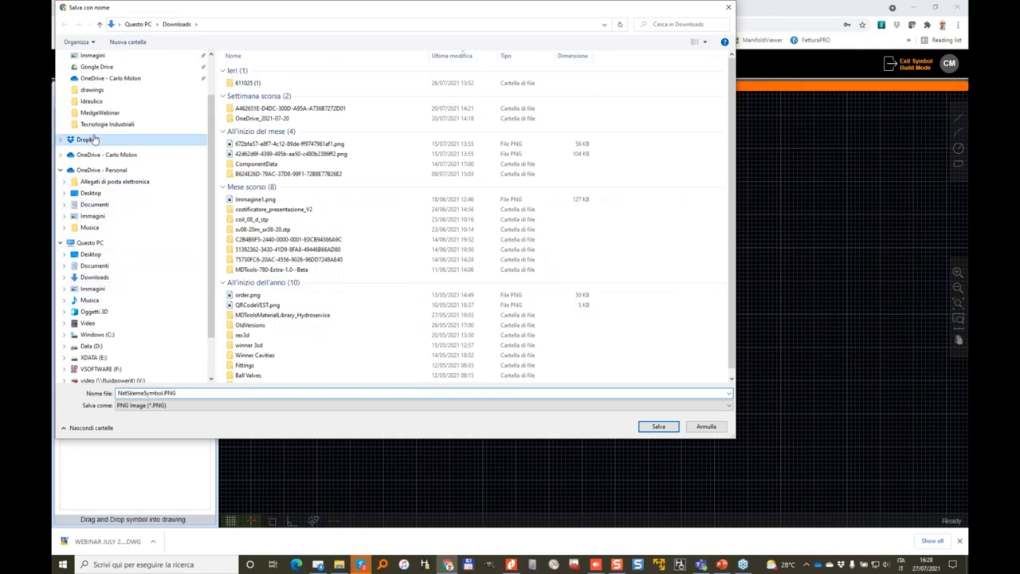
{"action": "scroll", "coordinate": [365, 193], "scroll_direction": "down", "scroll_amount": 1}
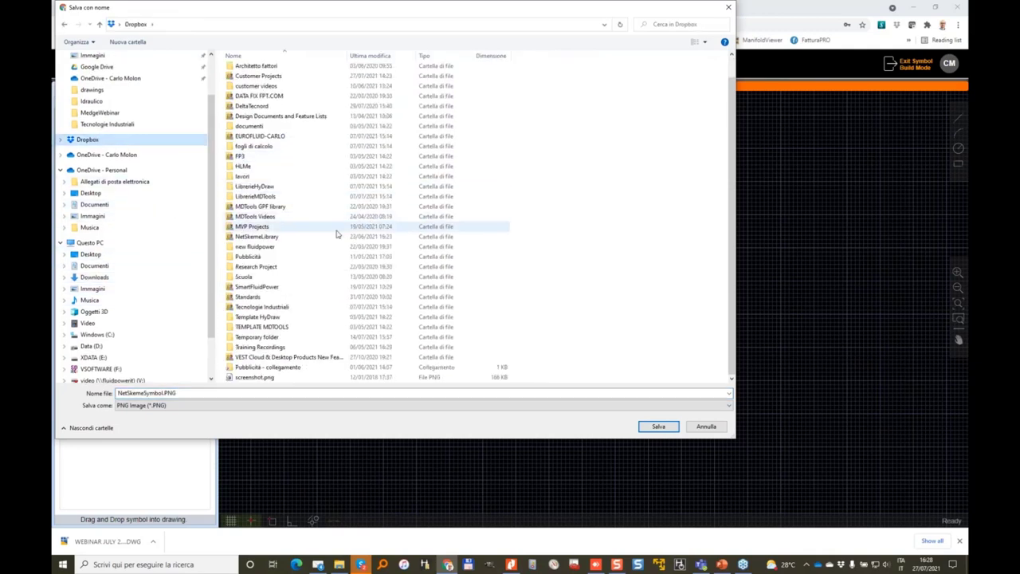
{"action": "left_click", "coordinate": [274, 237]}
{"action": "double_click", "coordinate": [273, 236]}
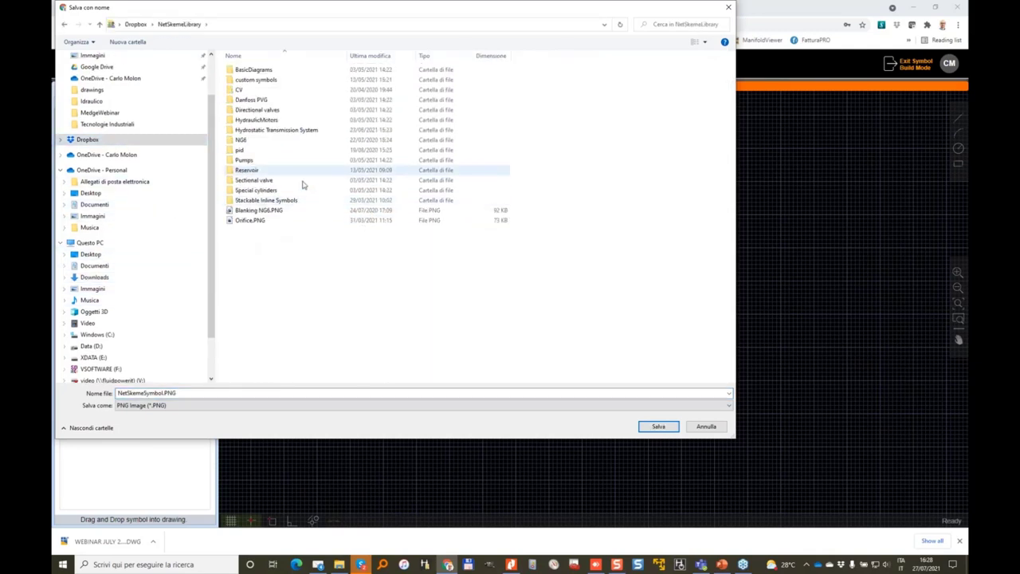
Create a new folder named TestPoint inside the NetSkemeLibrary folder
{"action": "right_click", "coordinate": [269, 285]}
{"action": "mouse_move", "coordinate": [346, 484]}
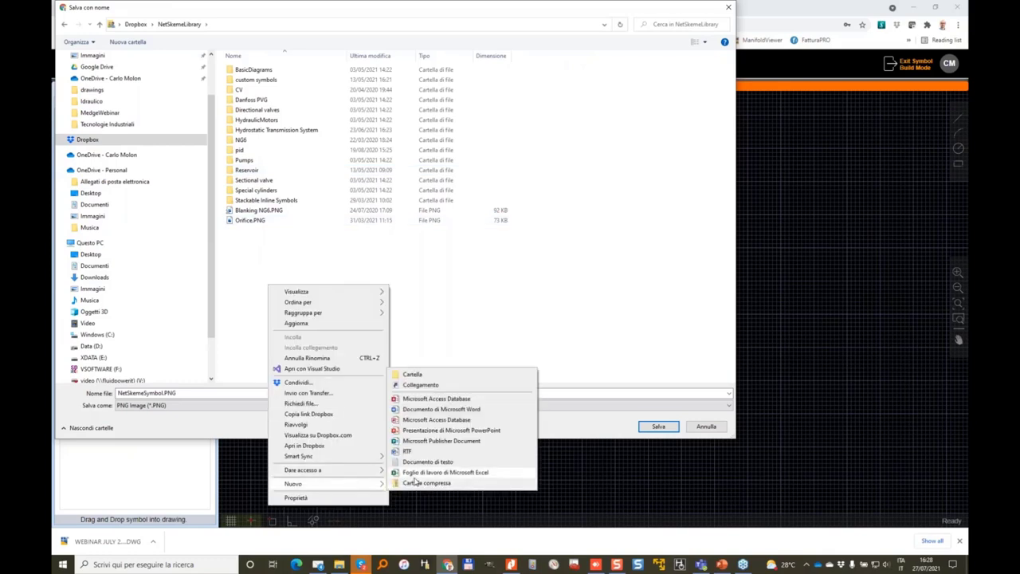
{"action": "left_click", "coordinate": [450, 377]}
{"action": "type", "text": "F"}
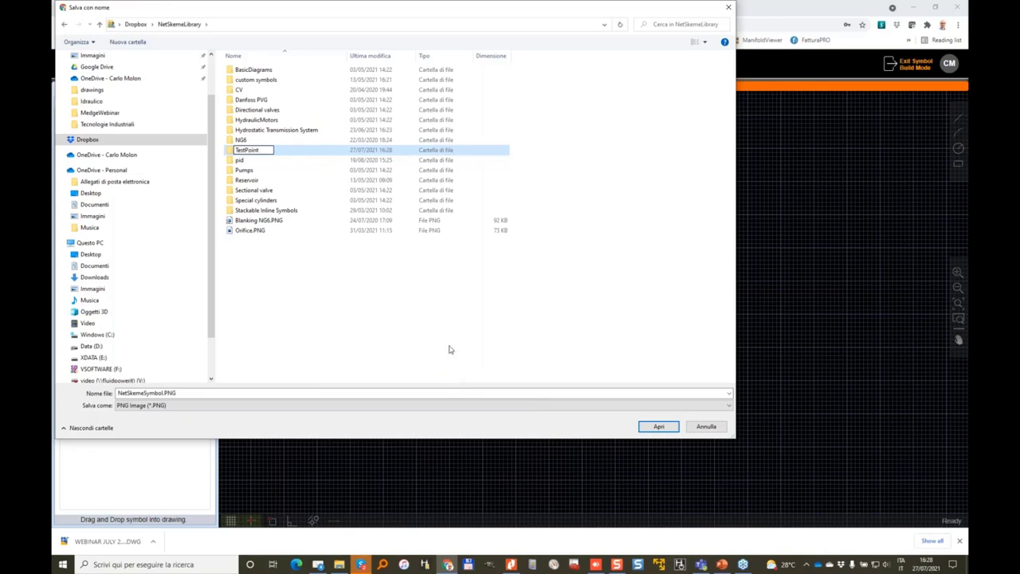
{"action": "key", "text": "Return"}
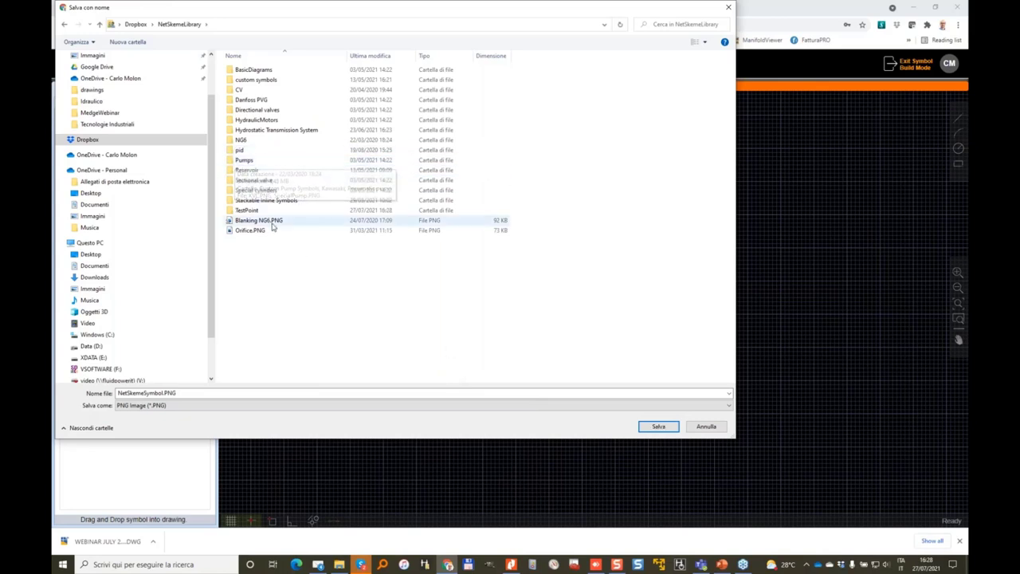
Save the symbol in the TestPoint folder under the file name TestPoint
{"action": "double_click", "coordinate": [247, 211]}
{"action": "key", "text": "alt+n"}
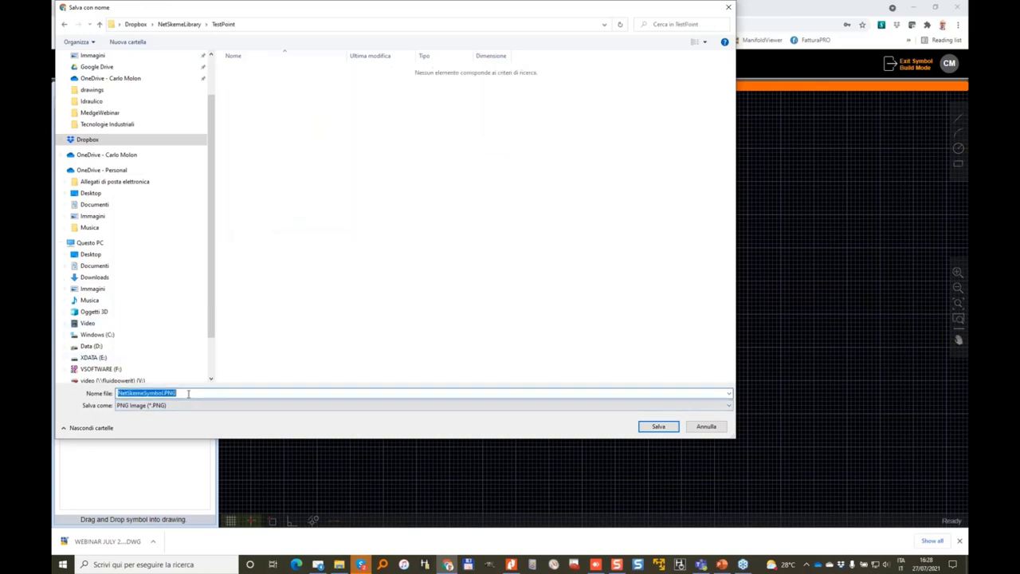
{"action": "type", "text": "TestPoint"}
{"action": "left_click", "coordinate": [659, 426]}
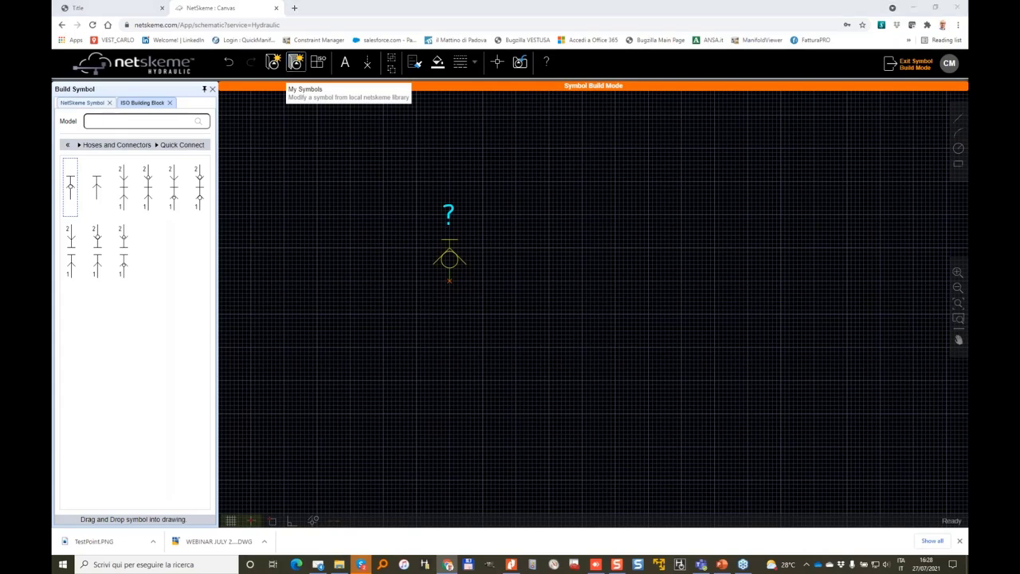
Load PumpElement.PNG from the library's Pumps > Kawasaki > PumpElement folder and place it on the canvas above the test point symbol
{"action": "left_click", "coordinate": [295, 62]}
{"action": "left_click", "coordinate": [119, 139]}
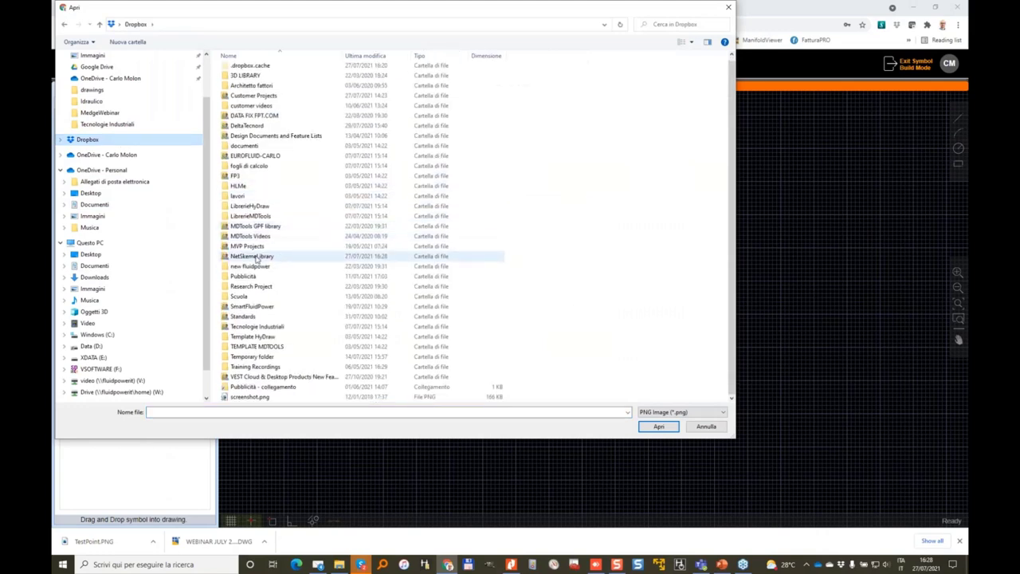
{"action": "double_click", "coordinate": [252, 256]}
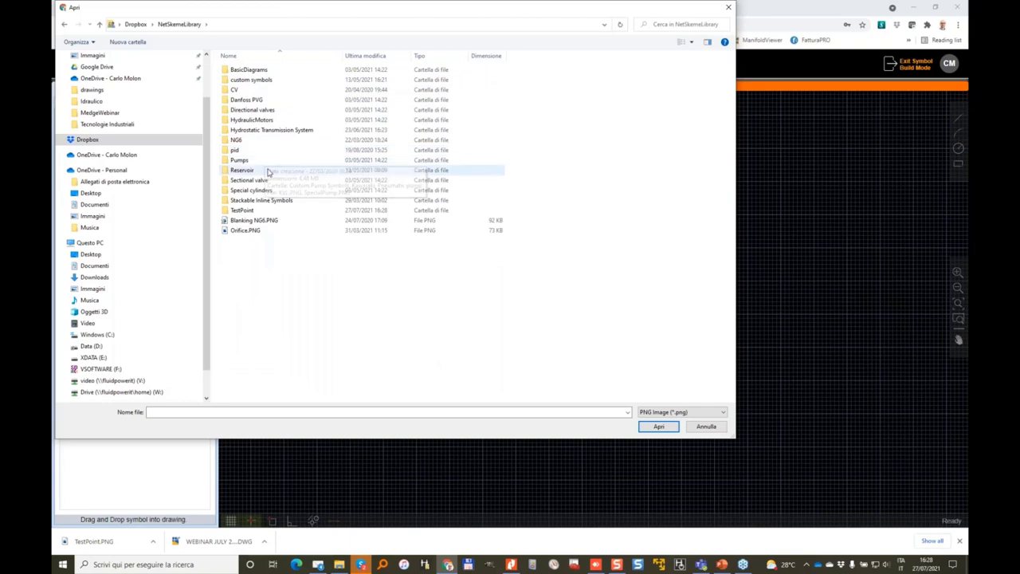
{"action": "left_click", "coordinate": [239, 150]}
{"action": "double_click", "coordinate": [240, 160]}
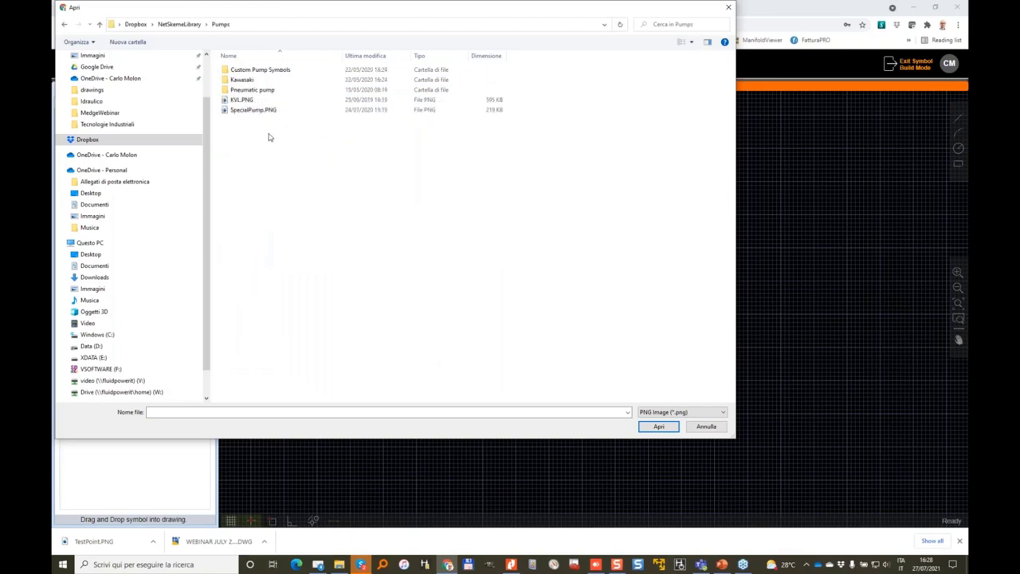
{"action": "double_click", "coordinate": [247, 89]}
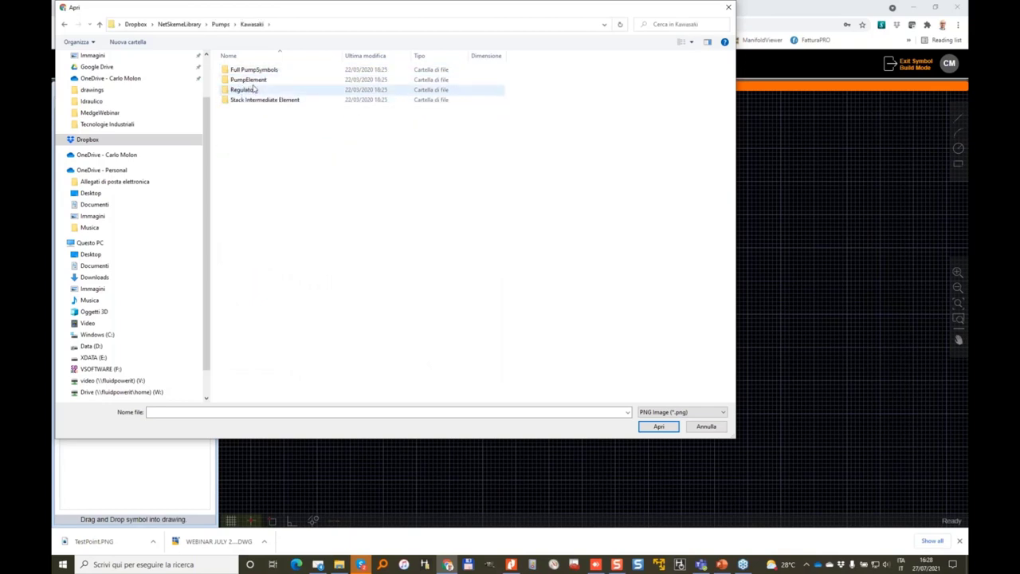
{"action": "double_click", "coordinate": [248, 80]}
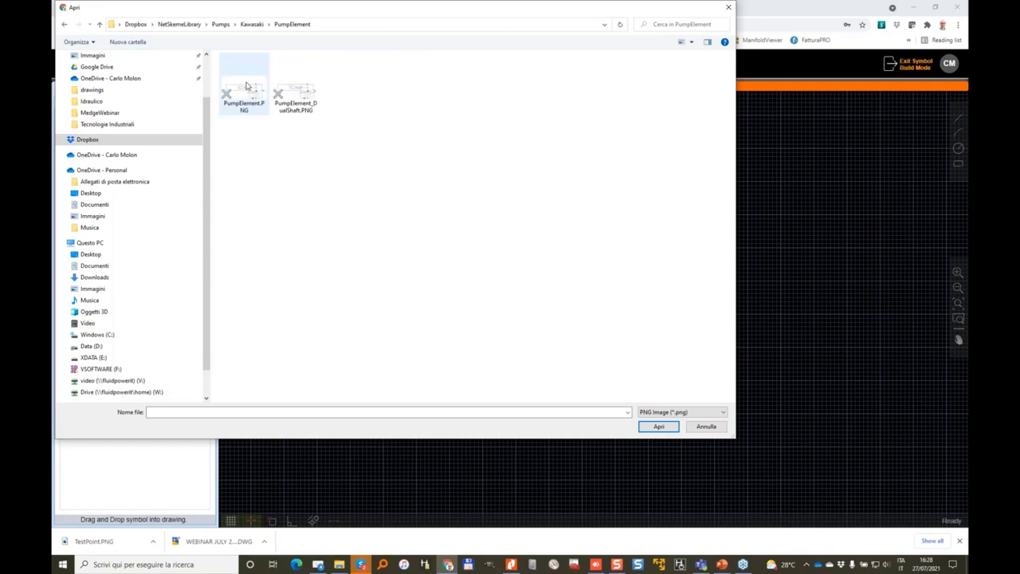
{"action": "left_click", "coordinate": [249, 94]}
{"action": "key", "text": "Return"}
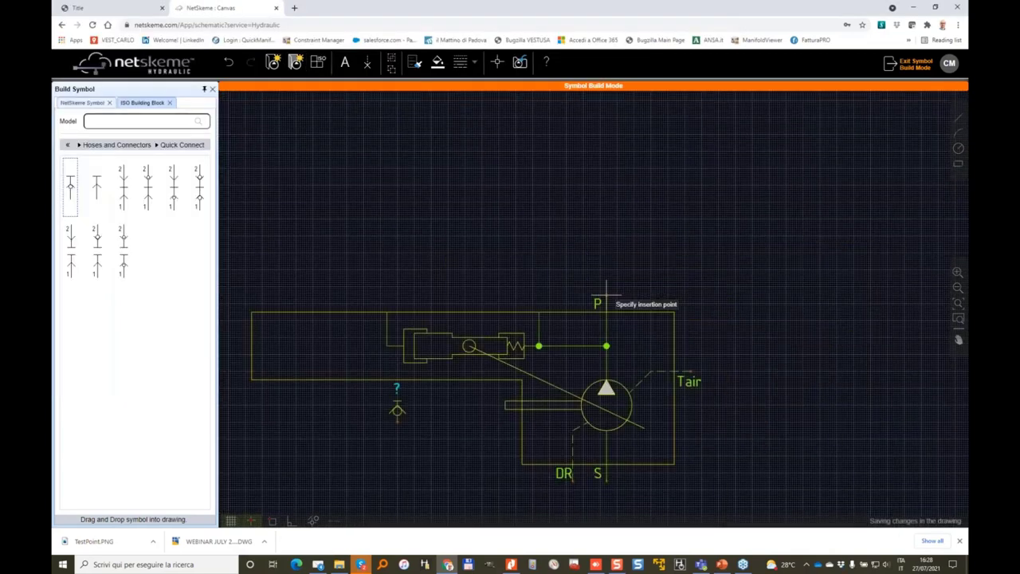
{"action": "left_click", "coordinate": [641, 198]}
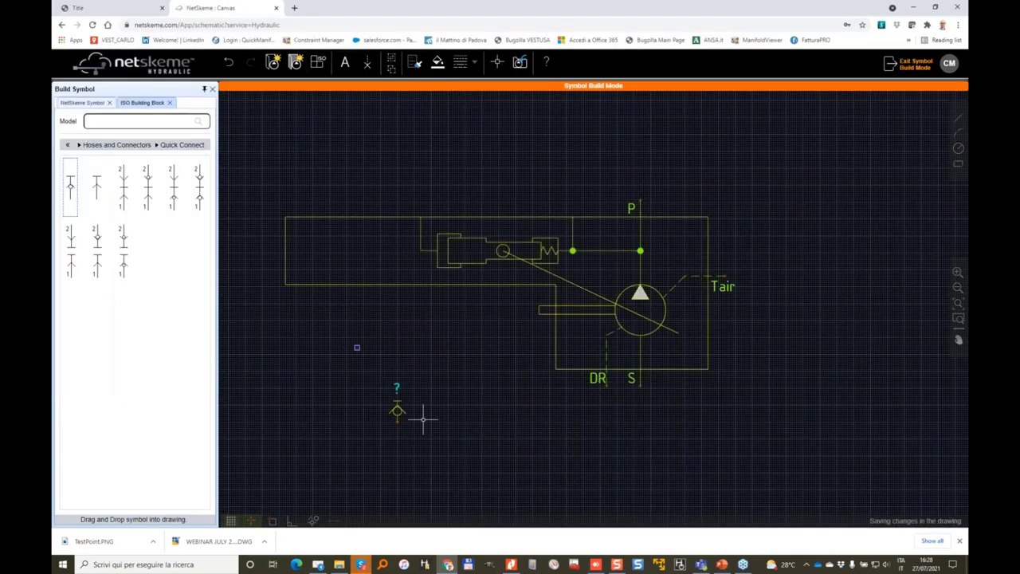
Load NormallyOpen.PNG from the Kawasaki Stack Intermediate Element folder for stacking on the pump element
{"action": "left_click", "coordinate": [296, 63]}
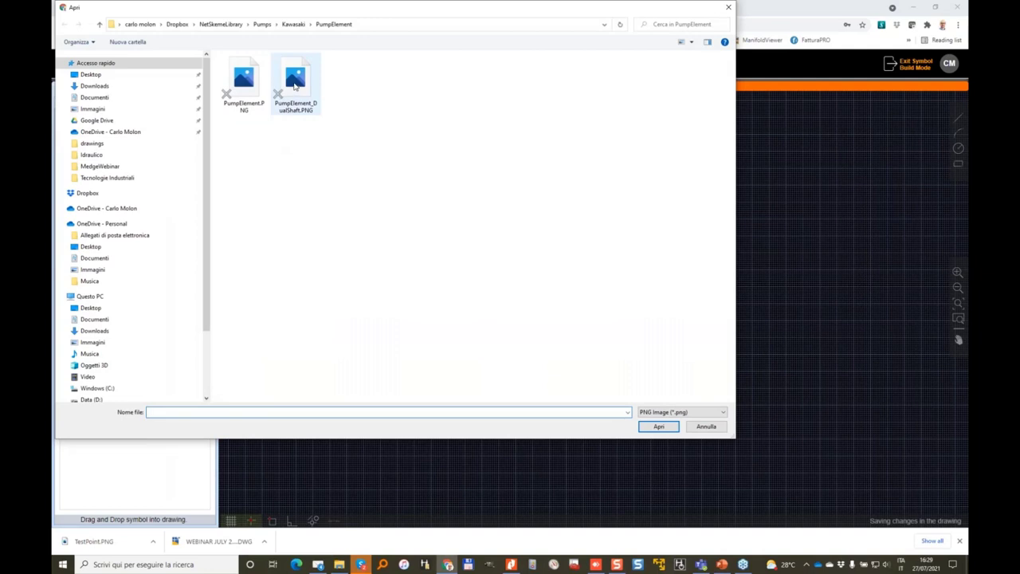
{"action": "left_click", "coordinate": [293, 24]}
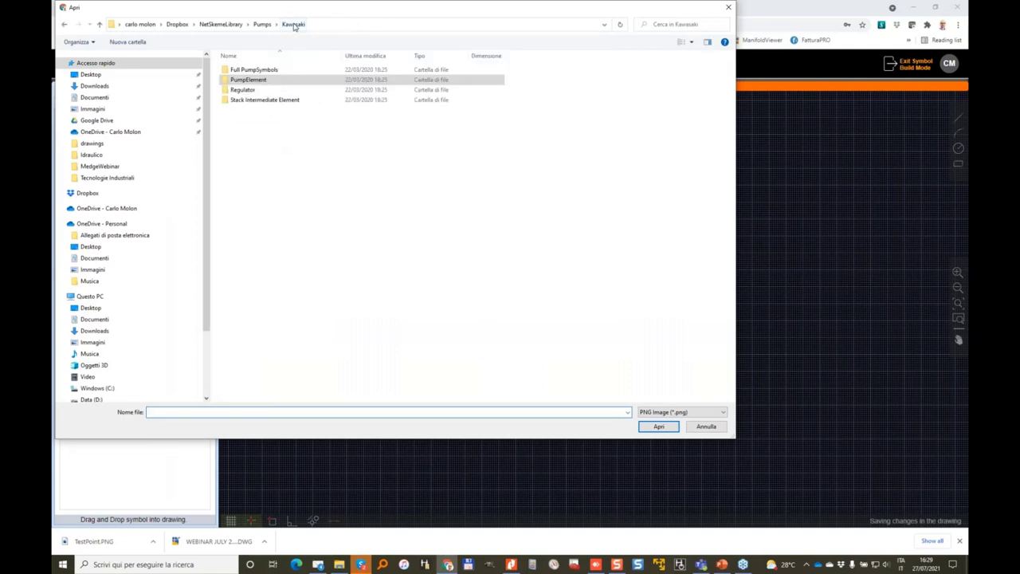
{"action": "double_click", "coordinate": [255, 100]}
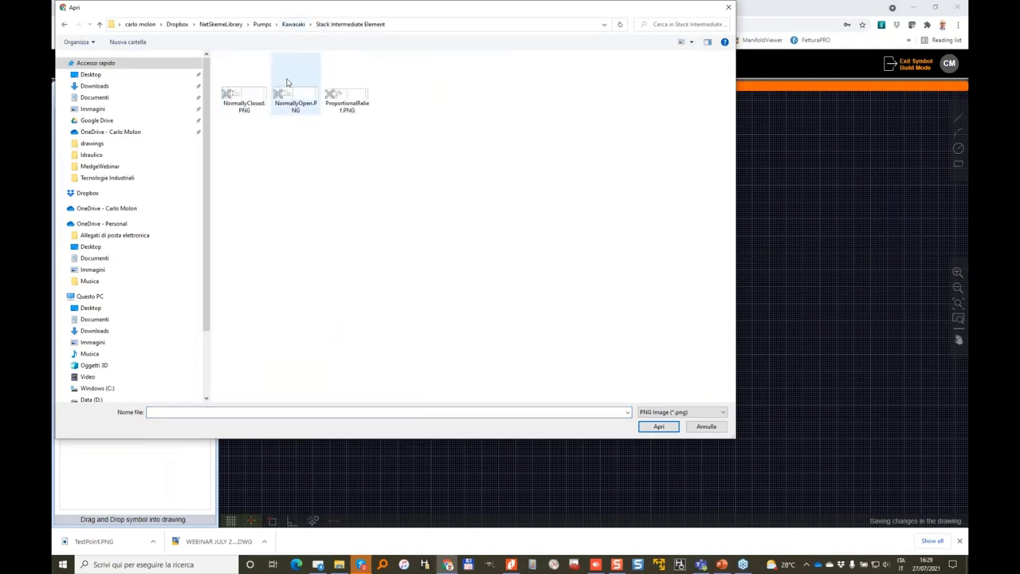
{"action": "left_click", "coordinate": [291, 88]}
{"action": "key", "text": "Return"}
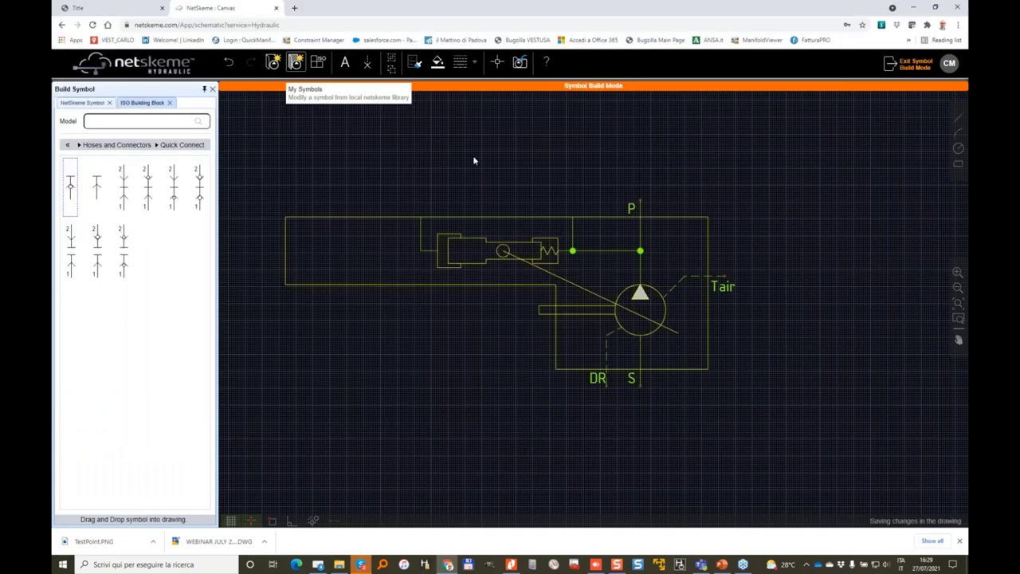
Load Regulator1.PNG from the Kawasaki Regulator folder and stack it on top of the intermediate valve element
{"action": "left_click", "coordinate": [295, 62]}
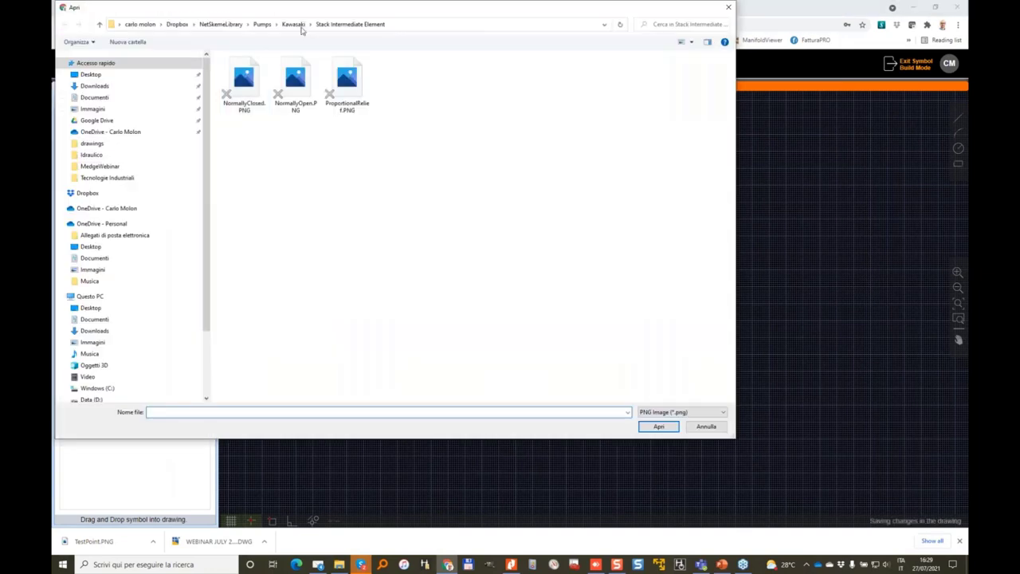
{"action": "left_click", "coordinate": [294, 25]}
{"action": "left_click", "coordinate": [250, 91]}
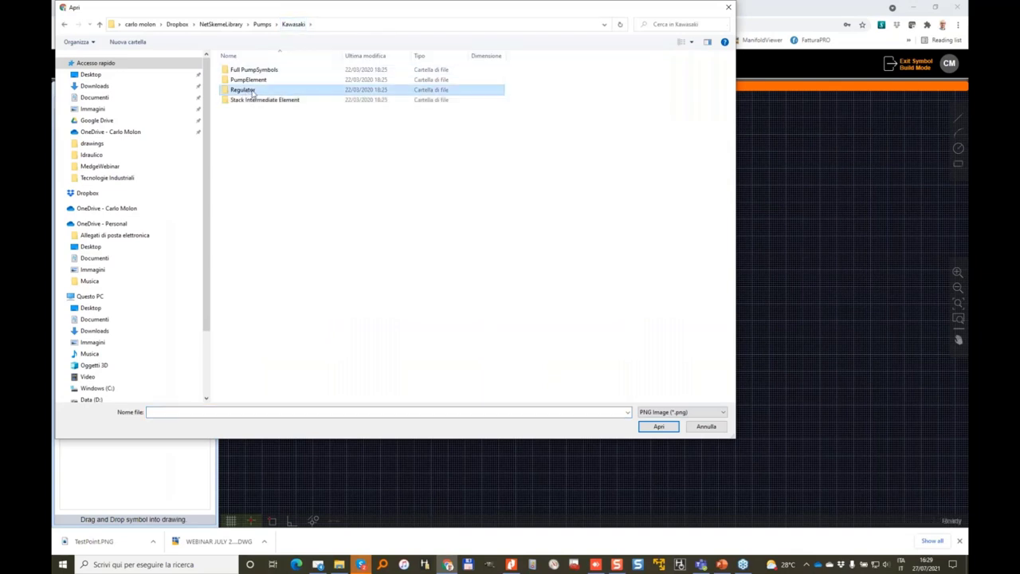
{"action": "double_click", "coordinate": [243, 94]}
{"action": "left_click", "coordinate": [246, 78]}
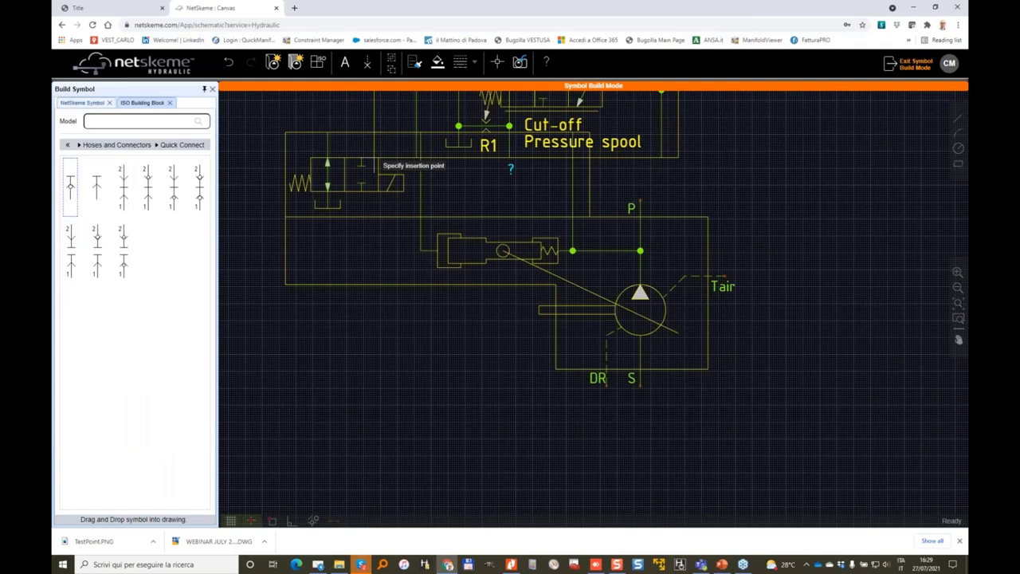
{"action": "left_click_drag", "start_coordinate": [392, 280], "coordinate": [416, 455]}
{"action": "left_click", "coordinate": [310, 306]}
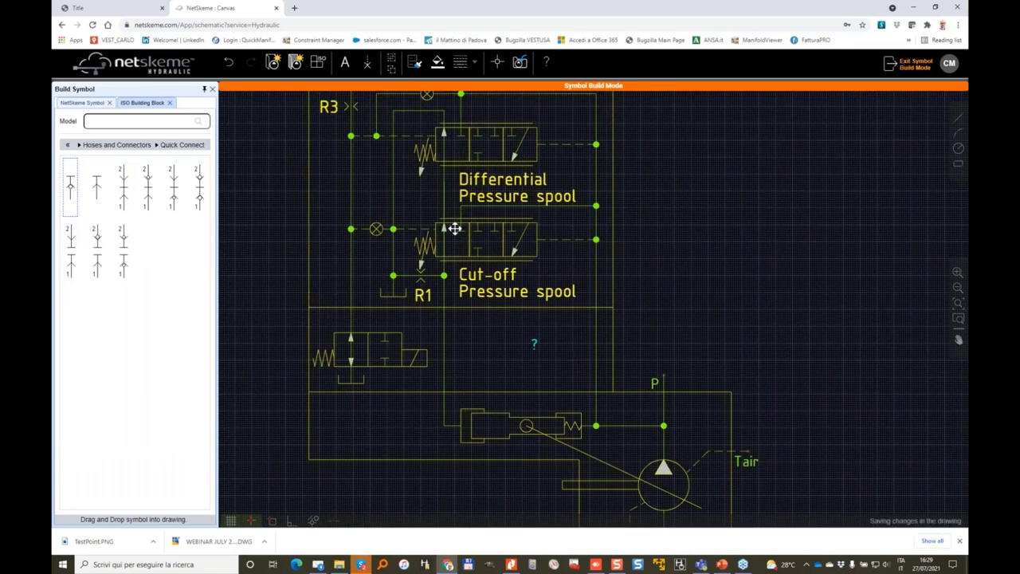
{"action": "scroll", "coordinate": [454, 228], "scroll_direction": "down", "scroll_amount": 1}
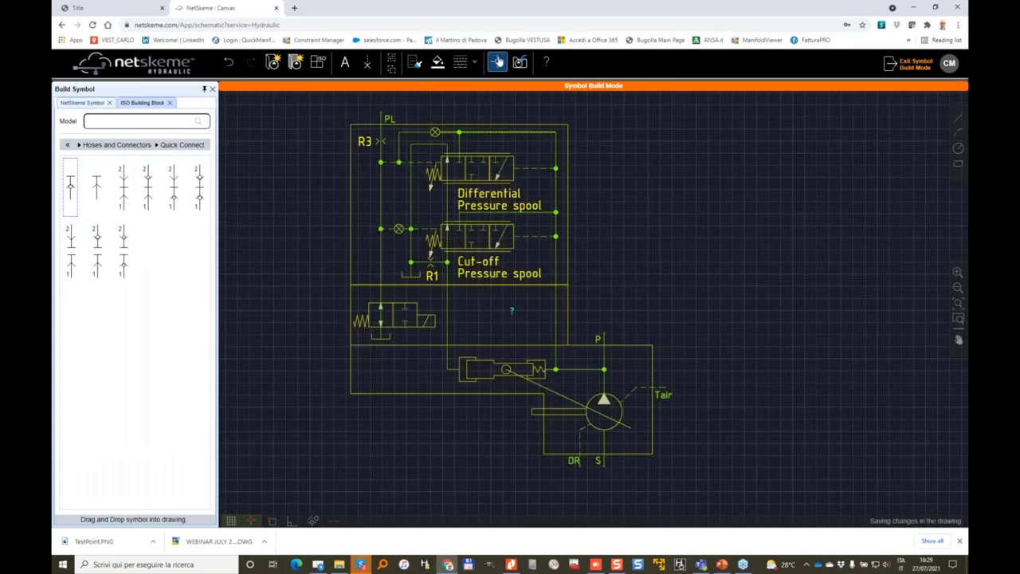
Set the assembled pump symbol's insertion point at the upper end of the P port line
{"action": "left_click", "coordinate": [497, 62]}
{"action": "left_click", "coordinate": [604, 329]}
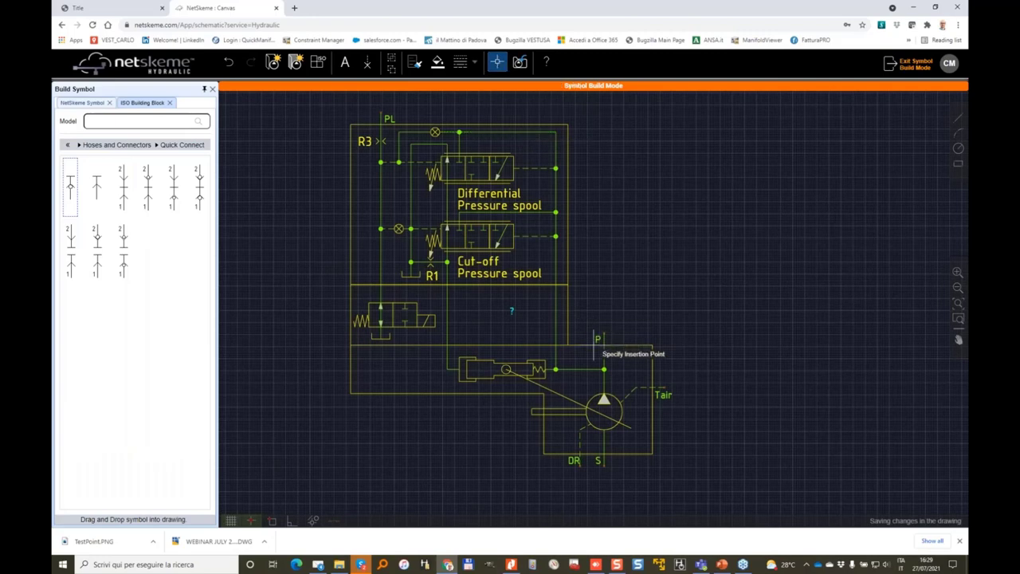
{"action": "scroll", "coordinate": [604, 330], "scroll_direction": "up", "scroll_amount": 2}
{"action": "key", "text": "Escape"}
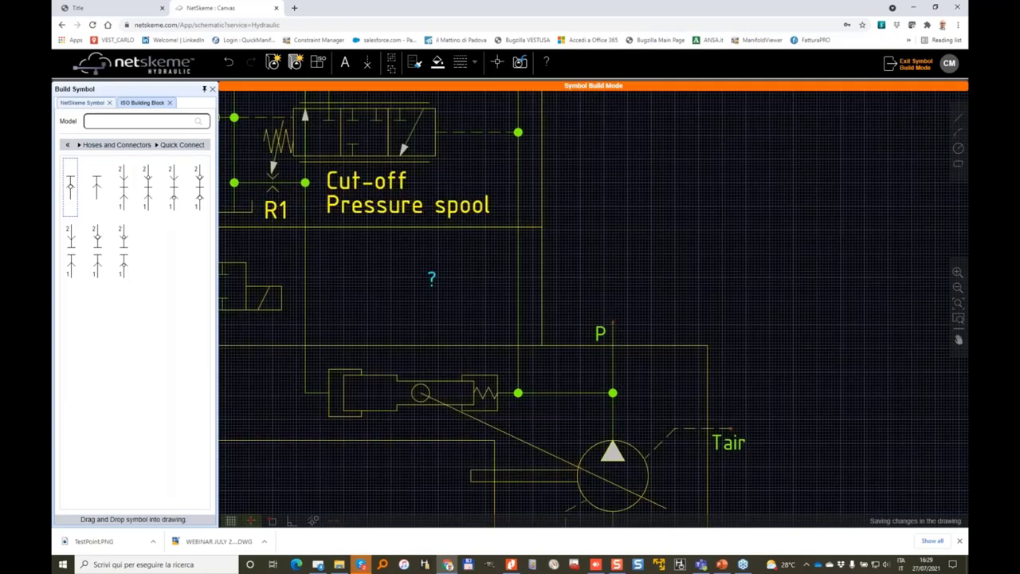
{"action": "scroll", "coordinate": [626, 228], "scroll_direction": "down", "scroll_amount": 3}
Save the assembled pump symbol as a PNG named pump in the TestPoint folder
{"action": "left_click", "coordinate": [525, 63]}
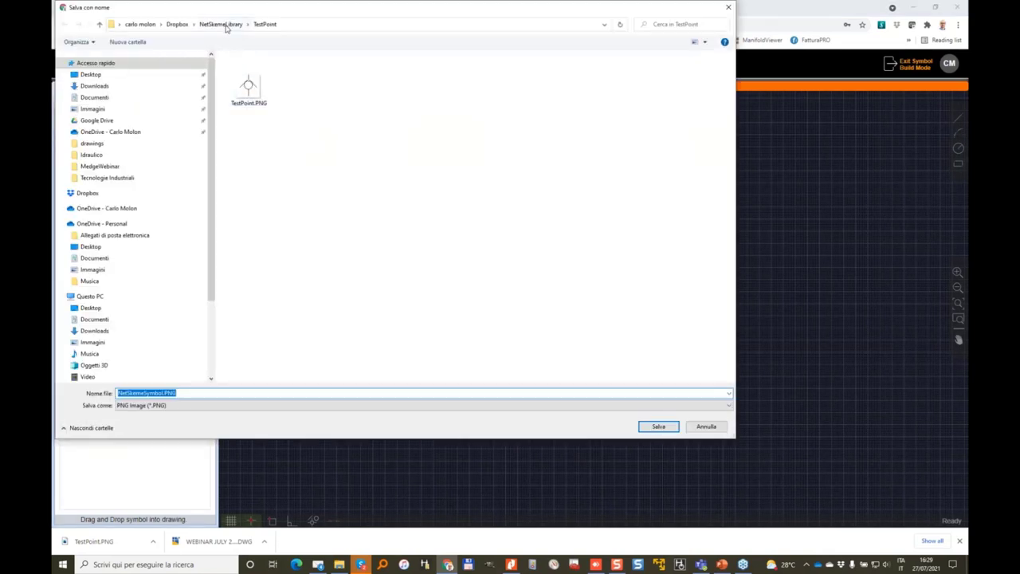
{"action": "left_click", "coordinate": [197, 392]}
{"action": "key", "text": "ctrl+a"}
{"action": "type", "text": "pump"}
{"action": "key", "text": "Return"}
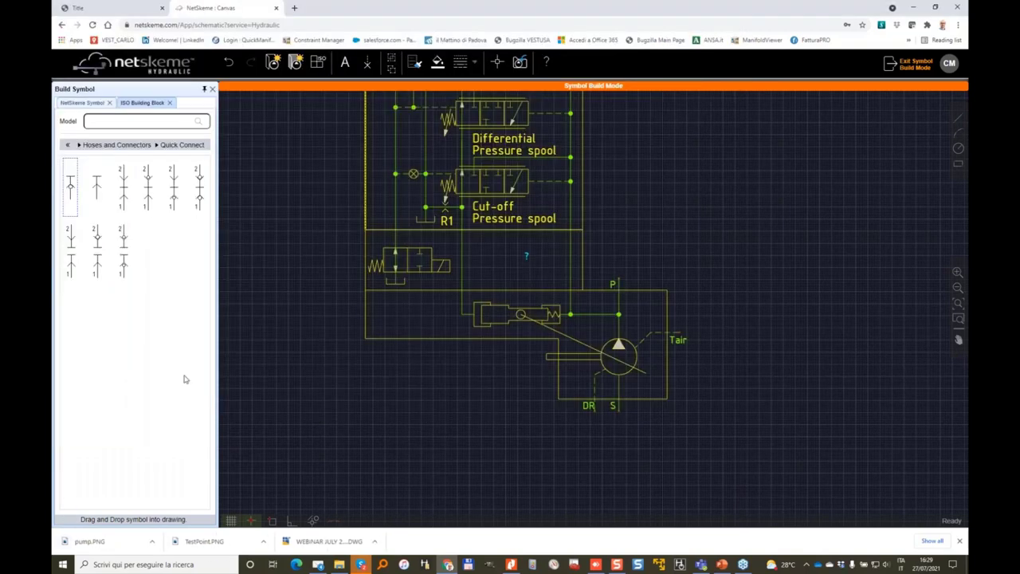
Leave symbol build mode and delete the existing symbol connected to port MP in the manifold schematic
{"action": "left_click", "coordinate": [890, 66]}
{"action": "left_click", "coordinate": [512, 304]}
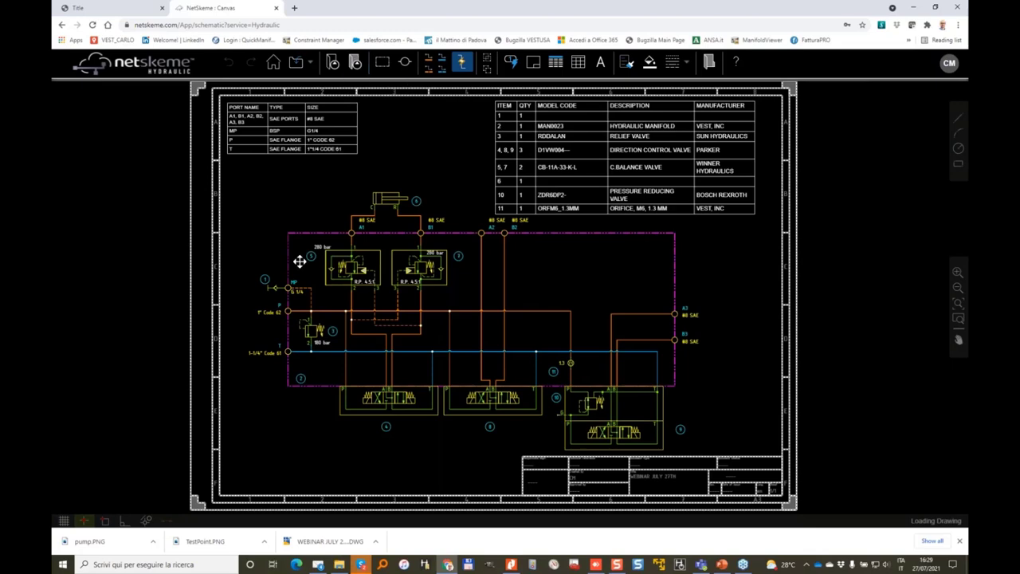
{"action": "scroll", "coordinate": [292, 279], "scroll_direction": "up", "scroll_amount": 3}
{"action": "key", "text": "Delete"}
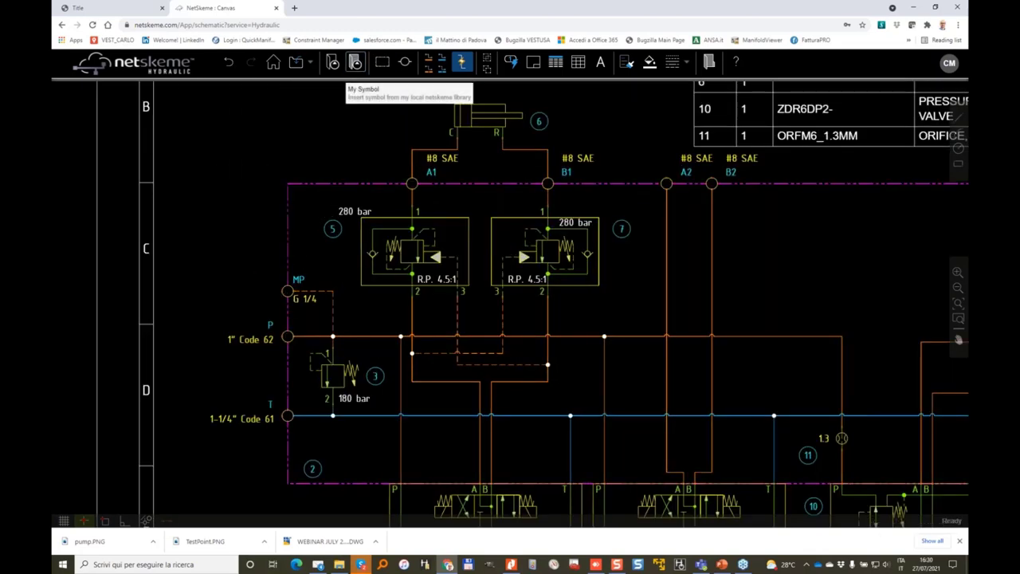
Insert TestPoint.PNG from the library's TestPoint folder into the schematic just outside the manifold near port MP
{"action": "left_click", "coordinate": [356, 67]}
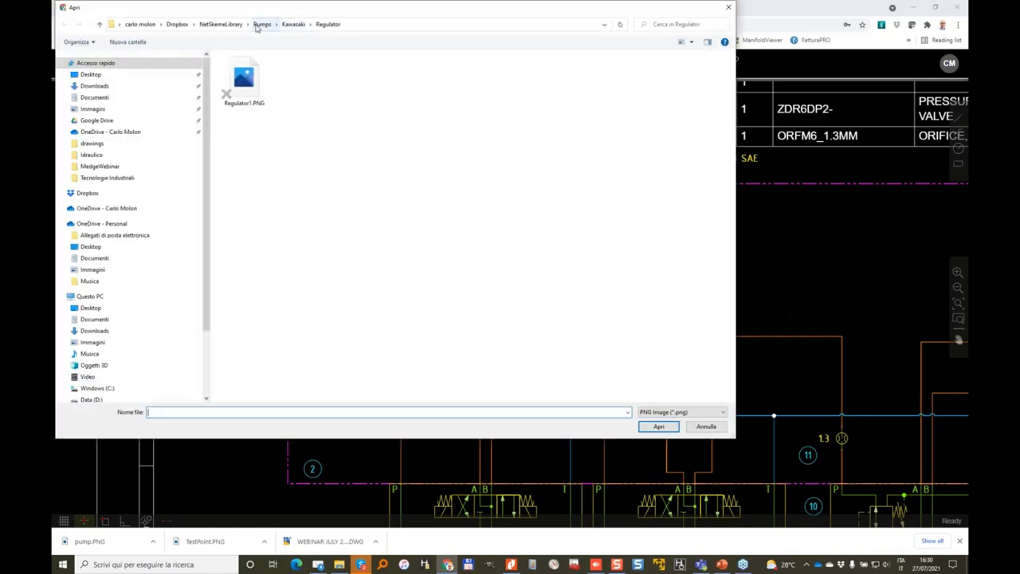
{"action": "left_click", "coordinate": [262, 24]}
{"action": "left_click", "coordinate": [221, 23]}
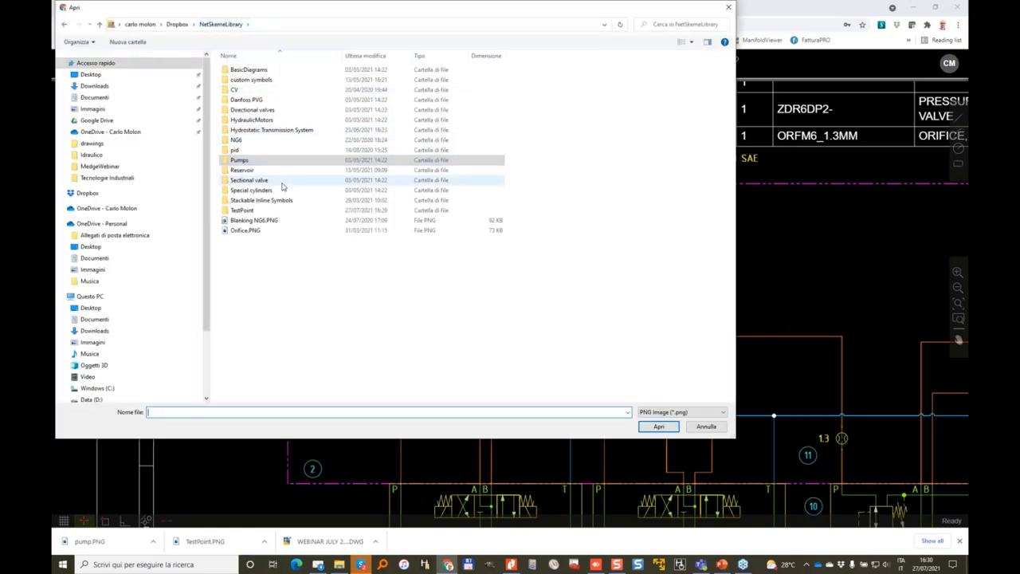
{"action": "double_click", "coordinate": [257, 211]}
{"action": "double_click", "coordinate": [291, 86]}
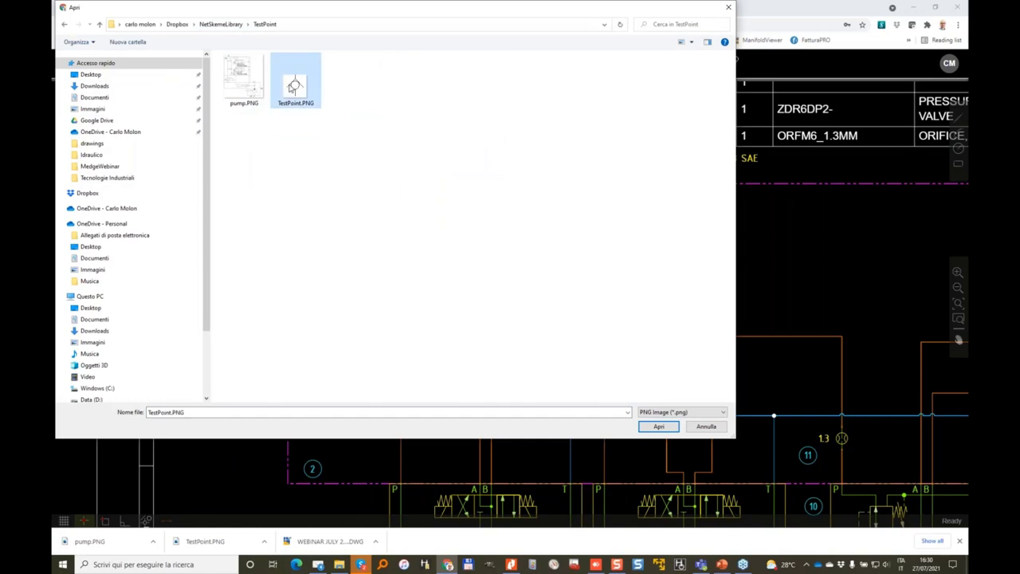
{"action": "scroll", "coordinate": [238, 320], "scroll_direction": "up", "scroll_amount": 3}
{"action": "left_click", "coordinate": [313, 217]}
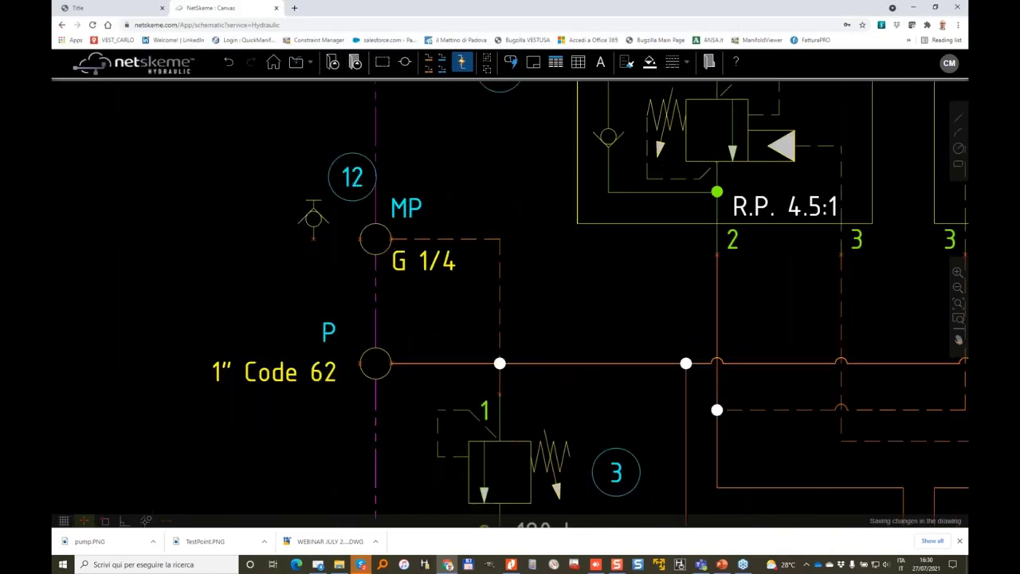
Rotate the test point symbol left onto port MP and move its item balloon to the symbol's outer side
{"action": "right_click", "coordinate": [308, 219]}
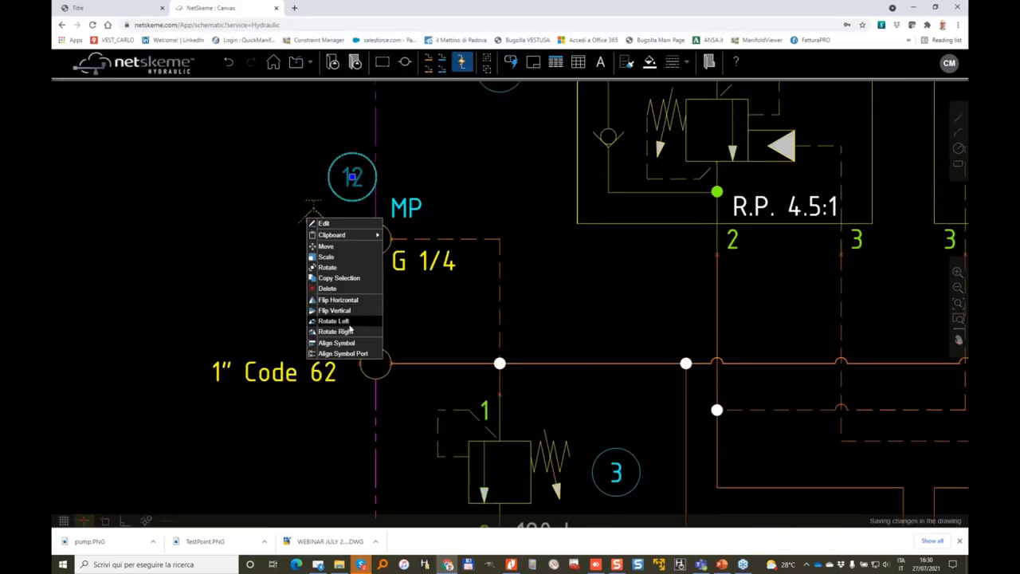
{"action": "left_click", "coordinate": [347, 319]}
{"action": "left_click_drag", "start_coordinate": [329, 223], "coordinate": [361, 239]}
{"action": "left_click_drag", "start_coordinate": [385, 189], "coordinate": [282, 239]}
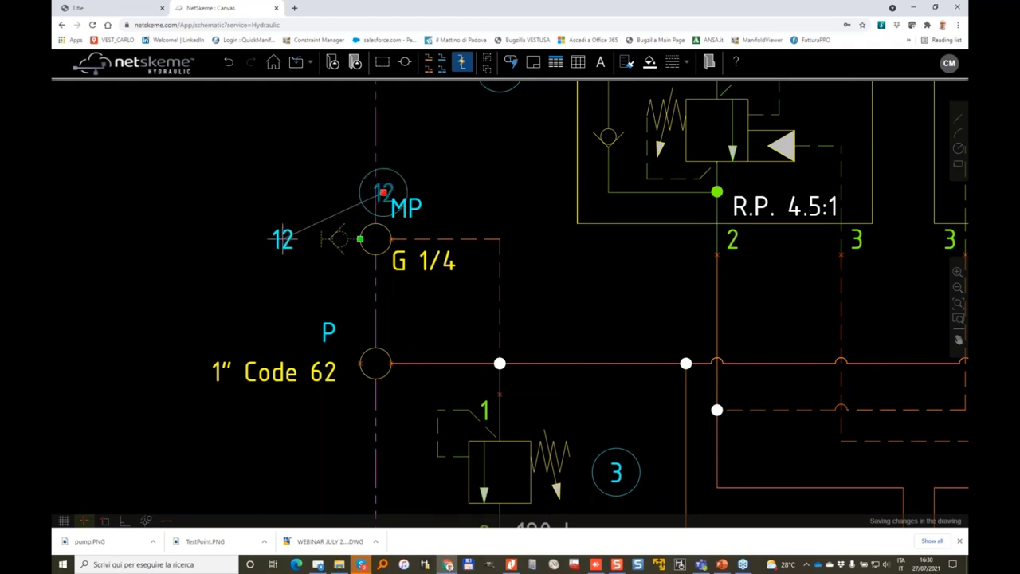
Insert pump.PNG from the TestPoint folder into the empty area outside the drawing frame, beside the manifold's P port side
{"action": "scroll", "coordinate": [414, 207], "scroll_direction": "down", "scroll_amount": 3}
{"action": "scroll", "coordinate": [421, 200], "scroll_direction": "down", "scroll_amount": 3}
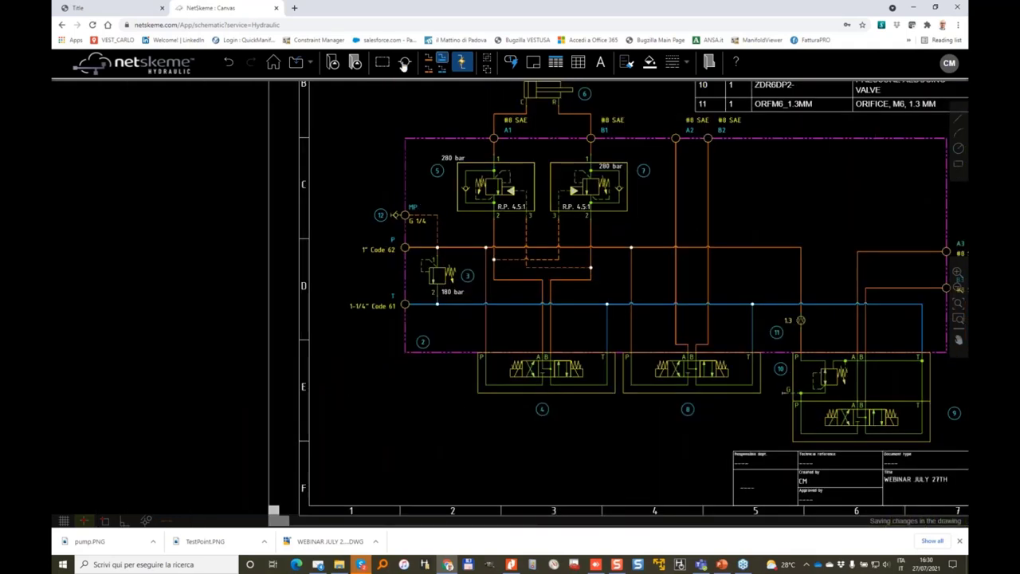
{"action": "left_click", "coordinate": [355, 62]}
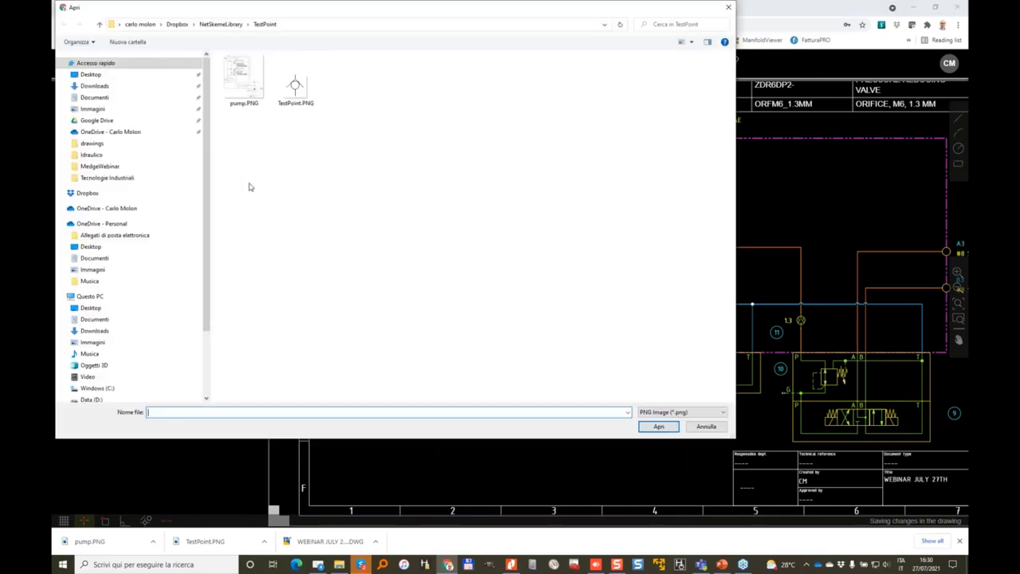
{"action": "double_click", "coordinate": [241, 84]}
{"action": "scroll", "coordinate": [175, 332], "scroll_direction": "down", "scroll_amount": 3}
{"action": "left_click_drag", "start_coordinate": [188, 312], "coordinate": [435, 266]}
{"action": "left_click", "coordinate": [311, 318]}
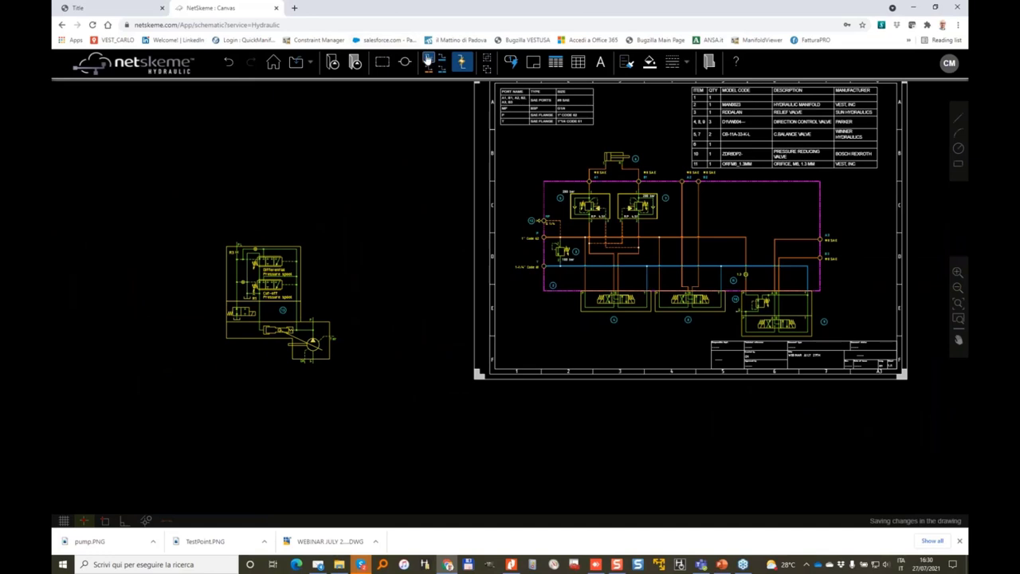
Draw a pressure line from the pump symbol's P port to port P of the manifold
{"action": "left_click", "coordinate": [428, 61]}
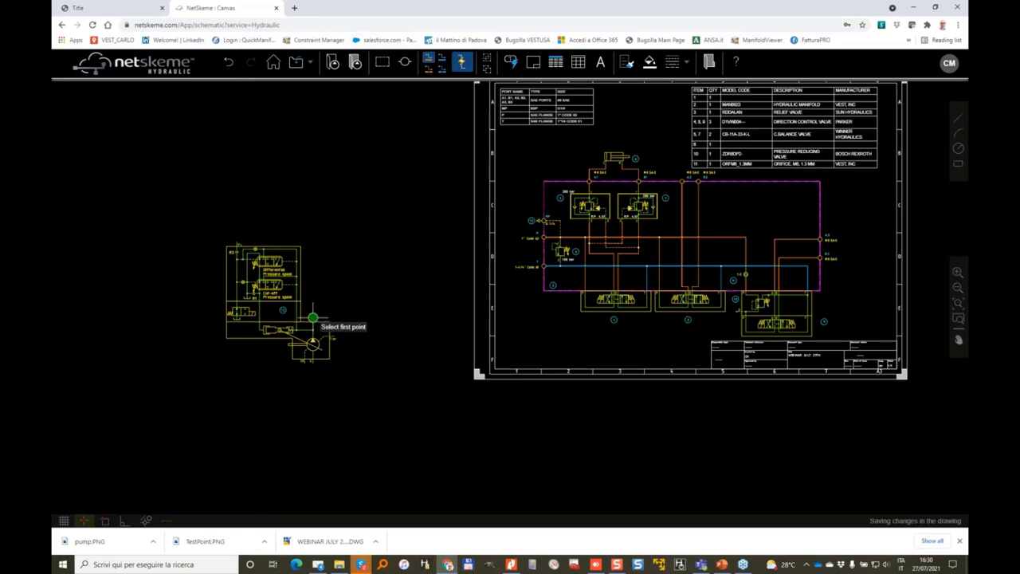
{"action": "left_click", "coordinate": [312, 317]}
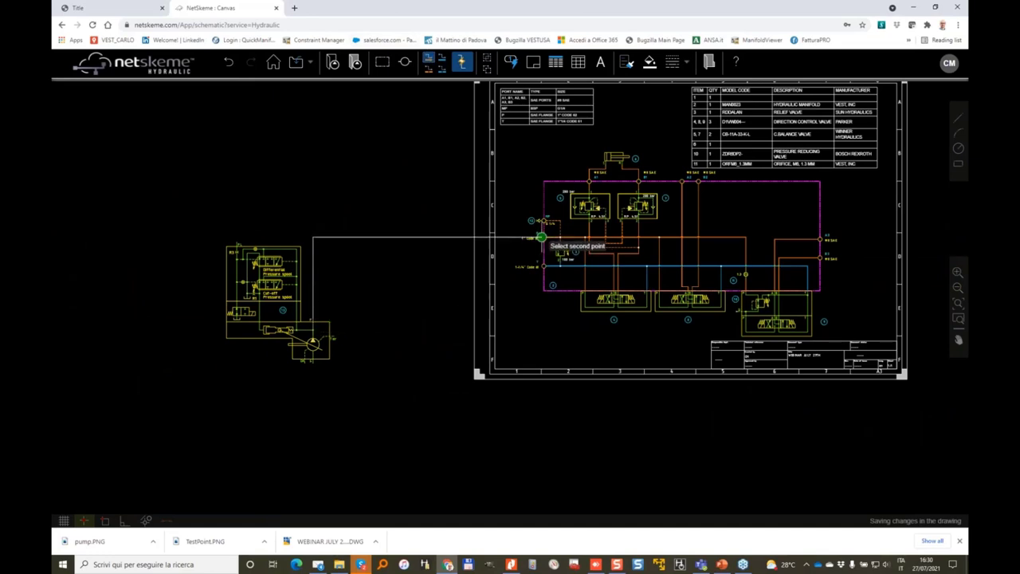
{"action": "left_click", "coordinate": [541, 238]}
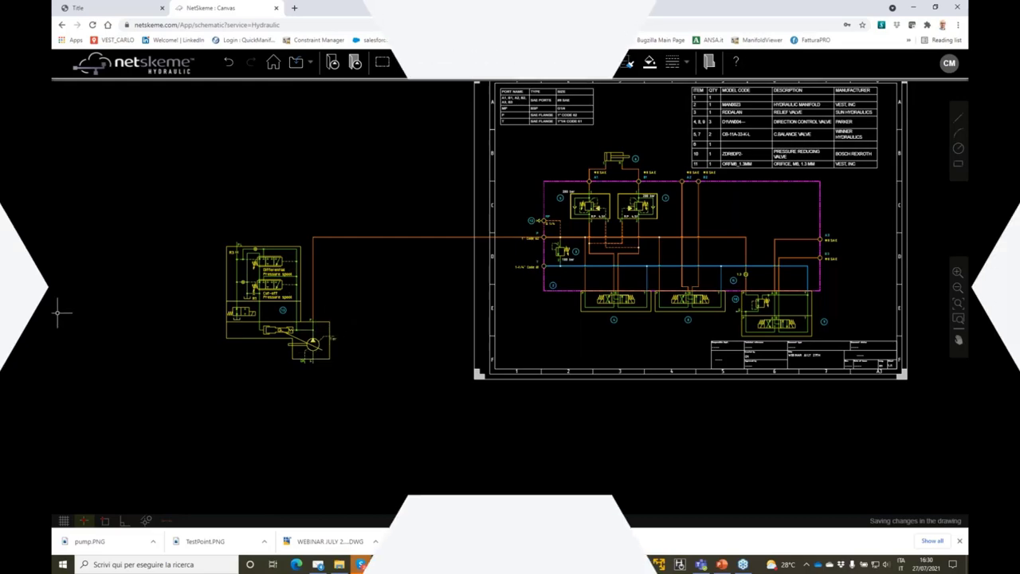